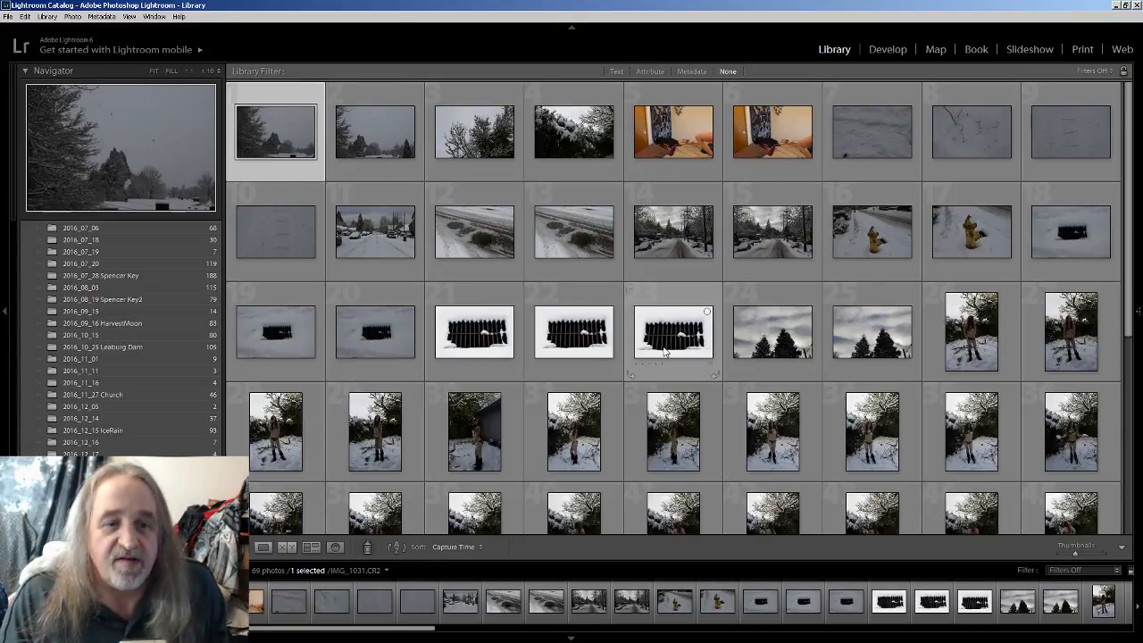
# View the first snow landscape photo enlarged, advance to IMG_1037.CR2 and examine its snow texture at 1:1.
pyautogui.moveTo(1139, 311)
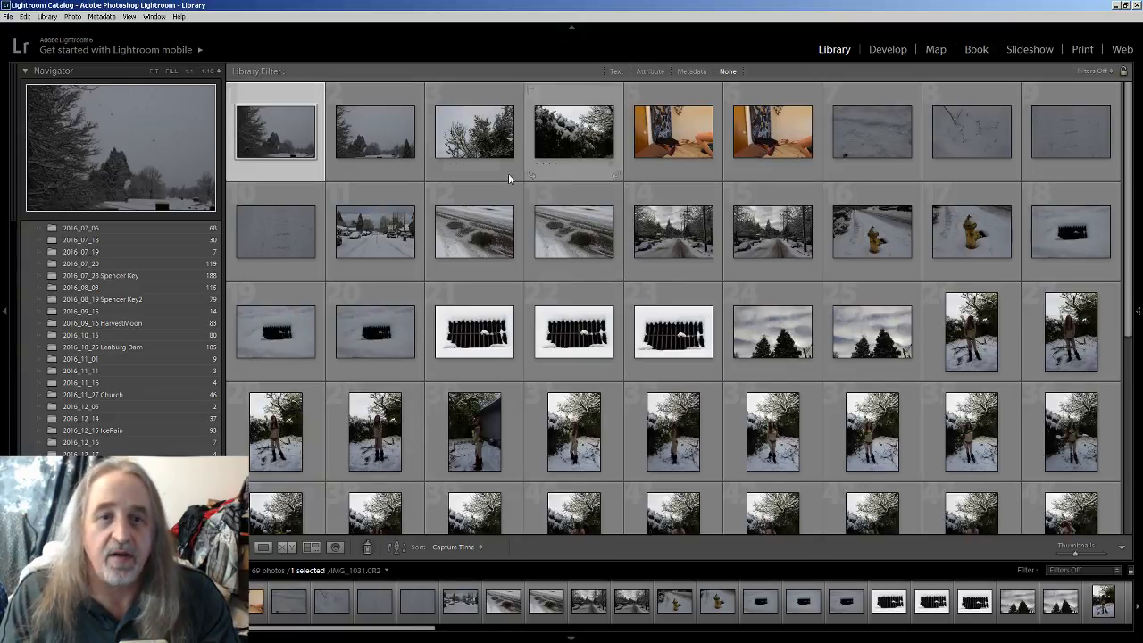
pyautogui.doubleClick(300, 138)
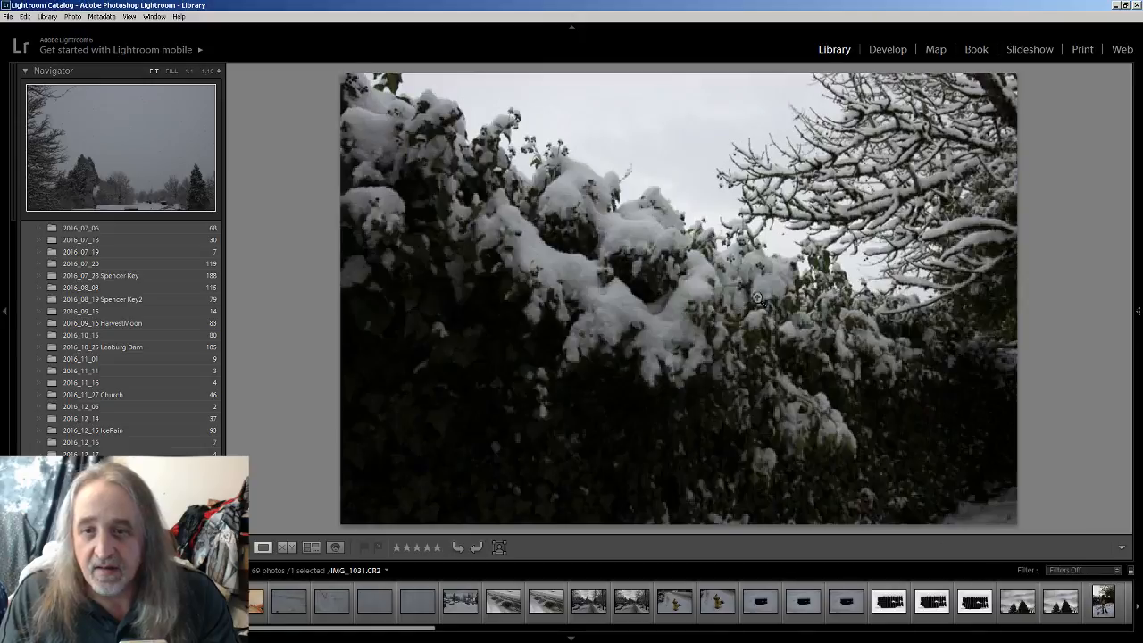
pyautogui.press('Right')
pyautogui.press('Right')
pyautogui.press('Right')
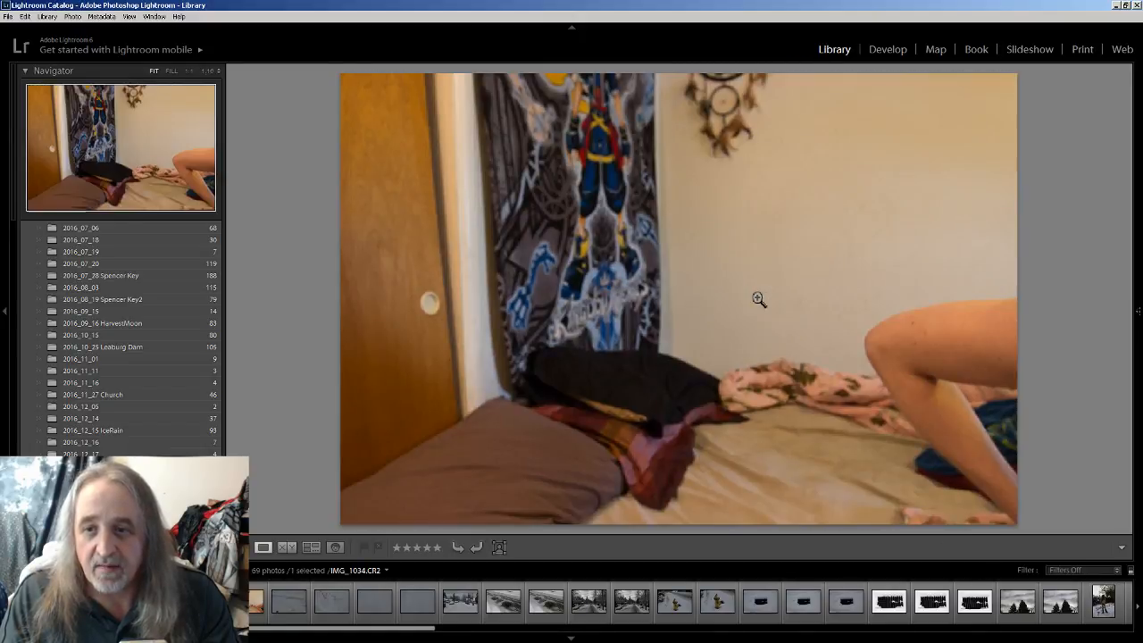
pyautogui.press('Right')
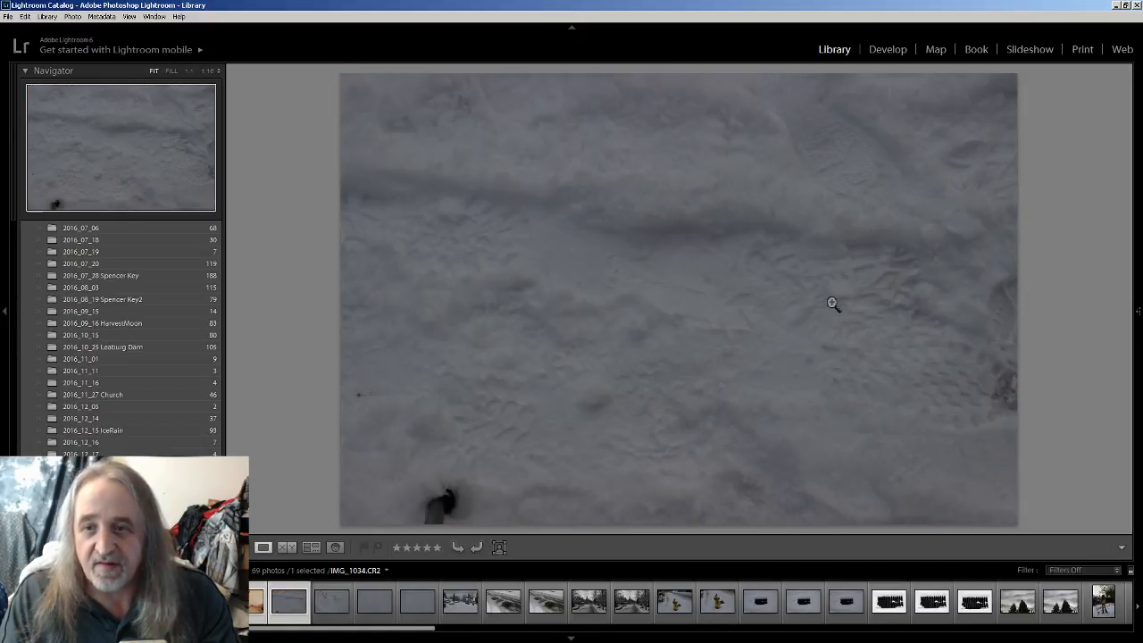
pyautogui.click(830, 301)
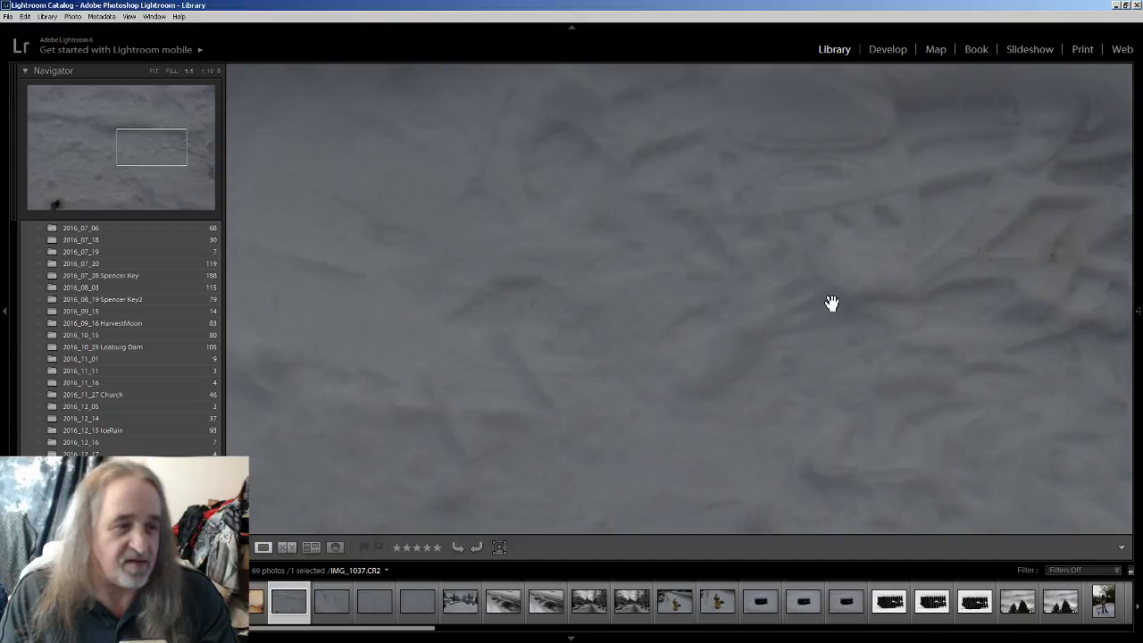
pyautogui.click(831, 303)
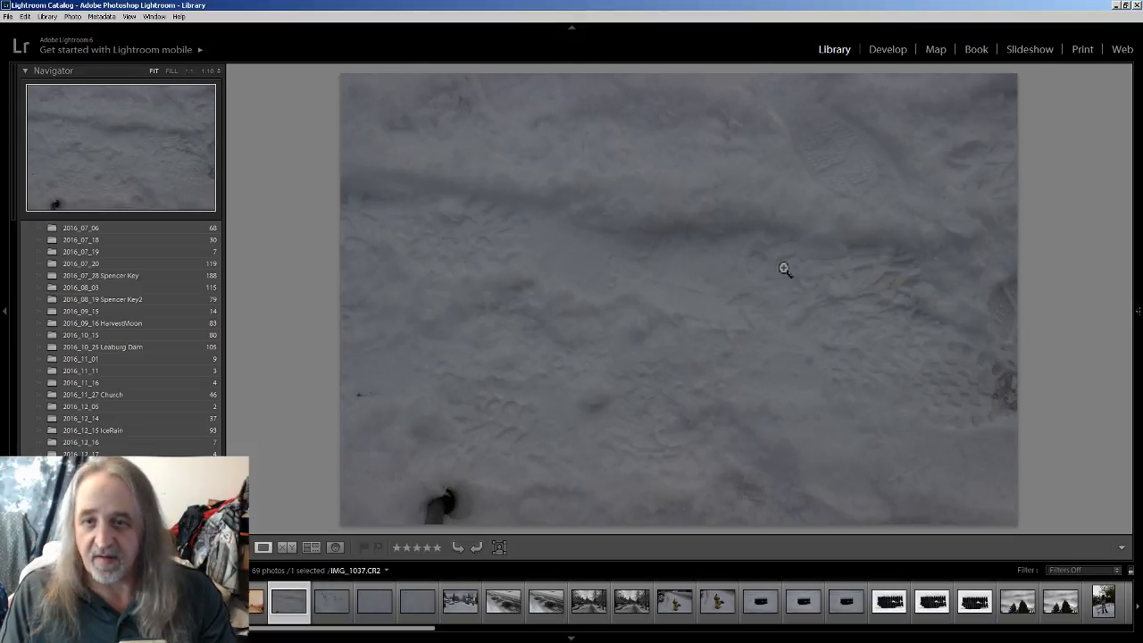
# Review the twig and snow-track close-ups one by one through to the snowy street photo IMG_1041.CR2.
pyautogui.press('Right')
pyautogui.press('Right')
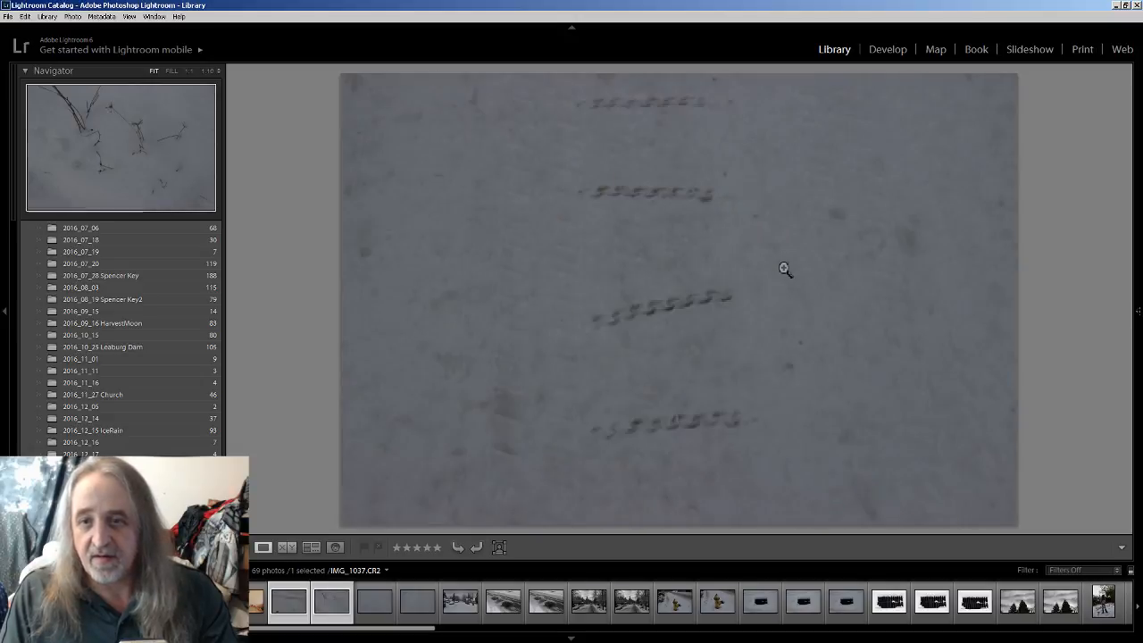
pyautogui.press('Right')
pyautogui.press('Right')
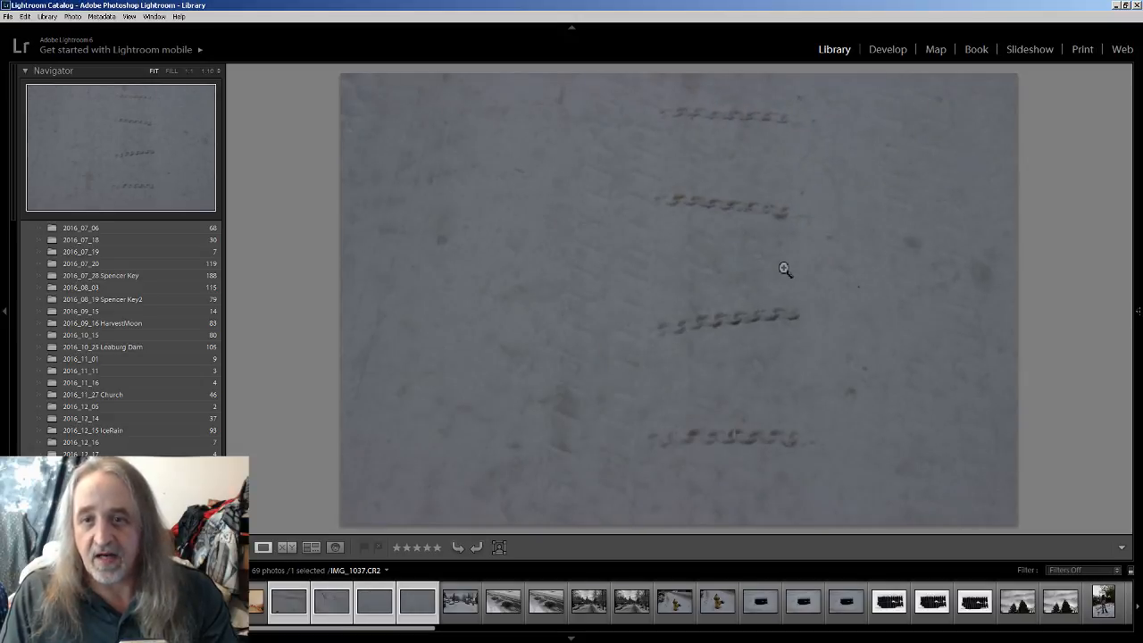
pyautogui.press('Right')
pyautogui.press('Right')
pyautogui.press('Right')
pyautogui.press('Right')
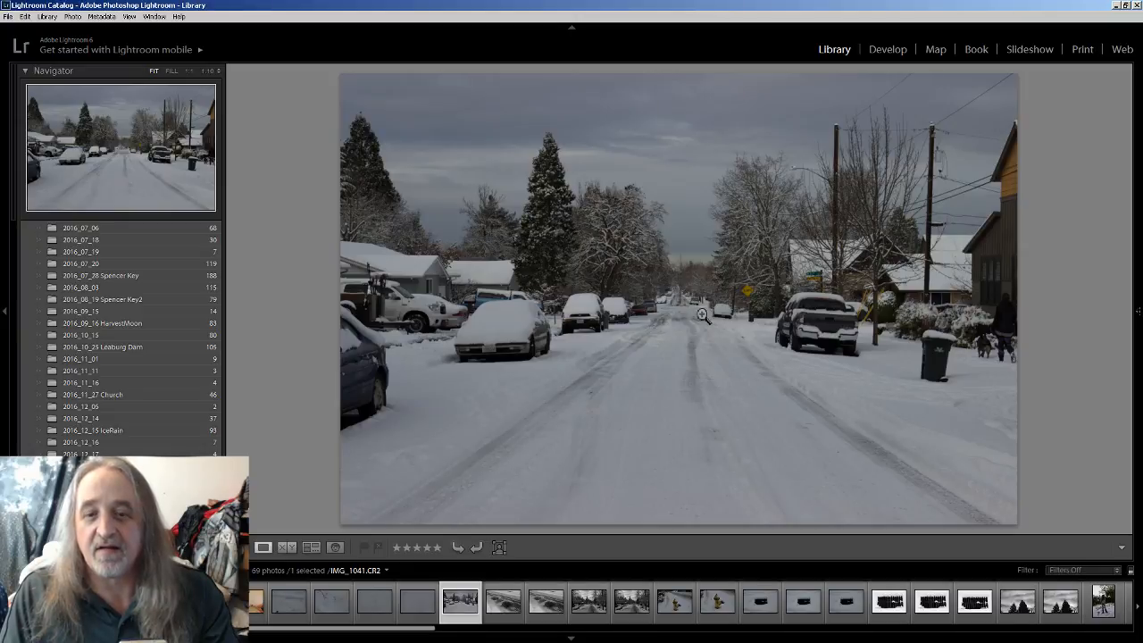
# Review the manhole, tree-lined street, fire hydrant and storm drain photos from IMG_1042.CR2 to IMG_1052.CR2.
pyautogui.click(502, 608)
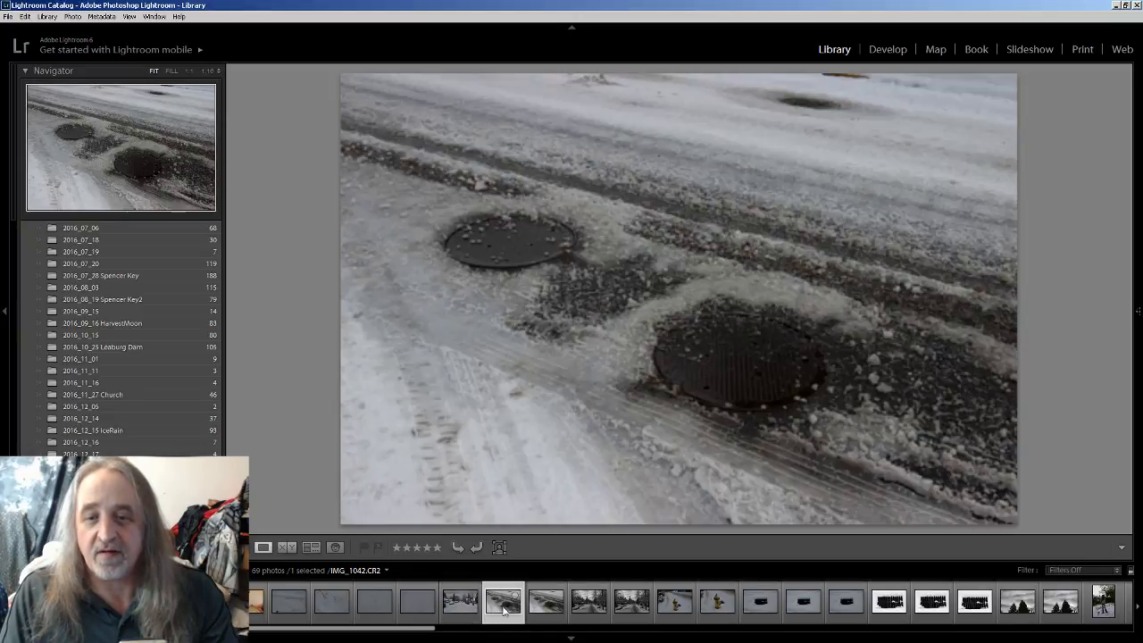
pyautogui.click(545, 609)
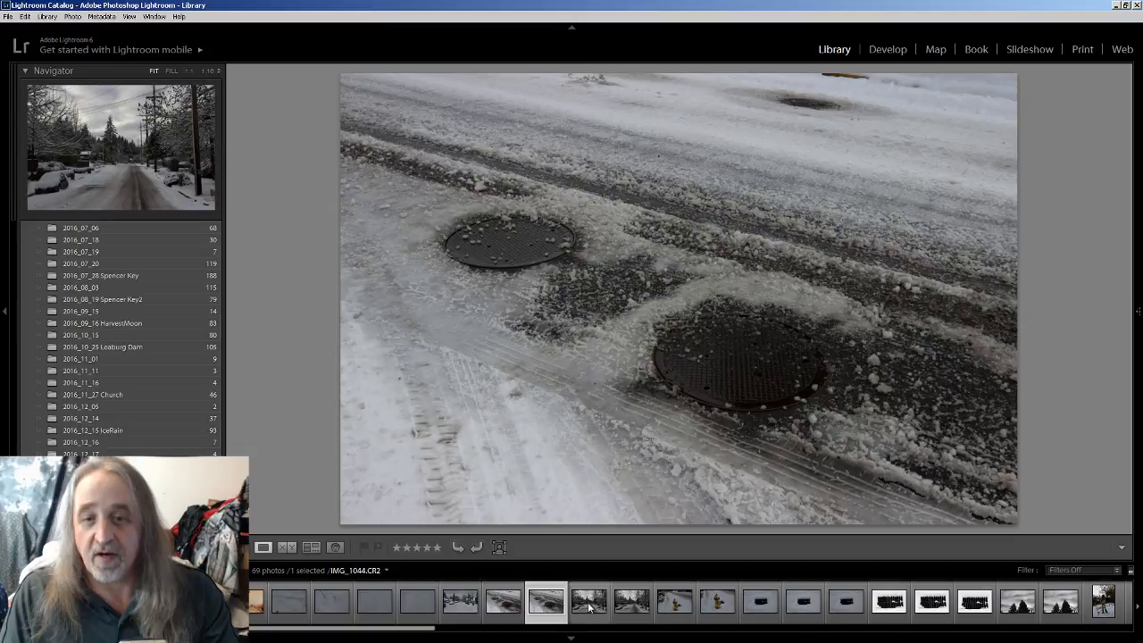
pyautogui.click(588, 609)
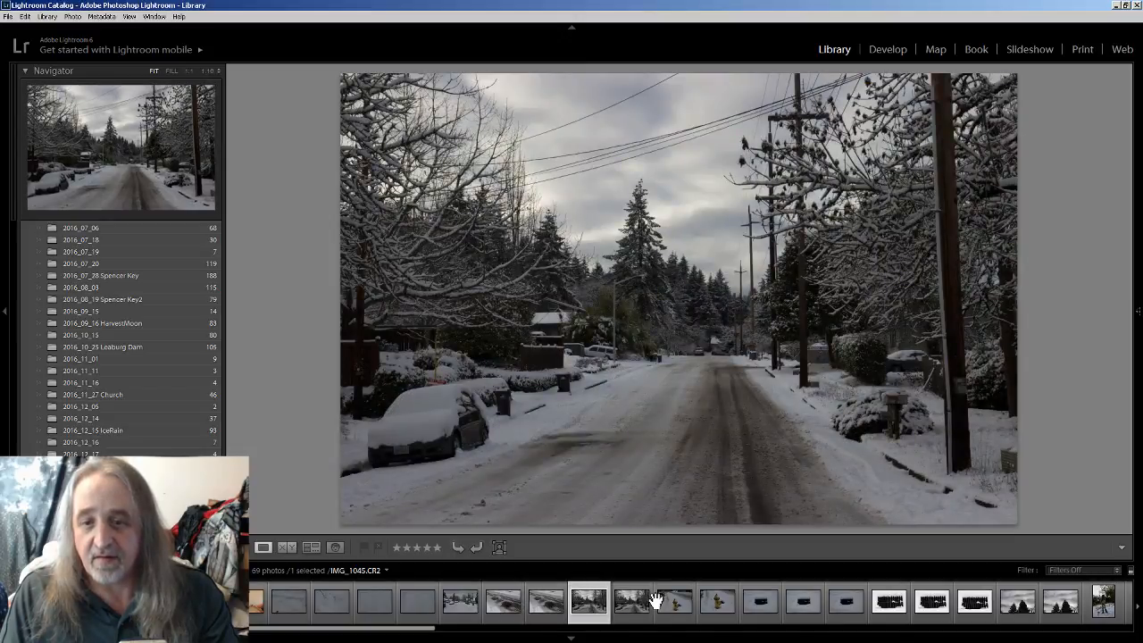
pyautogui.click(674, 603)
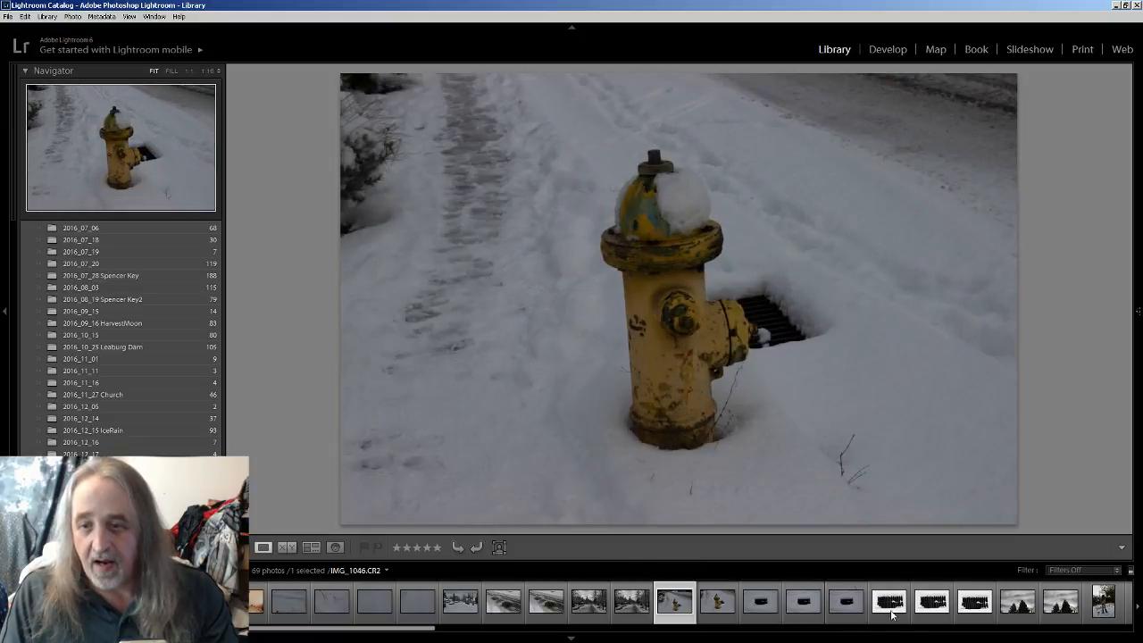
pyautogui.scroll(-2, 849, 610)
pyautogui.click(786, 603)
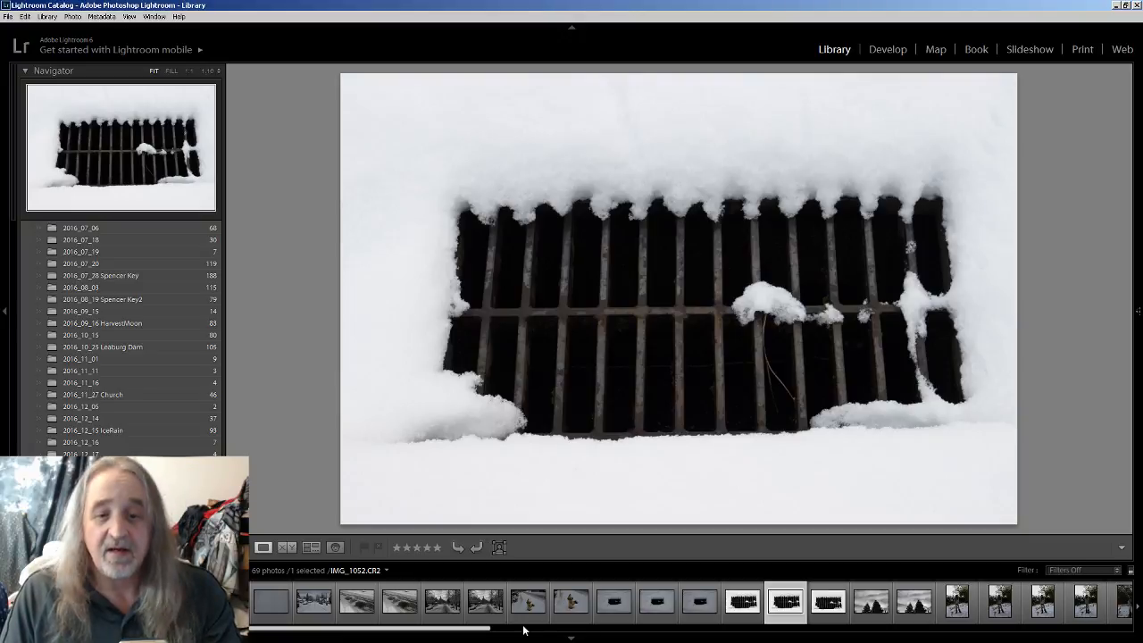
# Review the two conifer and cloud photos, then the model shots in the snow IMG_1056.CR2 and IMG_1060.CR2.
pyautogui.moveTo(473, 632); pyautogui.dragTo(578, 634)
pyautogui.click(601, 599)
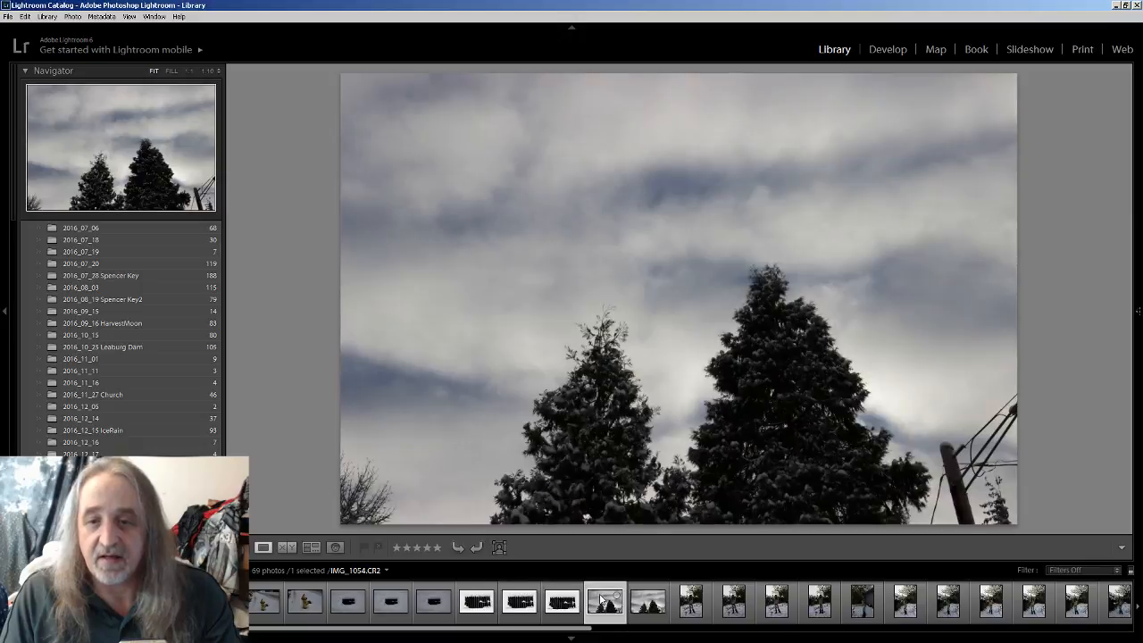
pyautogui.click(648, 601)
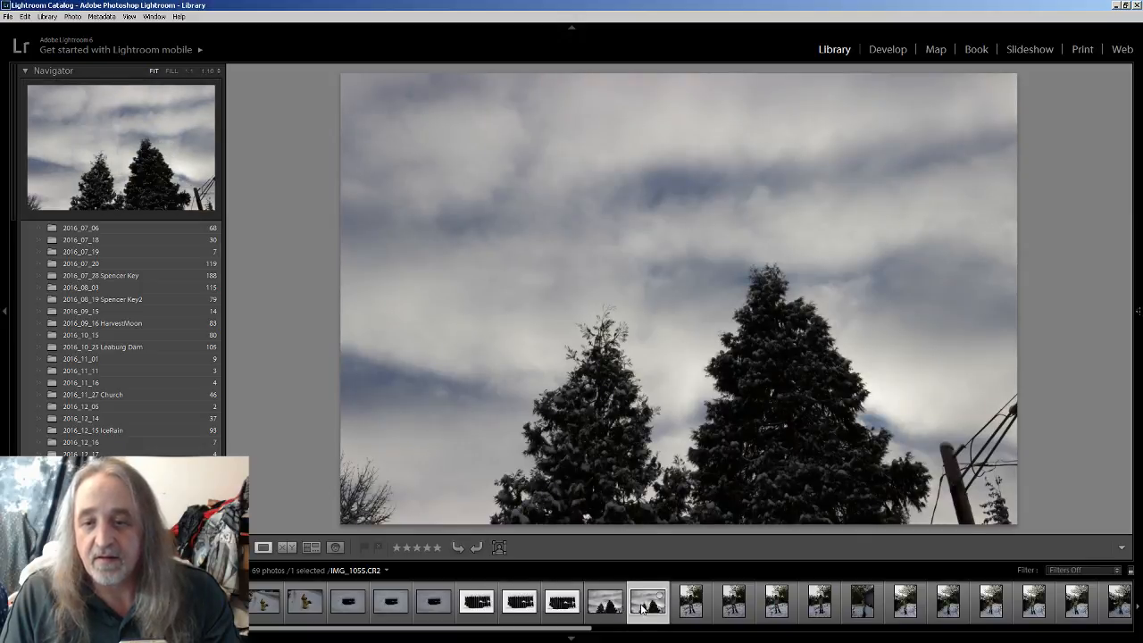
pyautogui.click(691, 608)
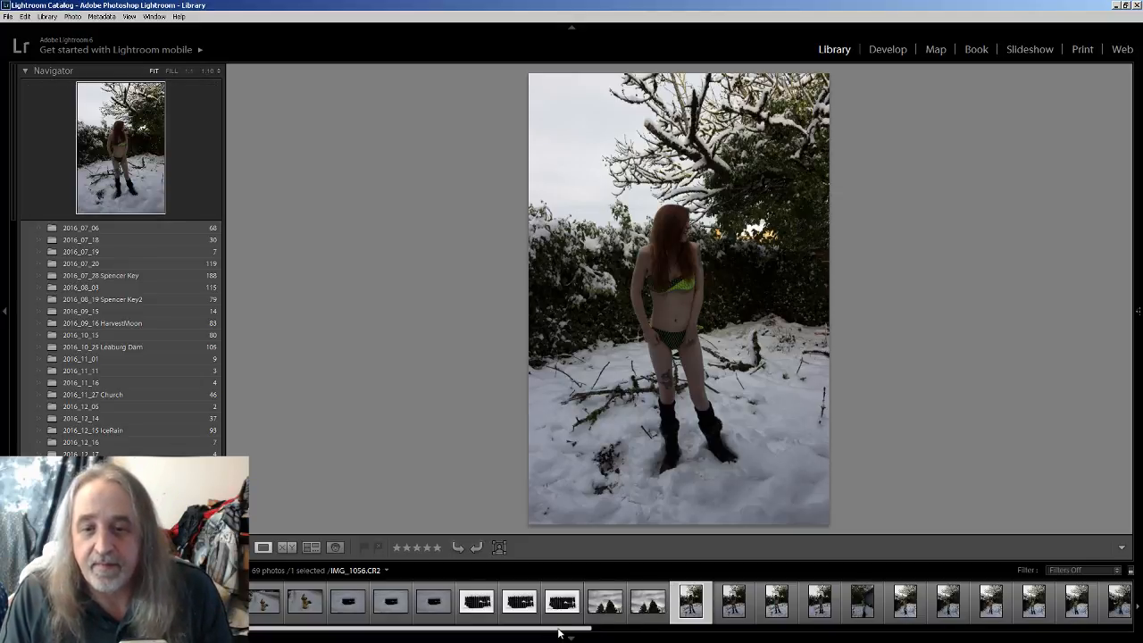
pyautogui.moveTo(558, 631); pyautogui.dragTo(611, 631)
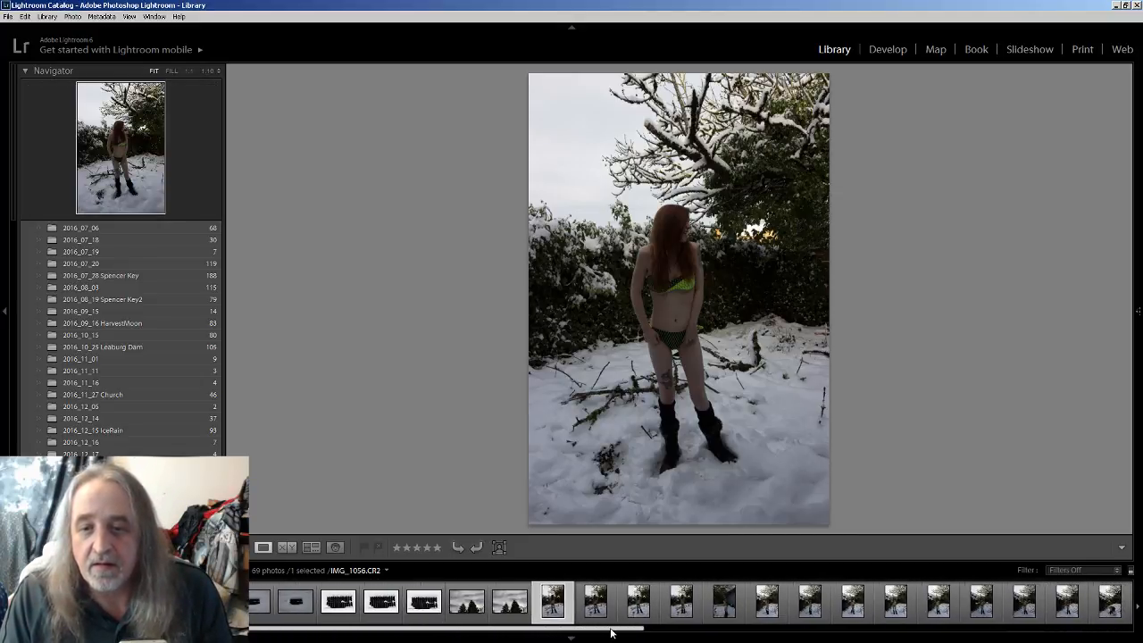
pyautogui.click(718, 604)
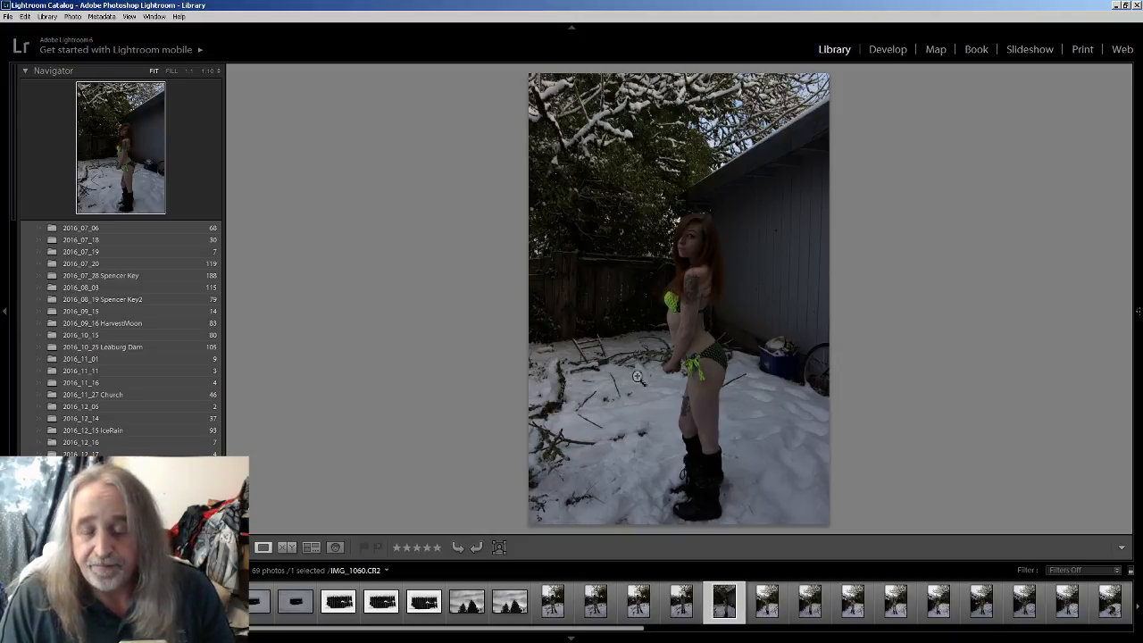
# Compare the model poses from IMG_1061.CR2 onward and examine the face in IMG_1063.CR2 at 1:1.
pyautogui.click(768, 601)
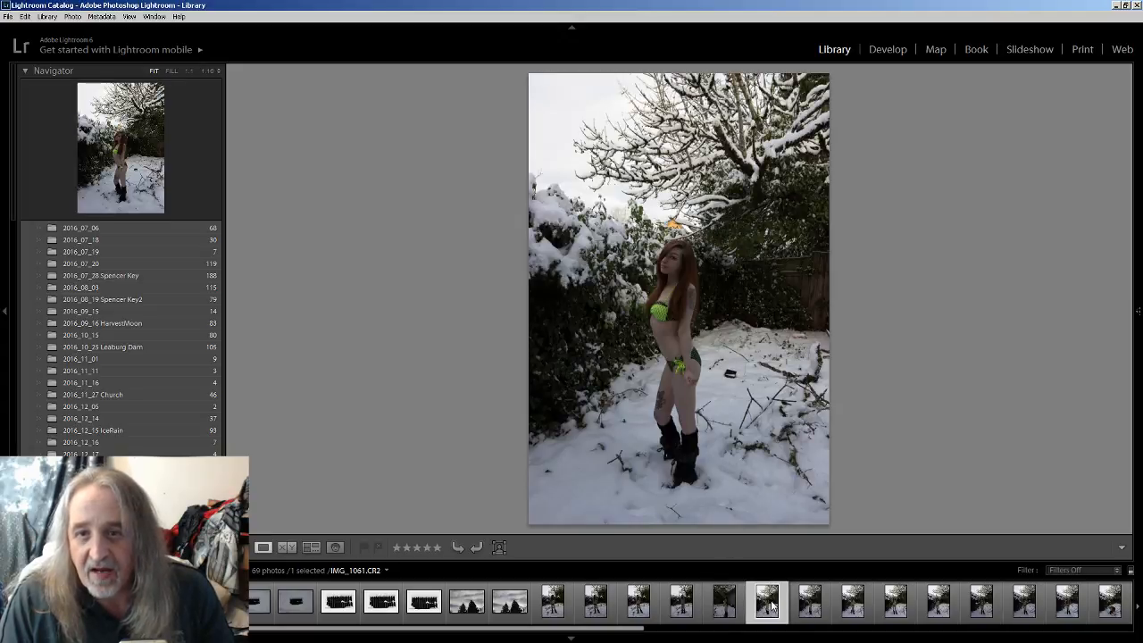
pyautogui.click(804, 612)
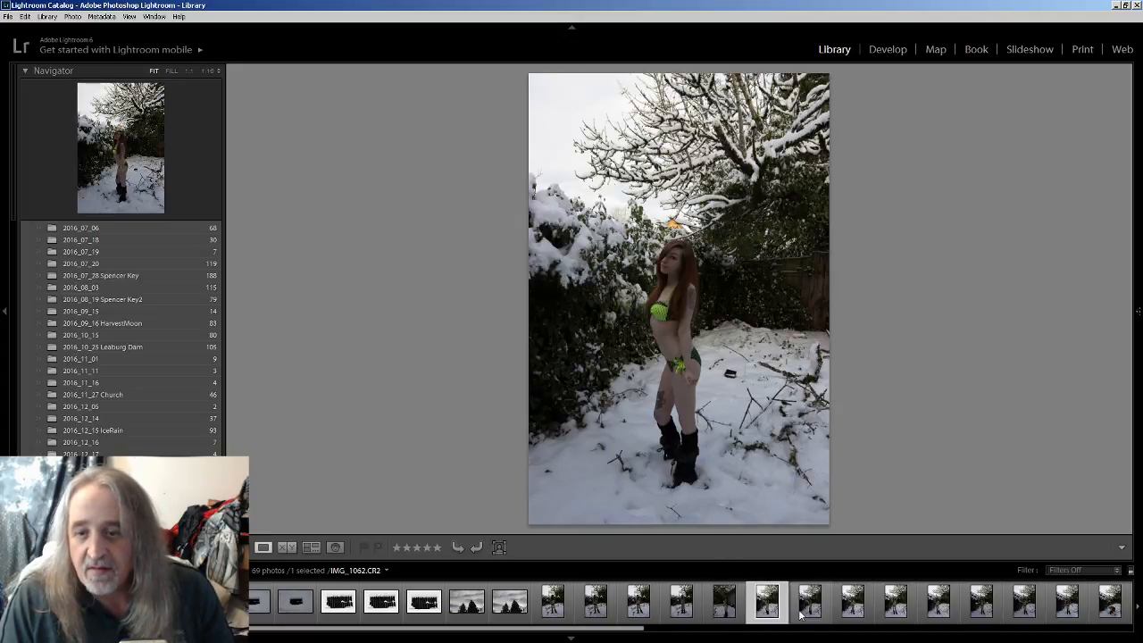
pyautogui.click(858, 610)
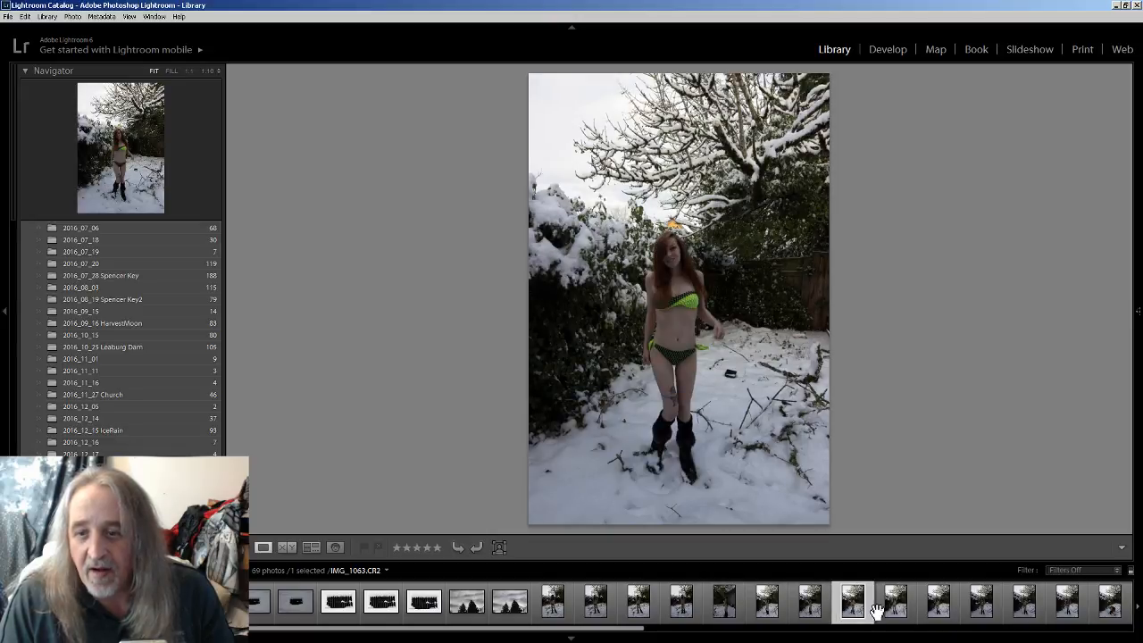
pyautogui.click(893, 611)
pyautogui.press('Left')
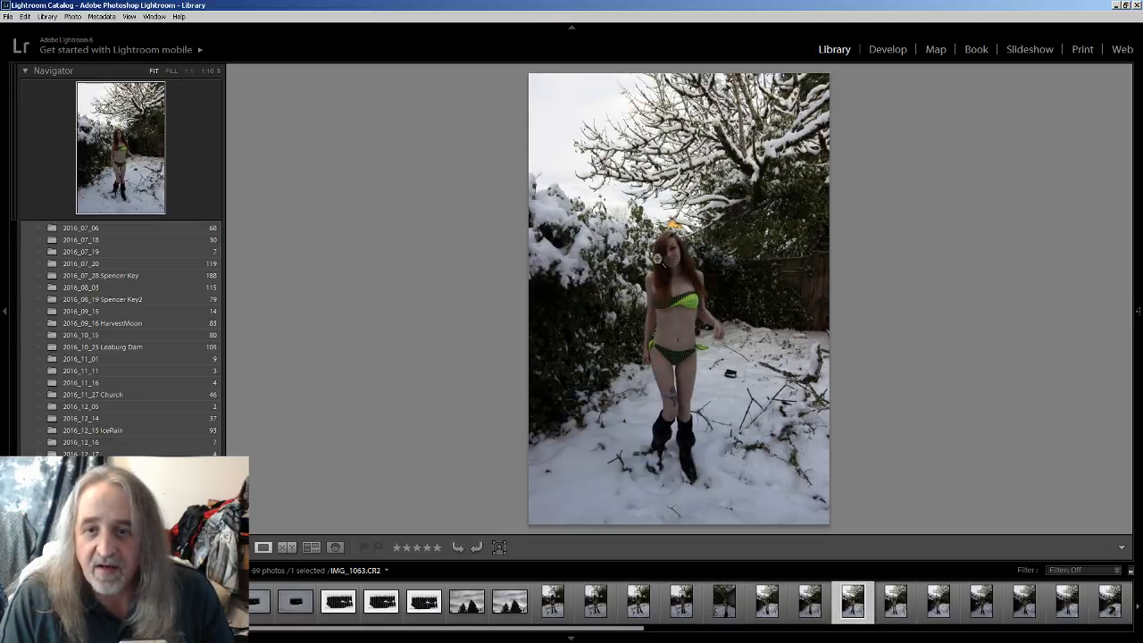
pyautogui.click(663, 260)
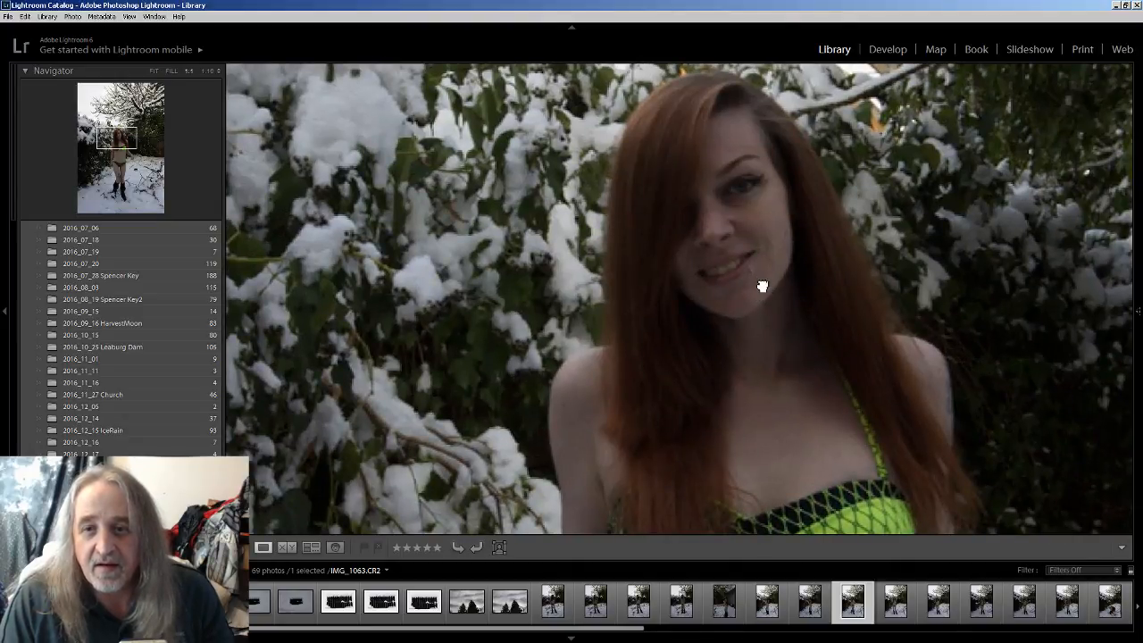
pyautogui.click(762, 285)
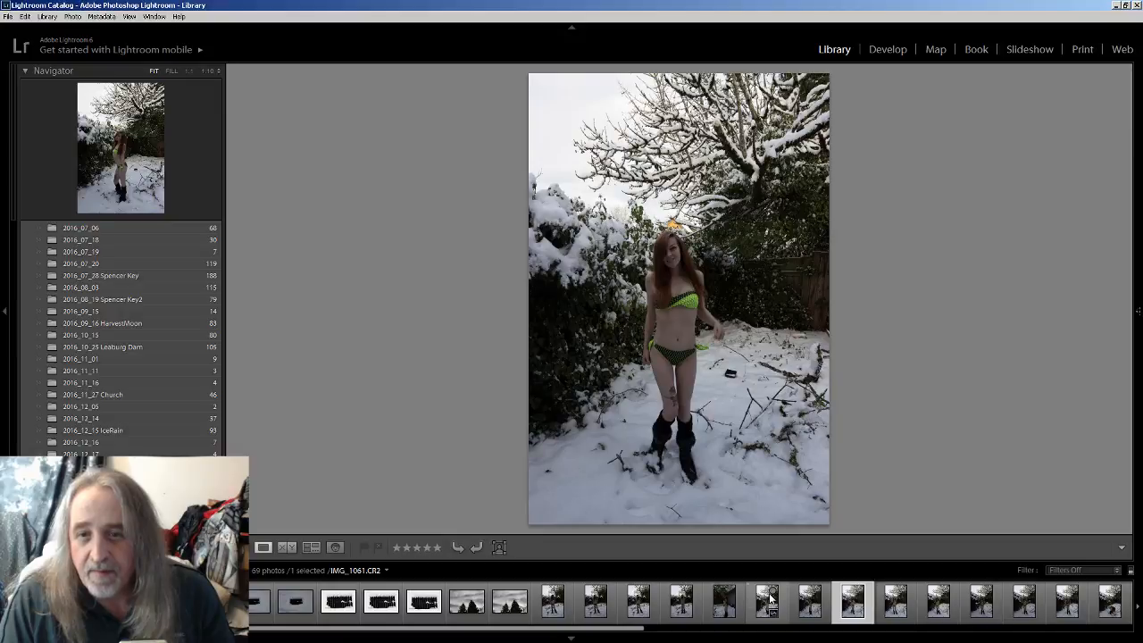
# Return to the side-pose photo IMG_1061.CR2 and examine the model's face at 1:1.
pyautogui.click(768, 602)
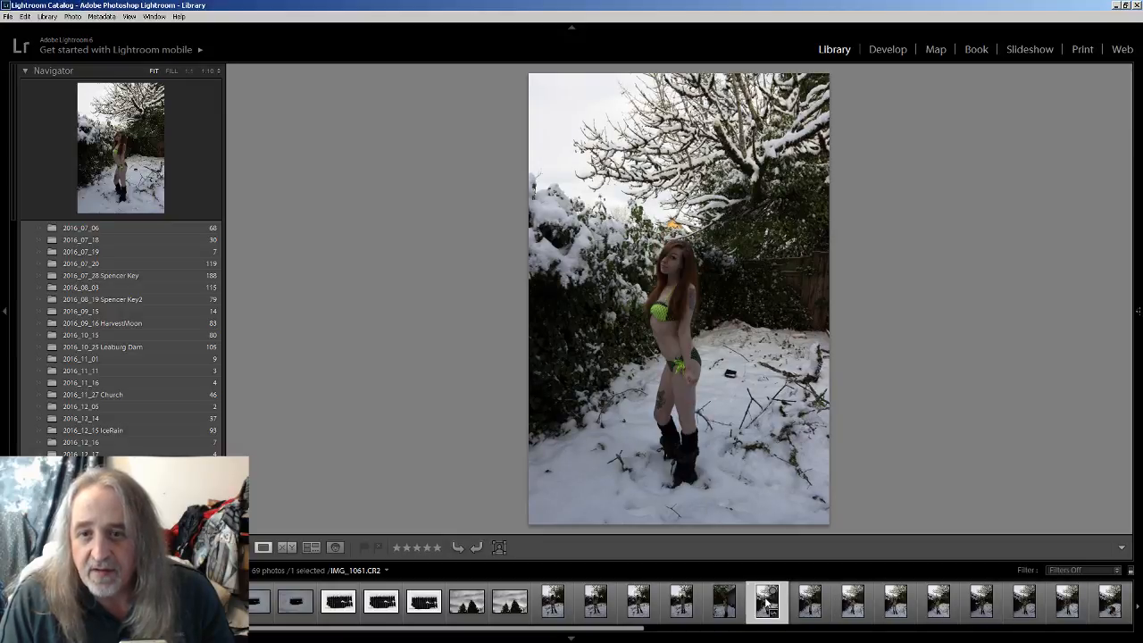
pyautogui.click(693, 330)
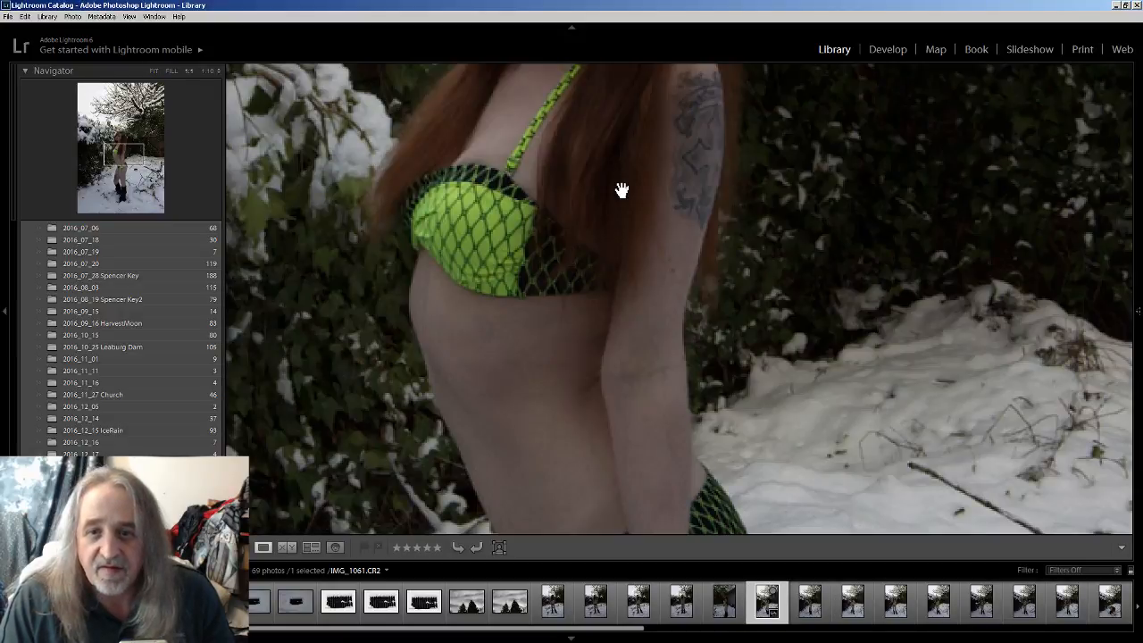
pyautogui.moveTo(622, 192); pyautogui.dragTo(694, 365)
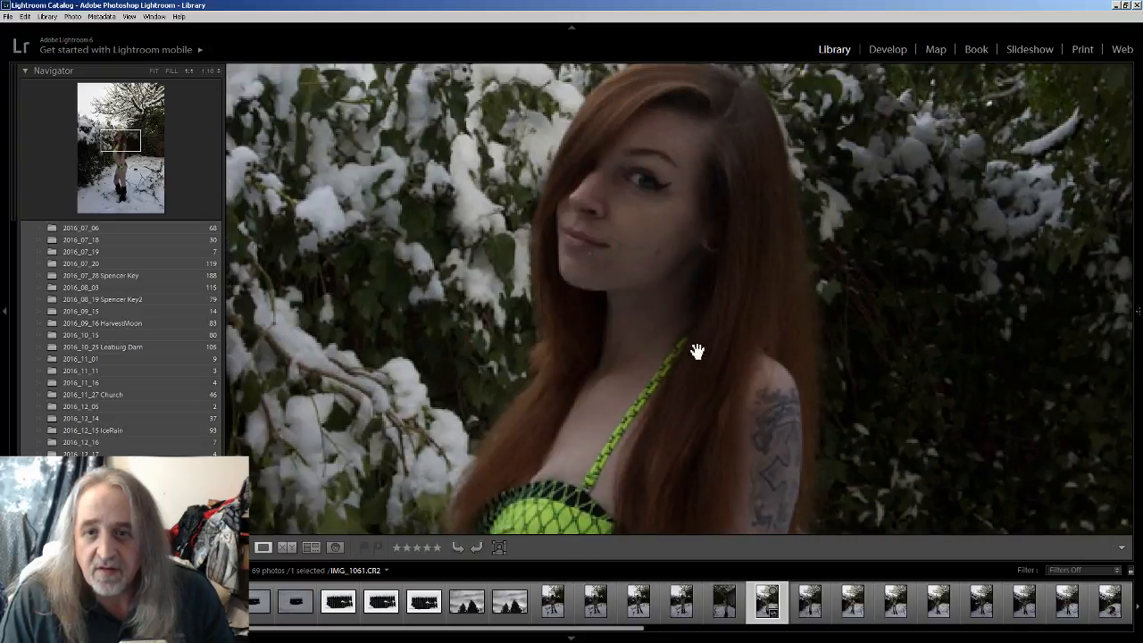
pyautogui.click(661, 256)
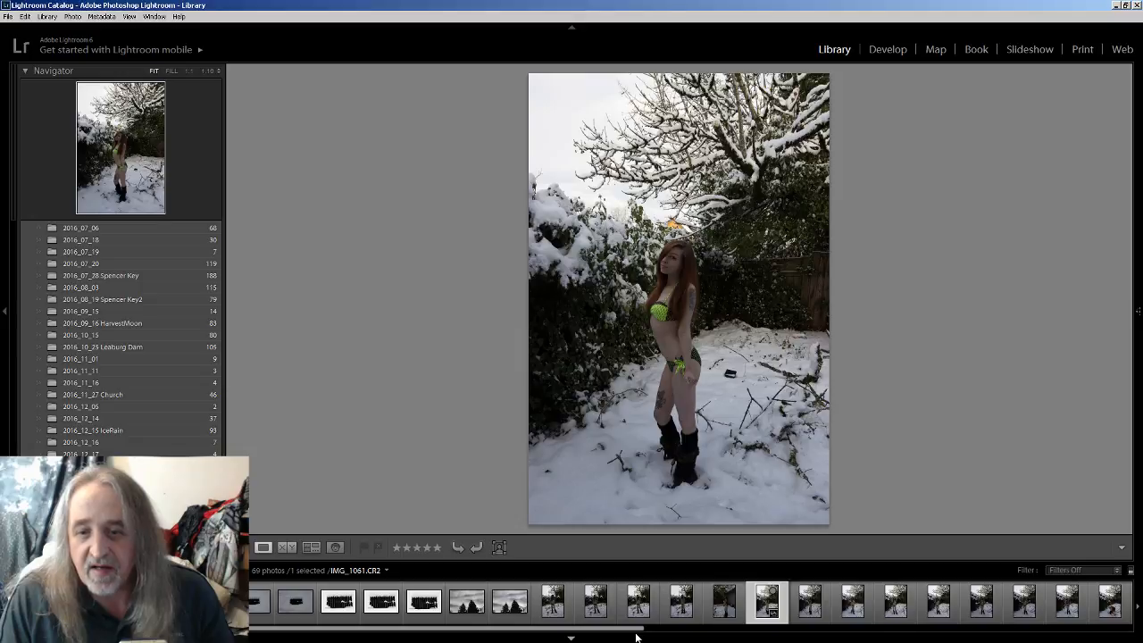
# Open the side-pose model photo in the Develop module, apply automatic tone, and set Exposure to +0.40.
pyautogui.moveTo(638, 630); pyautogui.dragTo(663, 639)
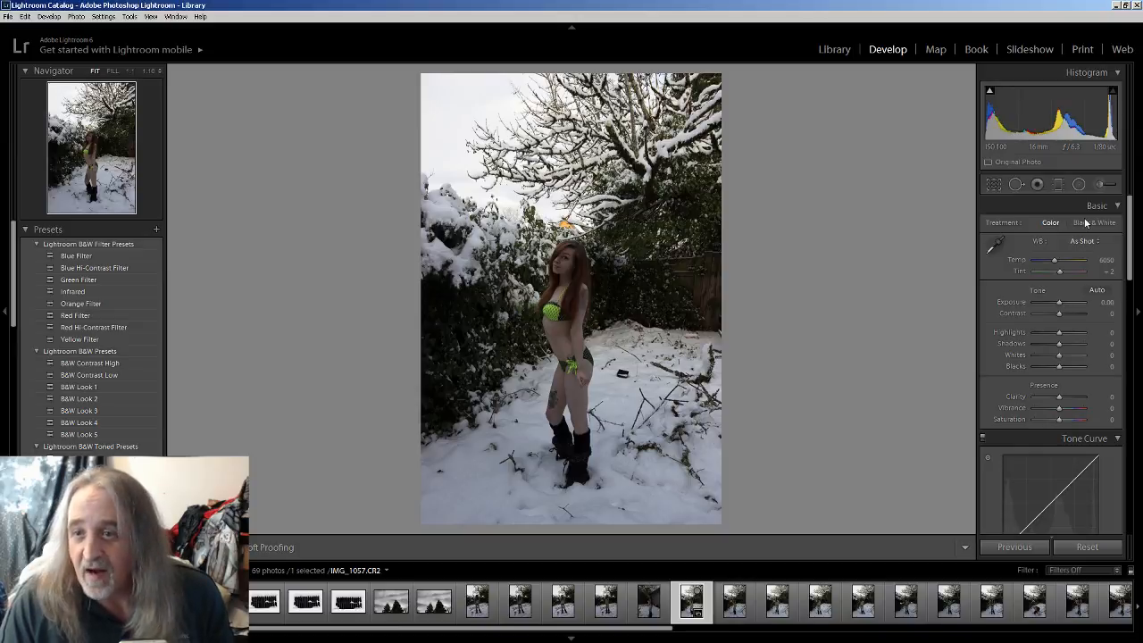
pyautogui.click(1098, 291)
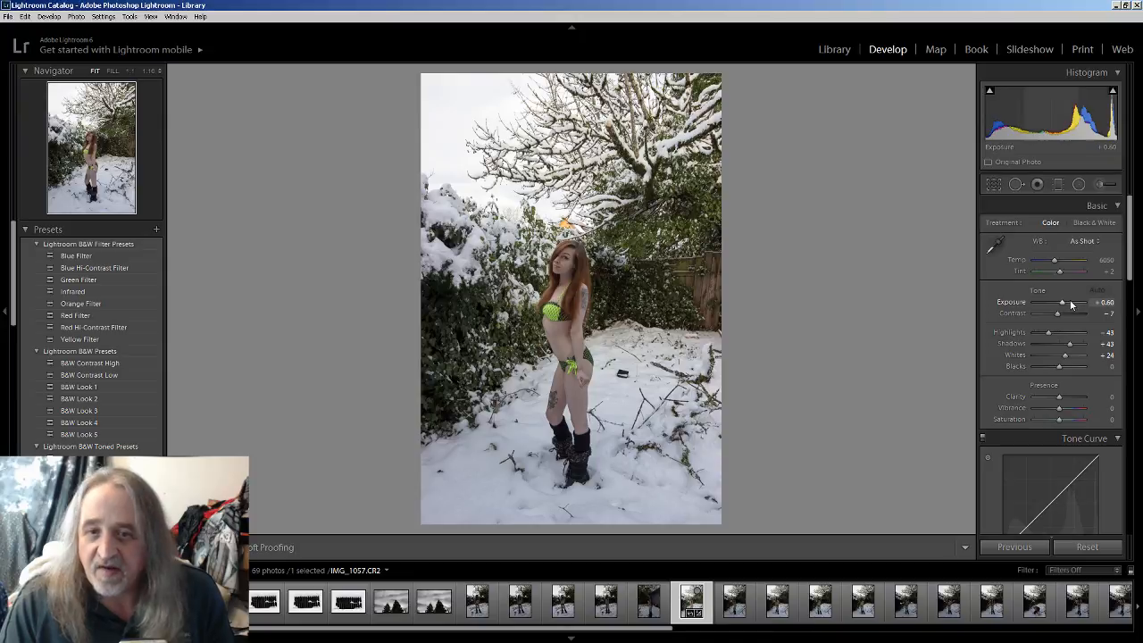
pyautogui.scroll(-2, 1065, 302)
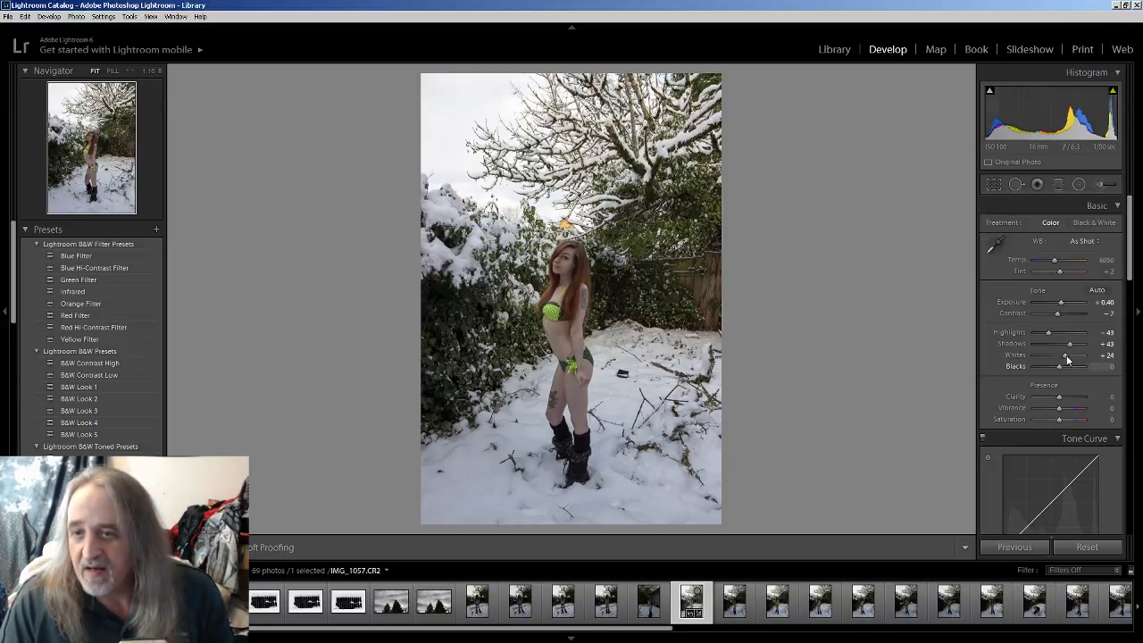
pyautogui.scroll(-3, 1112, 361)
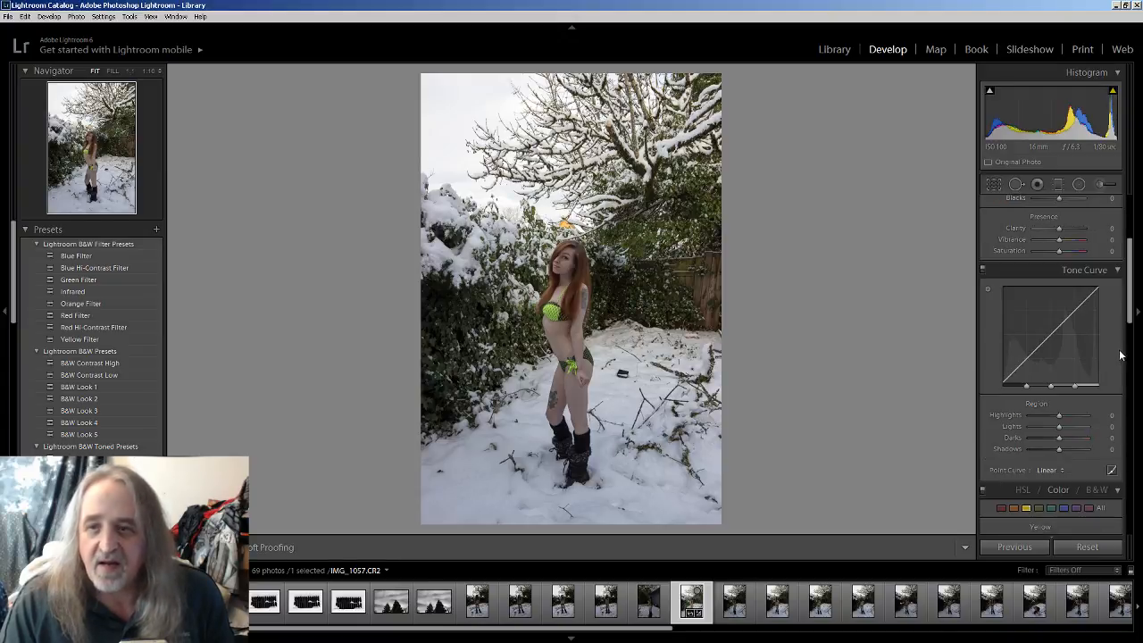
pyautogui.moveTo(1130, 315); pyautogui.dragTo(1133, 272)
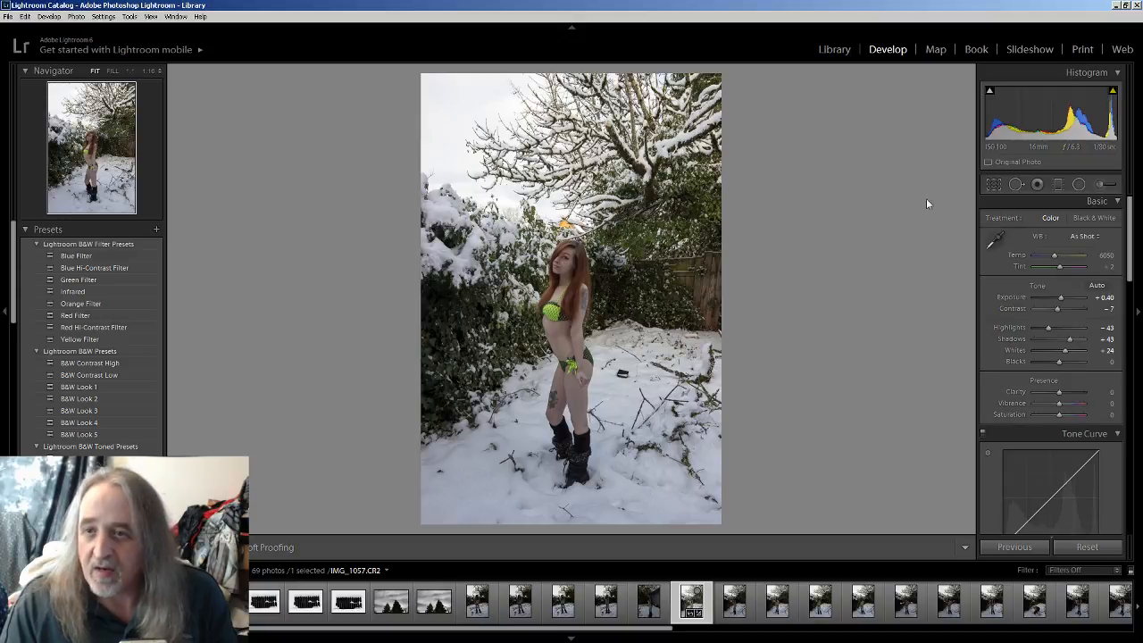
# Crop the sky and upper branches off the snow portrait, straighten it to an angle of 0.14, and apply the crop.
pyautogui.click(994, 185)
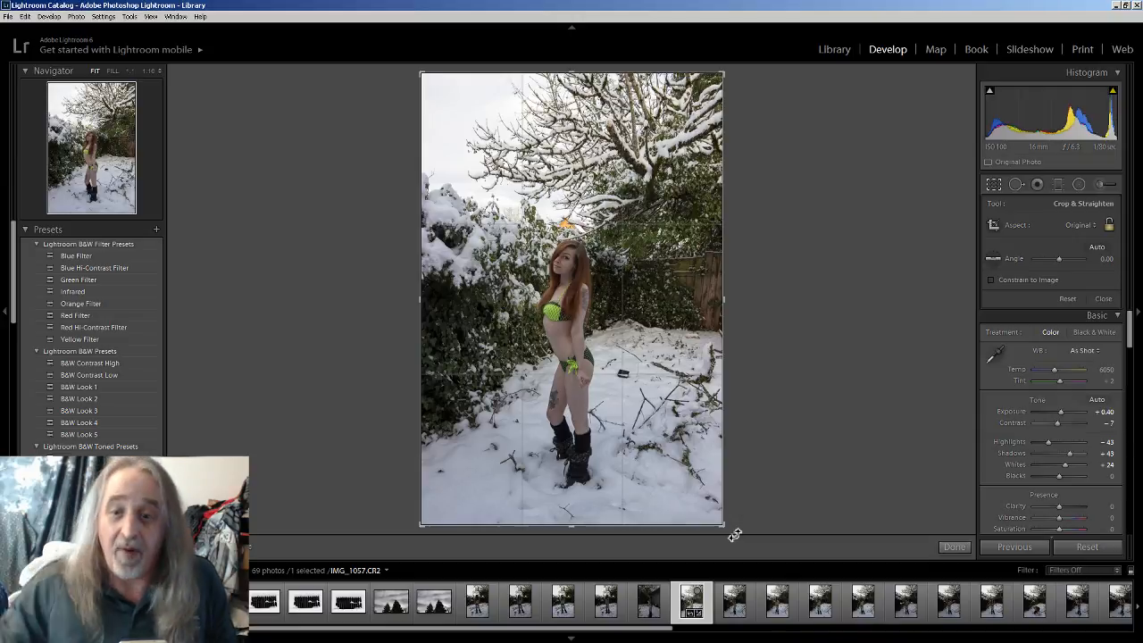
pyautogui.moveTo(734, 535); pyautogui.dragTo(770, 564)
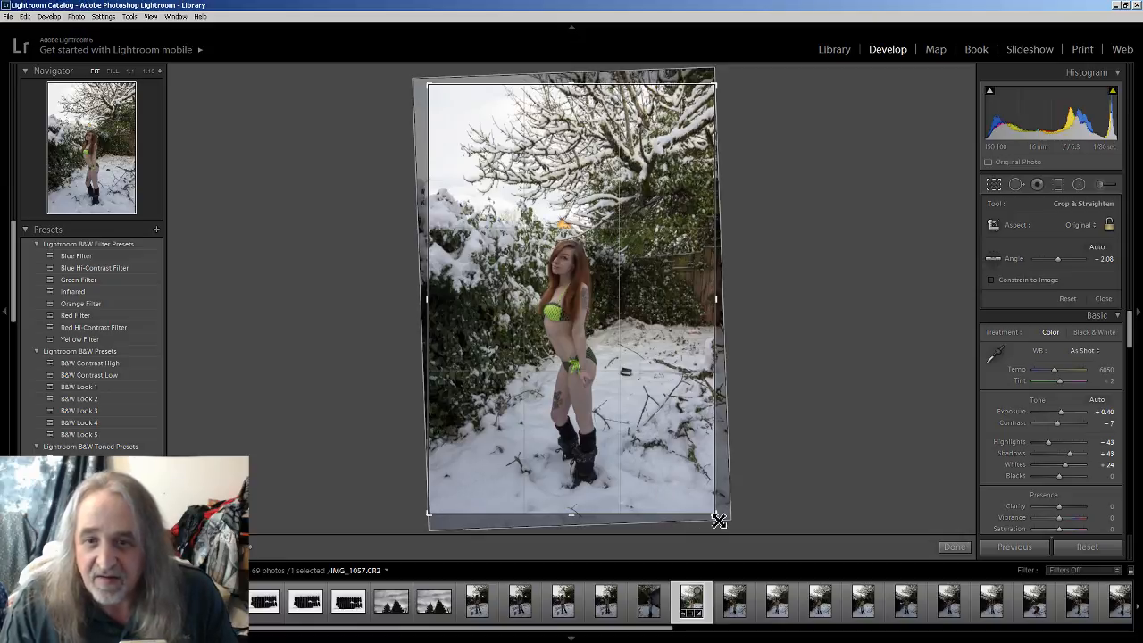
pyautogui.moveTo(569, 84); pyautogui.dragTo(572, 133)
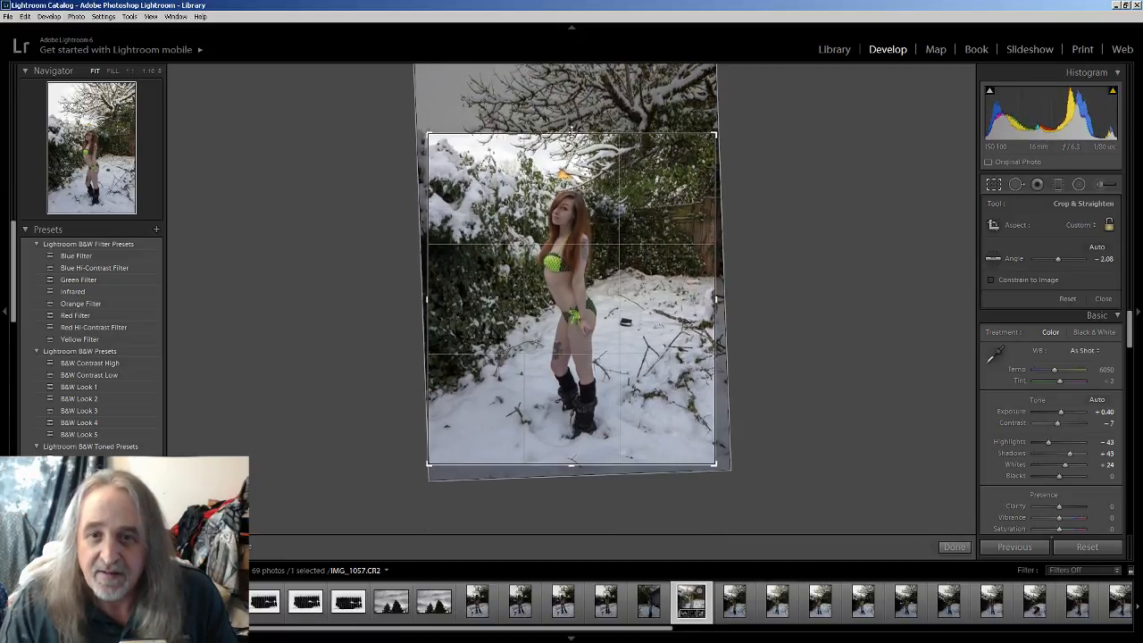
pyautogui.moveTo(721, 469); pyautogui.dragTo(728, 482)
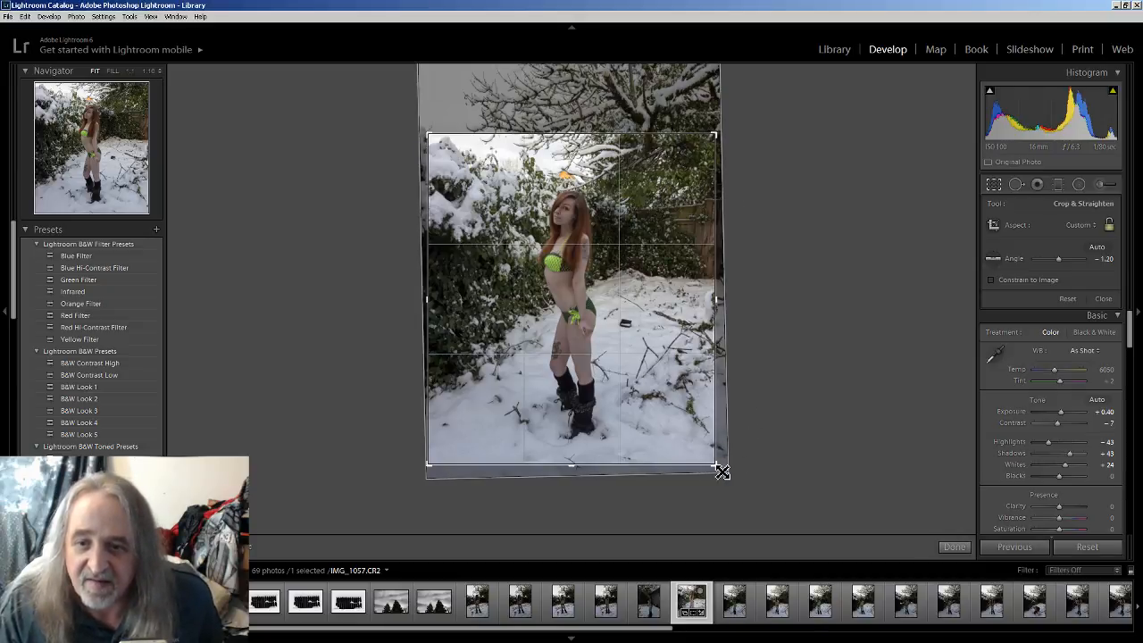
pyautogui.moveTo(721, 471); pyautogui.dragTo(720, 474)
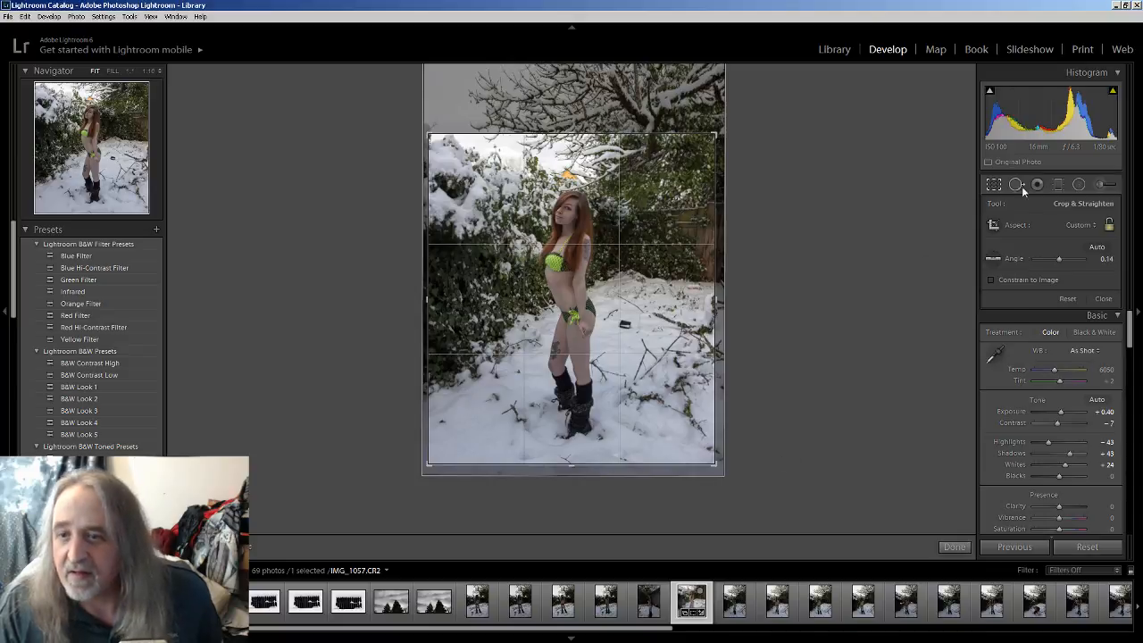
pyautogui.click(955, 547)
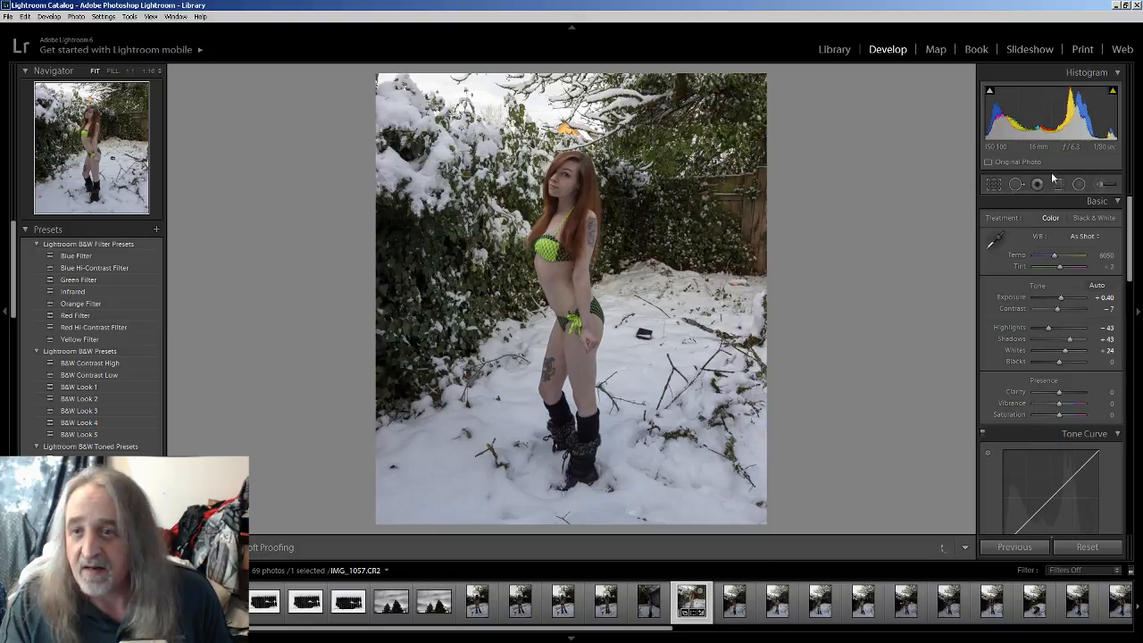
# Tighten the crop slightly on the fence side and above the model's head, and apply it.
pyautogui.click(997, 185)
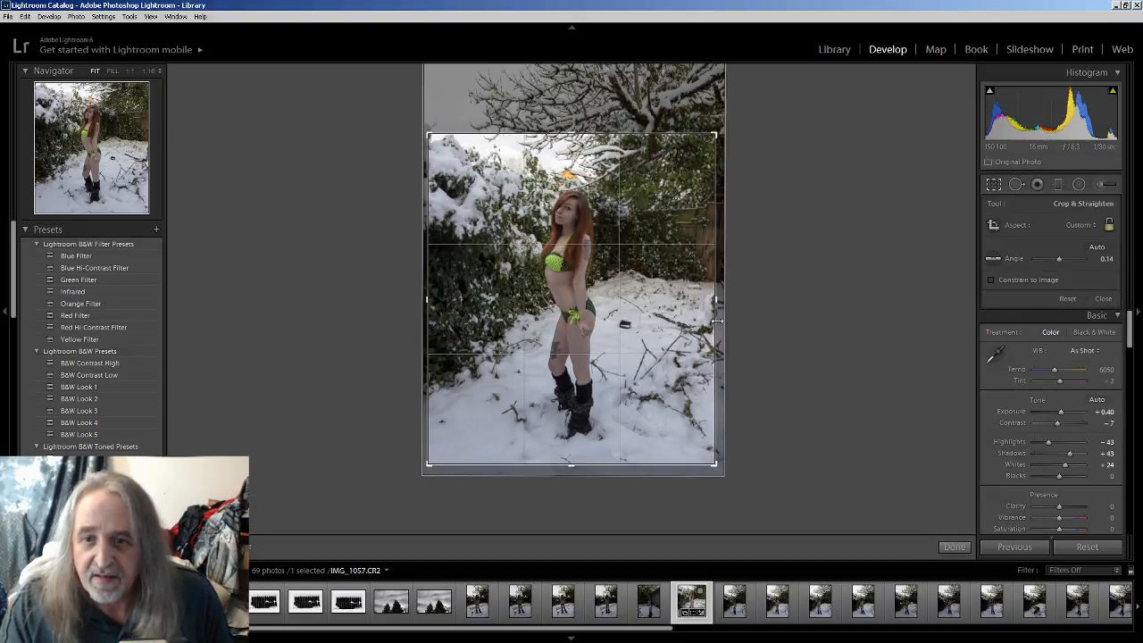
pyautogui.moveTo(716, 320); pyautogui.dragTo(712, 319)
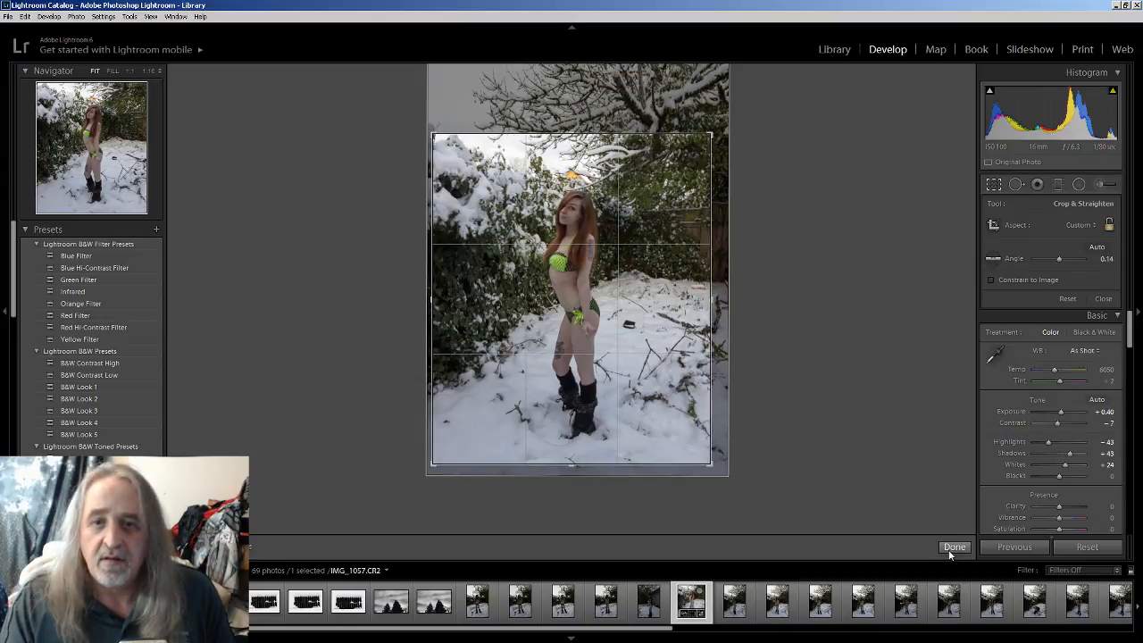
pyautogui.moveTo(590, 134); pyautogui.dragTo(598, 157)
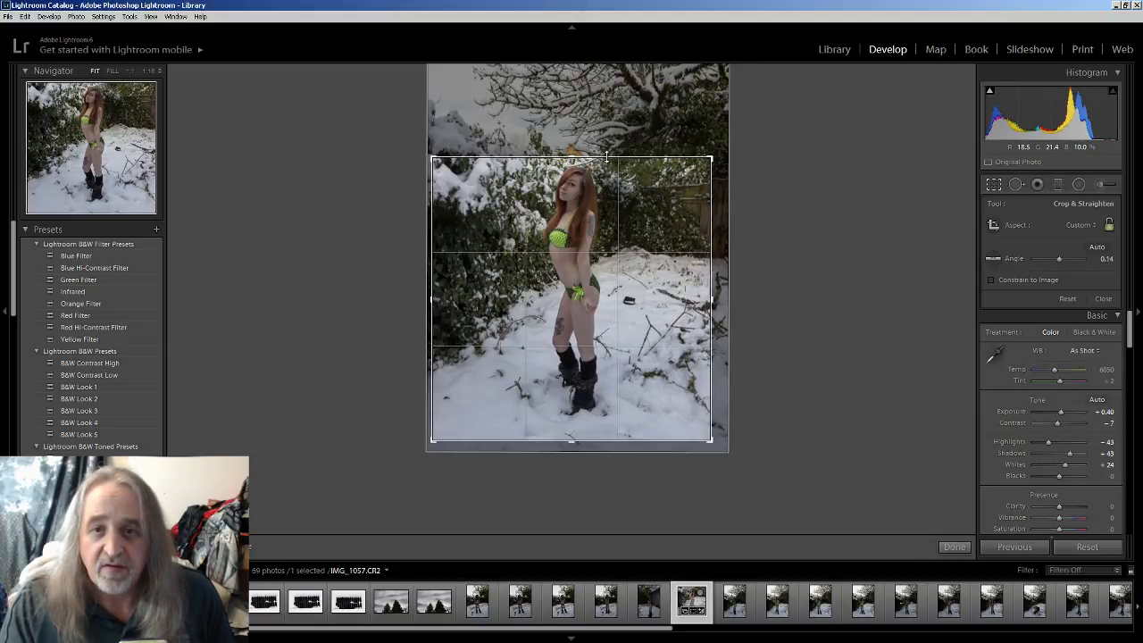
pyautogui.moveTo(607, 156); pyautogui.dragTo(614, 145)
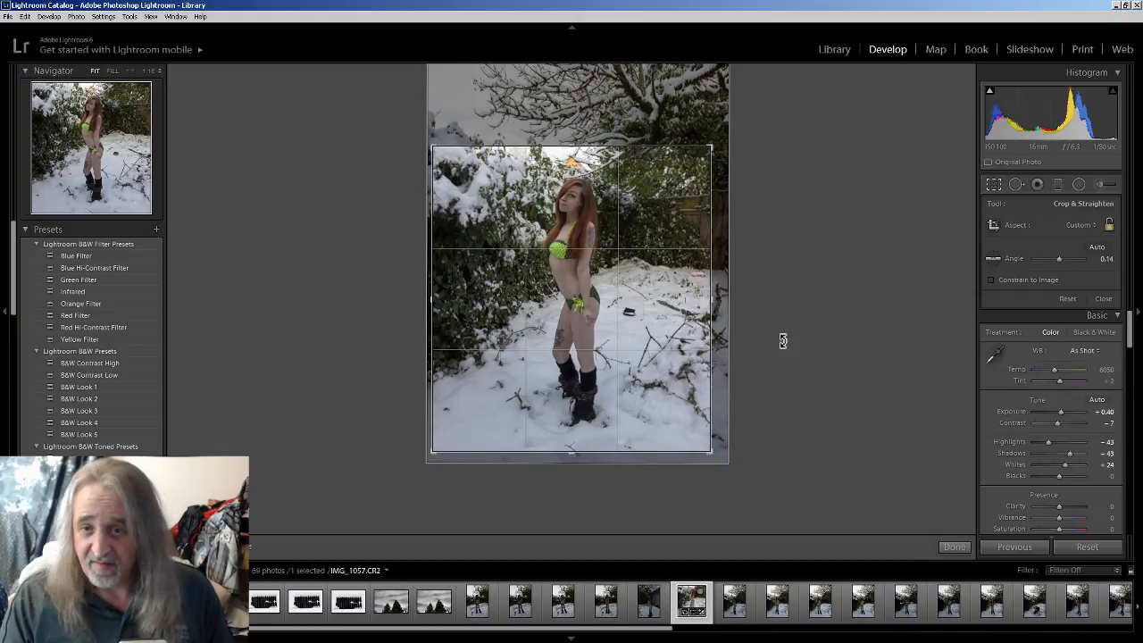
pyautogui.click(957, 549)
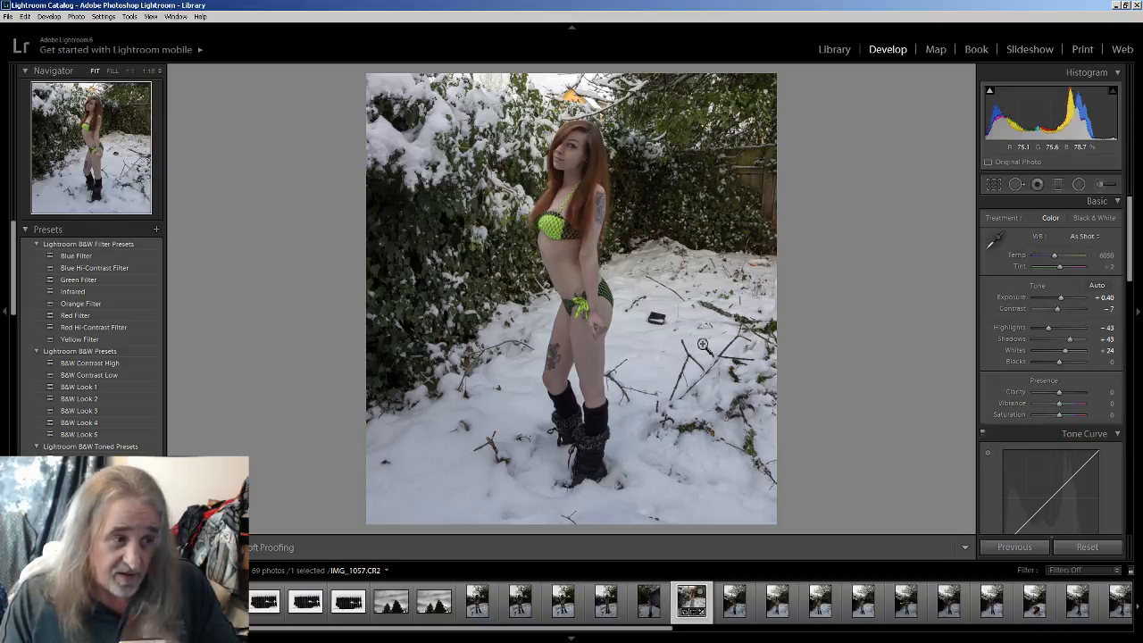
# Examine the black tray, the twigs in the snow, and the model's face at 1:1.
pyautogui.click(669, 310)
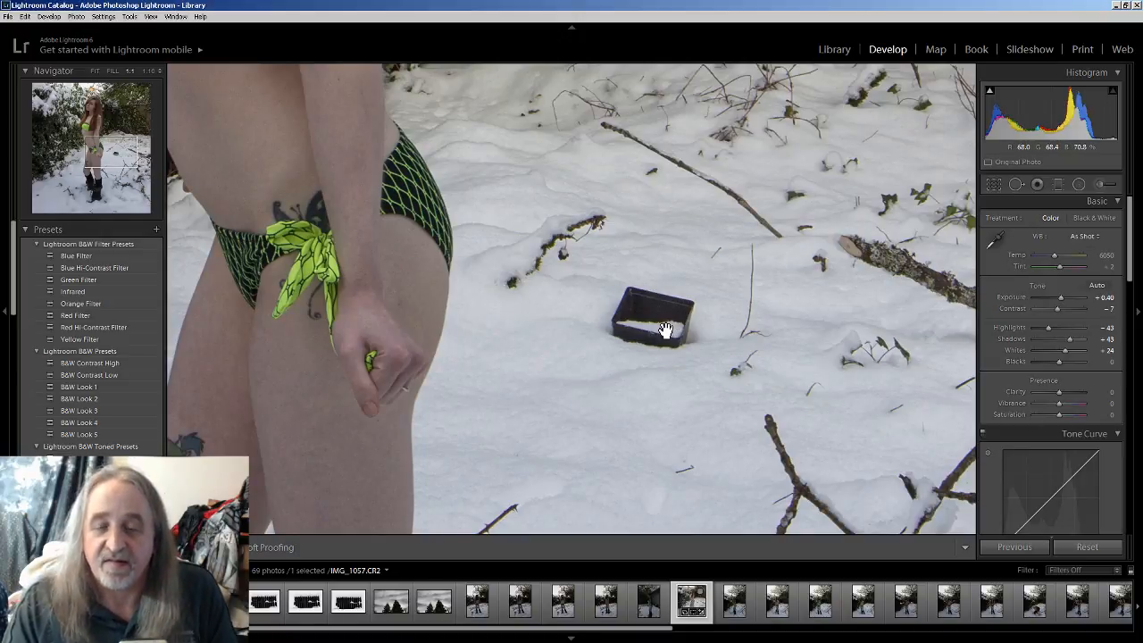
pyautogui.click(665, 332)
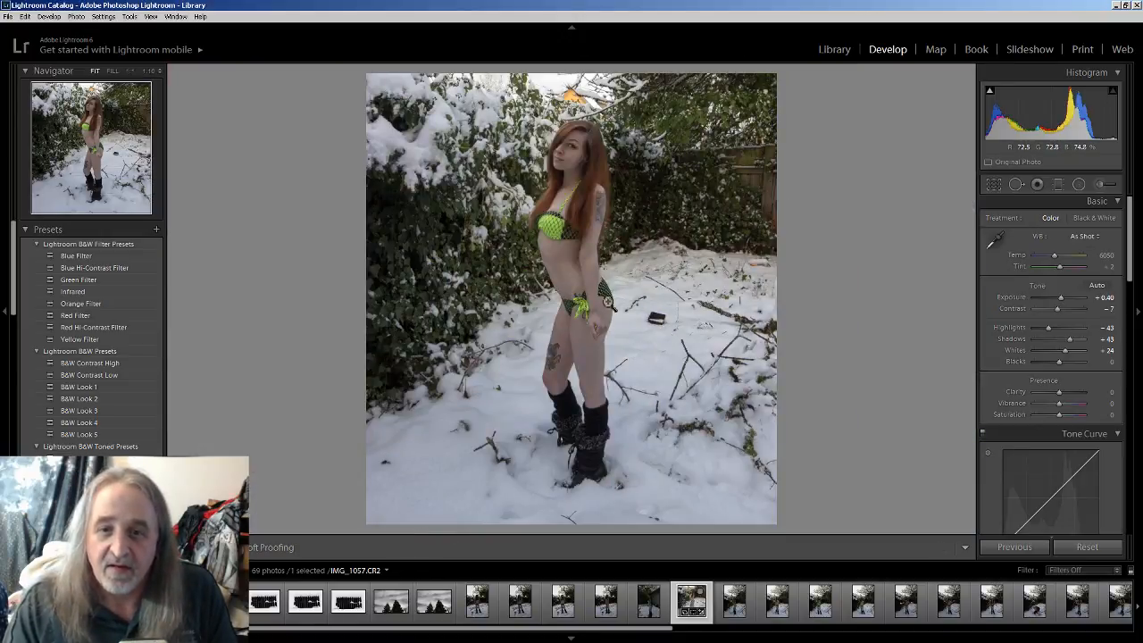
pyautogui.click(624, 399)
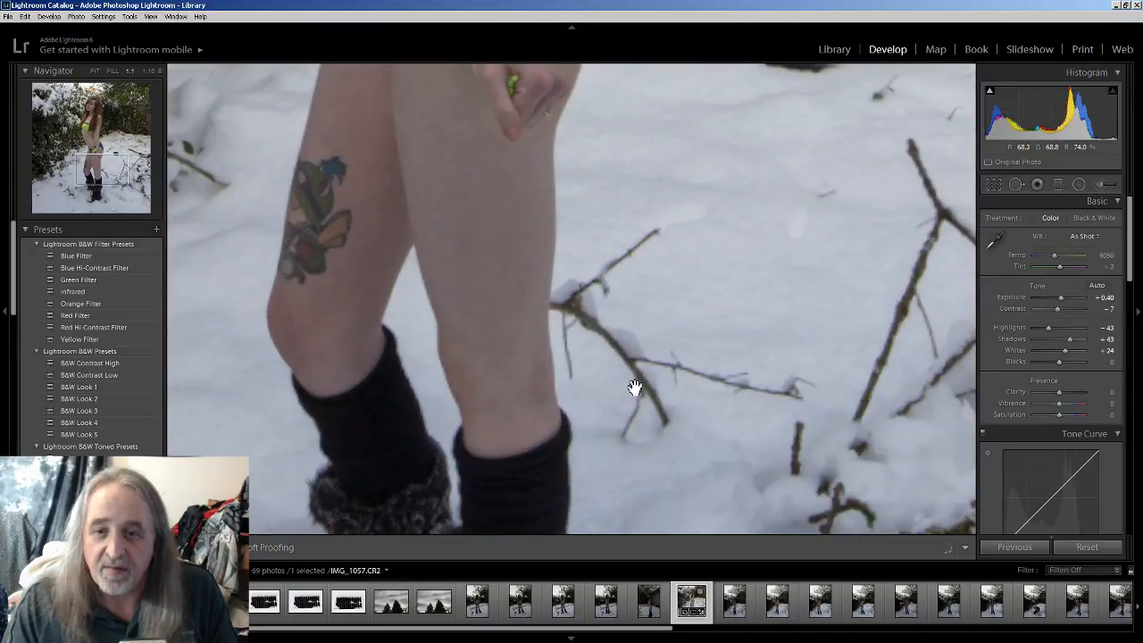
pyautogui.moveTo(647, 294); pyautogui.dragTo(671, 447)
pyautogui.moveTo(683, 297); pyautogui.dragTo(690, 449)
pyautogui.moveTo(685, 321); pyautogui.dragTo(730, 454)
pyautogui.moveTo(732, 289); pyautogui.dragTo(736, 420)
pyautogui.moveTo(800, 362); pyautogui.dragTo(797, 468)
pyautogui.moveTo(800, 371); pyautogui.dragTo(601, 244)
pyautogui.moveTo(778, 378); pyautogui.dragTo(617, 174)
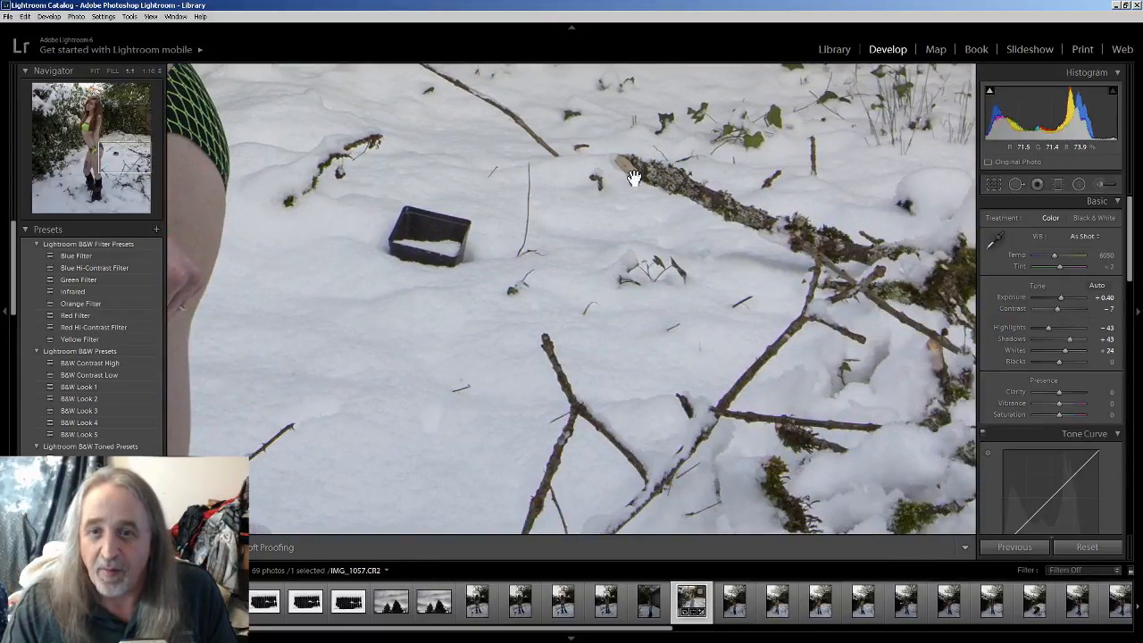
pyautogui.moveTo(713, 362); pyautogui.dragTo(672, 188)
pyautogui.moveTo(594, 336); pyautogui.dragTo(636, 249)
pyautogui.moveTo(494, 379); pyautogui.dragTo(561, 253)
pyautogui.moveTo(274, 295); pyautogui.dragTo(542, 286)
pyautogui.moveTo(179, 276); pyautogui.dragTo(684, 242)
pyautogui.moveTo(509, 268); pyautogui.dragTo(616, 309)
pyautogui.moveTo(610, 308); pyautogui.dragTo(592, 281)
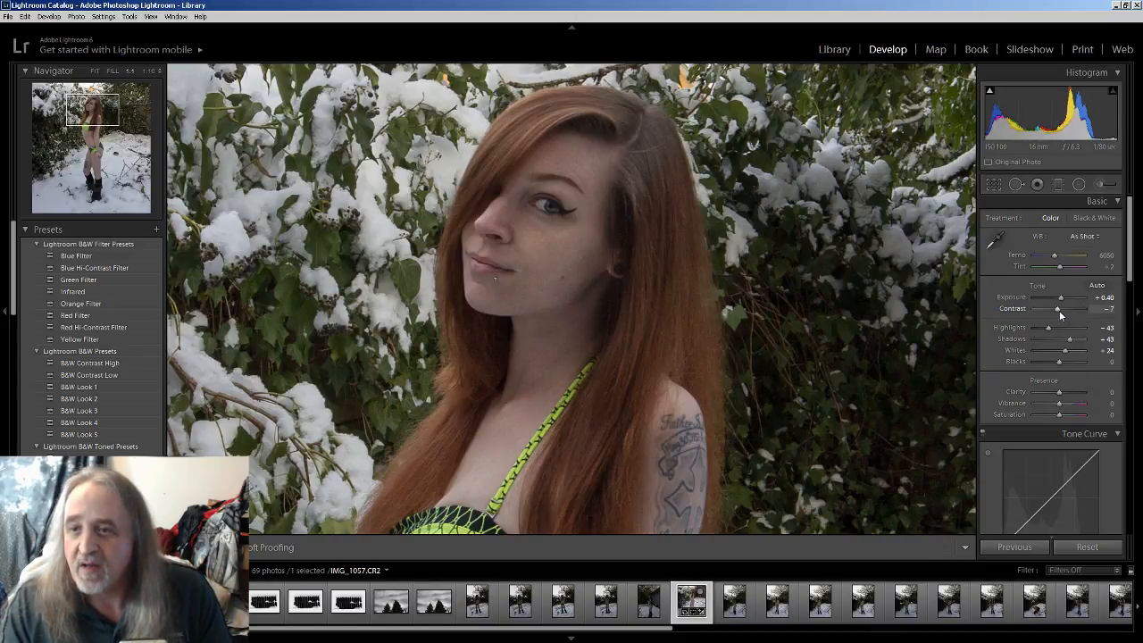
# Set Contrast to 0 and lower Blacks to −24.
pyautogui.click(1108, 308)
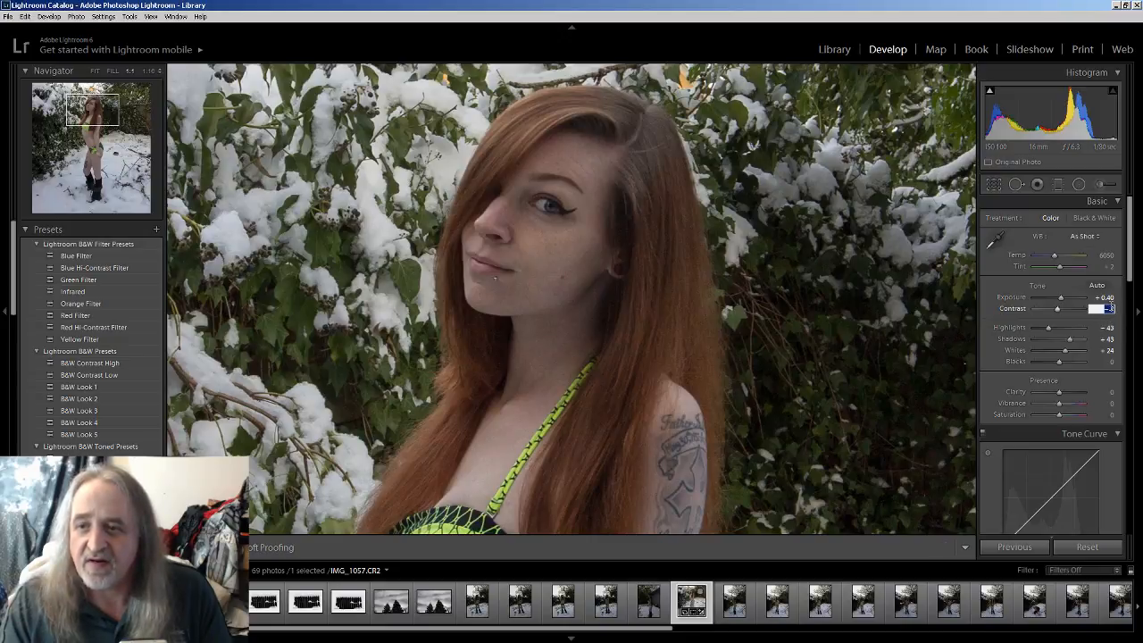
pyautogui.write('0')
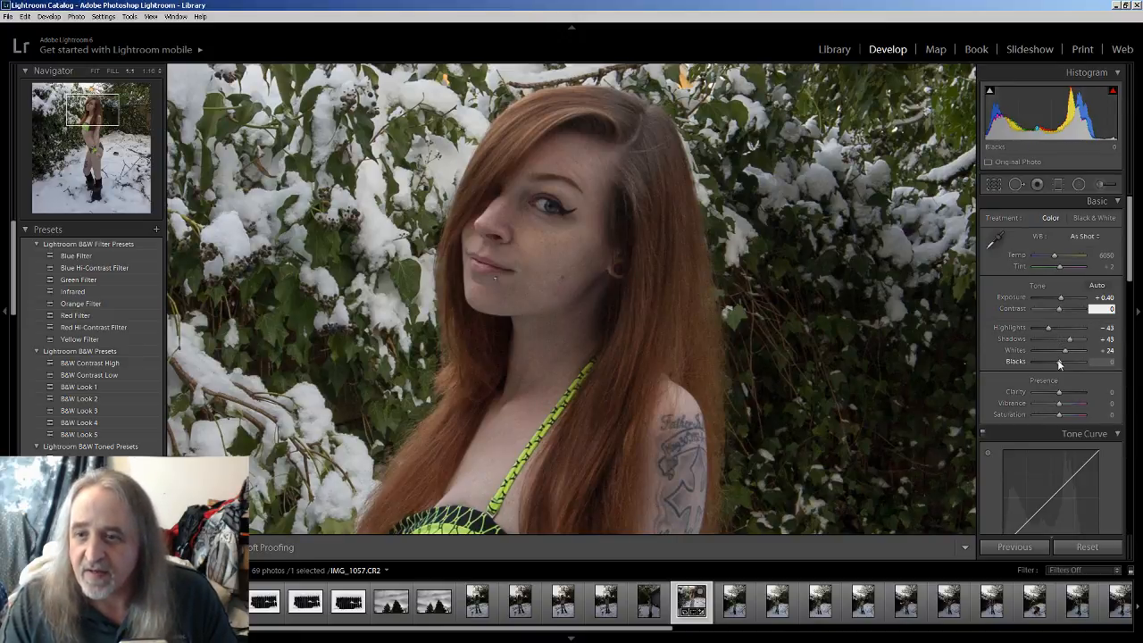
pyautogui.moveTo(1060, 364); pyautogui.dragTo(1056, 364)
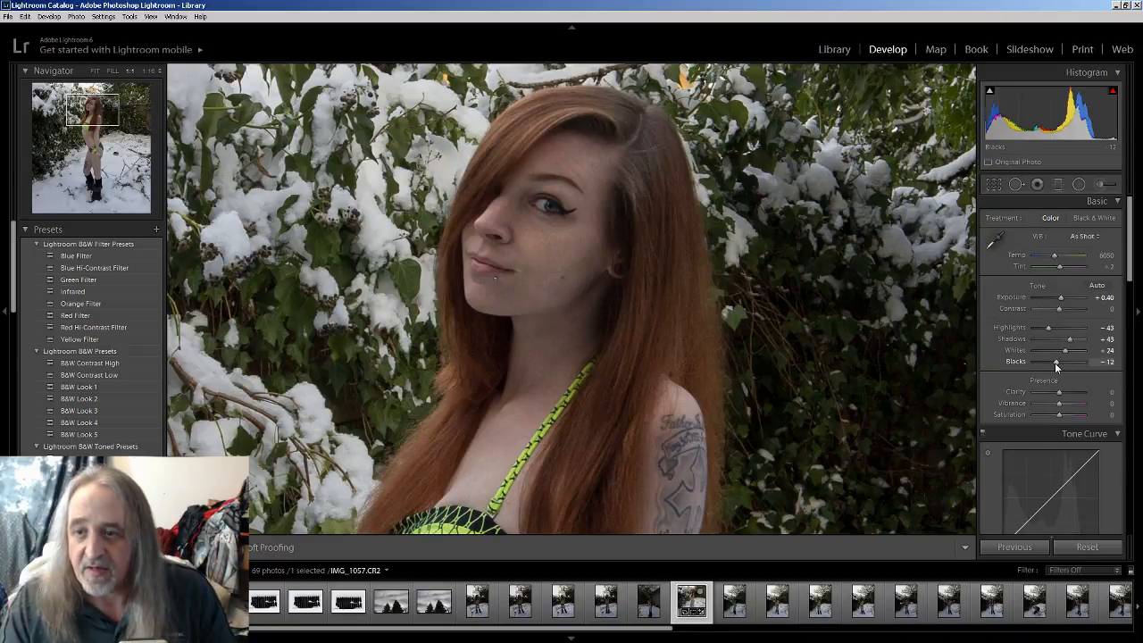
pyautogui.moveTo(1055, 363); pyautogui.dragTo(1053, 365)
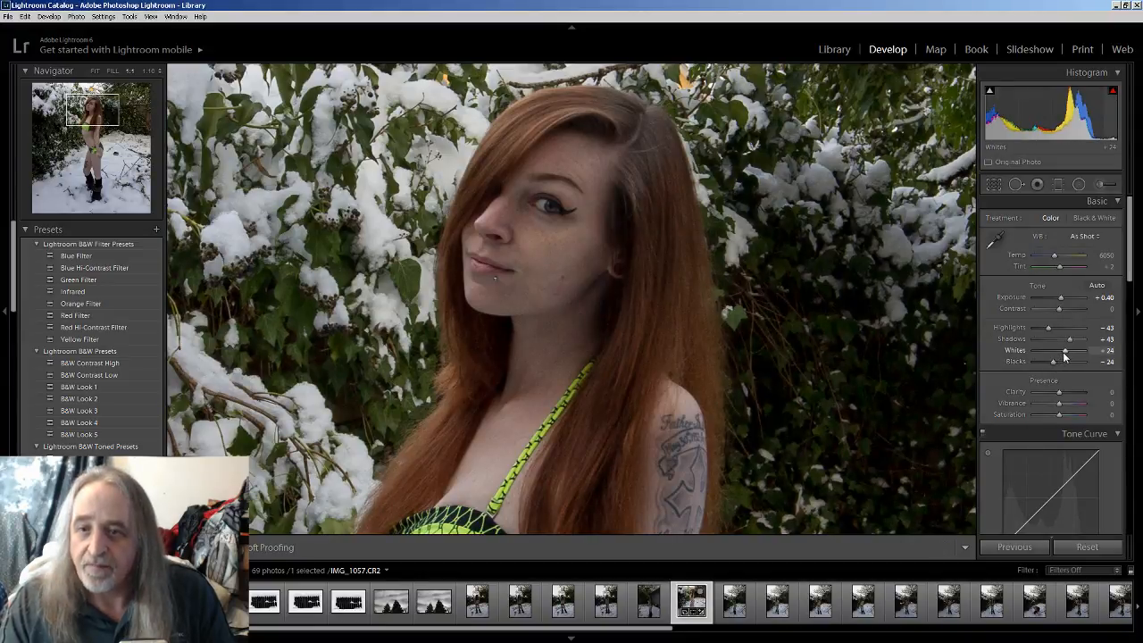
# Set the remaining tone values: Whites +81, Shadows +55, Highlights +38, and Contrast +5.
pyautogui.moveTo(1067, 356); pyautogui.dragTo(1081, 356)
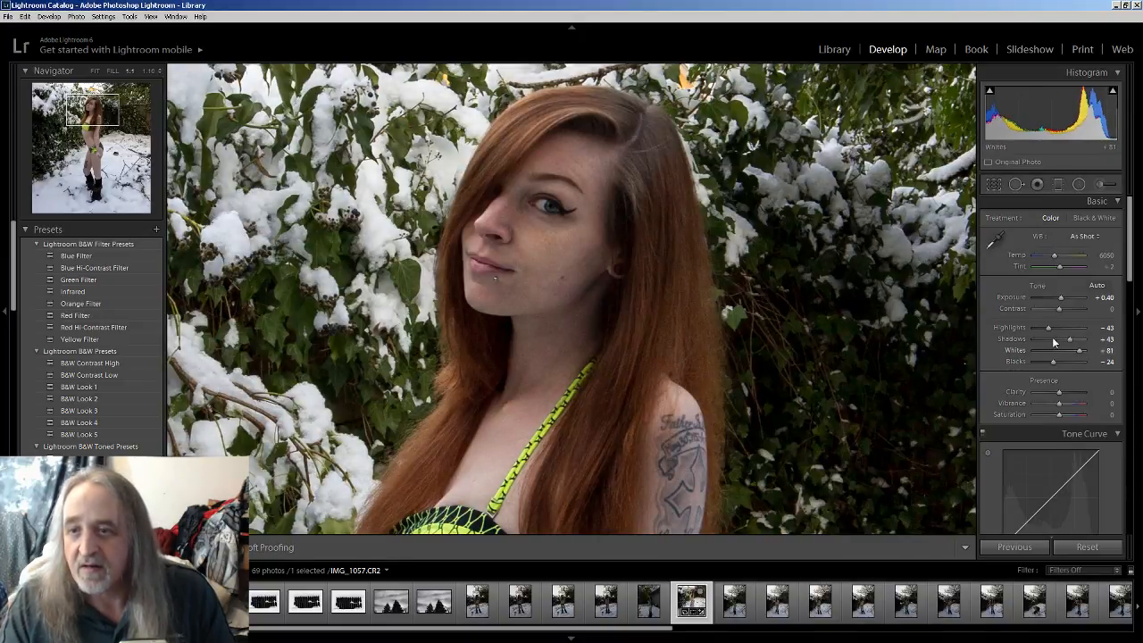
pyautogui.moveTo(1072, 342)
pyautogui.mouseDown()
pyautogui.moveTo(1054, 342)
pyautogui.moveTo(1083, 343)
pyautogui.moveTo(1043, 342)
pyautogui.moveTo(1072, 342)
pyautogui.mouseUp()
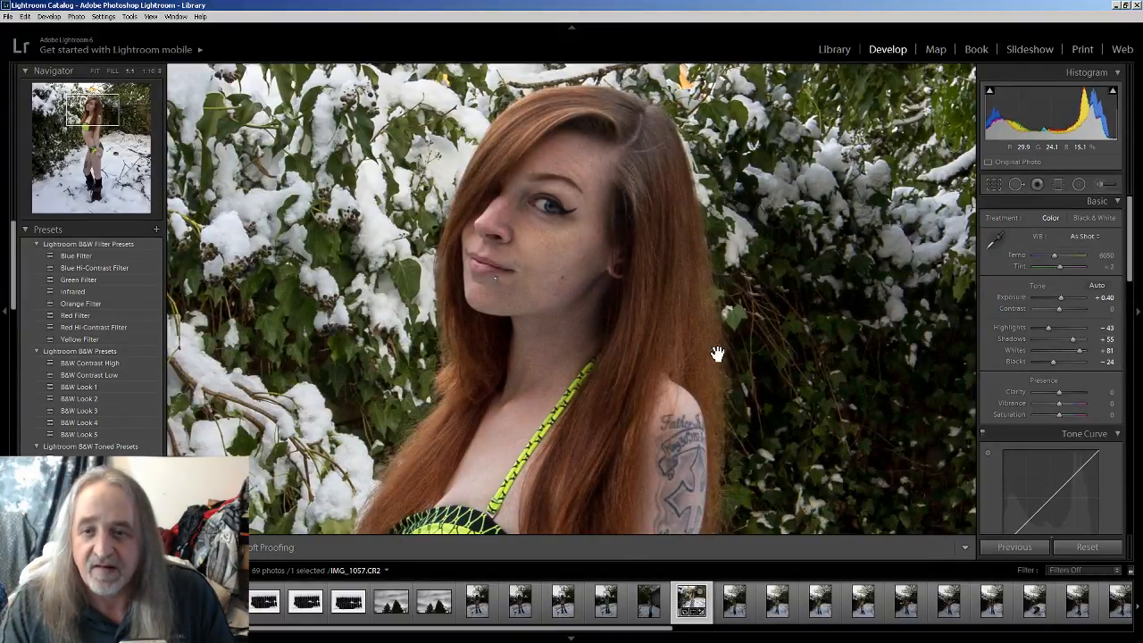
pyautogui.moveTo(1051, 327); pyautogui.dragTo(1069, 332)
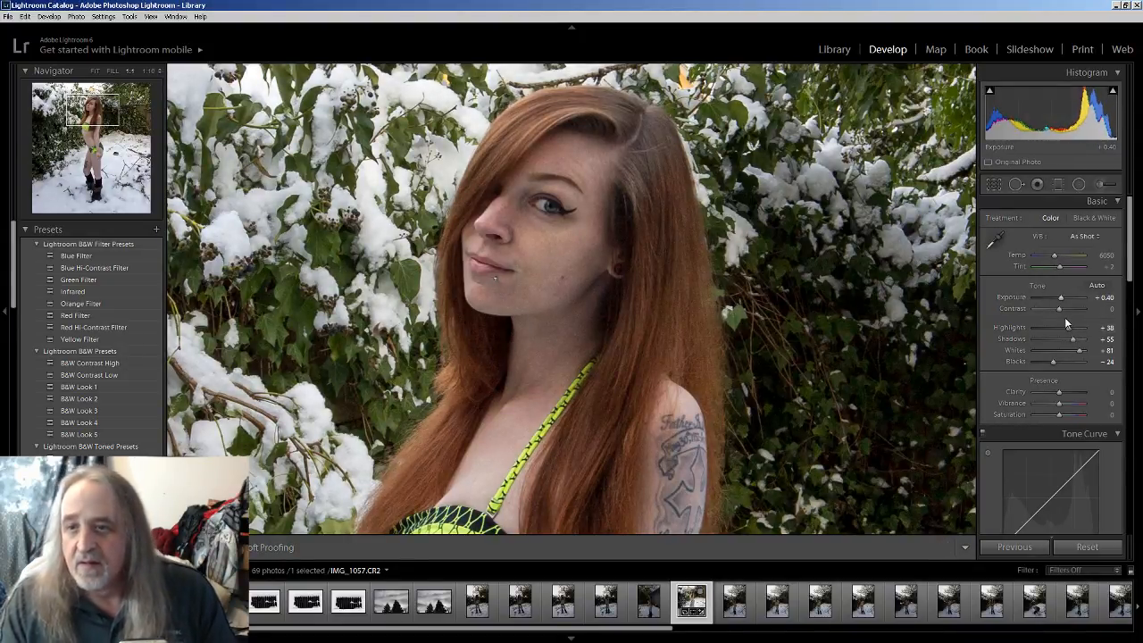
pyautogui.click(1109, 309)
pyautogui.write('5')
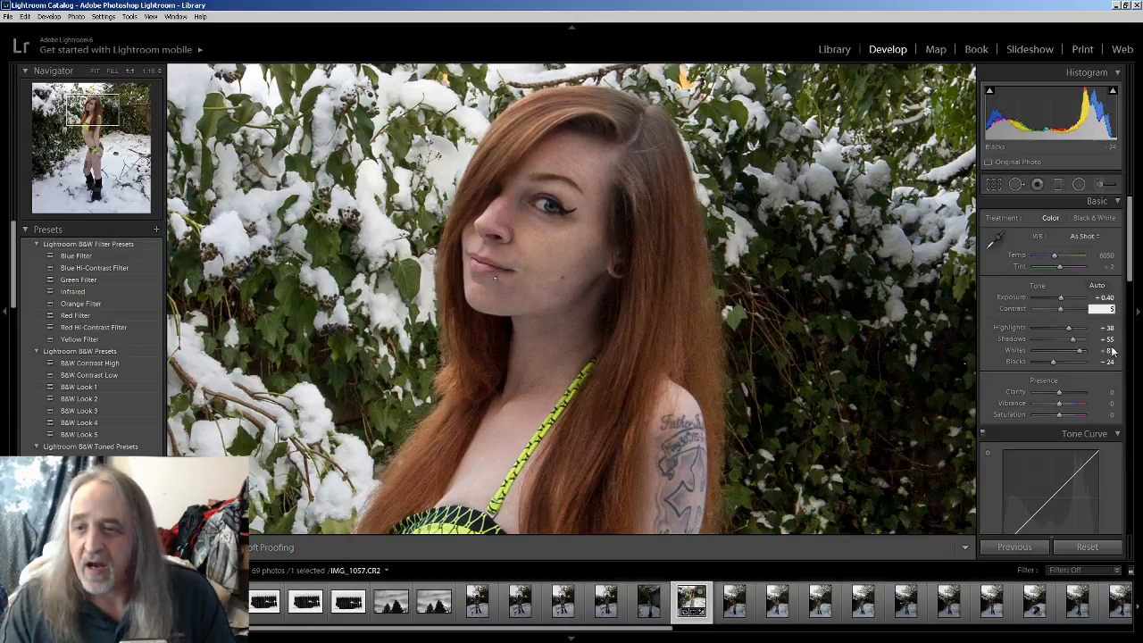
# Set the presence values to Clarity +5 and Vibrance +60.
pyautogui.moveTo(1132, 268); pyautogui.dragTo(1134, 292)
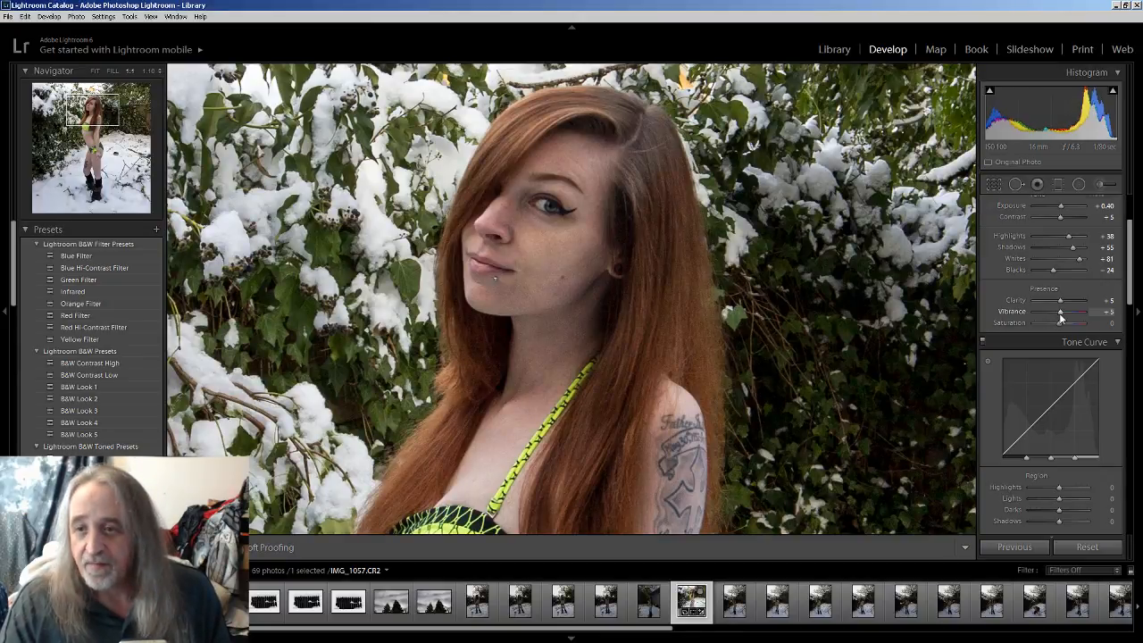
pyautogui.press('Up')
pyautogui.press('Up')
pyautogui.press('Up')
pyautogui.press('Up')
pyautogui.press('Up')
pyautogui.press('Up')
pyautogui.press('Up')
pyautogui.press('Up')
pyautogui.press('Up')
pyautogui.press('Up')
pyautogui.press('Up')
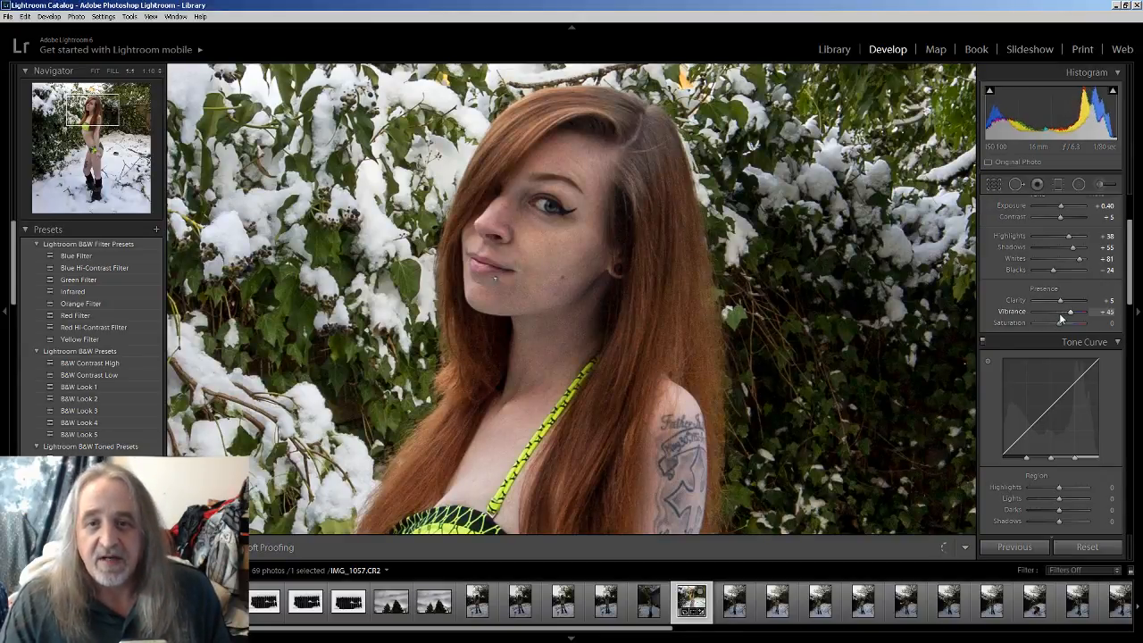
pyautogui.press('Down')
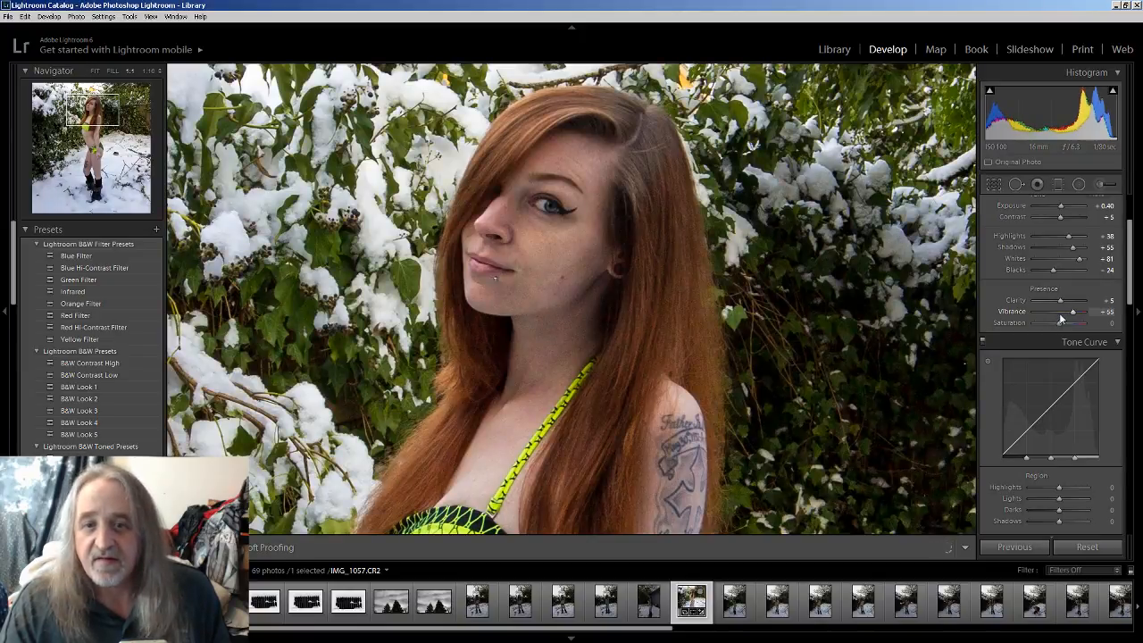
pyautogui.press('Up')
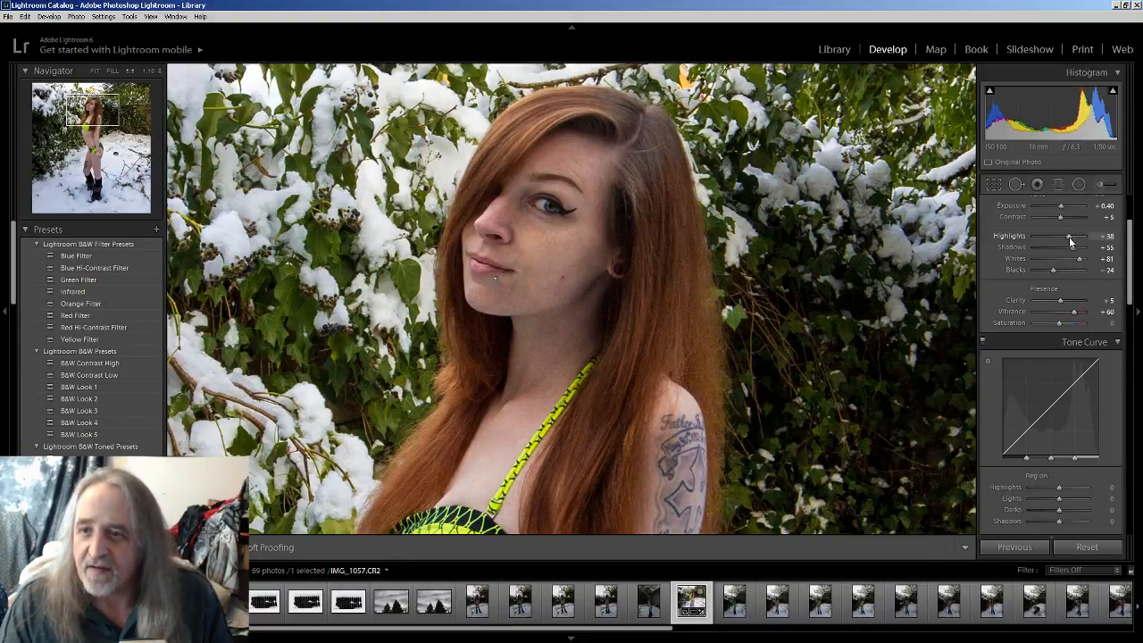
# Reset all Develop adjustments and the crop on IMG_1057.CR2.
pyautogui.scroll(2, 1075, 246)
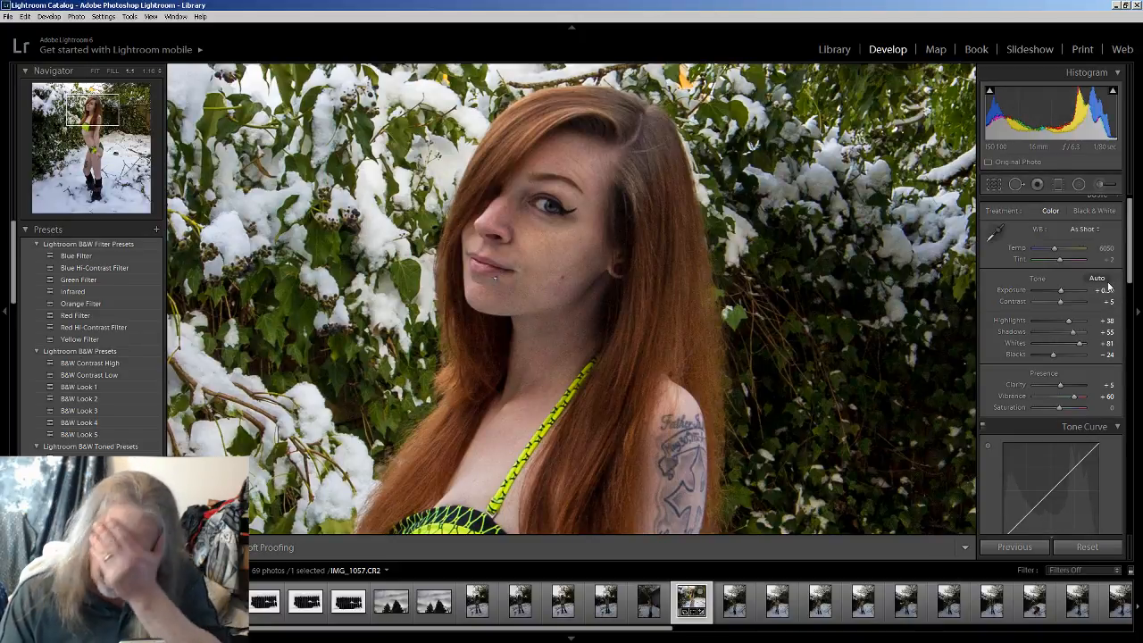
pyautogui.click(1098, 552)
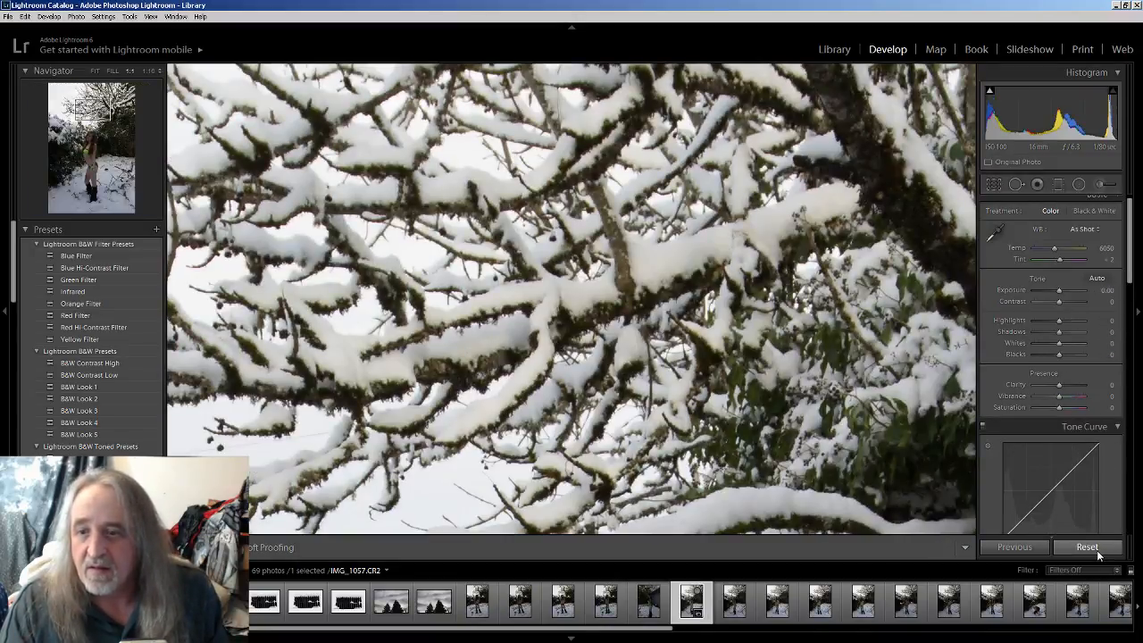
pyautogui.click(784, 328)
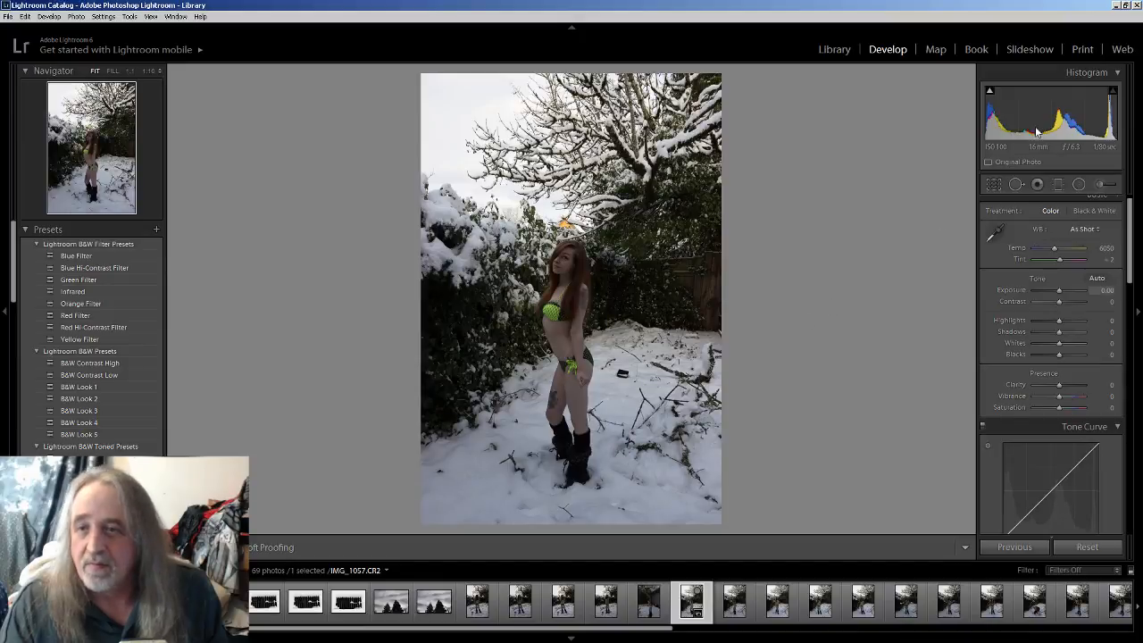
# Crop IMG_1057.CR2 tightly around the model to a 4 x 5 / 8 x 10 aspect, trimming all four sides.
pyautogui.click(991, 187)
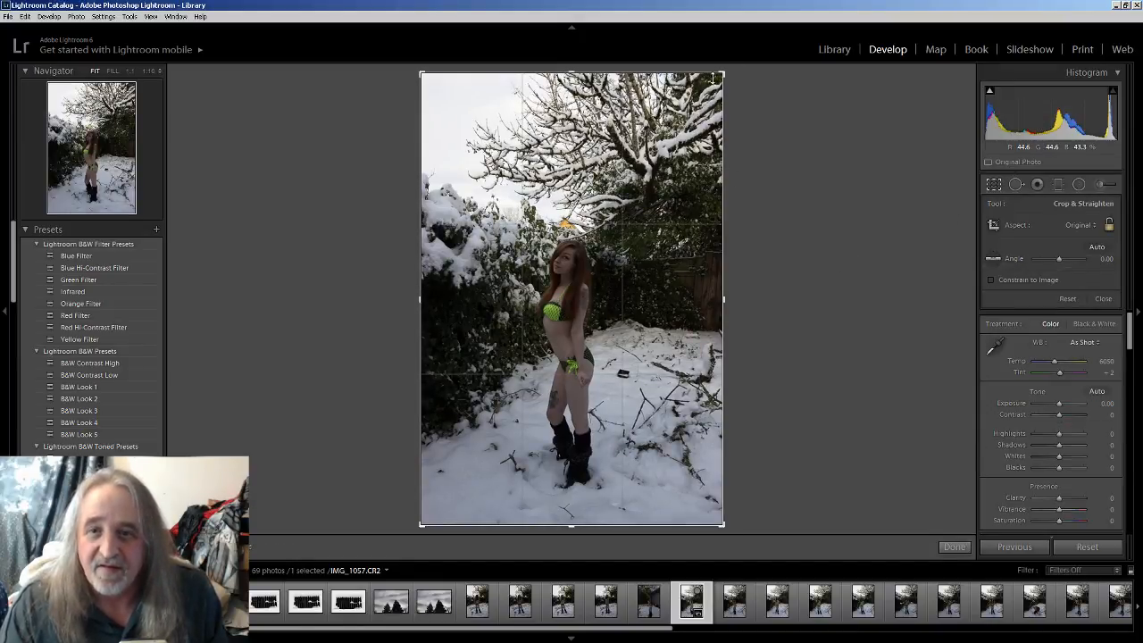
pyautogui.moveTo(604, 74); pyautogui.dragTo(615, 140)
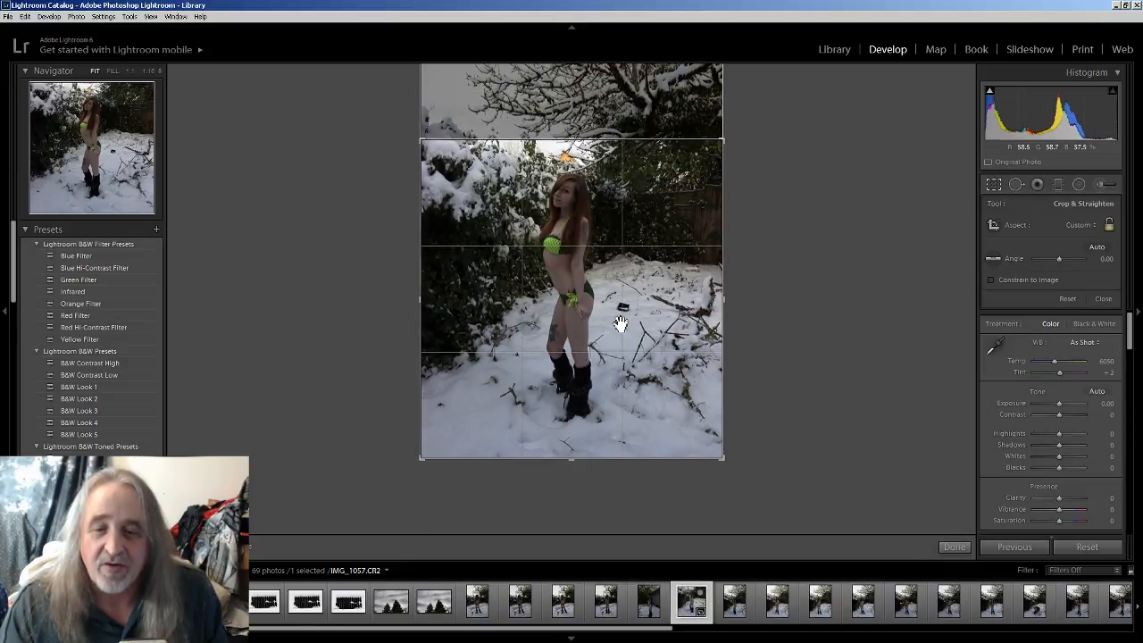
pyautogui.moveTo(593, 456); pyautogui.dragTo(602, 444)
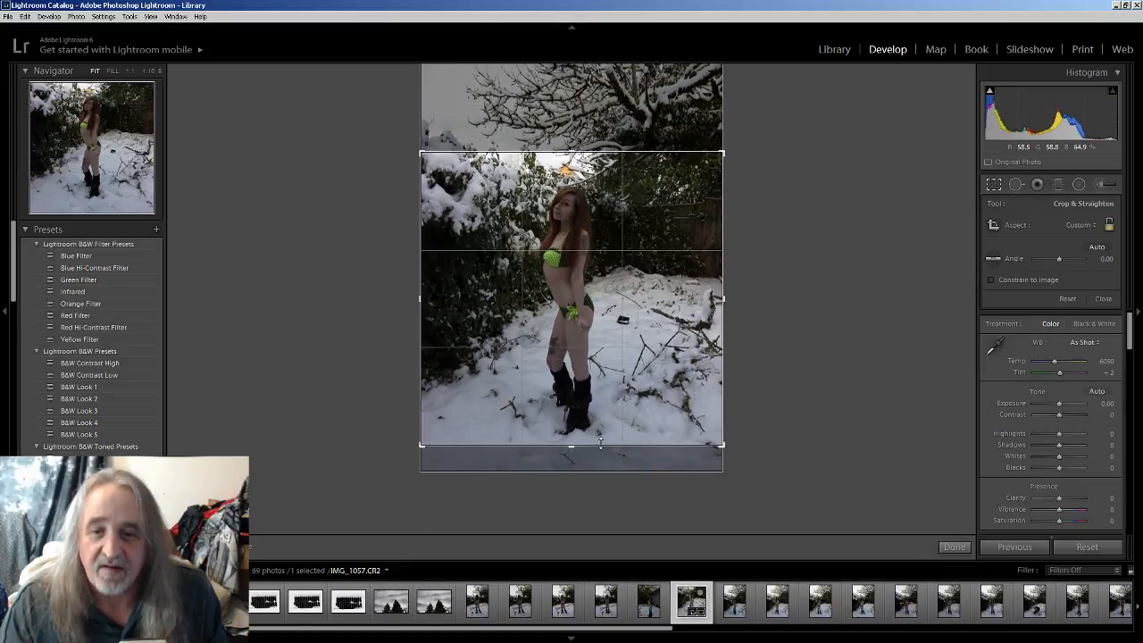
pyautogui.moveTo(724, 332); pyautogui.dragTo(709, 333)
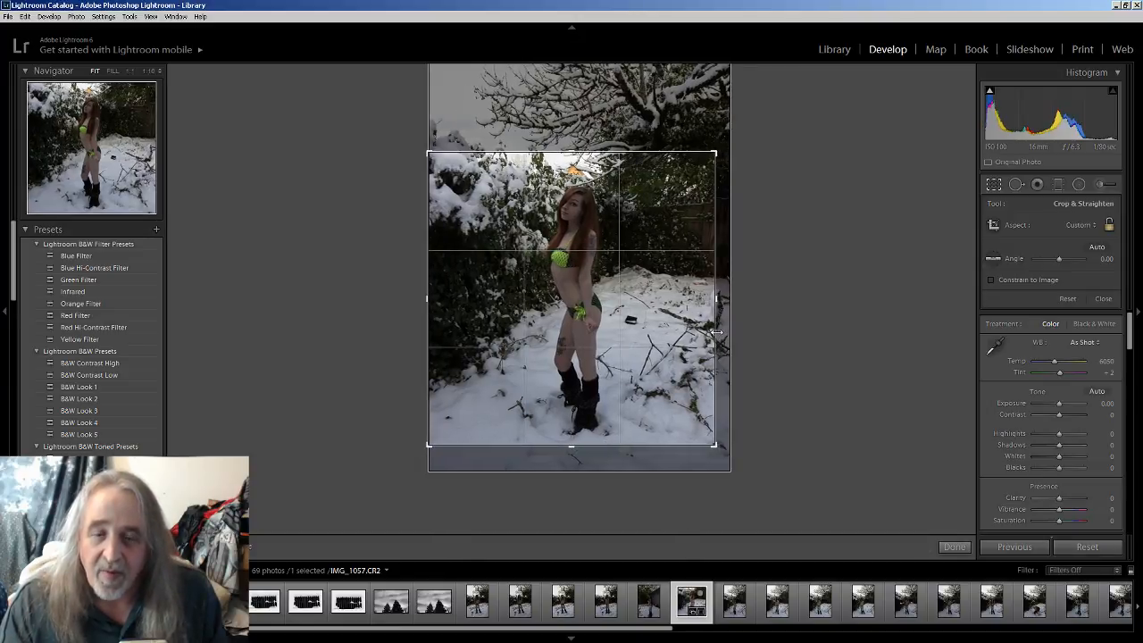
pyautogui.moveTo(431, 304); pyautogui.dragTo(444, 304)
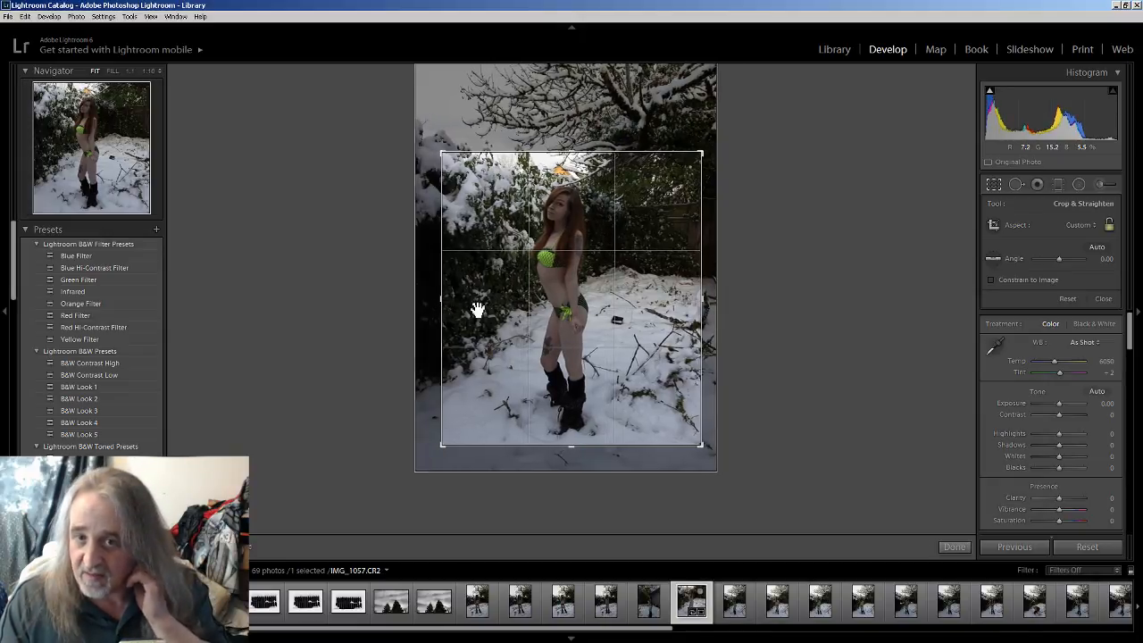
pyautogui.moveTo(702, 302); pyautogui.dragTo(686, 302)
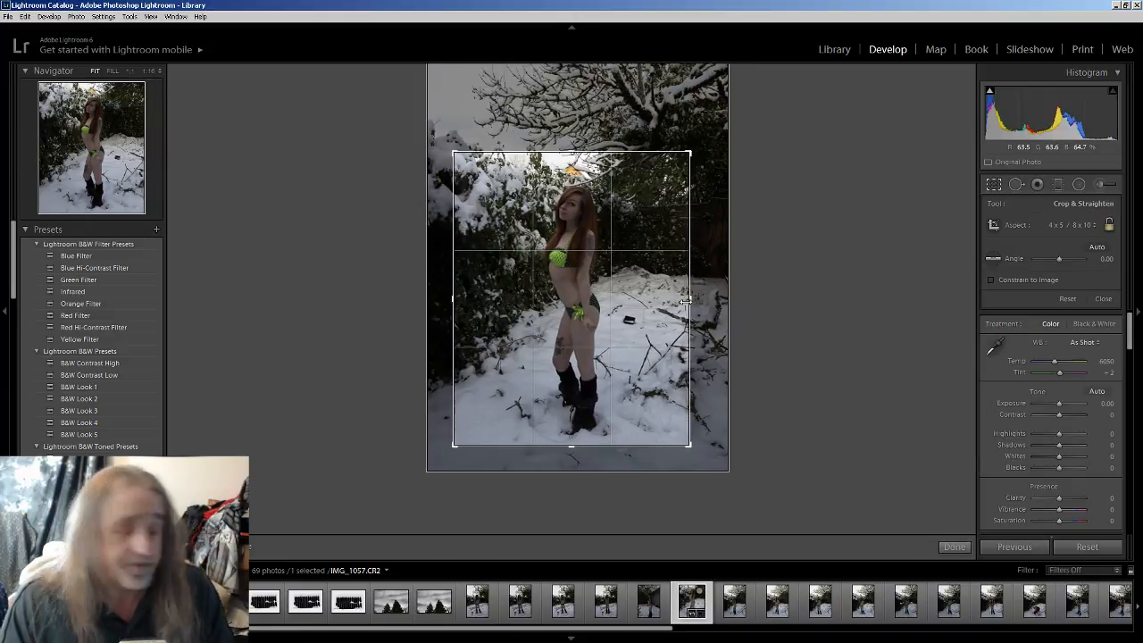
pyautogui.click(956, 547)
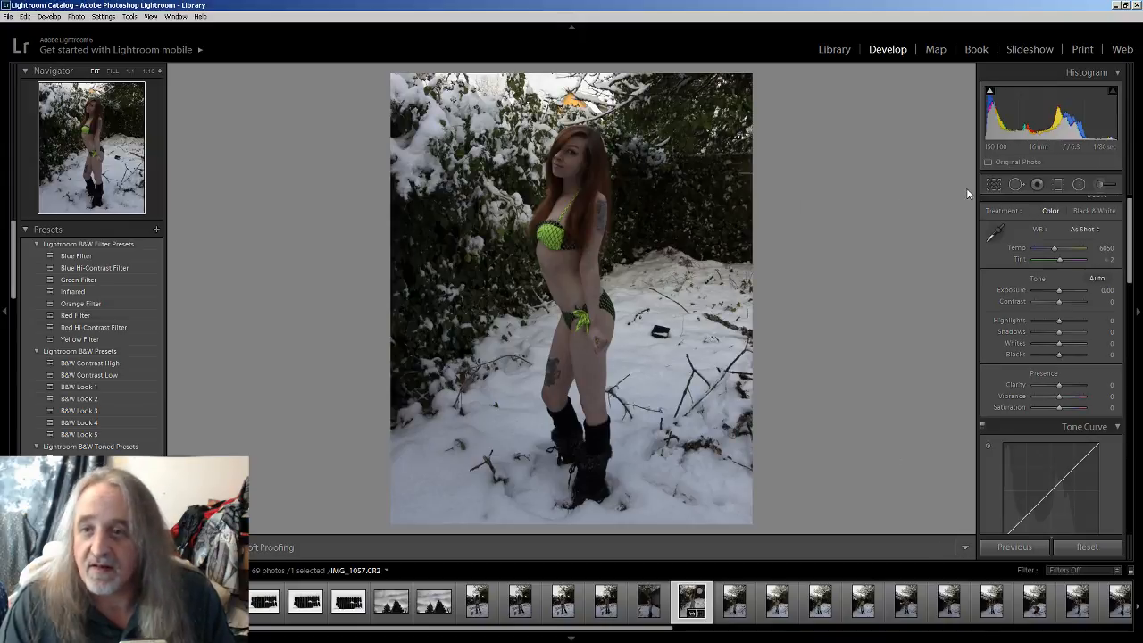
# Rotate the photo within its crop to an angle of 4.28 and apply the crop.
pyautogui.click(993, 184)
pyautogui.moveTo(693, 450); pyautogui.dragTo(693, 454)
pyautogui.click(961, 547)
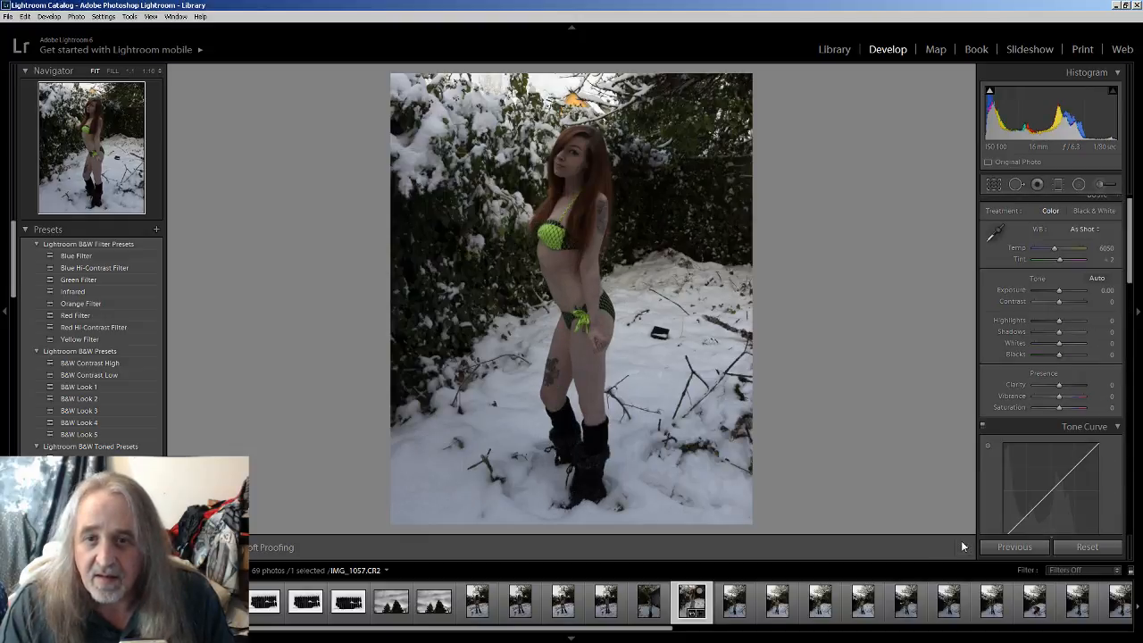
pyautogui.click(990, 186)
pyautogui.moveTo(699, 450); pyautogui.dragTo(699, 452)
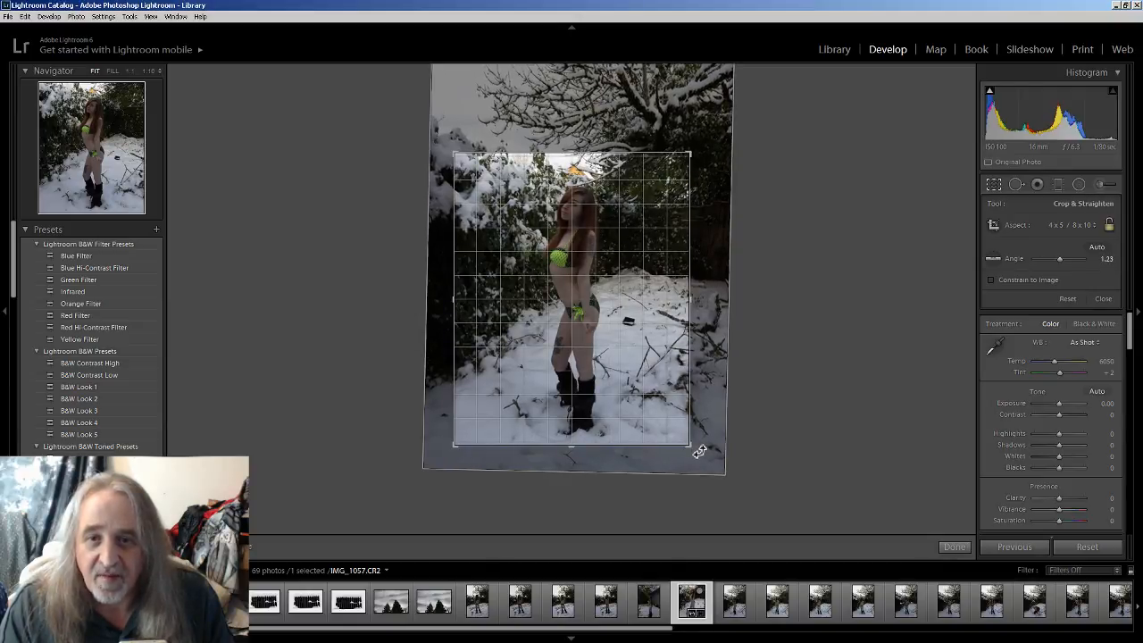
pyautogui.moveTo(700, 451); pyautogui.dragTo(702, 456)
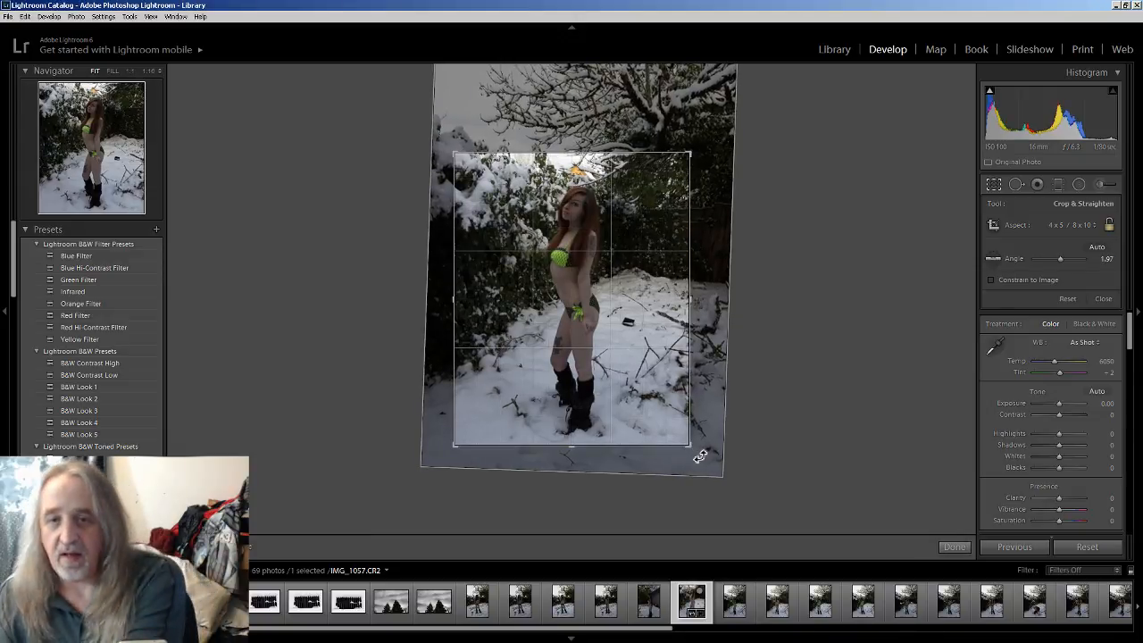
pyautogui.click(944, 543)
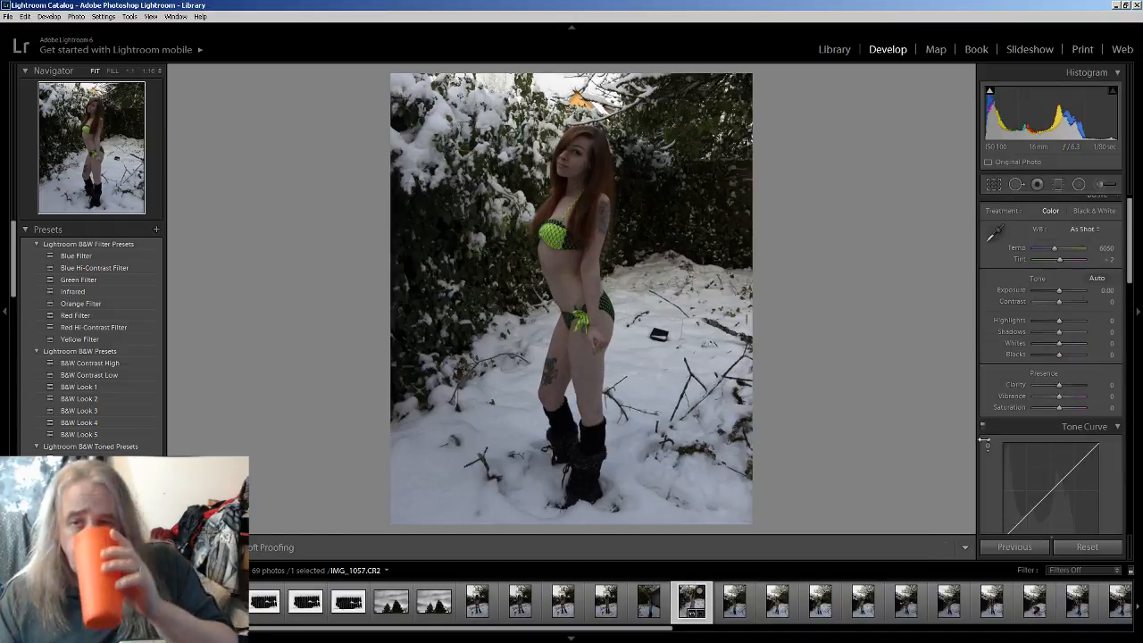
pyautogui.click(993, 183)
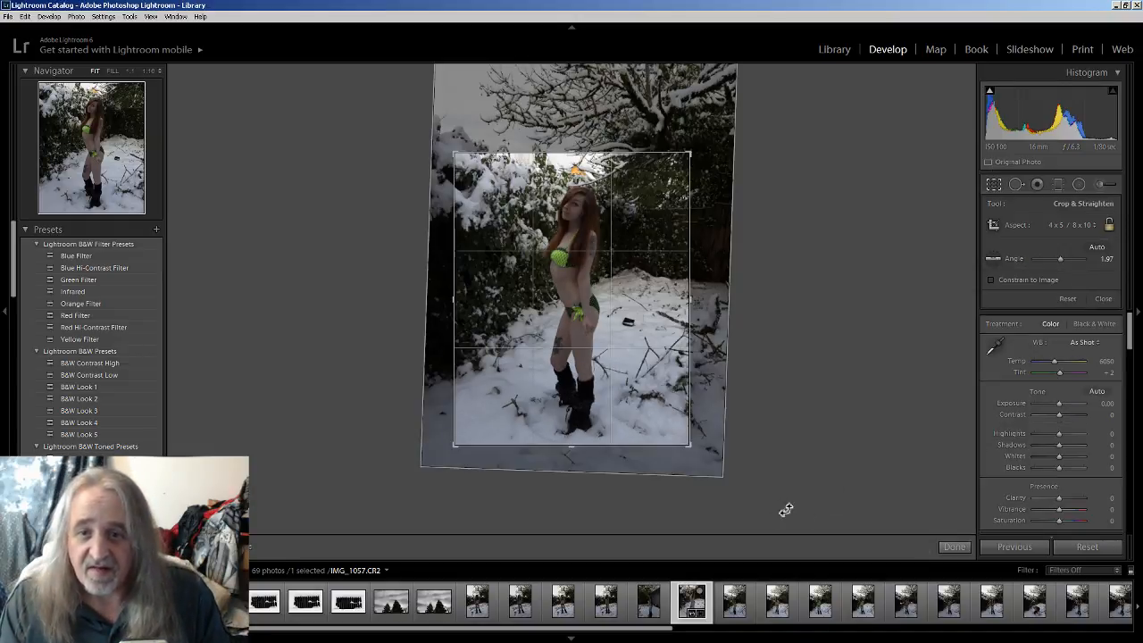
pyautogui.moveTo(711, 466); pyautogui.dragTo(705, 461)
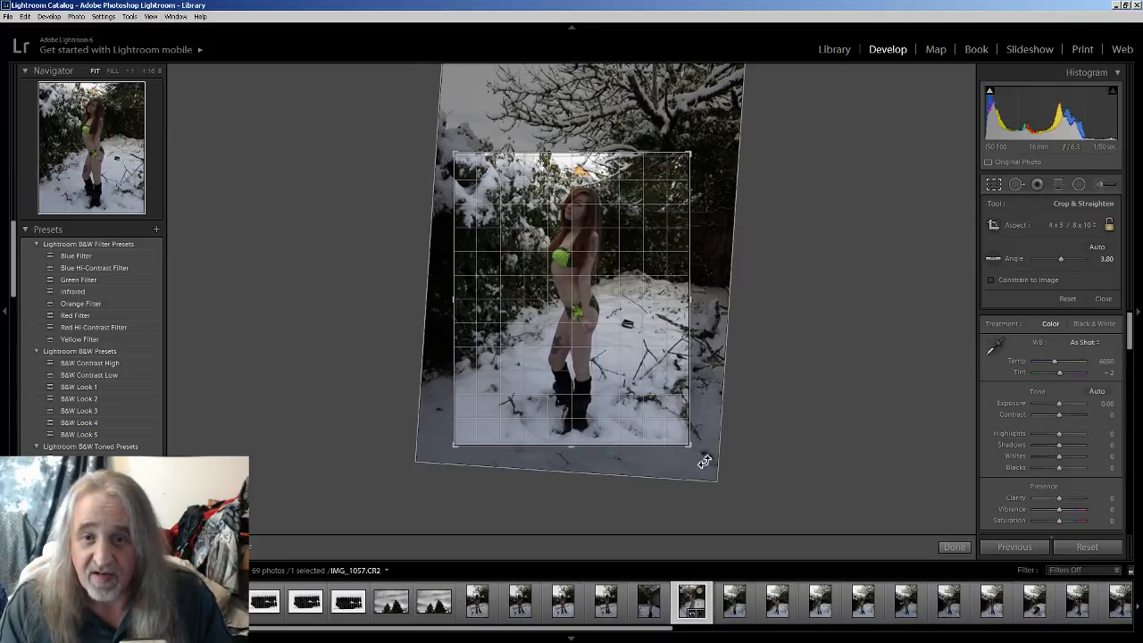
pyautogui.moveTo(704, 461); pyautogui.dragTo(705, 468)
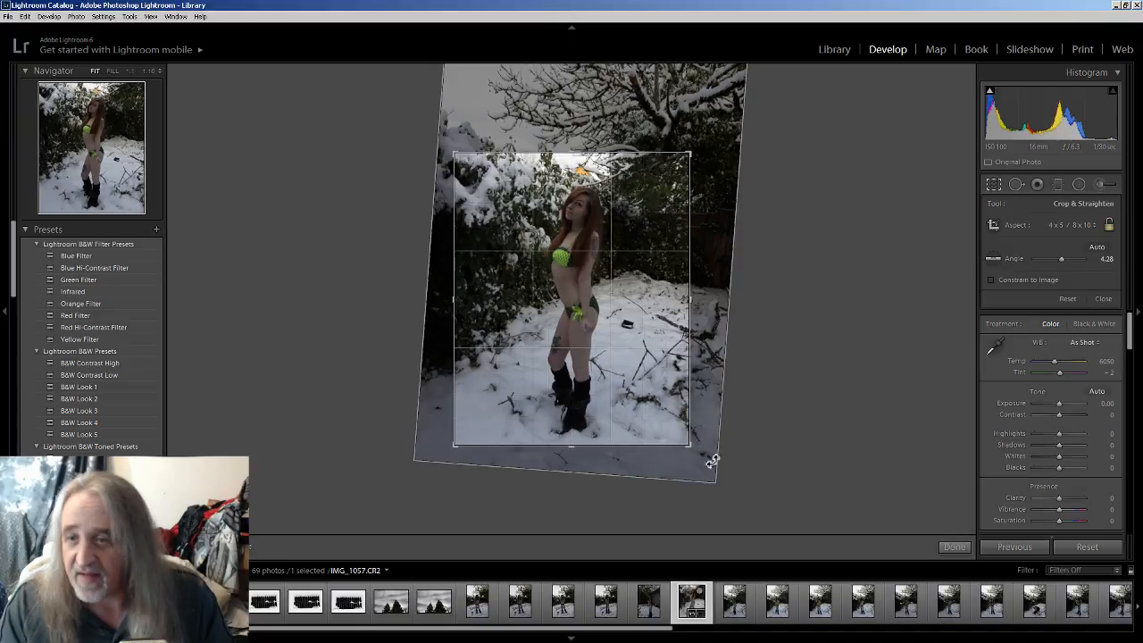
pyautogui.click(952, 546)
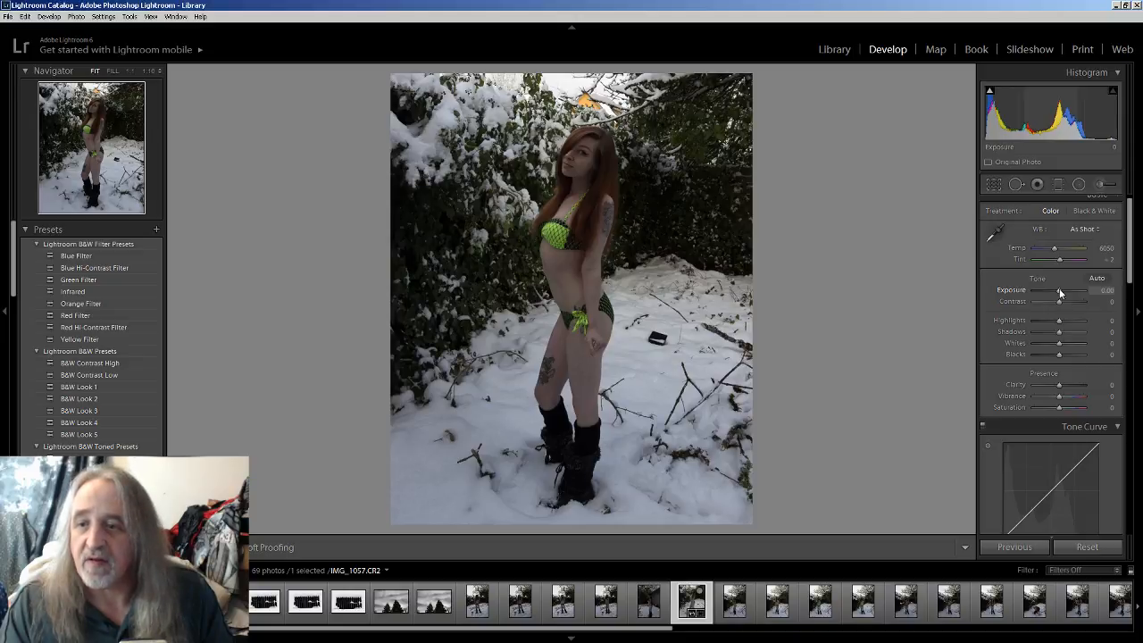
# Set Exposure to +0.30, Contrast to +5, Highlights to +43 and Shadows to +20.
pyautogui.moveTo(1060, 293); pyautogui.dragTo(1063, 305)
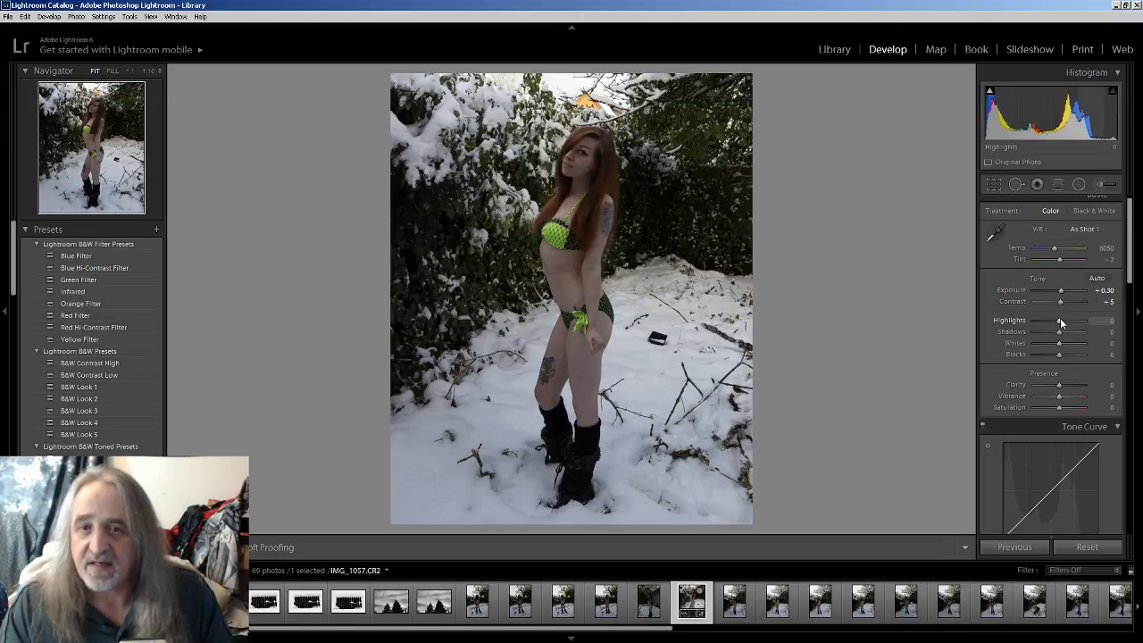
pyautogui.moveTo(1061, 322)
pyautogui.mouseDown()
pyautogui.moveTo(1024, 325)
pyautogui.moveTo(1109, 324)
pyautogui.moveTo(1004, 334)
pyautogui.moveTo(1095, 338)
pyautogui.moveTo(1081, 338)
pyautogui.moveTo(1093, 322)
pyautogui.moveTo(1057, 335)
pyautogui.moveTo(1089, 337)
pyautogui.moveTo(1019, 340)
pyautogui.moveTo(1071, 339)
pyautogui.mouseUp()
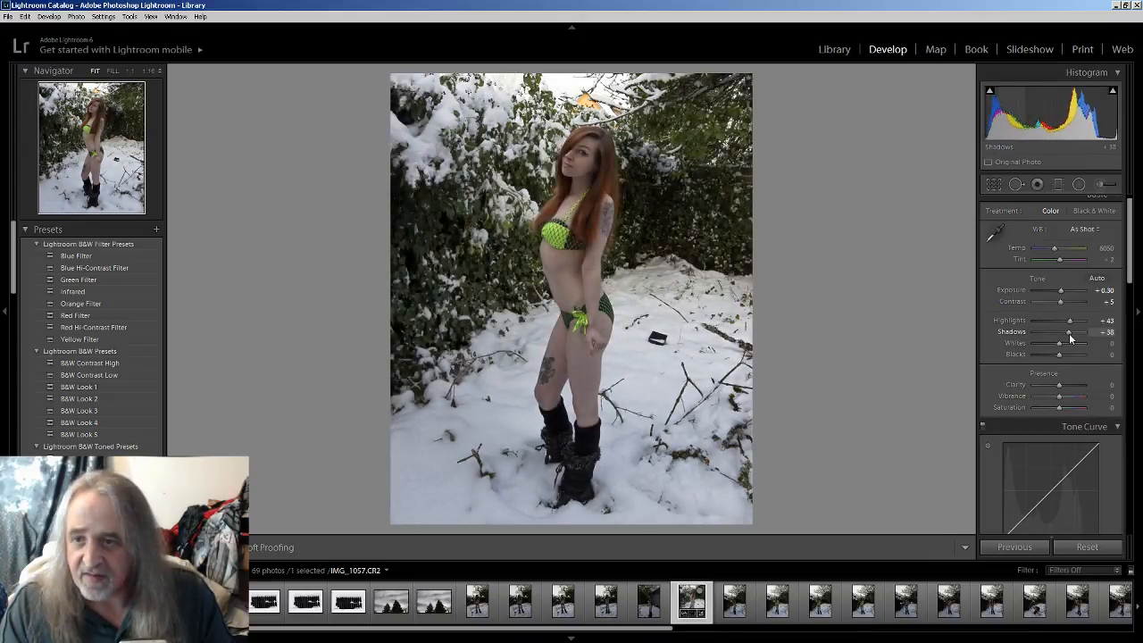
pyautogui.press('Down')
pyautogui.press('Down')
pyautogui.press('Down')
pyautogui.press('Down')
pyautogui.press('Down')
pyautogui.press('Up')
pyautogui.click(1114, 334)
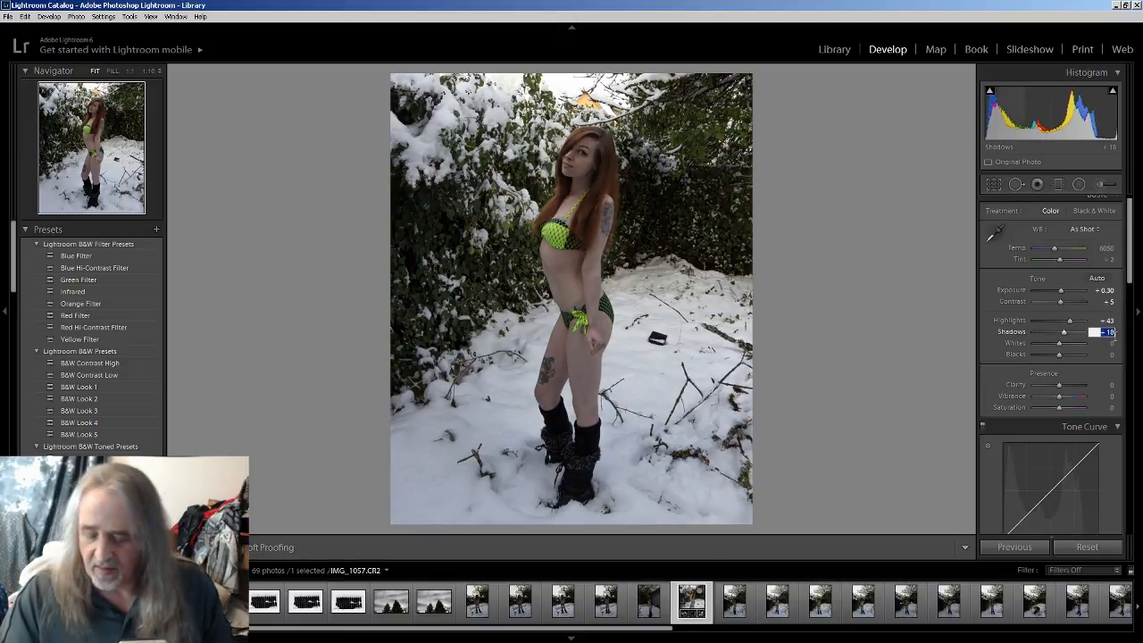
pyautogui.write('20')
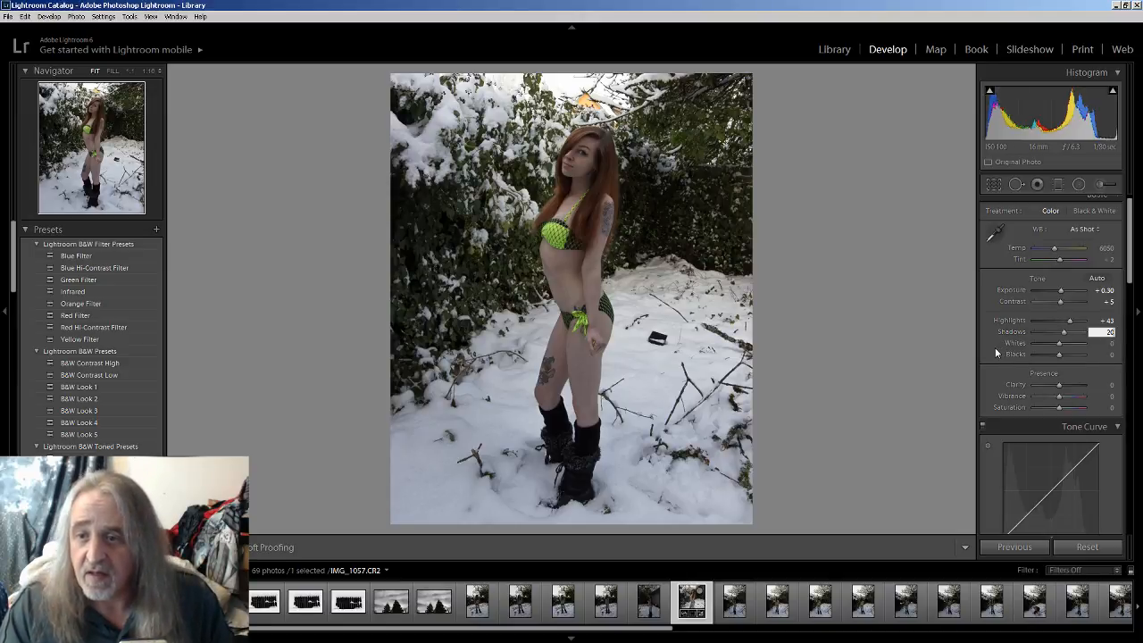
pyautogui.press('Return')
# Set Whites to +90 while viewing the model at 1:1 magnification.
pyautogui.click(593, 183)
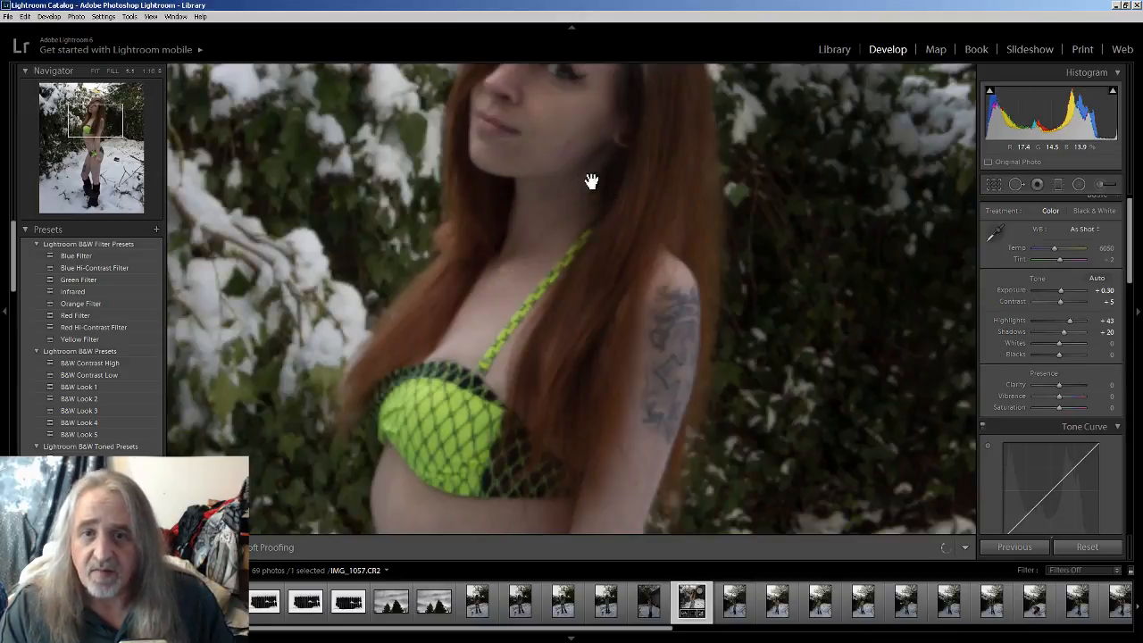
pyautogui.moveTo(595, 174); pyautogui.dragTo(616, 308)
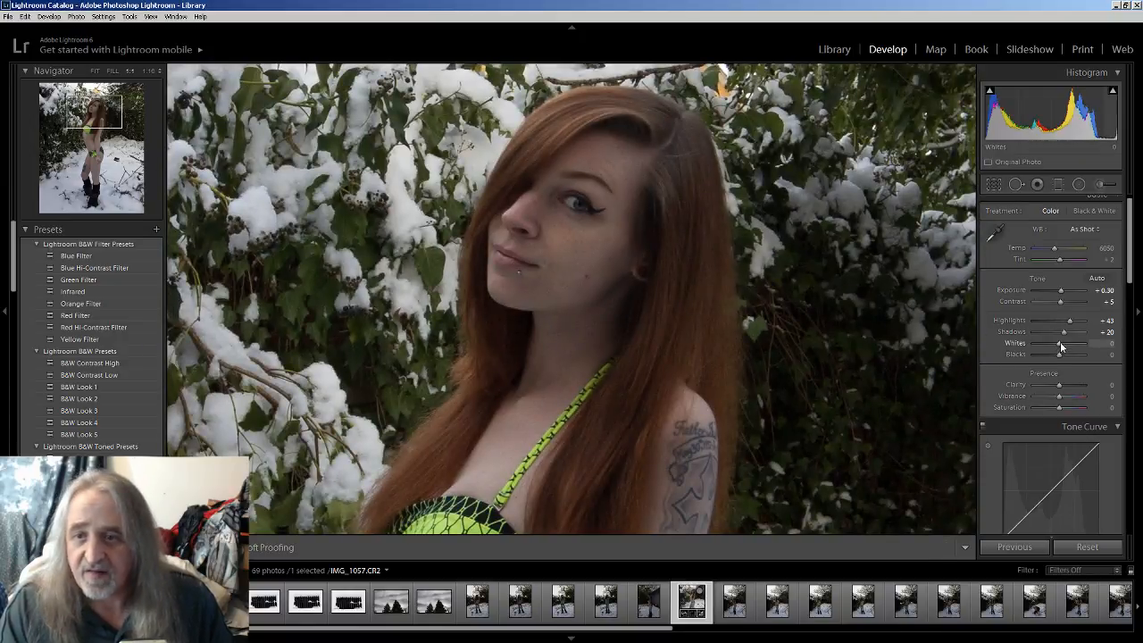
pyautogui.press('Up')
pyautogui.press('Up')
pyautogui.press('Up')
pyautogui.press('Up')
pyautogui.press('Up')
pyautogui.press('Up')
pyautogui.press('Up')
pyautogui.press('Up')
pyautogui.press('Up')
pyautogui.press('Up')
pyautogui.press('Up')
pyautogui.press('Up')
pyautogui.press('Up')
pyautogui.press('Up')
pyautogui.press('Up')
pyautogui.press('Up')
pyautogui.press('Up')
pyautogui.press('Up')
pyautogui.press('Up')
pyautogui.press('Up')
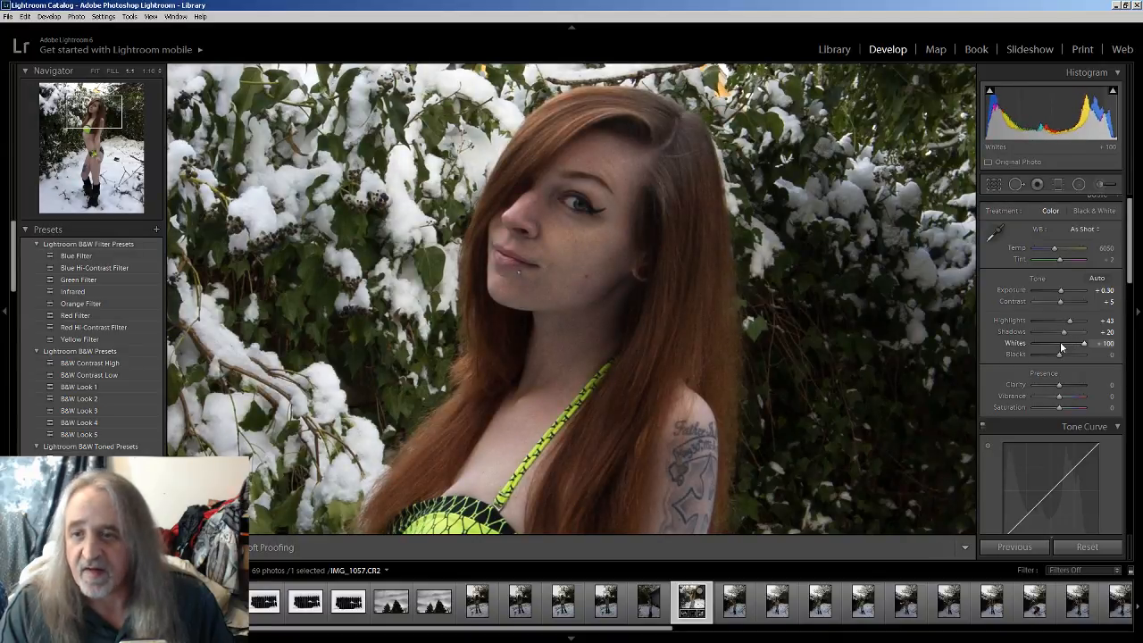
pyautogui.moveTo(1084, 343); pyautogui.dragTo(1089, 346)
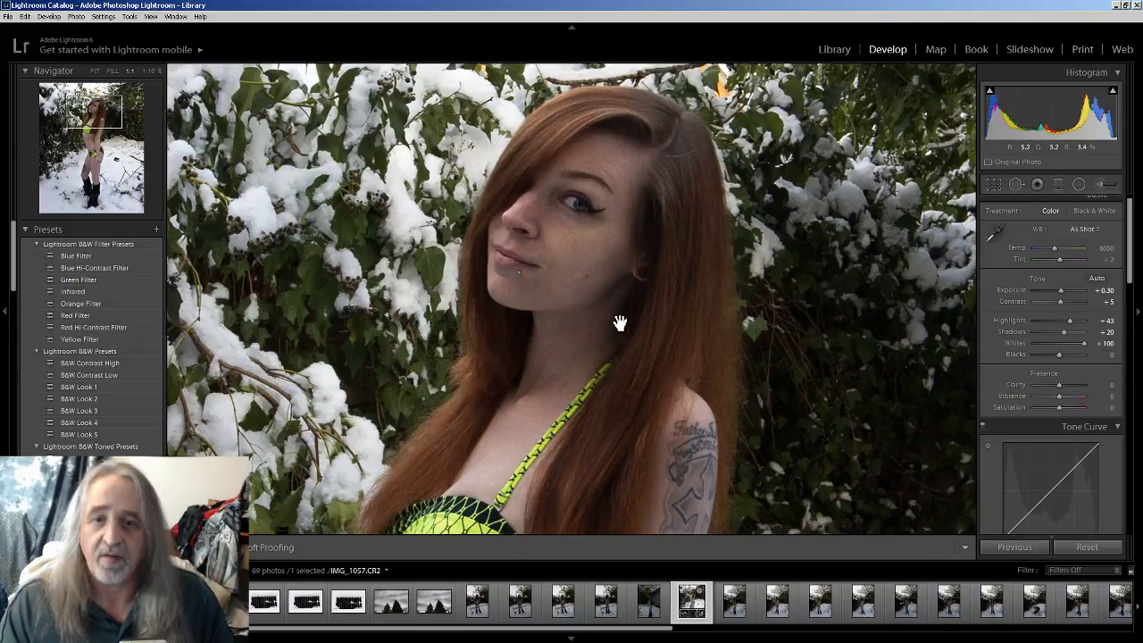
pyautogui.scroll(-5, 621, 323)
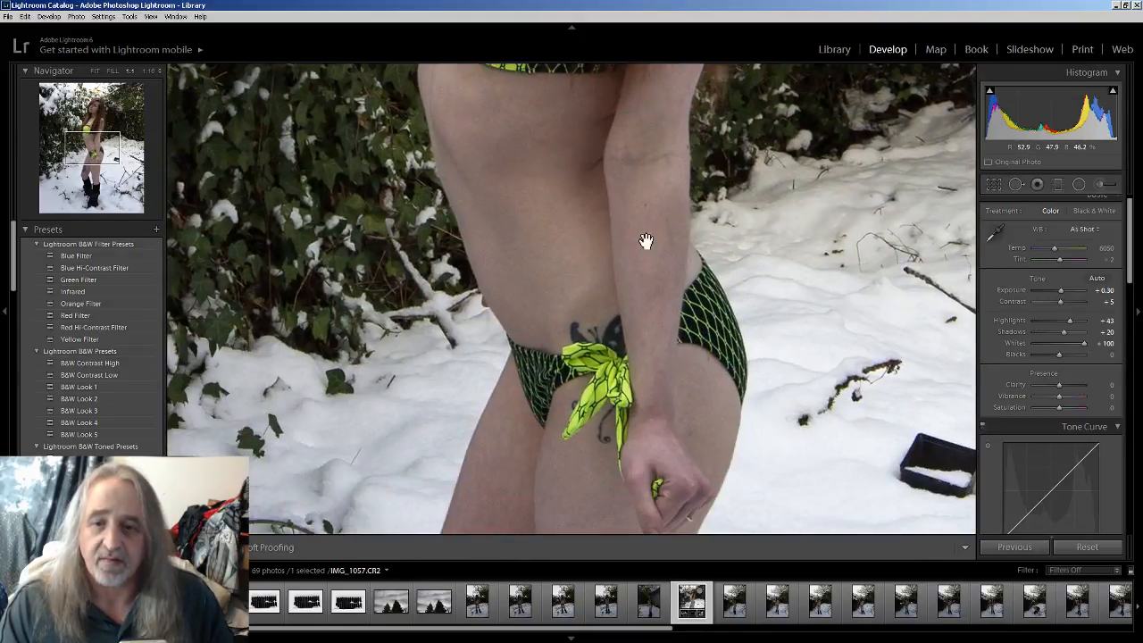
pyautogui.scroll(4, 648, 250)
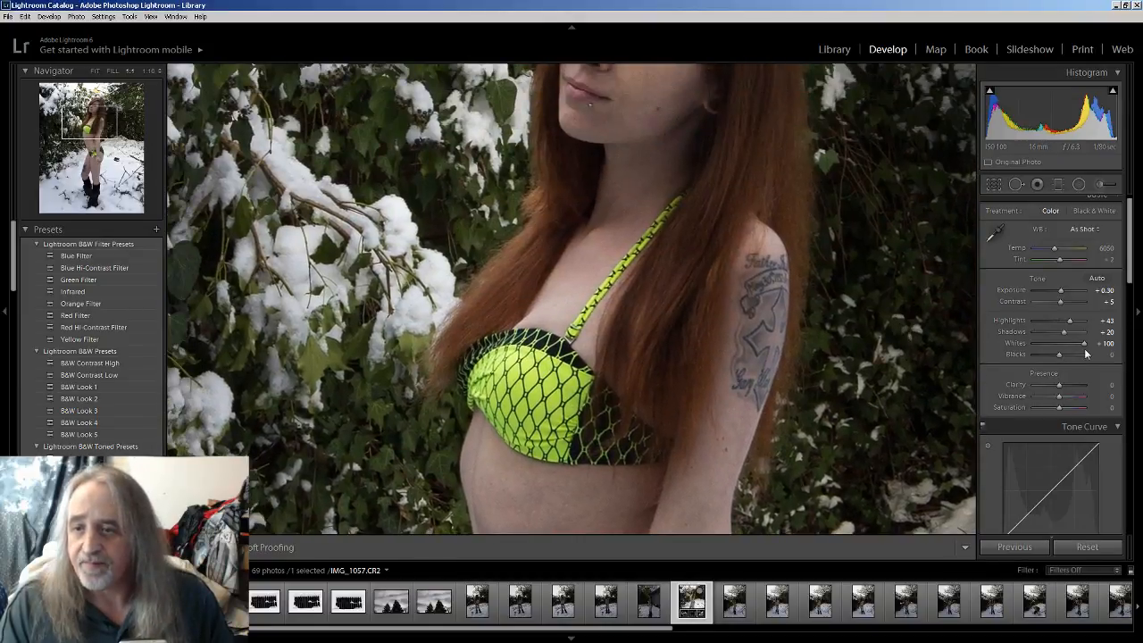
pyautogui.moveTo(1084, 344); pyautogui.dragTo(1081, 344)
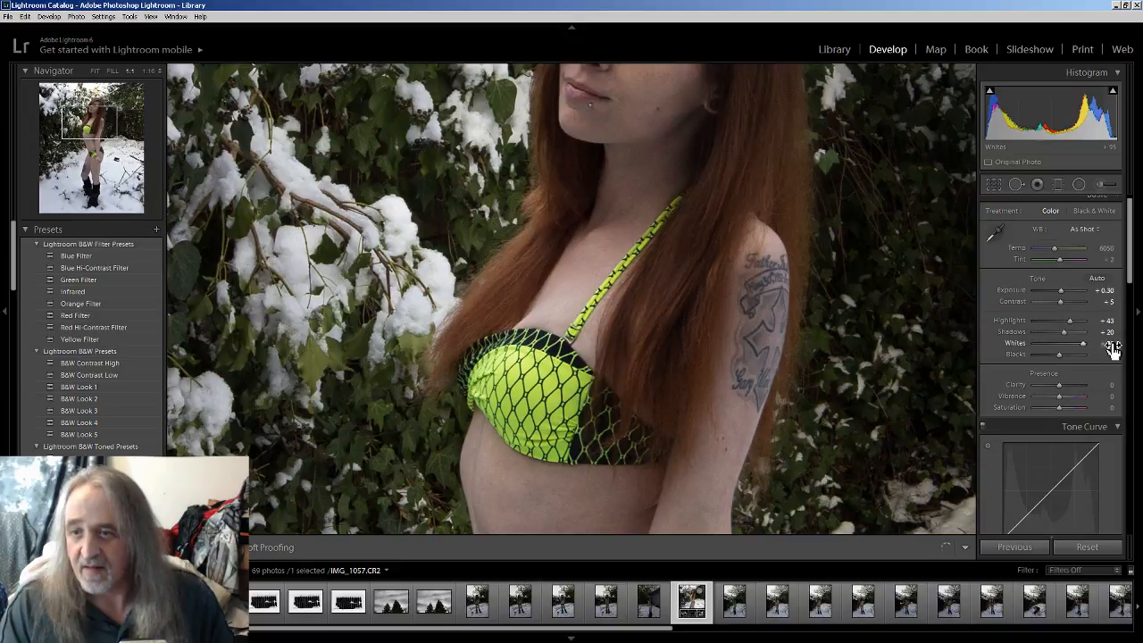
pyautogui.click(1111, 344)
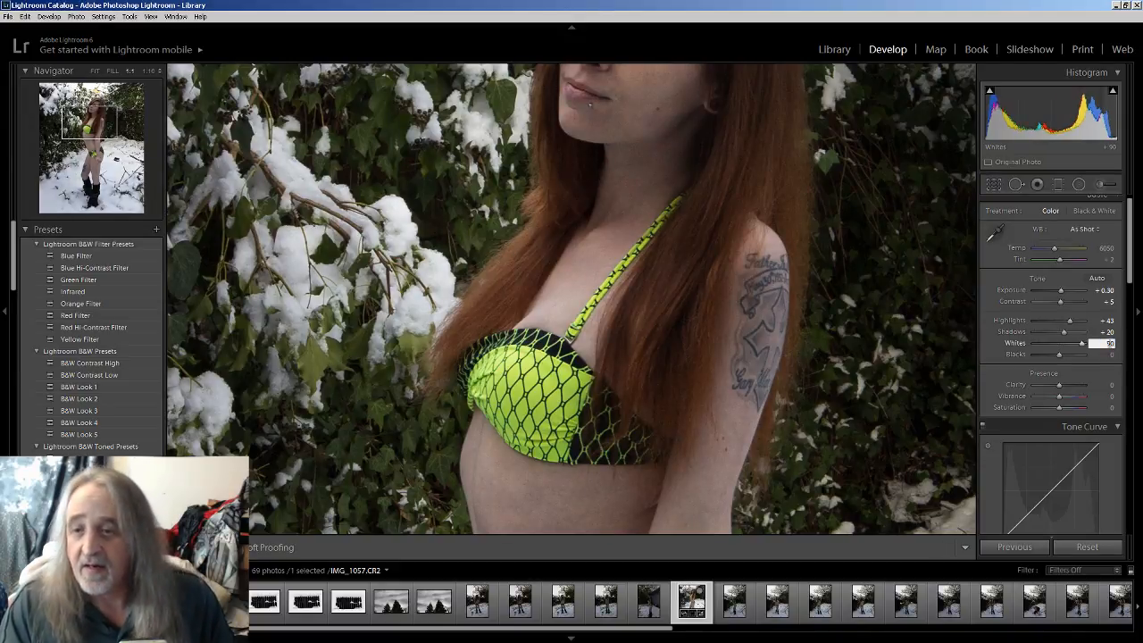
# Lower Blacks to −15 while viewing the model's face up close.
pyautogui.moveTo(718, 229); pyautogui.dragTo(630, 303)
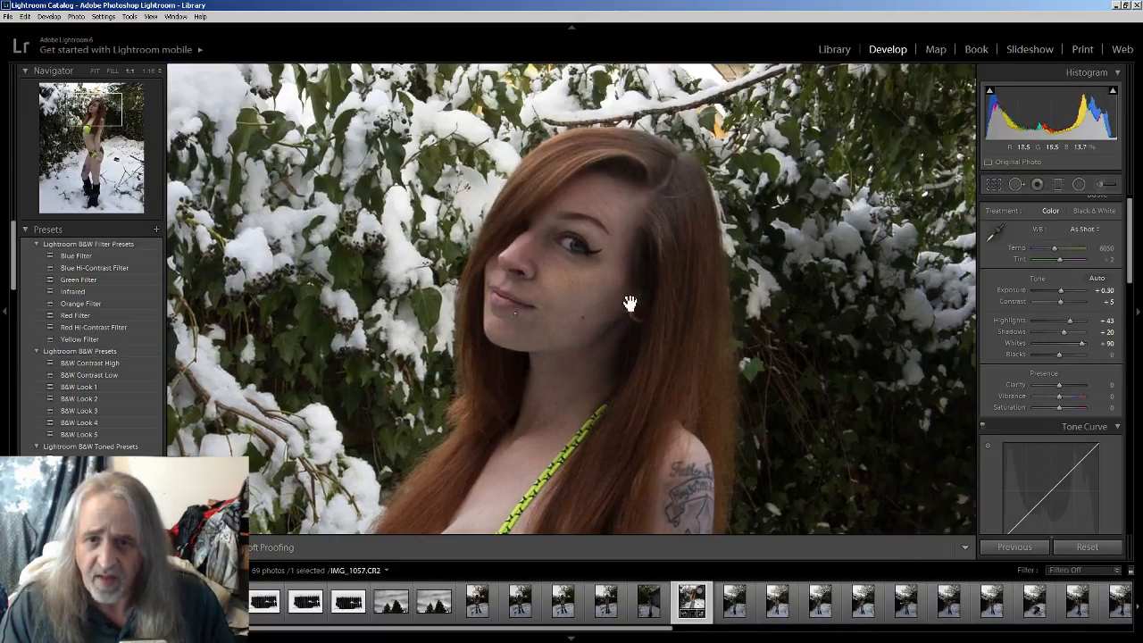
pyautogui.moveTo(1059, 357); pyautogui.dragTo(1058, 356)
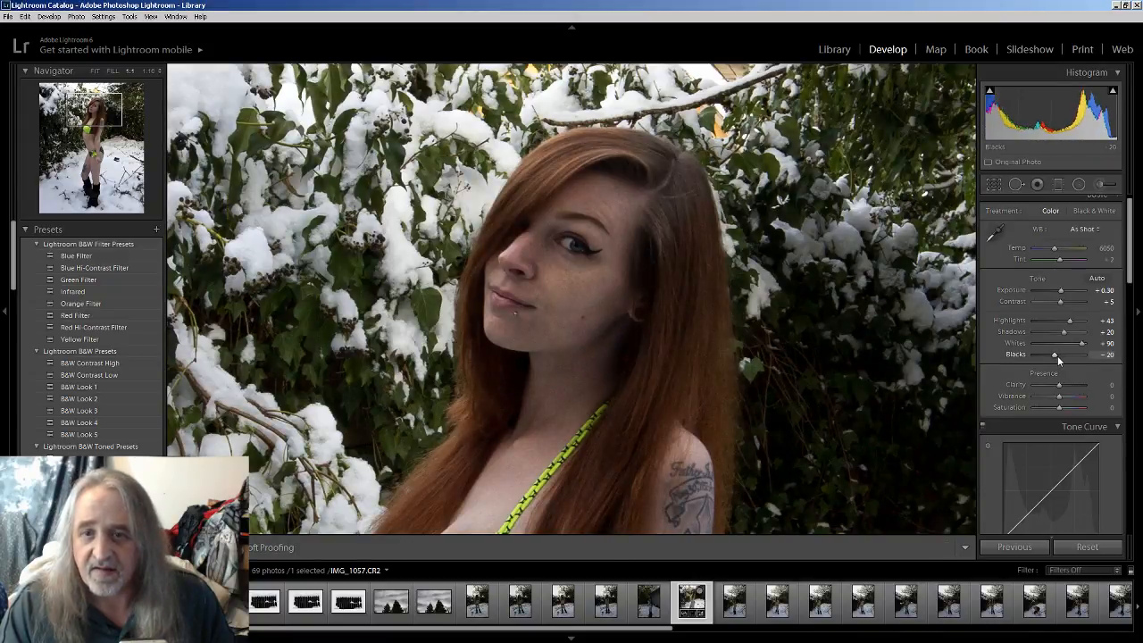
pyautogui.press('Up')
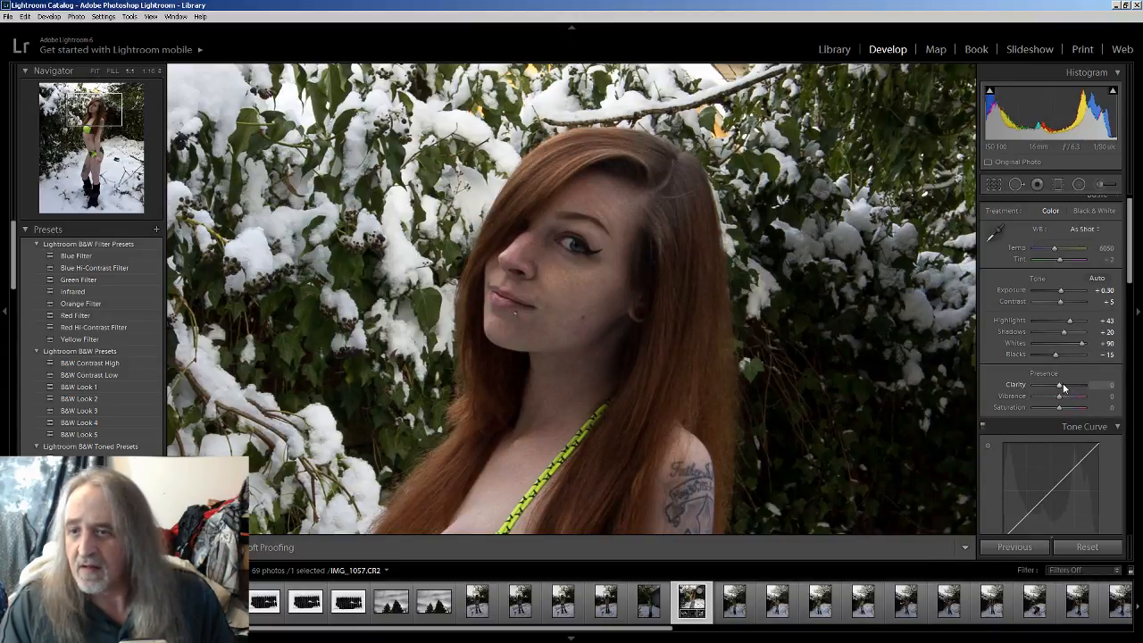
# Set the presence values to Clarity +5, Vibrance +60 and Saturation +15.
pyautogui.press('Up')
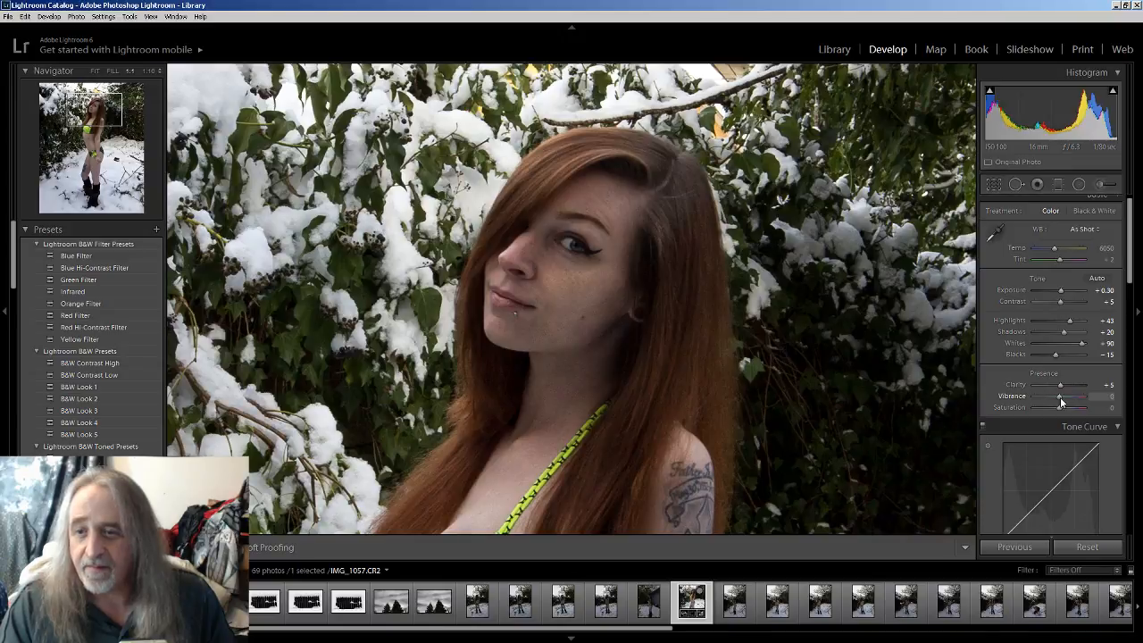
pyautogui.moveTo(1062, 403); pyautogui.dragTo(1064, 404)
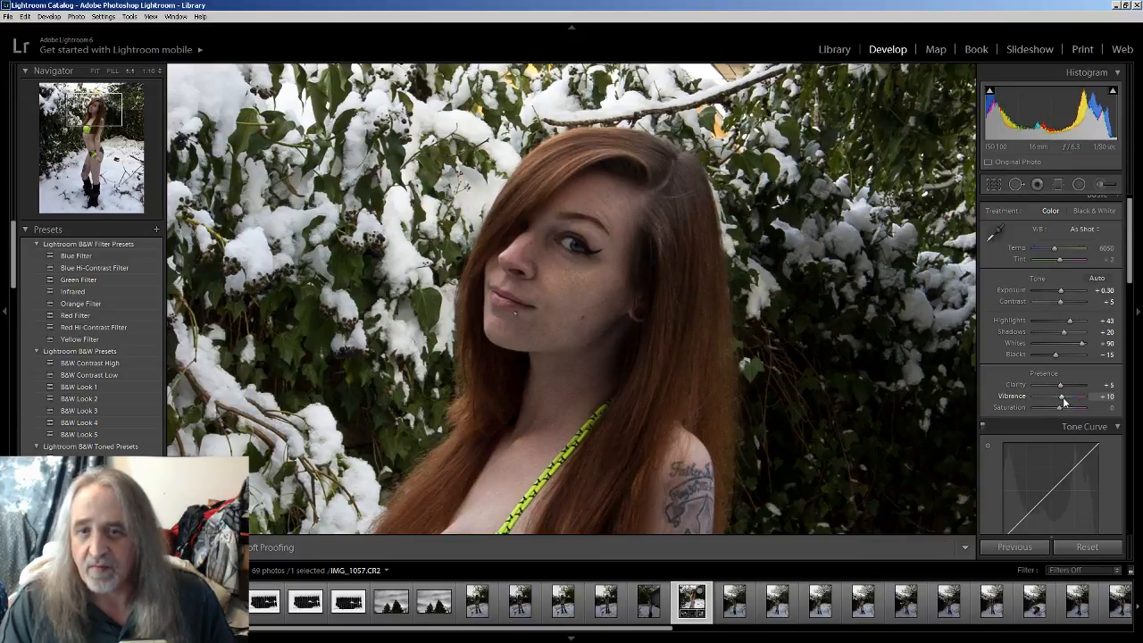
pyautogui.press('Up')
pyautogui.press('Up')
pyautogui.press('Up')
pyautogui.press('Up')
pyautogui.press('Up')
pyautogui.press('Up')
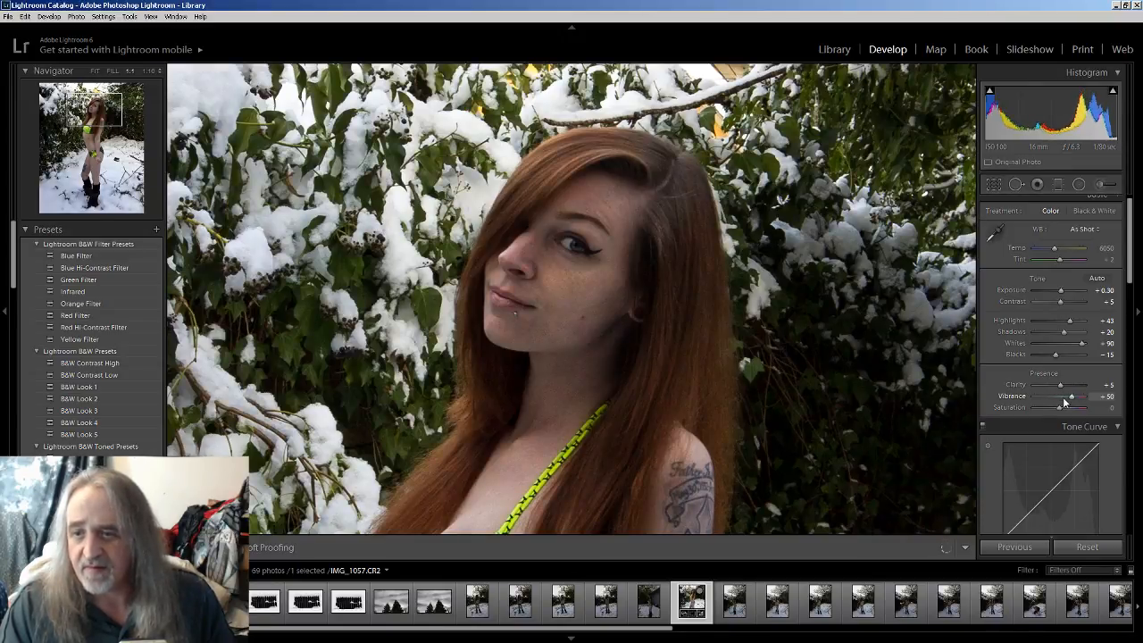
pyautogui.press('Up')
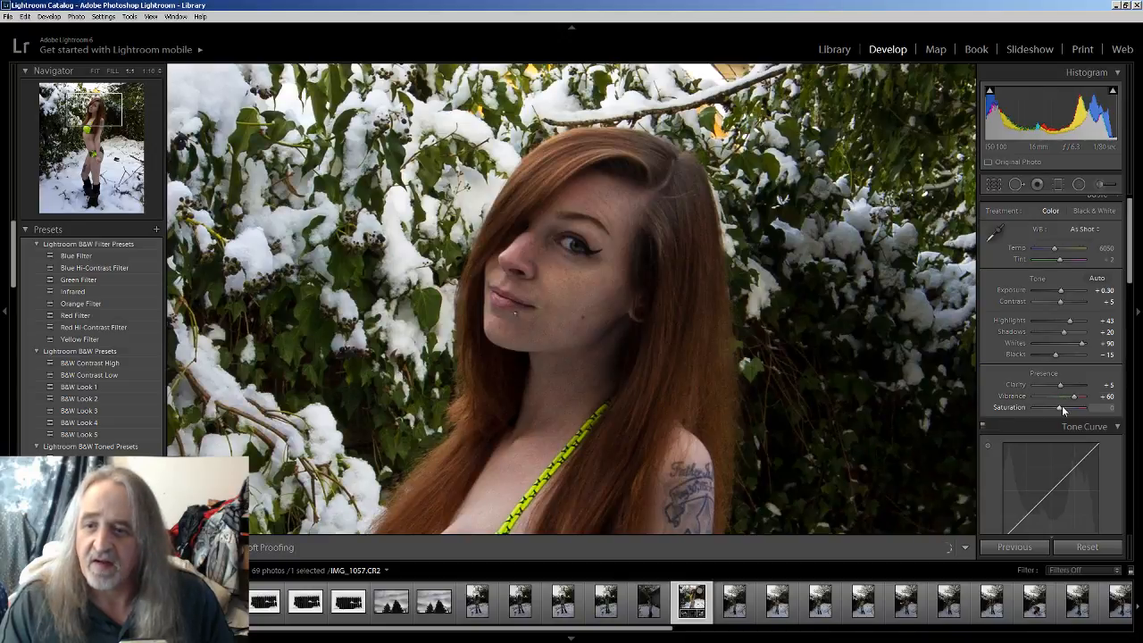
pyautogui.press('Up')
pyautogui.press('Up')
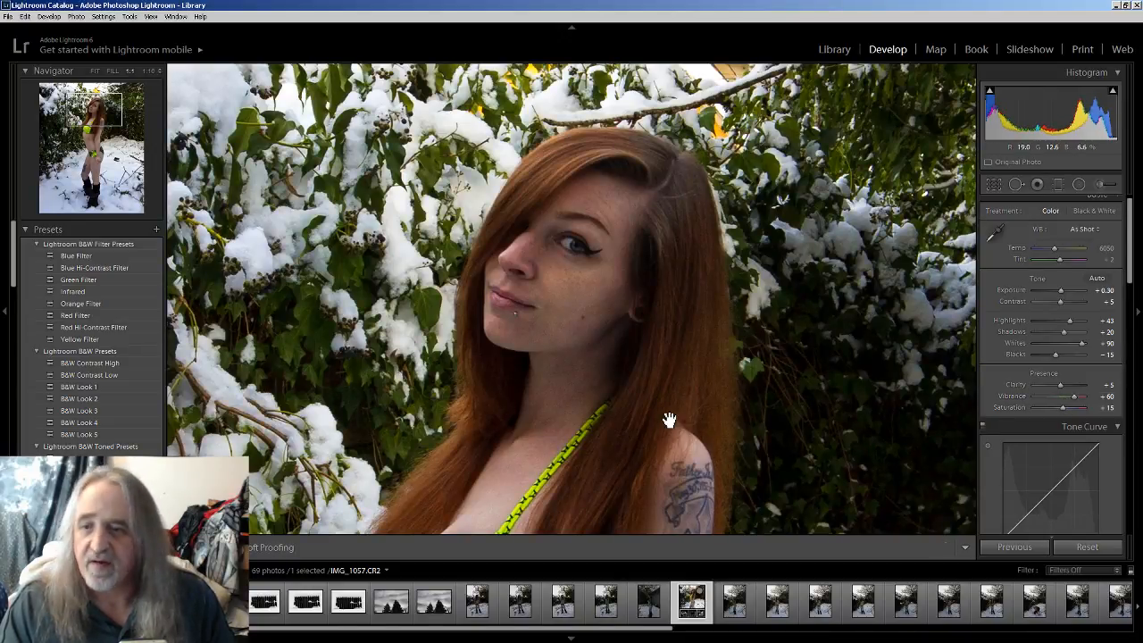
# Set the overall Saturation to +10.
pyautogui.click(1107, 407)
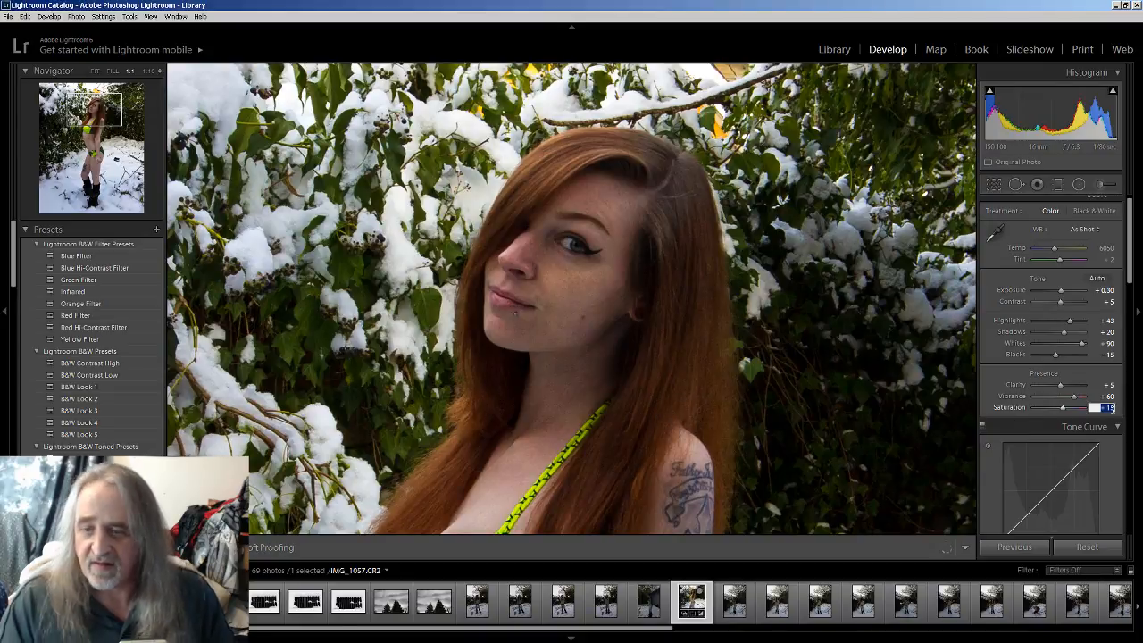
pyautogui.write('10')
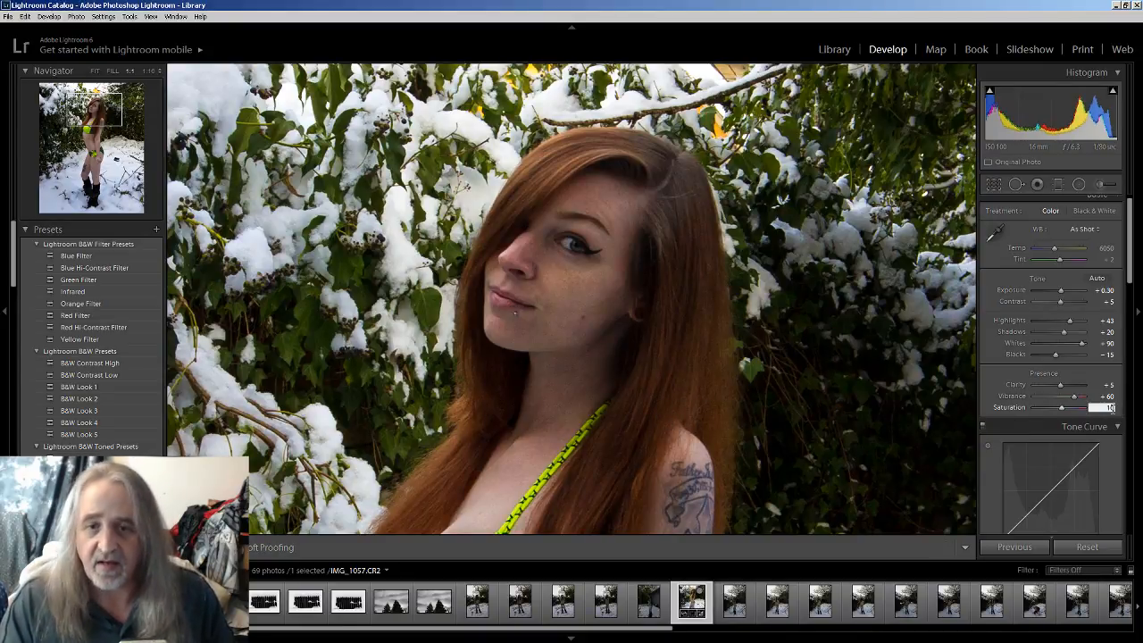
# Examine the model's skin tones from torso to legs and back up to the face at 1:1 magnification.
pyautogui.moveTo(590, 339); pyautogui.dragTo(599, 242)
pyautogui.moveTo(548, 390); pyautogui.dragTo(564, 261)
pyautogui.moveTo(567, 387); pyautogui.dragTo(566, 339)
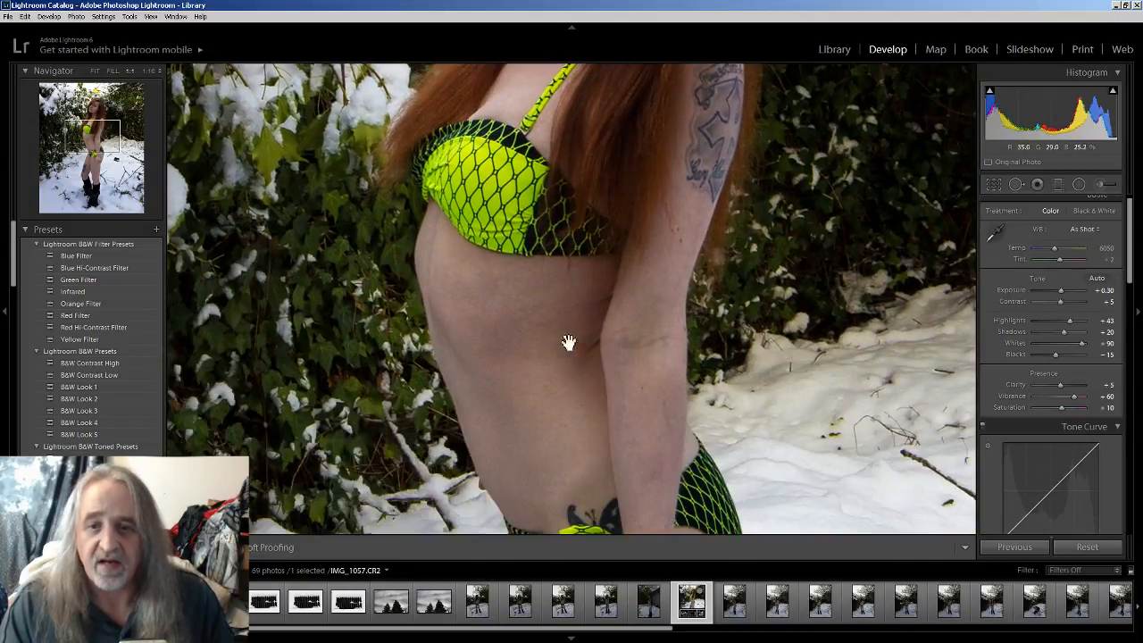
pyautogui.moveTo(602, 396); pyautogui.dragTo(632, 282)
pyautogui.moveTo(635, 378); pyautogui.dragTo(639, 276)
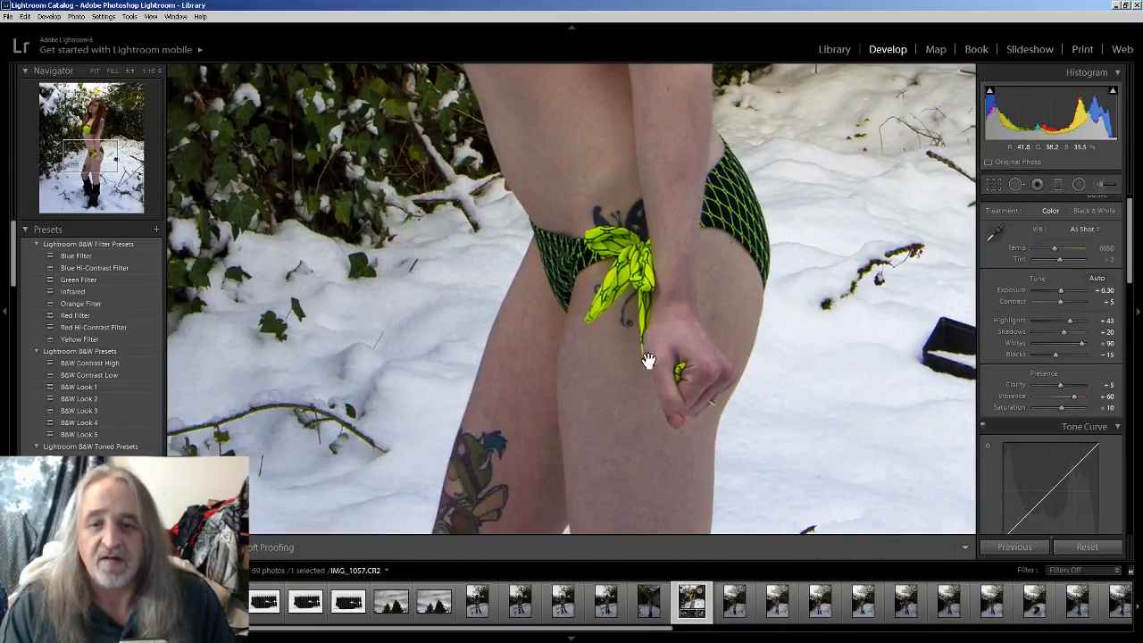
pyautogui.moveTo(682, 357); pyautogui.dragTo(679, 280)
pyautogui.moveTo(646, 355); pyautogui.dragTo(666, 402)
pyautogui.moveTo(603, 324); pyautogui.dragTo(739, 220)
pyautogui.moveTo(726, 263); pyautogui.dragTo(665, 407)
pyautogui.moveTo(728, 212); pyautogui.dragTo(689, 322)
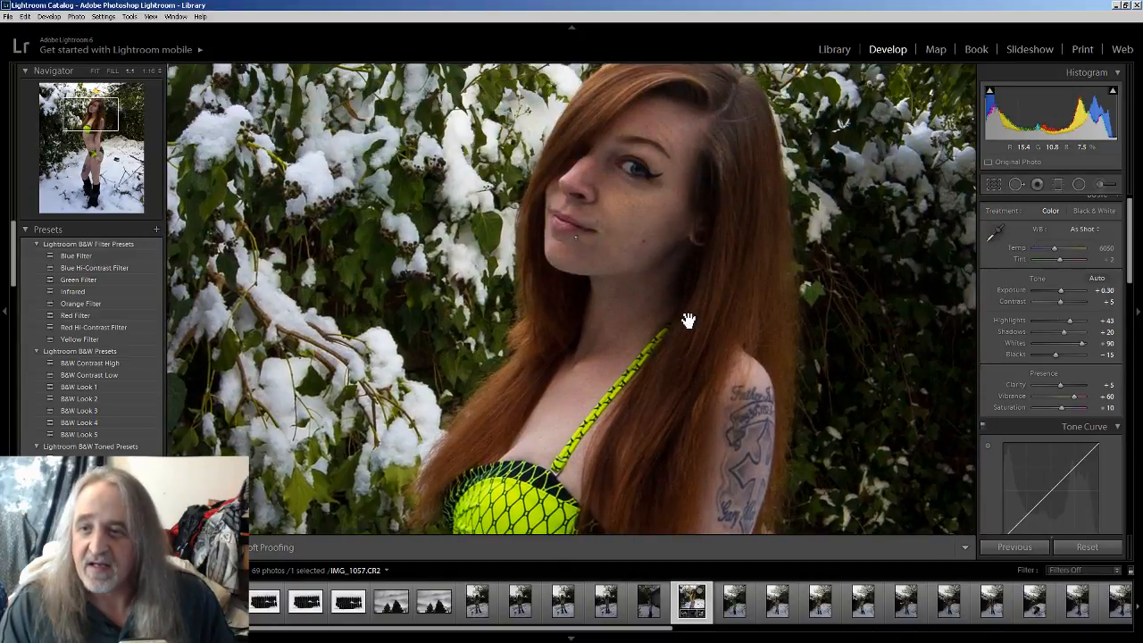
# Raise Exposure to +0.50 while viewing the model's face up close.
pyautogui.press('Up')
pyautogui.press('Up')
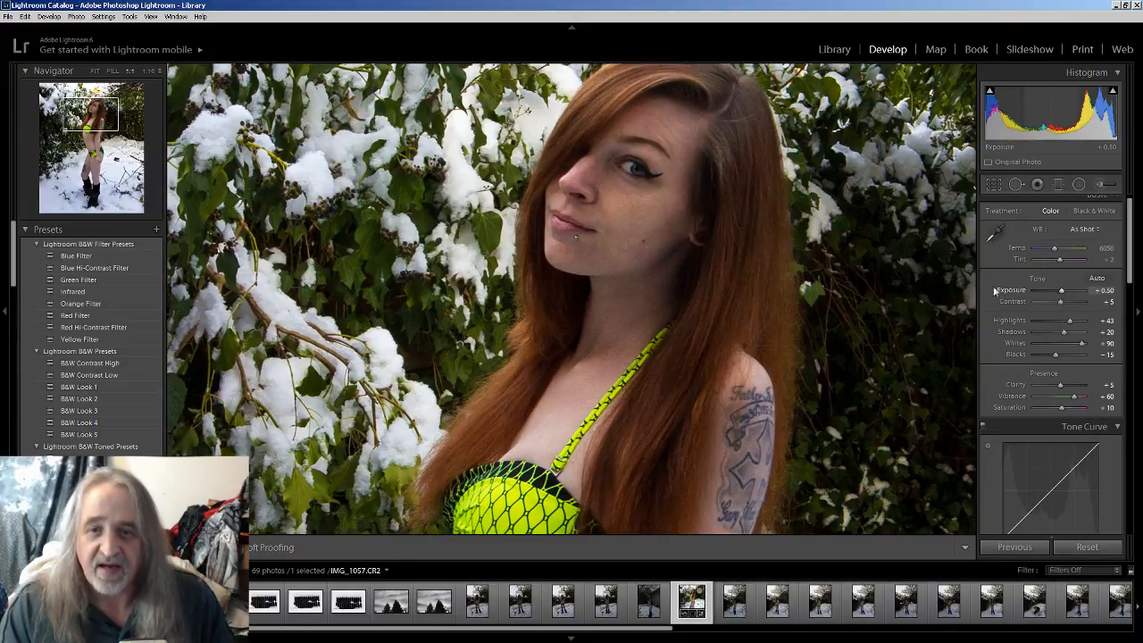
pyautogui.moveTo(669, 205); pyautogui.dragTo(626, 275)
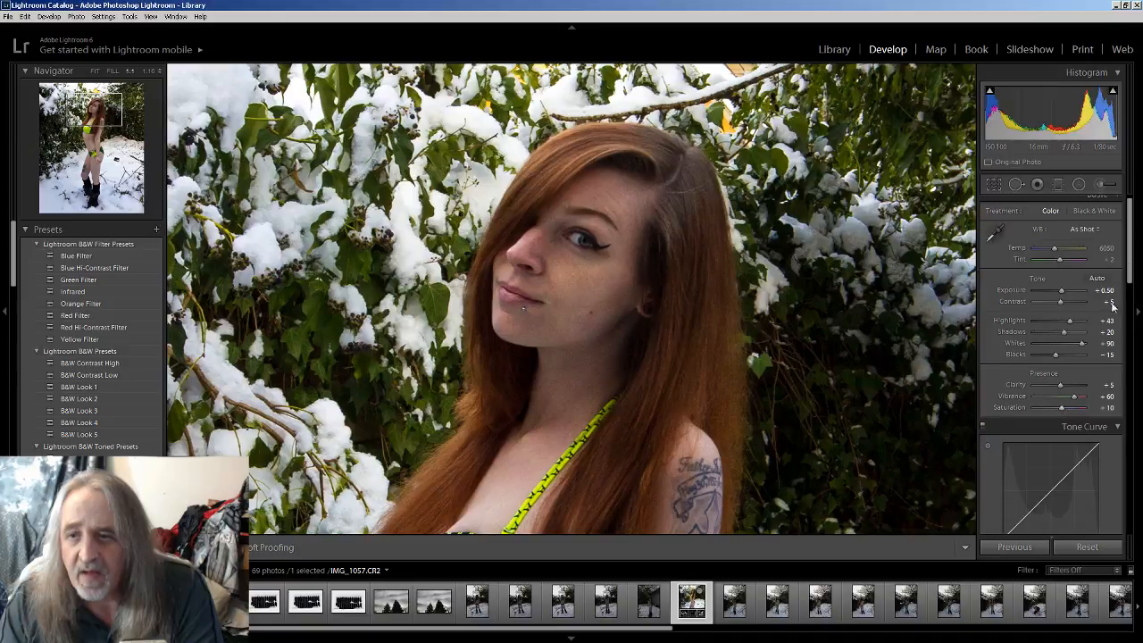
# Try the red saturation at +100 in the HSL Color adjustments, and settle on +9.
pyautogui.moveTo(1131, 253); pyautogui.dragTo(1141, 331)
pyautogui.moveTo(648, 397); pyautogui.dragTo(680, 244)
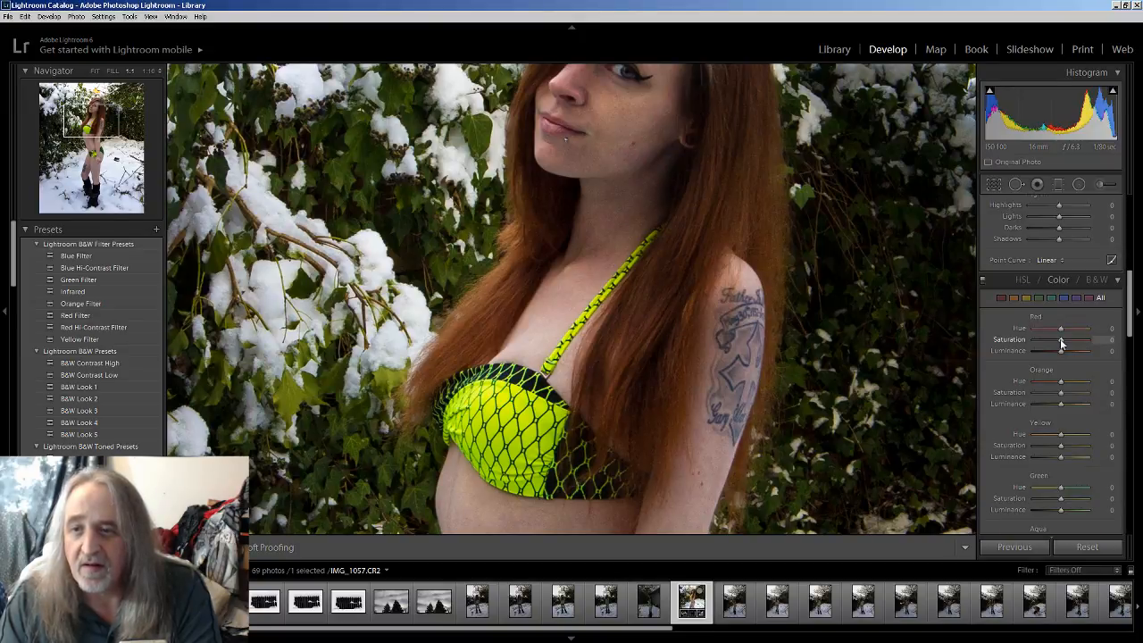
pyautogui.moveTo(1061, 342); pyautogui.dragTo(1099, 344)
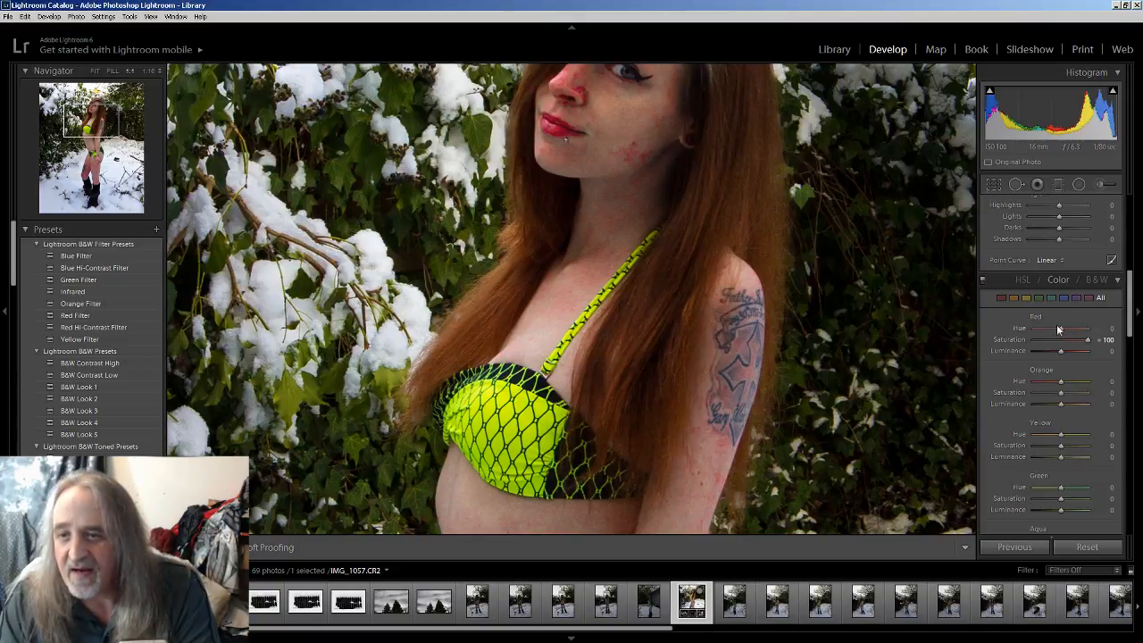
pyautogui.moveTo(1087, 343); pyautogui.dragTo(1062, 352)
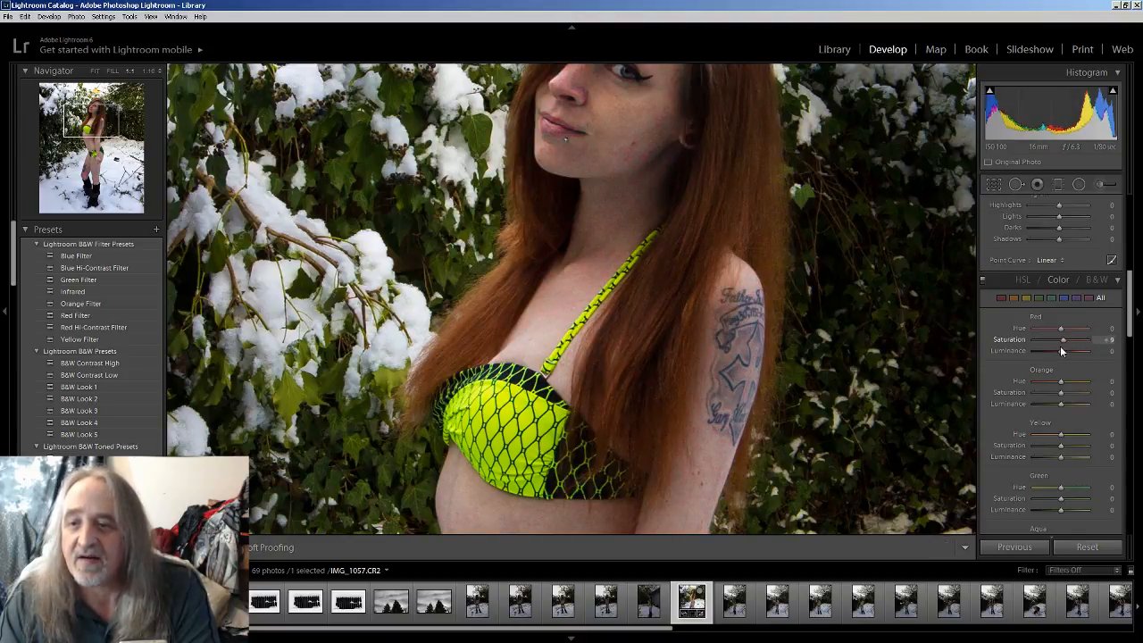
# Isolate the yellow color adjustments, set the yellow saturation to +30 and compare the photo with the color adjustments off and on.
pyautogui.click(1027, 297)
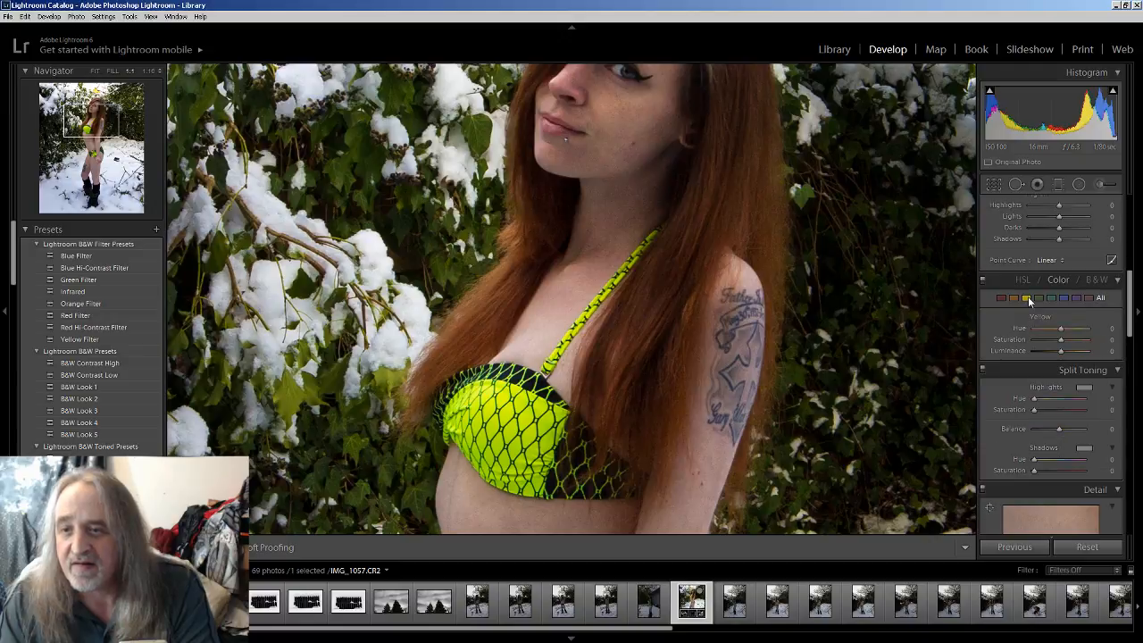
pyautogui.click(1100, 297)
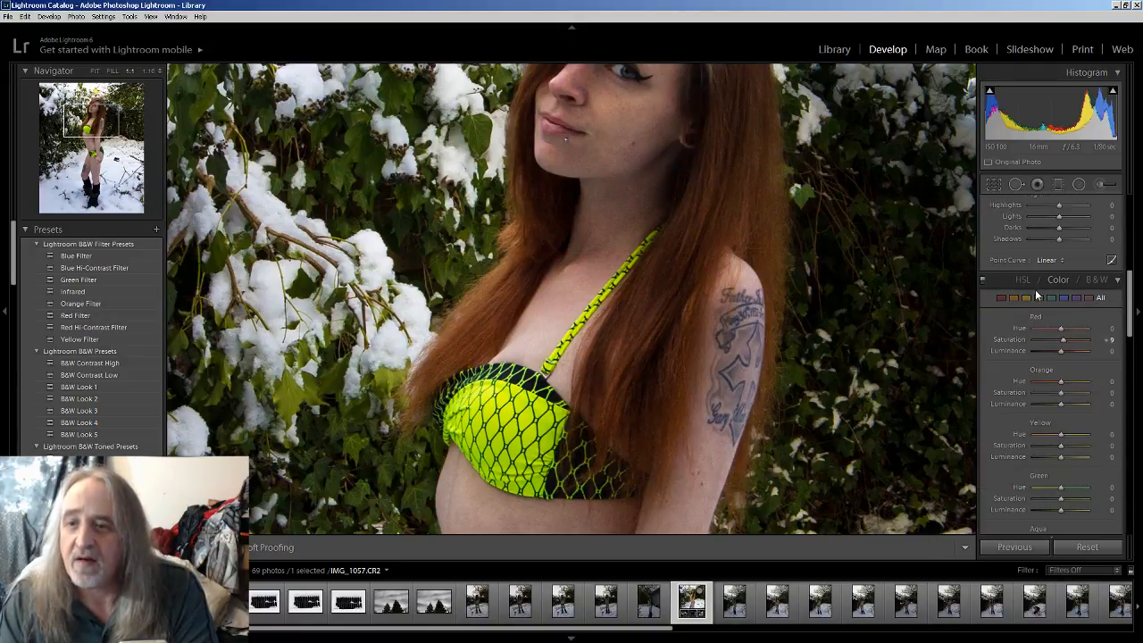
pyautogui.click(1104, 299)
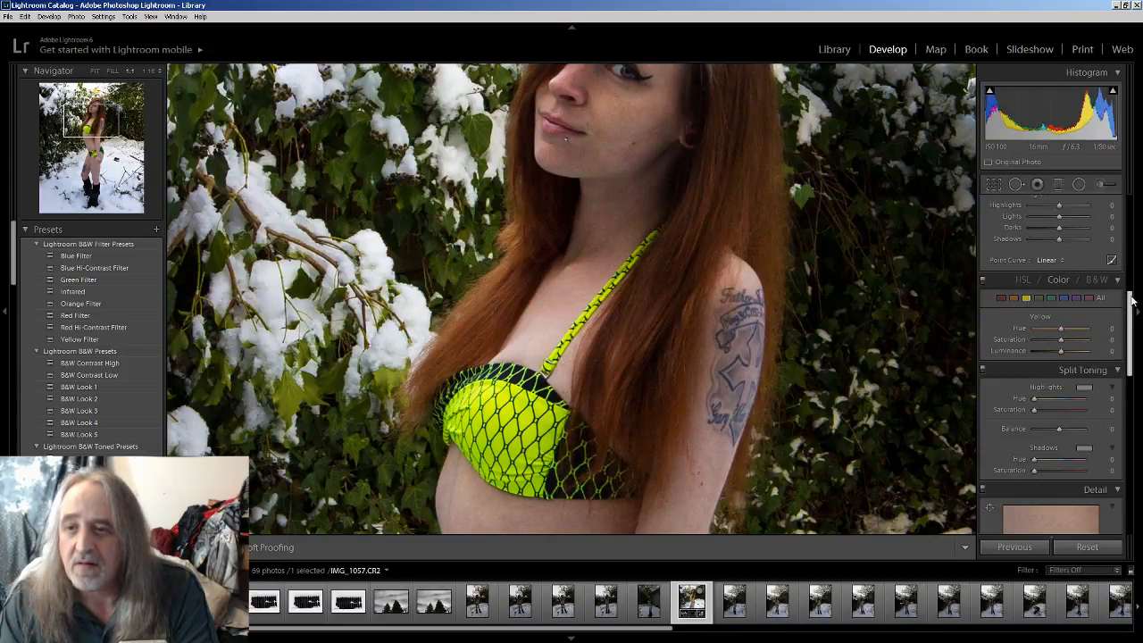
pyautogui.moveTo(1133, 302); pyautogui.dragTo(1132, 306)
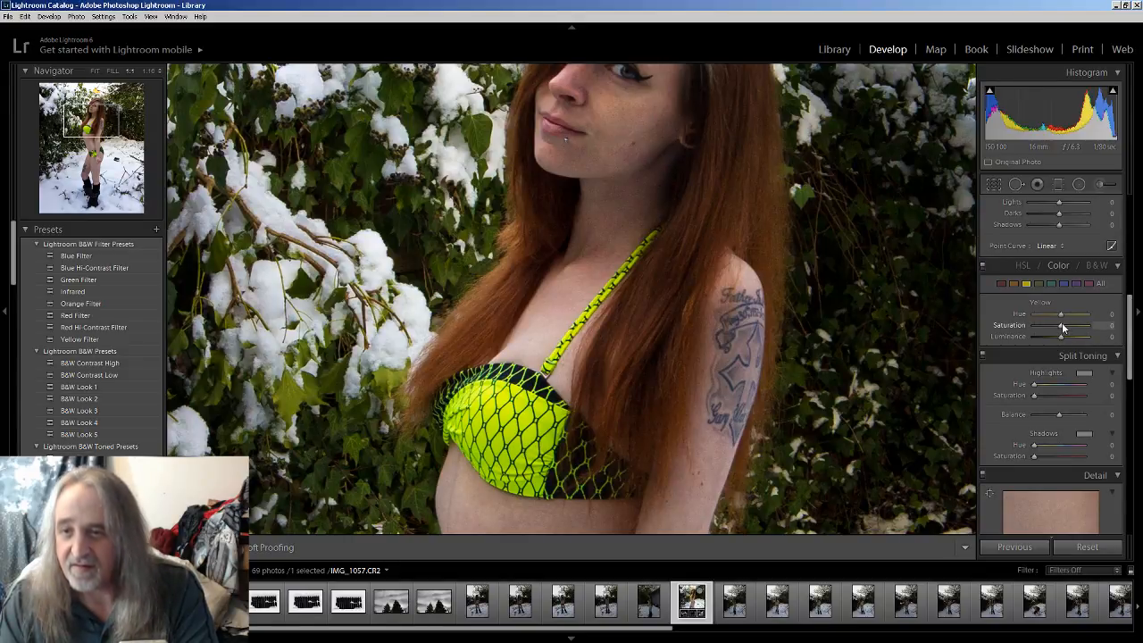
pyautogui.moveTo(1063, 329); pyautogui.dragTo(1064, 327)
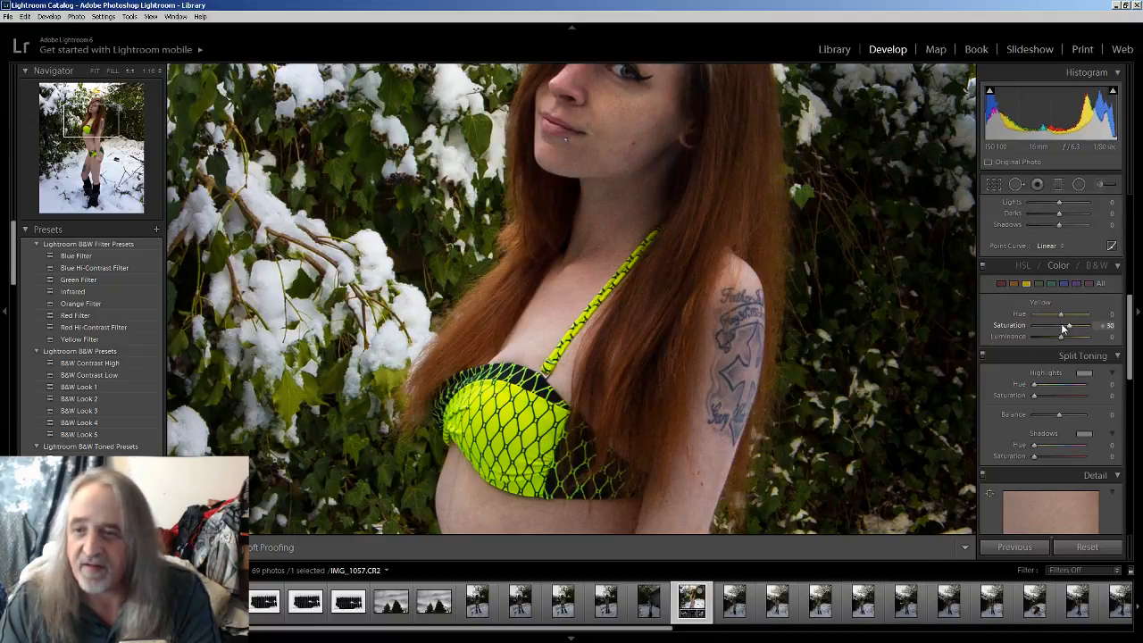
pyautogui.click(981, 268)
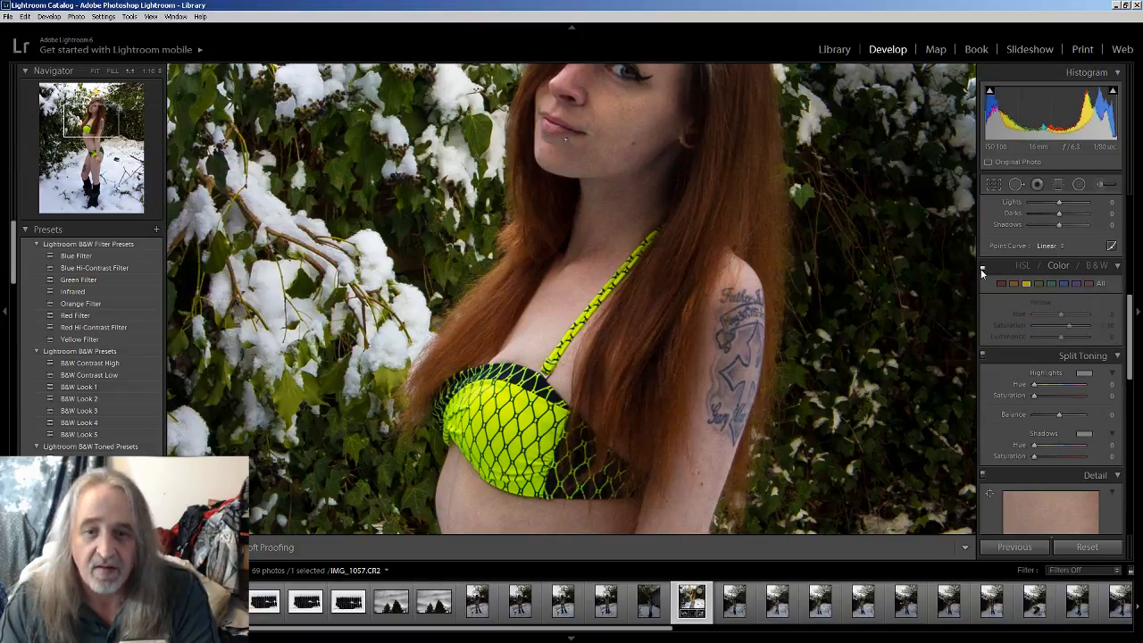
pyautogui.click(982, 268)
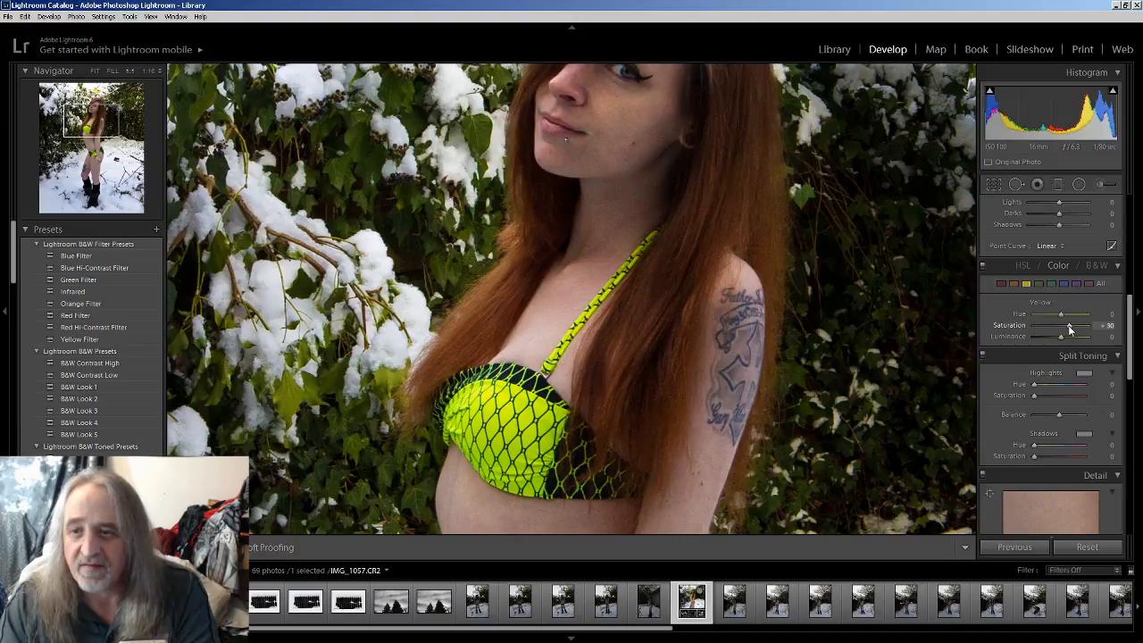
# Try raising the yellow saturation through +60 to +100 and compare the photo with the color adjustments off and on.
pyautogui.moveTo(1070, 330); pyautogui.dragTo(1071, 330)
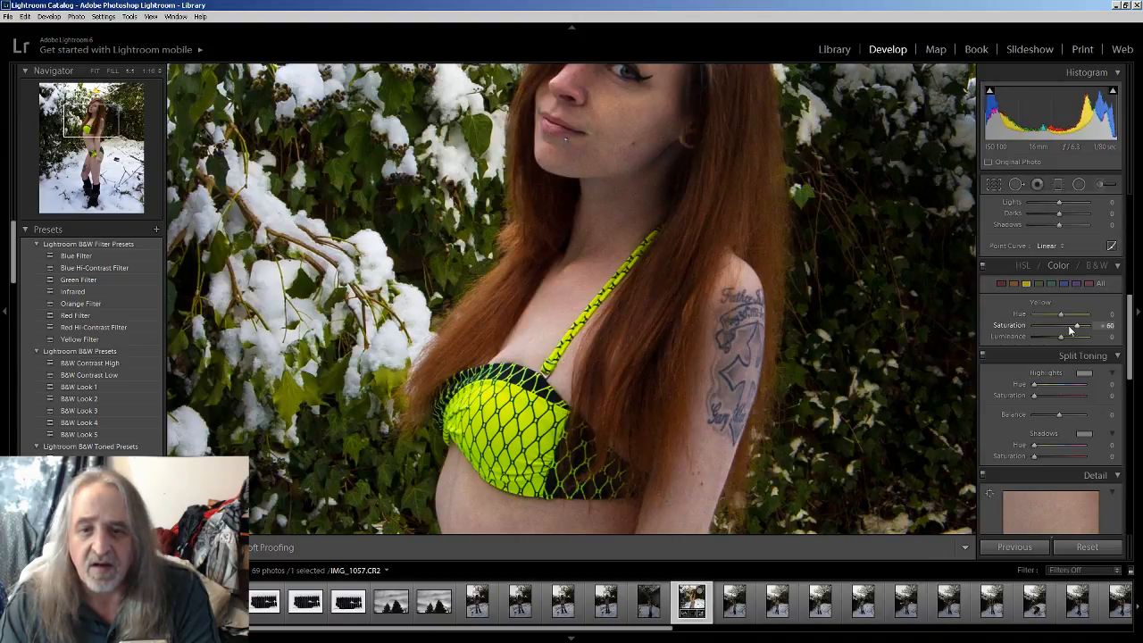
pyautogui.press('Up')
pyautogui.press('Up')
pyautogui.press('Up')
pyautogui.press('Up')
pyautogui.press('Up')
pyautogui.press('Up')
pyautogui.press('Up')
pyautogui.press('Up')
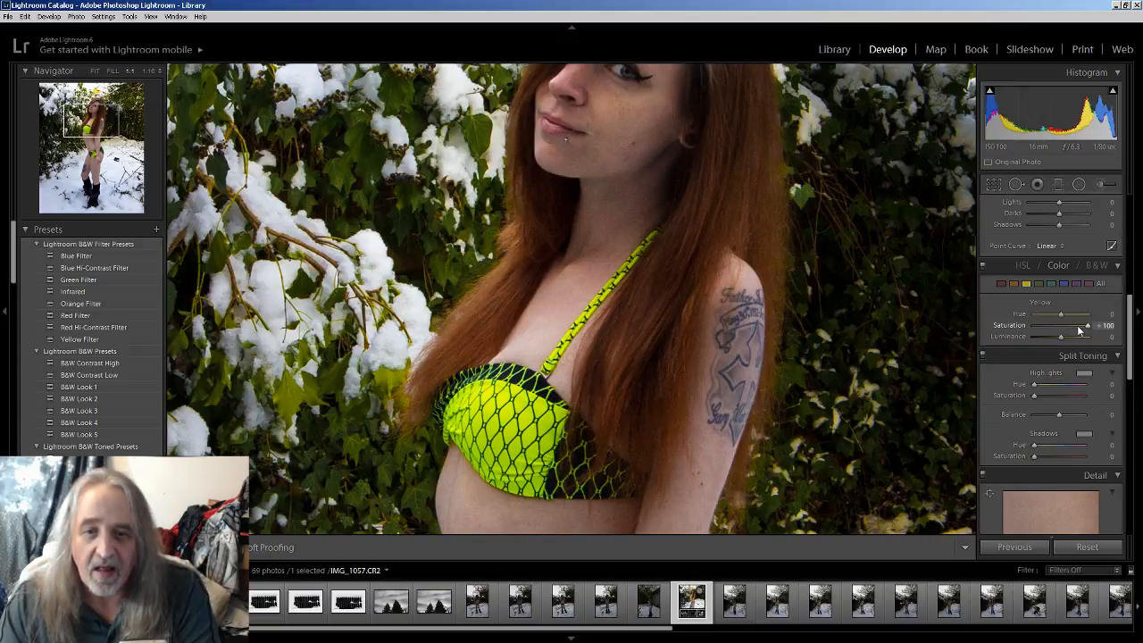
pyautogui.click(983, 268)
pyautogui.click(982, 268)
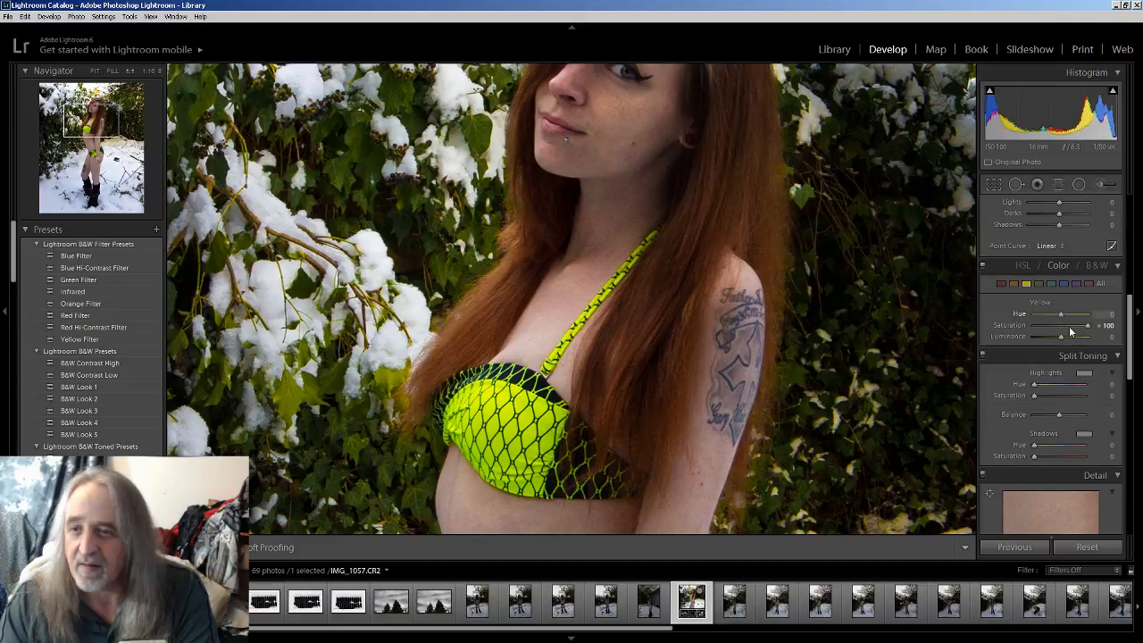
# Reduce the yellow saturation to +10 and switch the color adjustments back to red.
pyautogui.moveTo(1088, 326); pyautogui.dragTo(1066, 329)
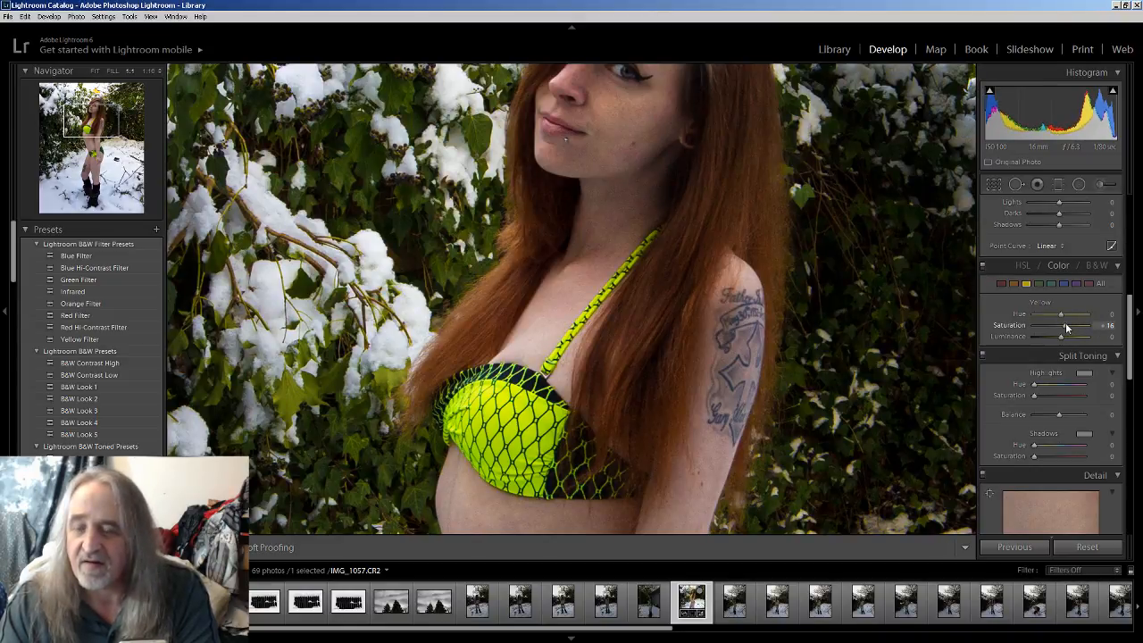
pyautogui.click(1108, 326)
pyautogui.write('10')
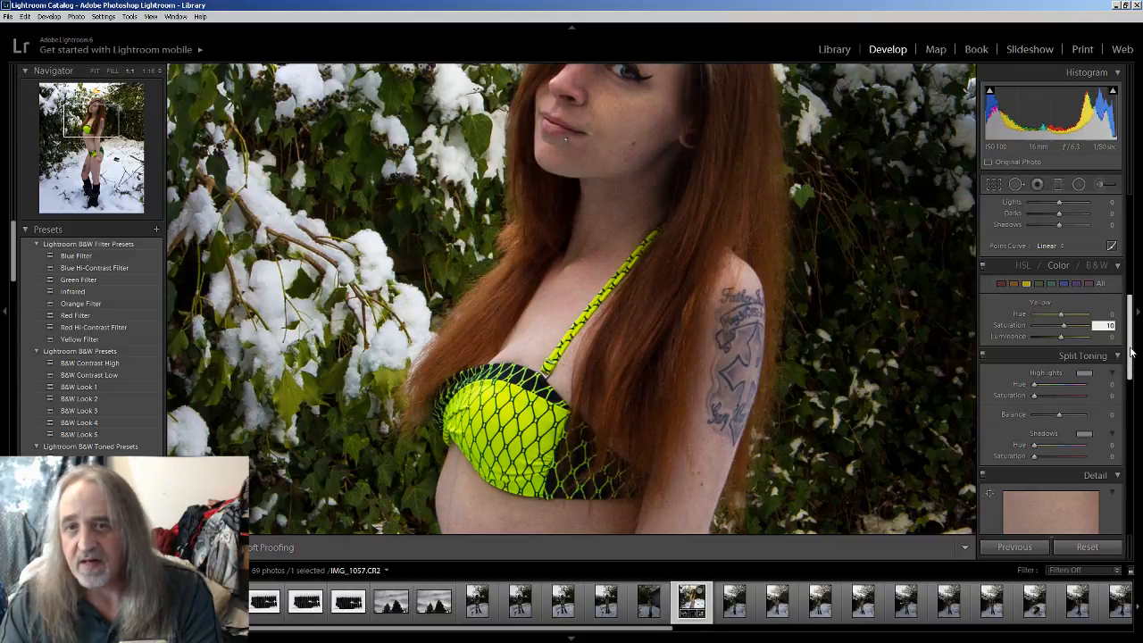
pyautogui.click(1000, 284)
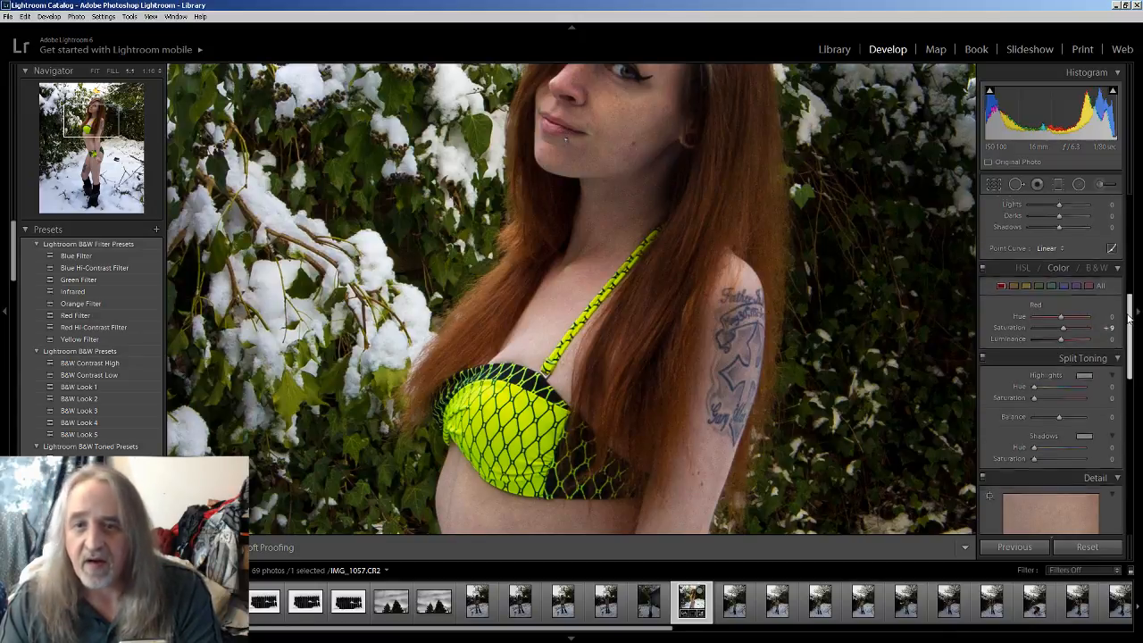
# Examine the color edits on the model's face, torso and hips at 1:1, and return to the full-photo view.
pyautogui.scroll(1, 1129, 323)
pyautogui.moveTo(717, 250); pyautogui.dragTo(658, 329)
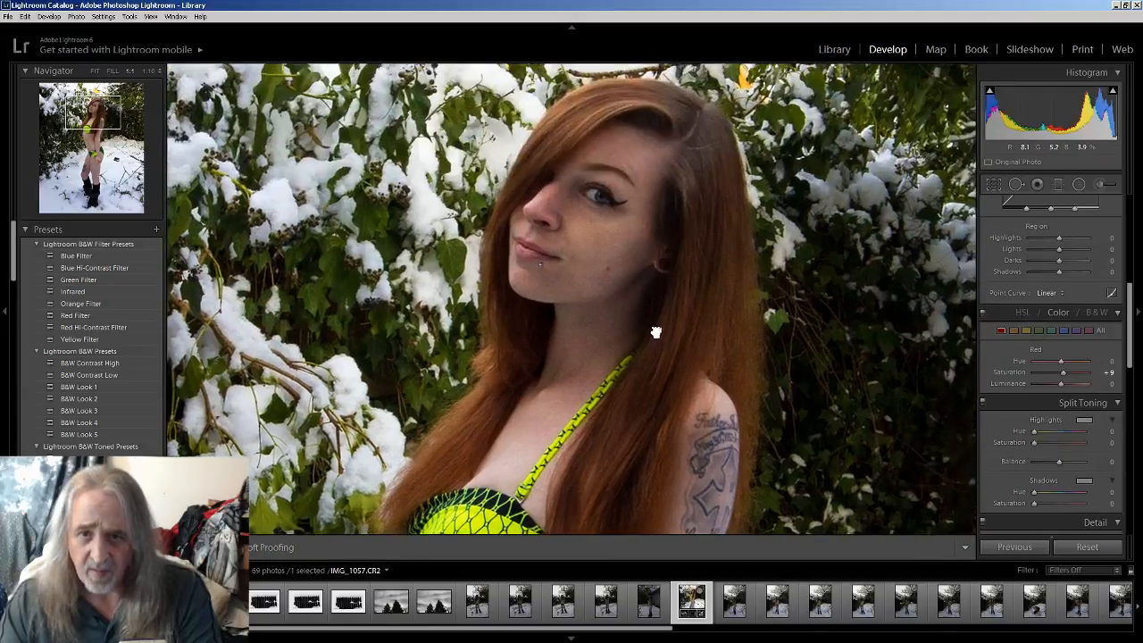
pyautogui.moveTo(557, 294); pyautogui.dragTo(582, 189)
pyautogui.moveTo(585, 345); pyautogui.dragTo(582, 224)
pyautogui.moveTo(602, 297); pyautogui.dragTo(607, 176)
pyautogui.moveTo(602, 256); pyautogui.dragTo(604, 163)
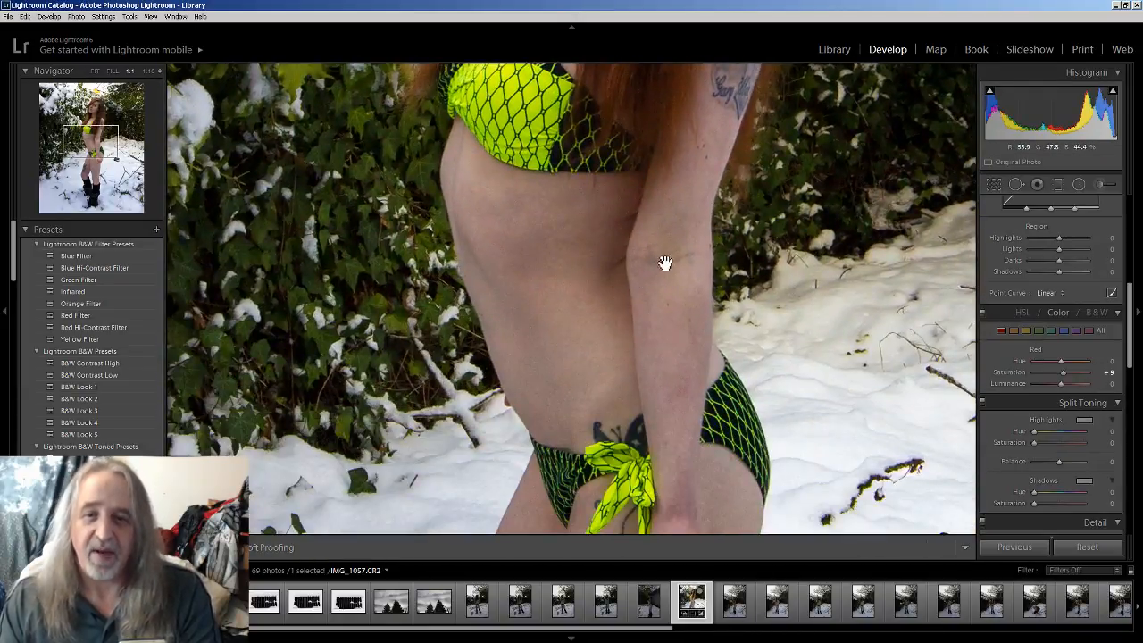
pyautogui.moveTo(654, 271); pyautogui.dragTo(649, 331)
pyautogui.moveTo(693, 239); pyautogui.dragTo(689, 319)
pyautogui.moveTo(678, 241); pyautogui.dragTo(643, 331)
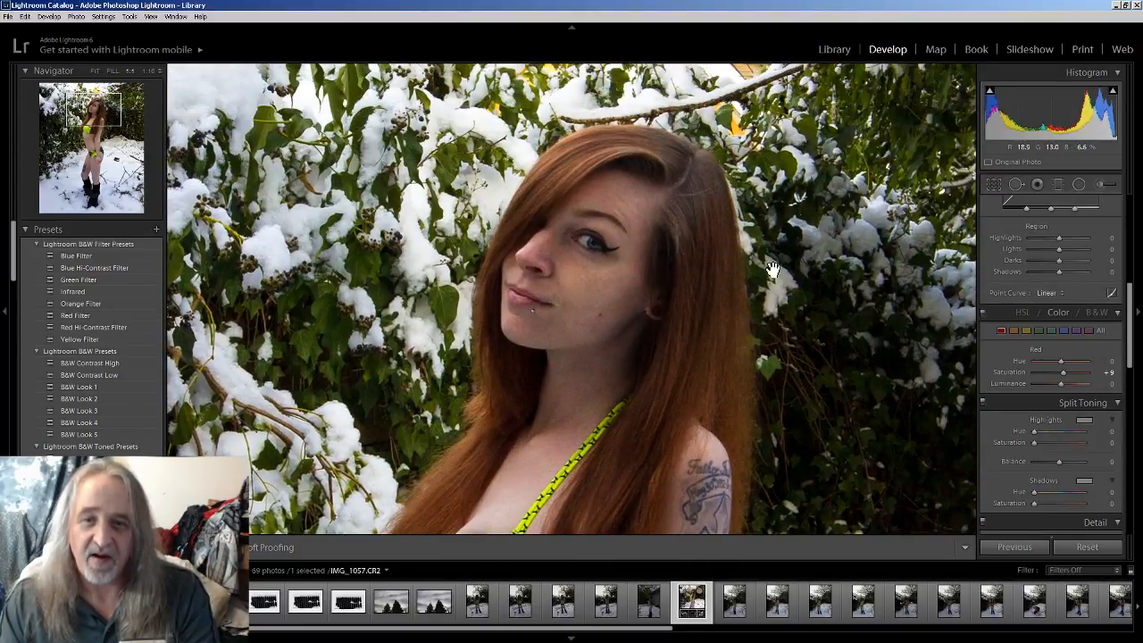
pyautogui.moveTo(534, 287); pyautogui.dragTo(536, 121)
pyautogui.moveTo(606, 317); pyautogui.dragTo(654, 211)
pyautogui.moveTo(689, 381); pyautogui.dragTo(599, 253)
pyautogui.click(599, 252)
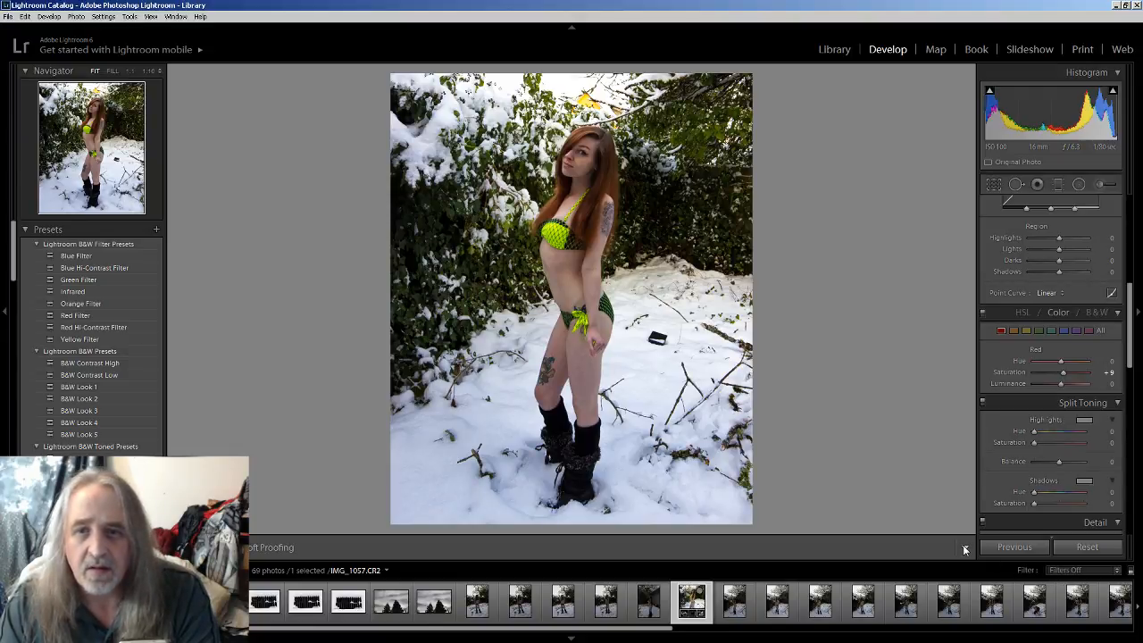
# Straighten the cropped photo to an angle of 2.52 and apply the crop.
pyautogui.click(995, 185)
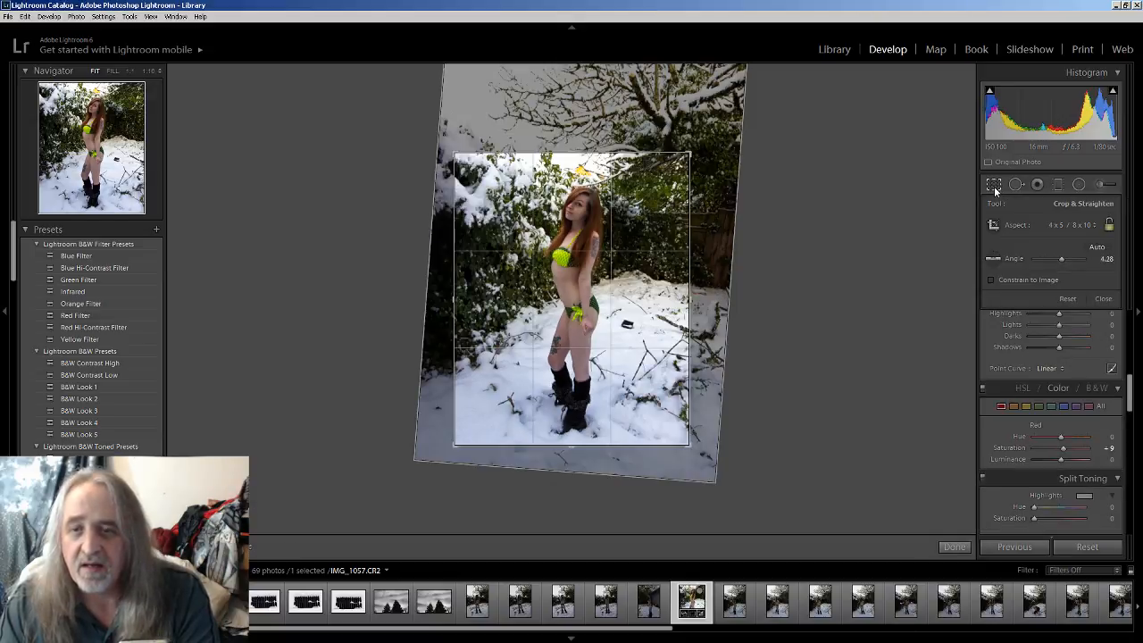
pyautogui.moveTo(697, 441); pyautogui.dragTo(704, 442)
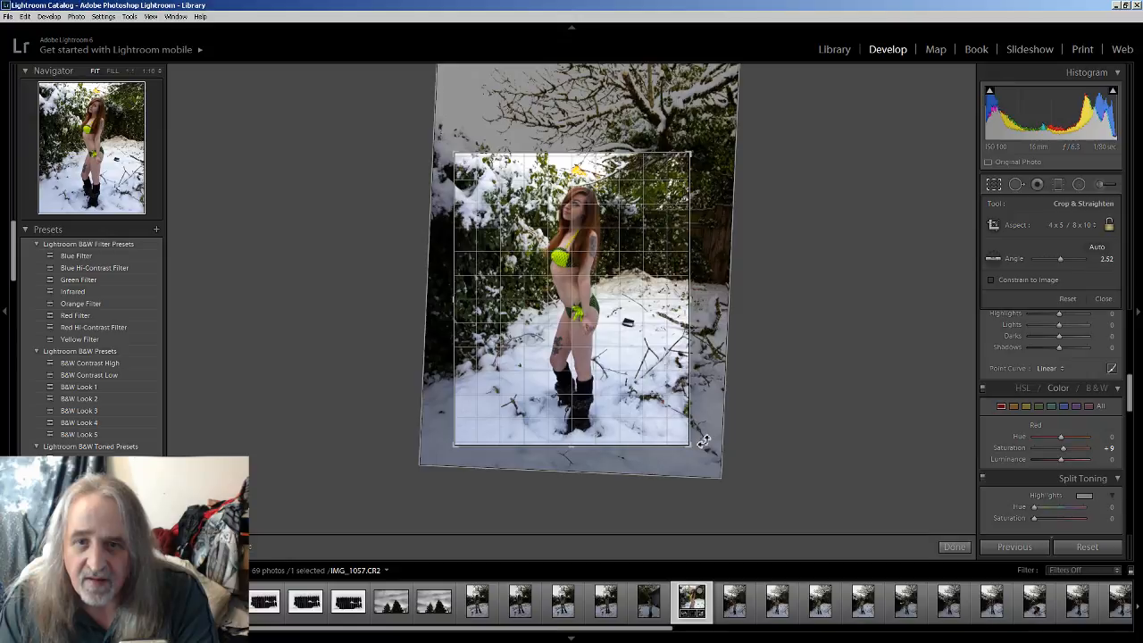
pyautogui.click(954, 547)
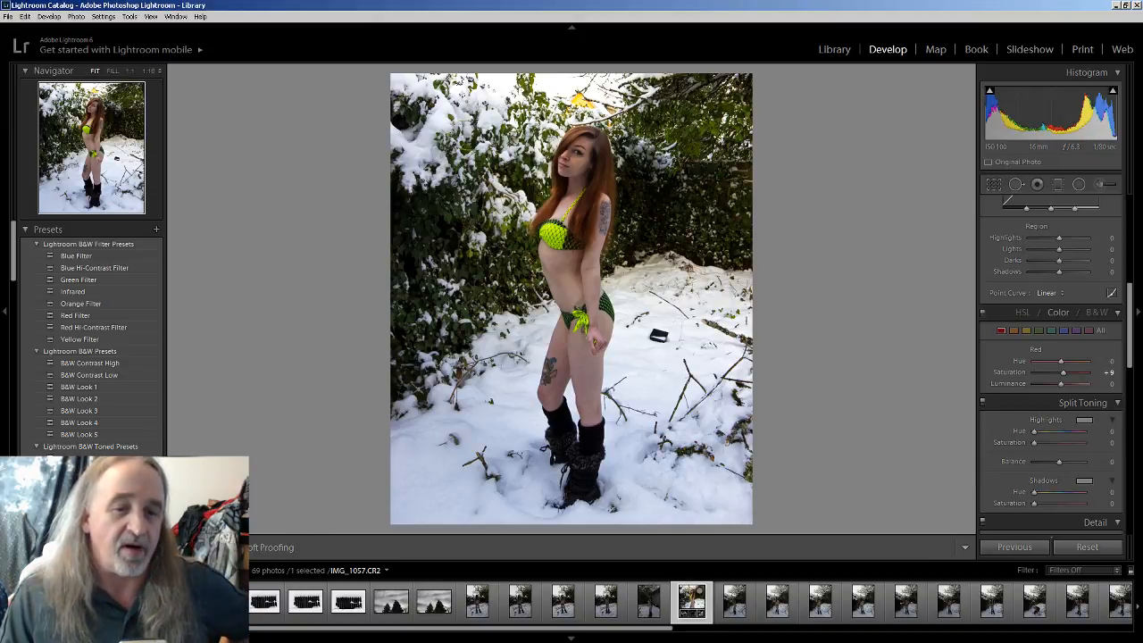
# Compare the edited photo side by side with its before version, and return to the single-photo view.
pyautogui.press('y')
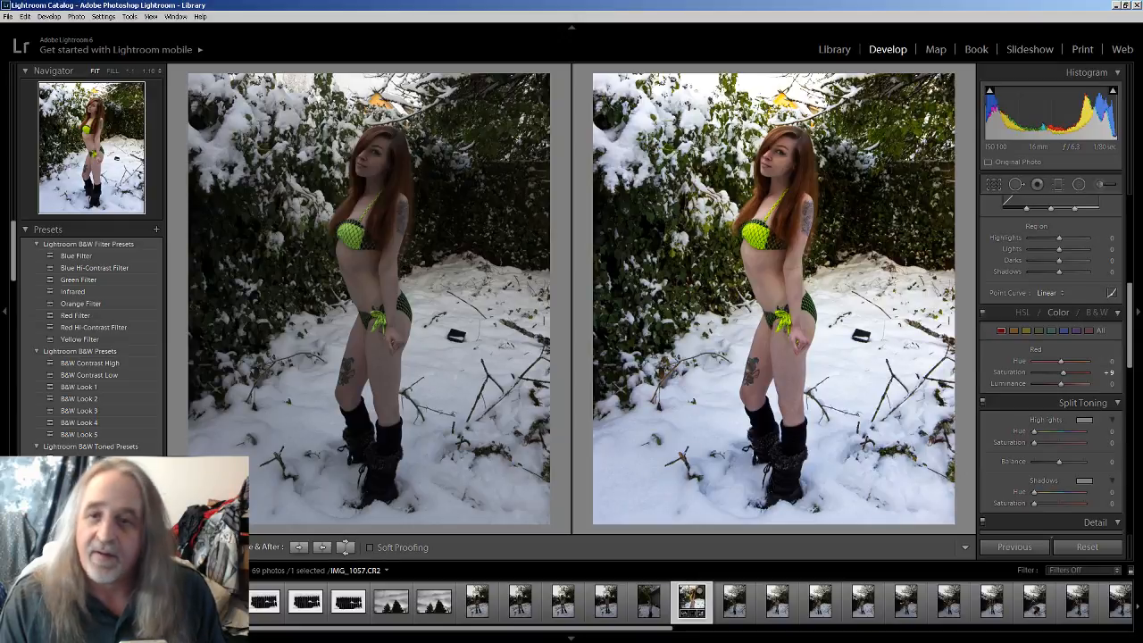
pyautogui.click(183, 547)
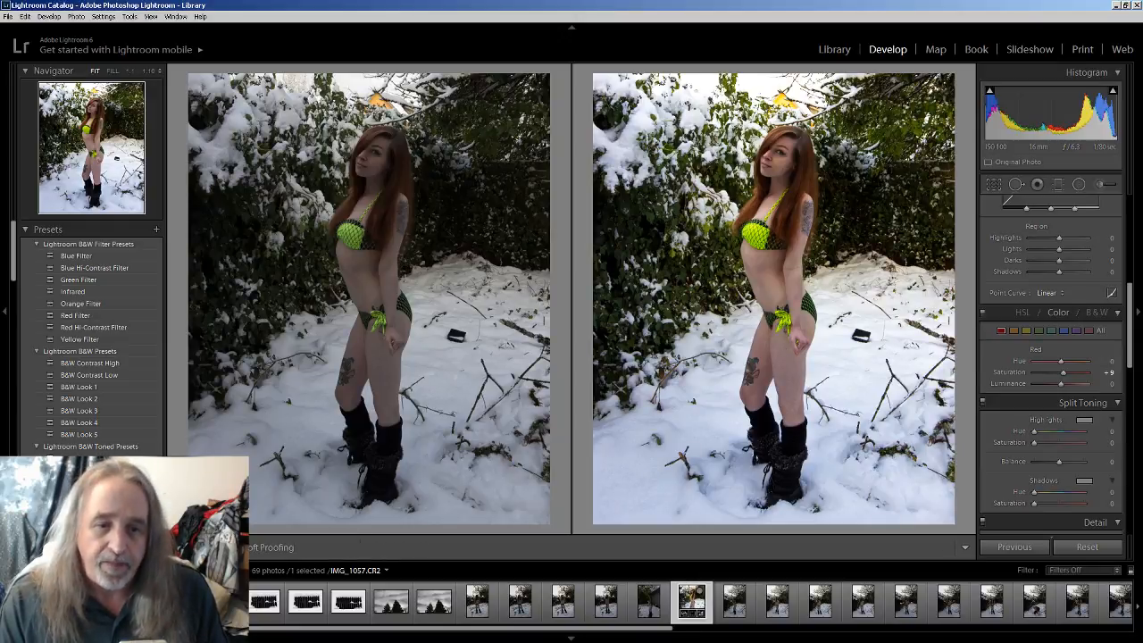
# Export the edited photo to the folder D:\CanonPhotoDL\Youtube on the hard drive, renaming by Filename with a lowercase extension.
pyautogui.click(8, 17)
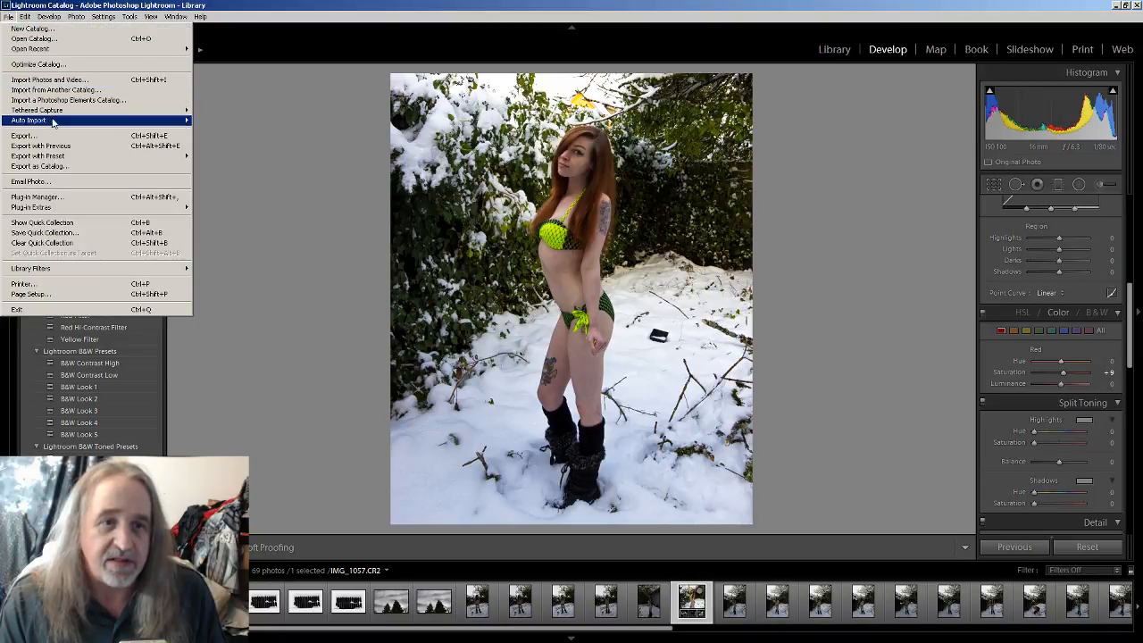
pyautogui.click(326, 9)
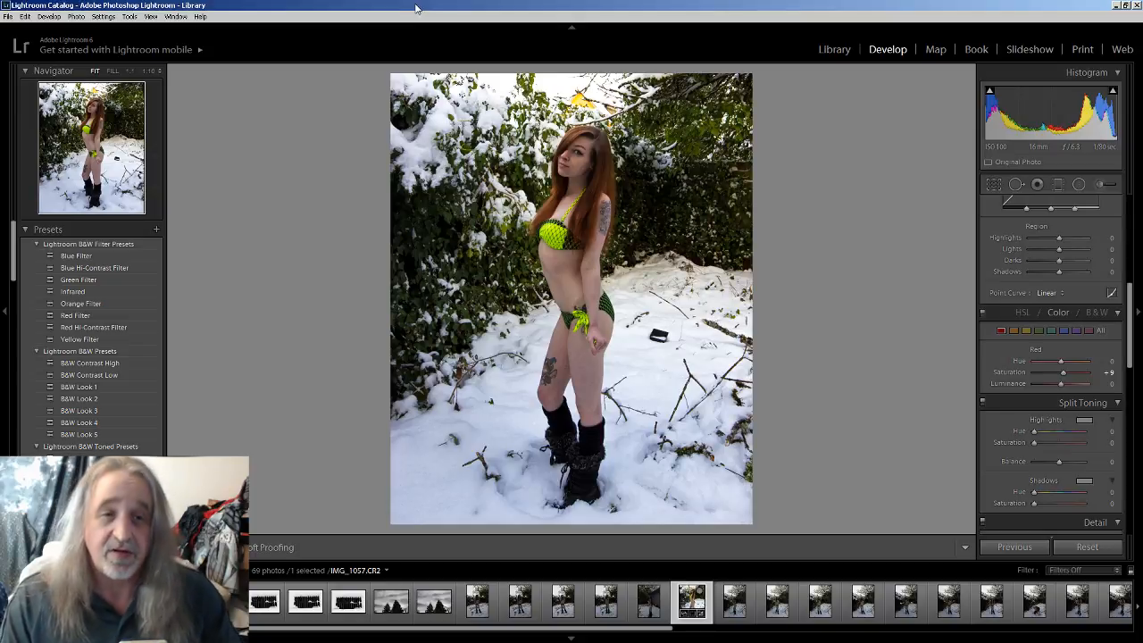
pyautogui.click(7, 17)
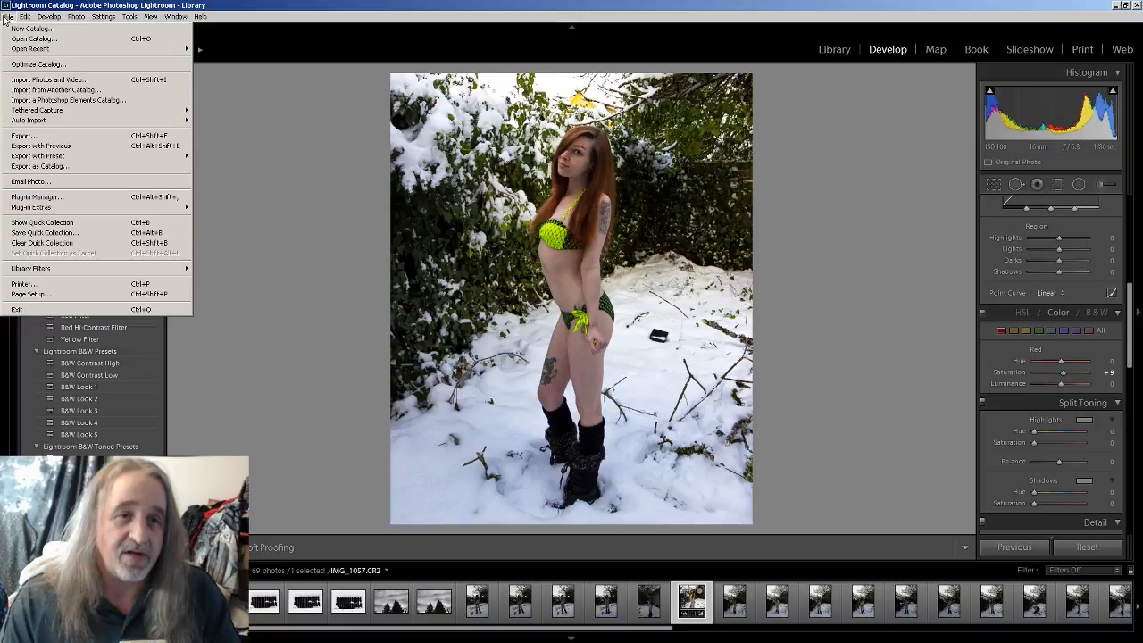
pyautogui.click(69, 138)
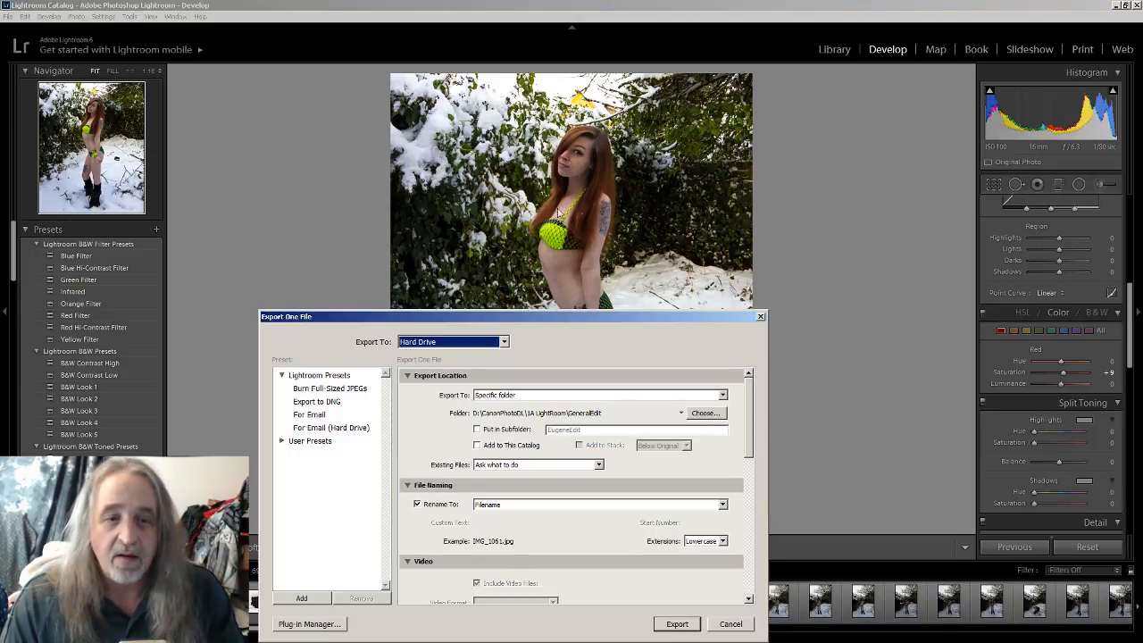
pyautogui.moveTo(485, 317); pyautogui.dragTo(529, 153)
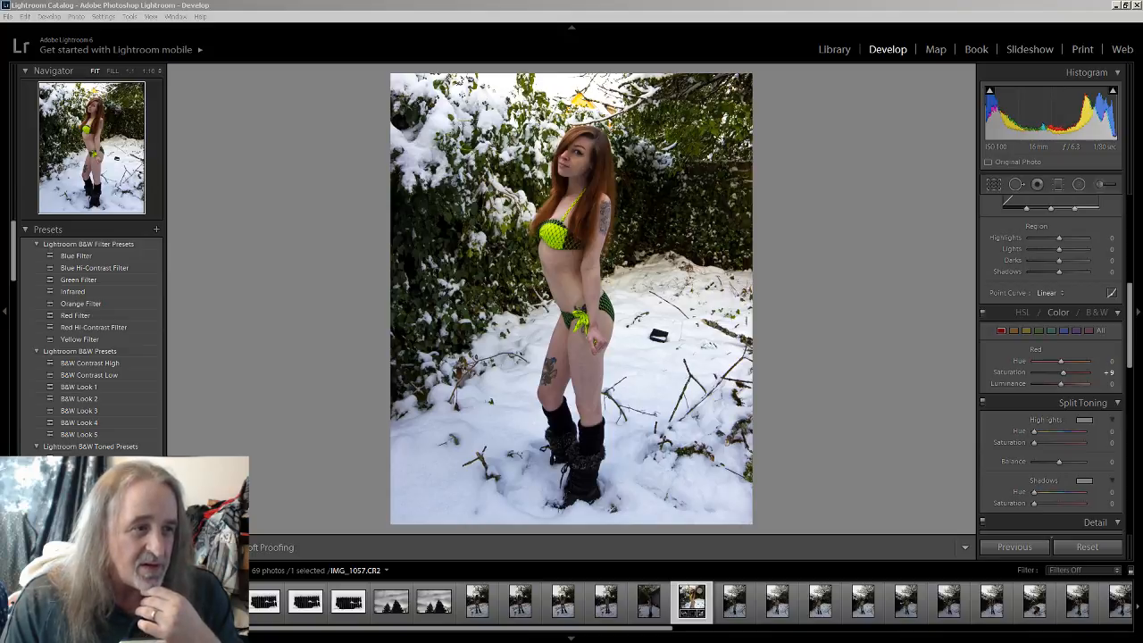
pyautogui.hotkey('ctrl', 'shift', 'e')
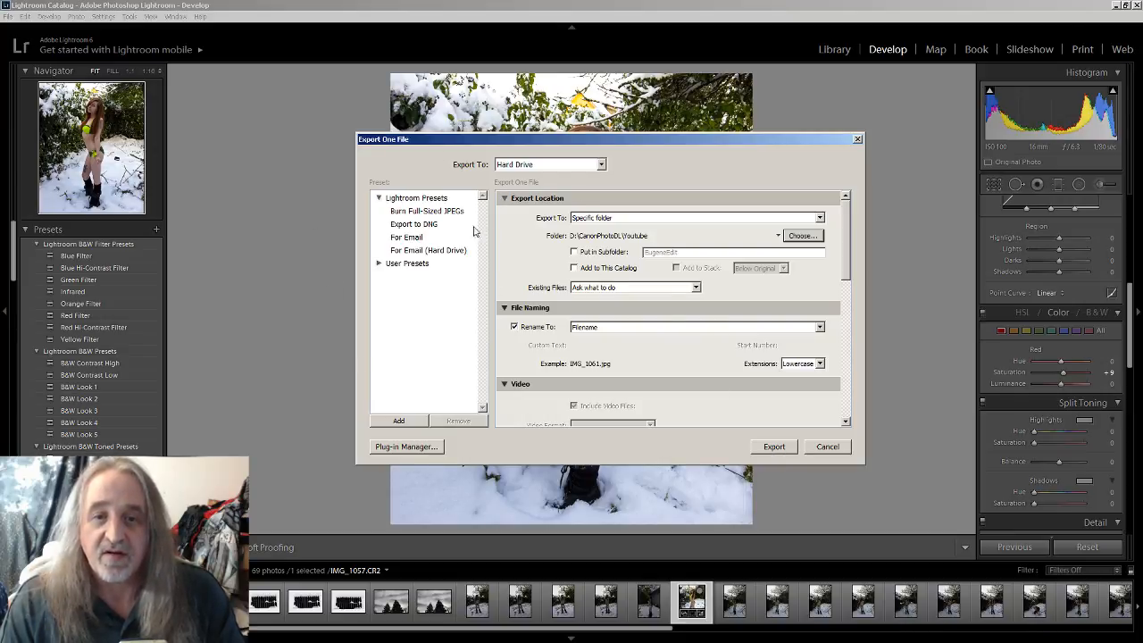
pyautogui.click(775, 447)
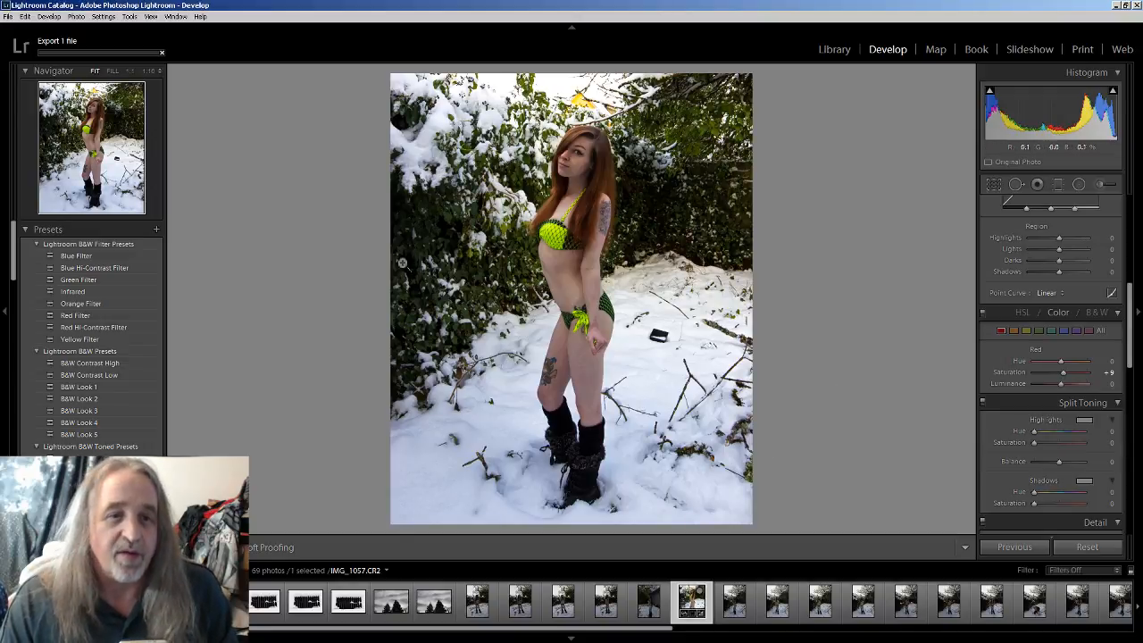
# Try the Lightroom B&W Filter Presets on the photo in turn, from Blue Filter through Infrared to Yellow Filter.
pyautogui.click(80, 256)
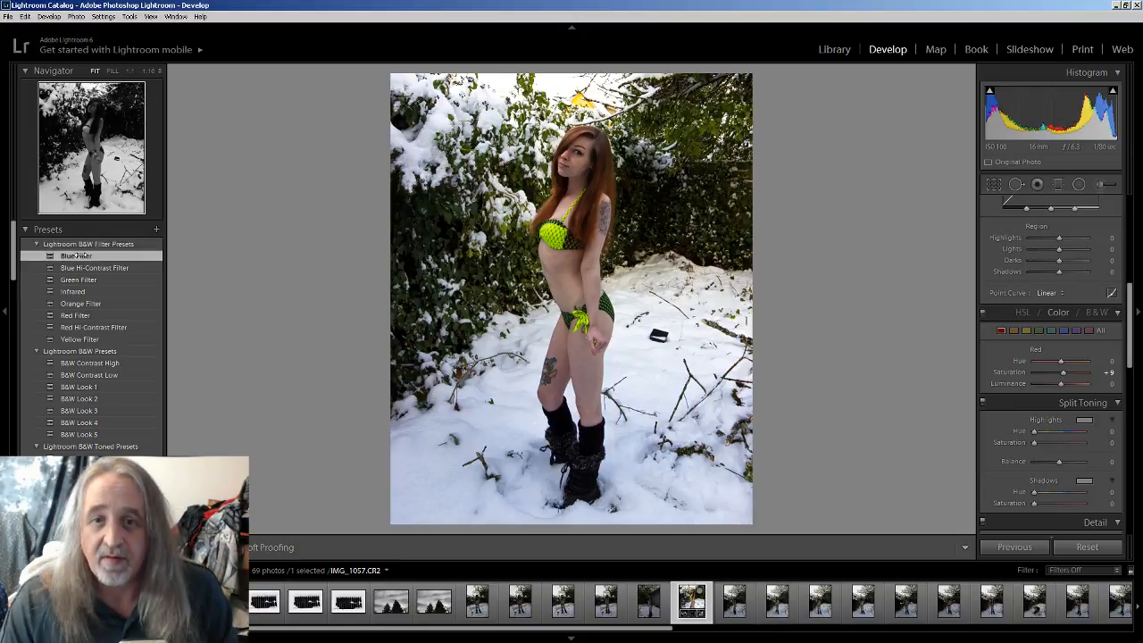
pyautogui.click(81, 267)
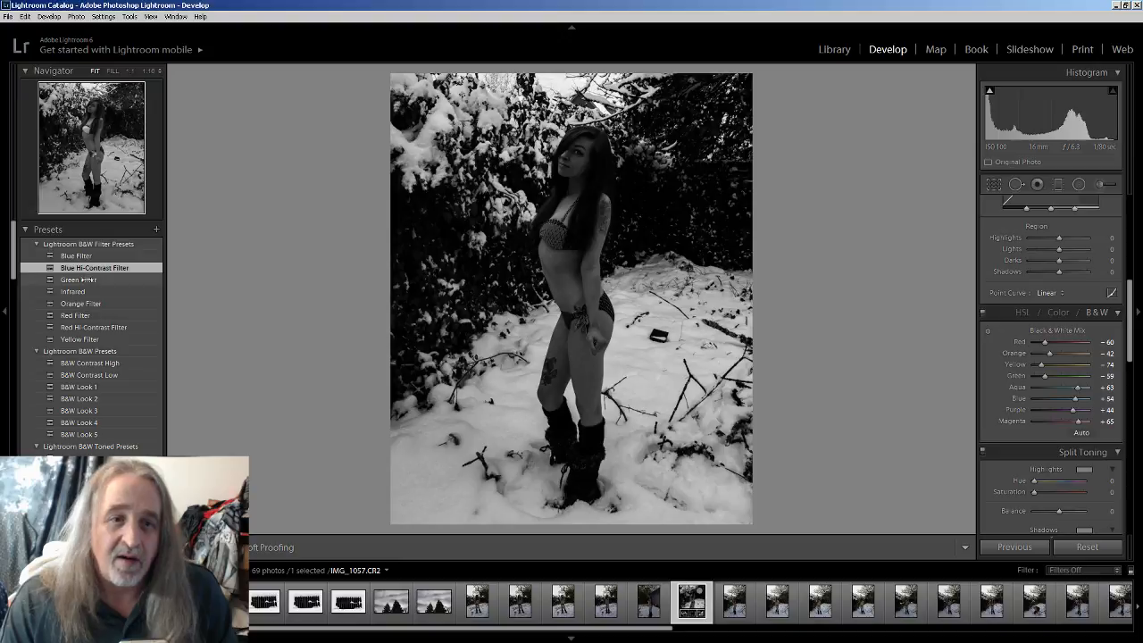
pyautogui.click(79, 280)
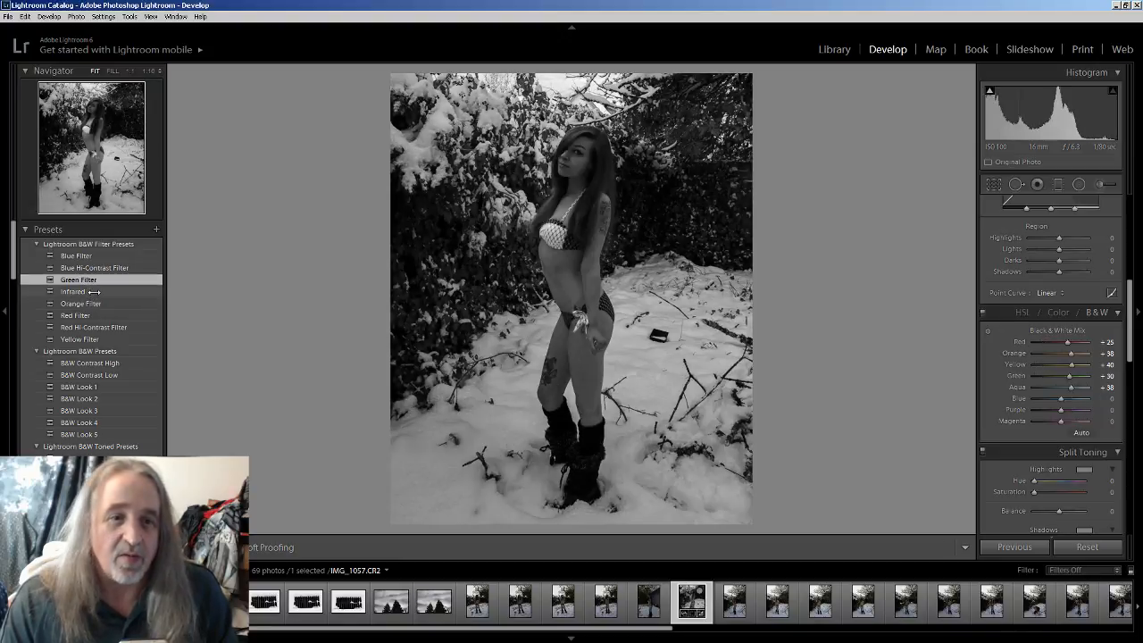
pyautogui.click(95, 291)
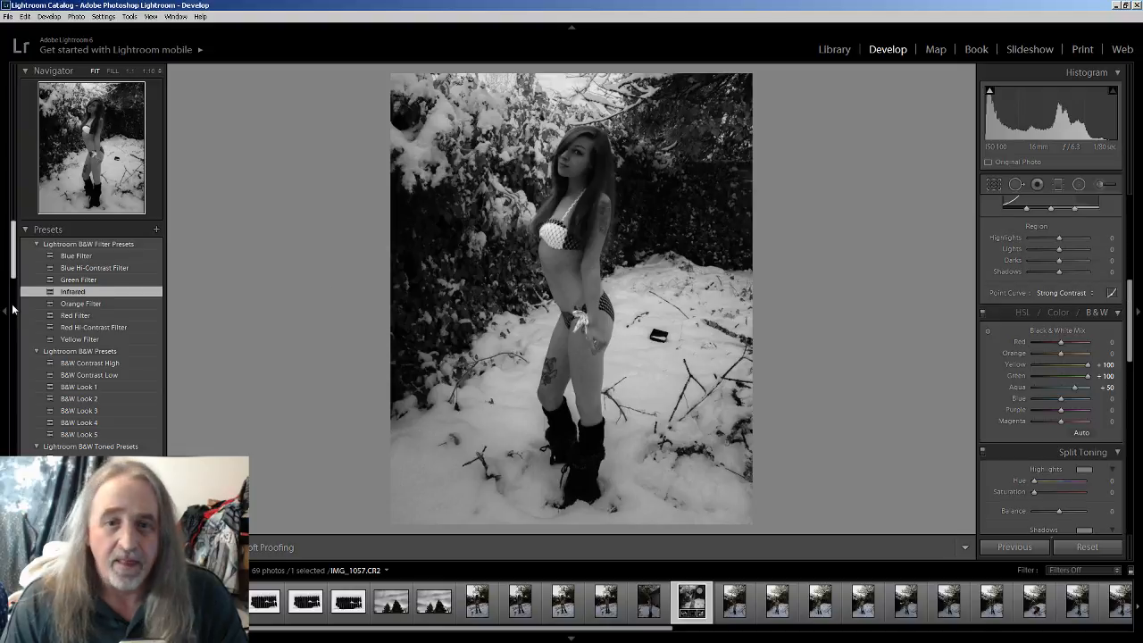
pyautogui.click(80, 309)
pyautogui.click(81, 317)
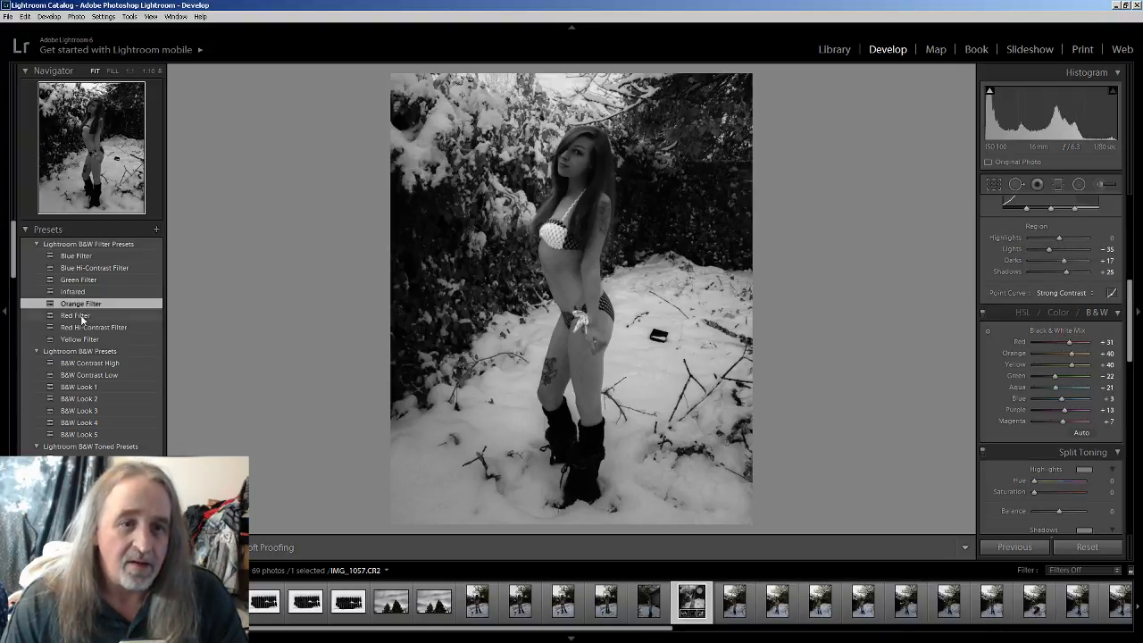
pyautogui.click(88, 329)
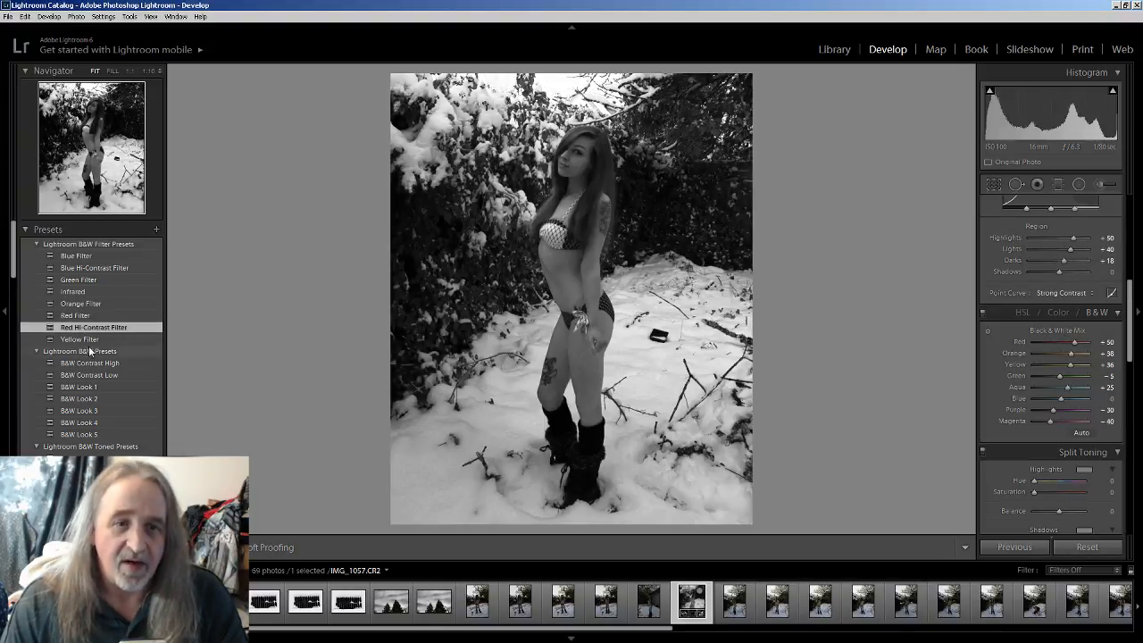
pyautogui.click(94, 338)
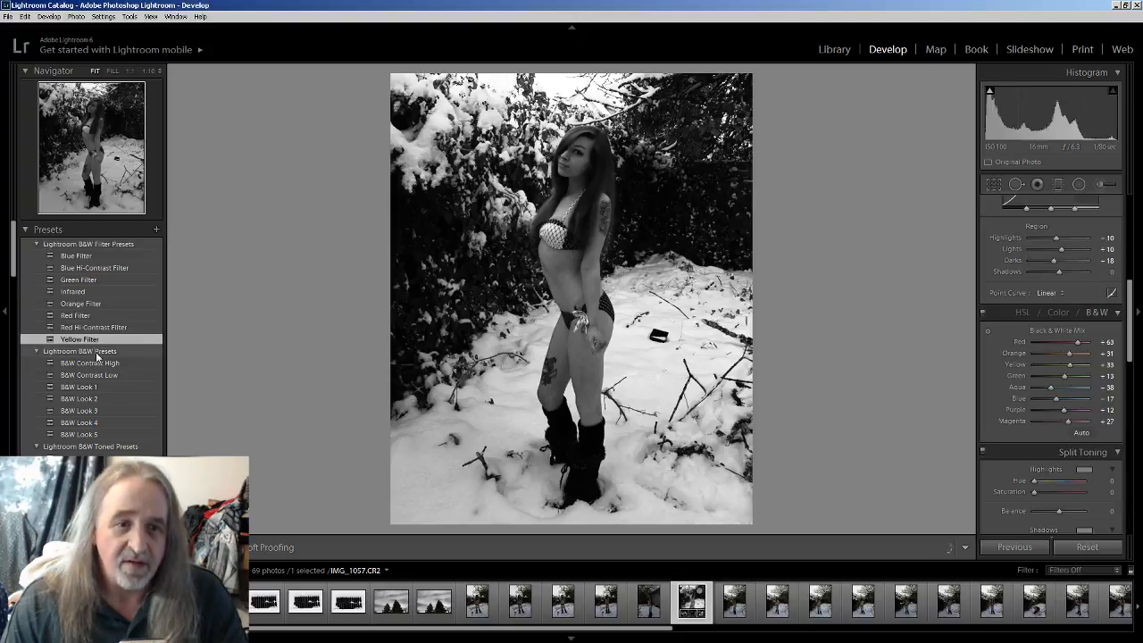
# Try the black-and-white presets B&W Contrast High and B&W Look 1, and the toned presets Antique Light, Antique and Split Tone 1 to 3.
pyautogui.click(97, 363)
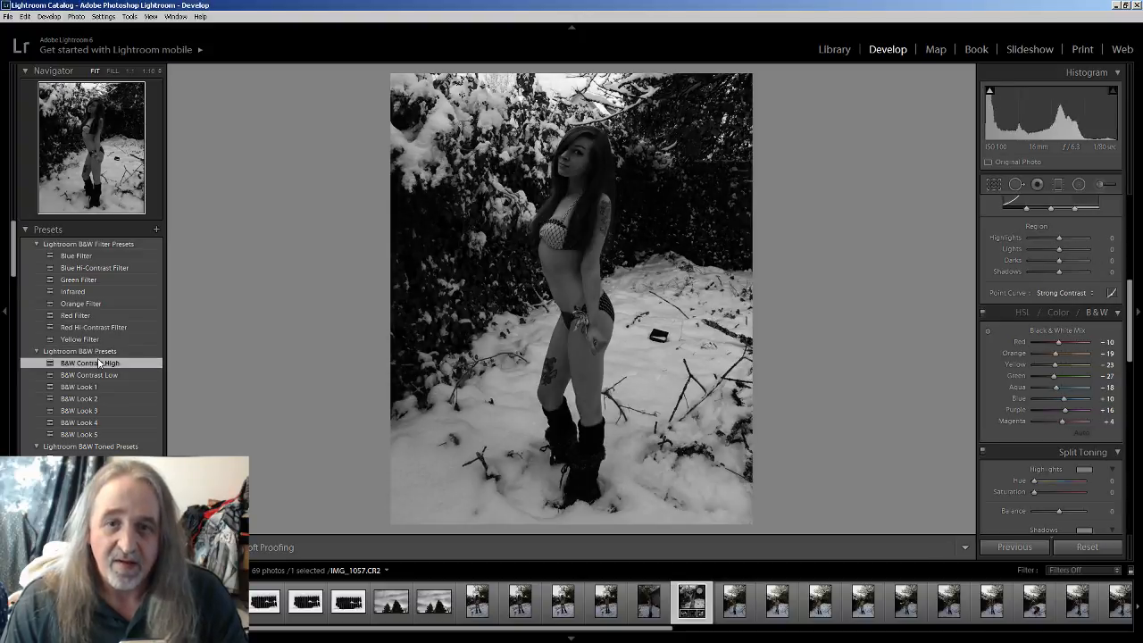
pyautogui.click(97, 390)
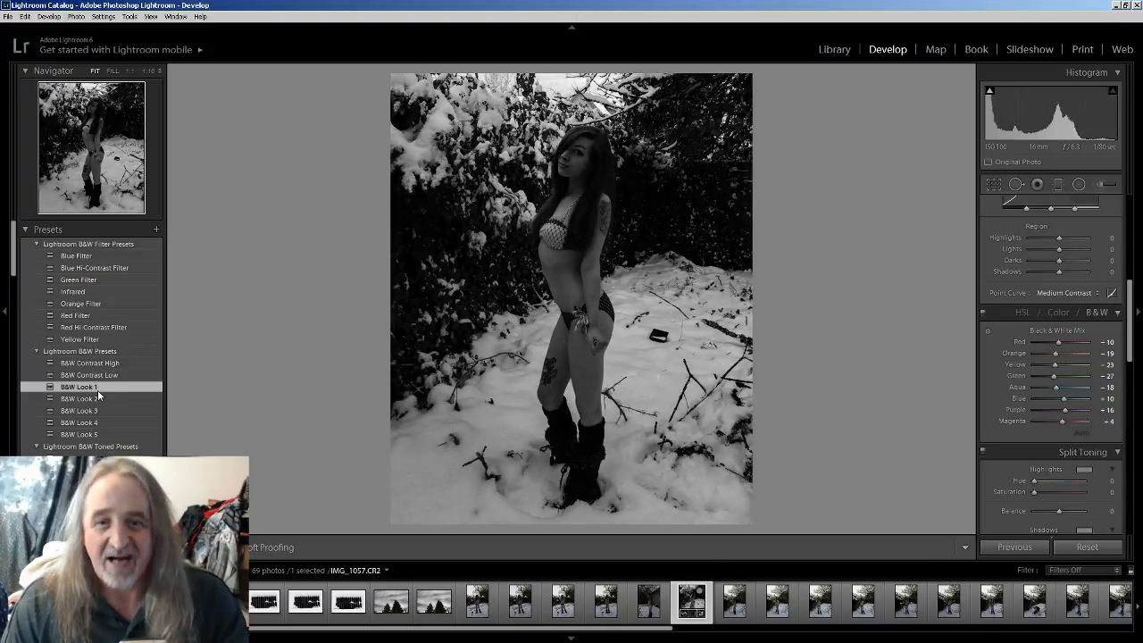
pyautogui.scroll(-3, 101, 386)
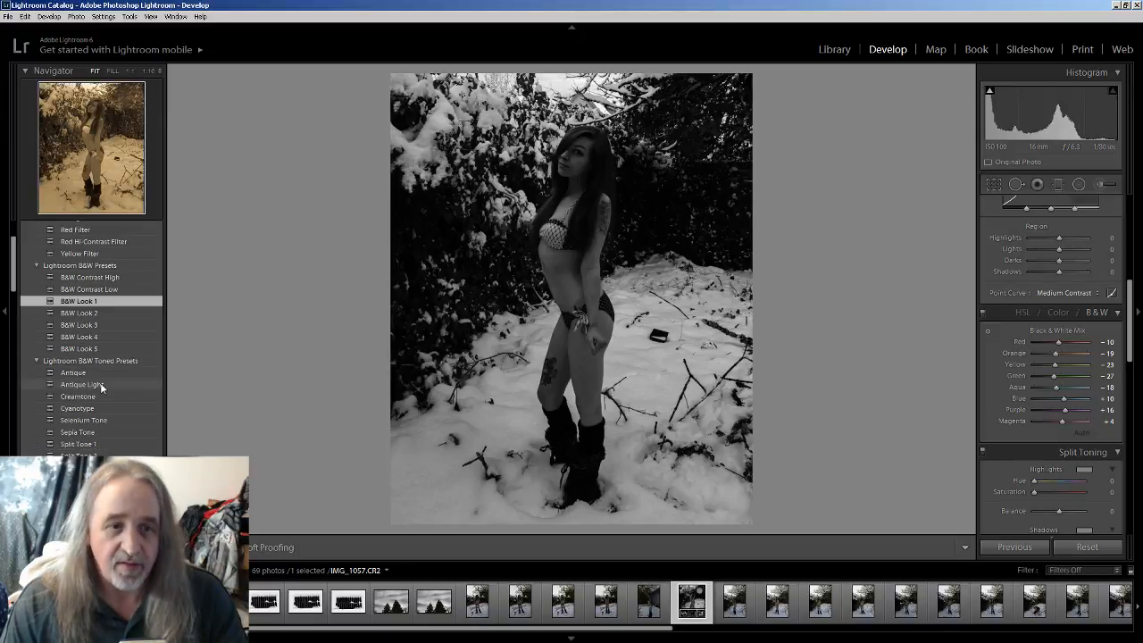
pyautogui.click(93, 384)
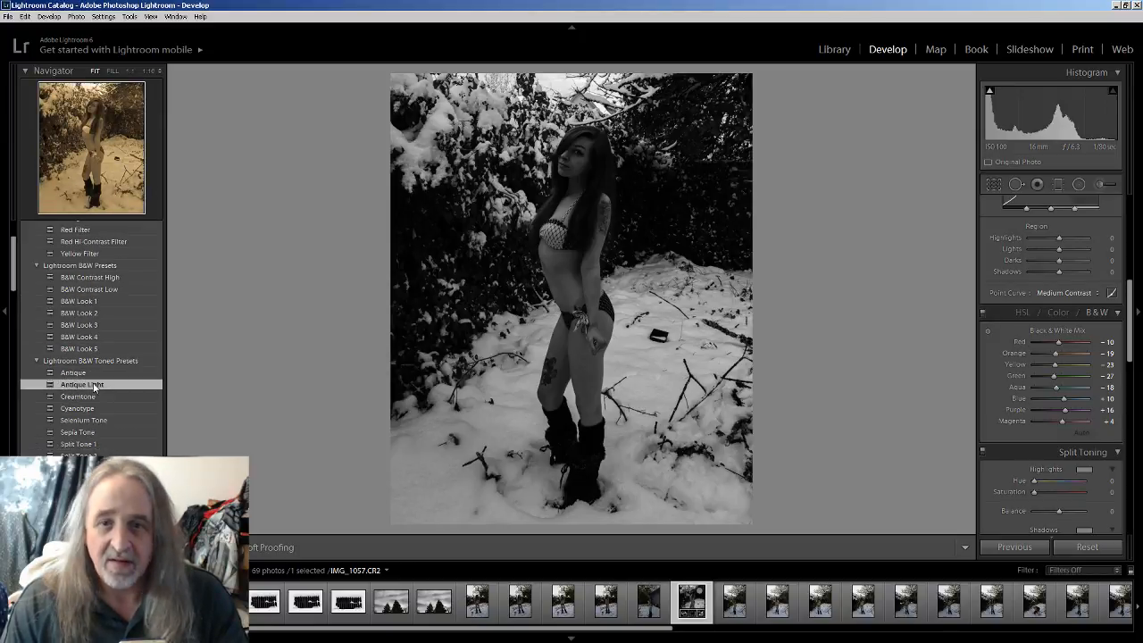
pyautogui.click(88, 374)
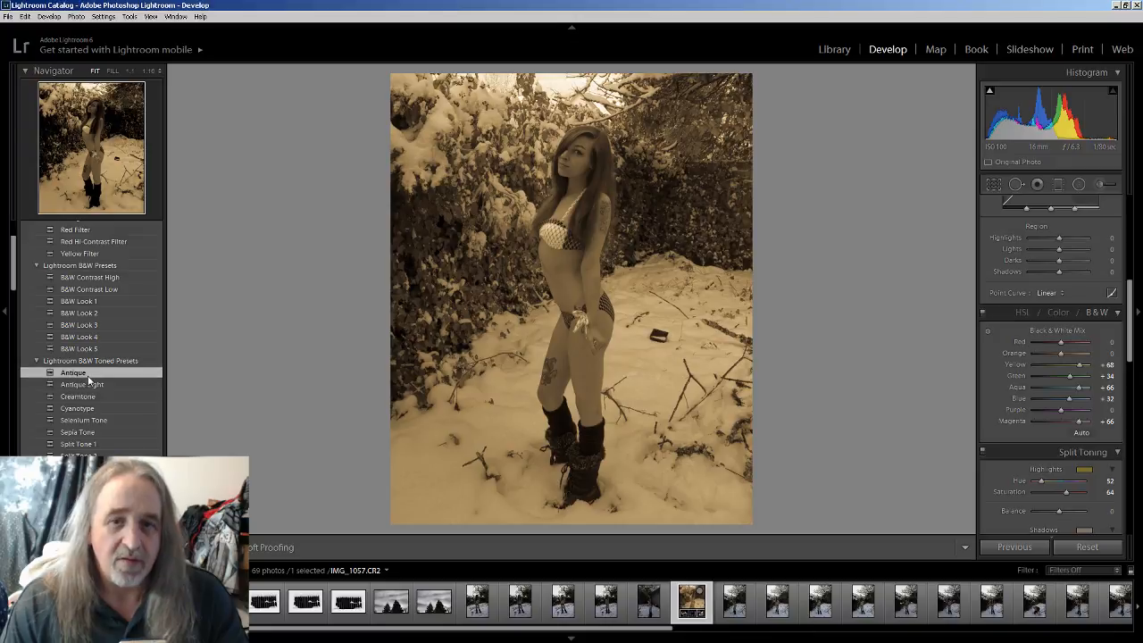
pyautogui.click(100, 445)
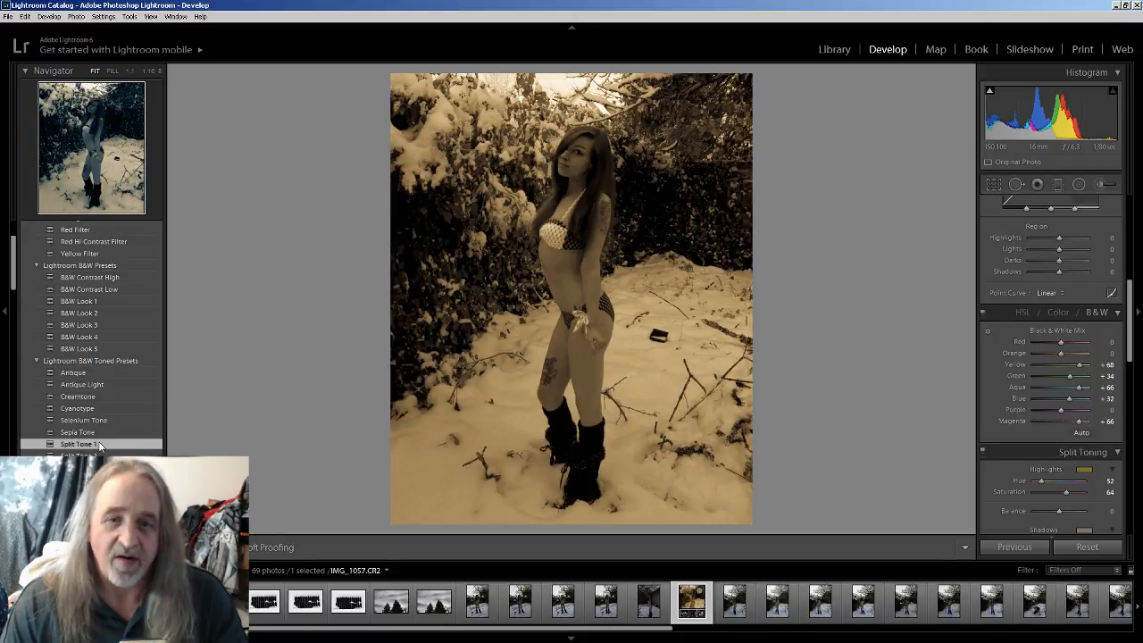
pyautogui.click(94, 455)
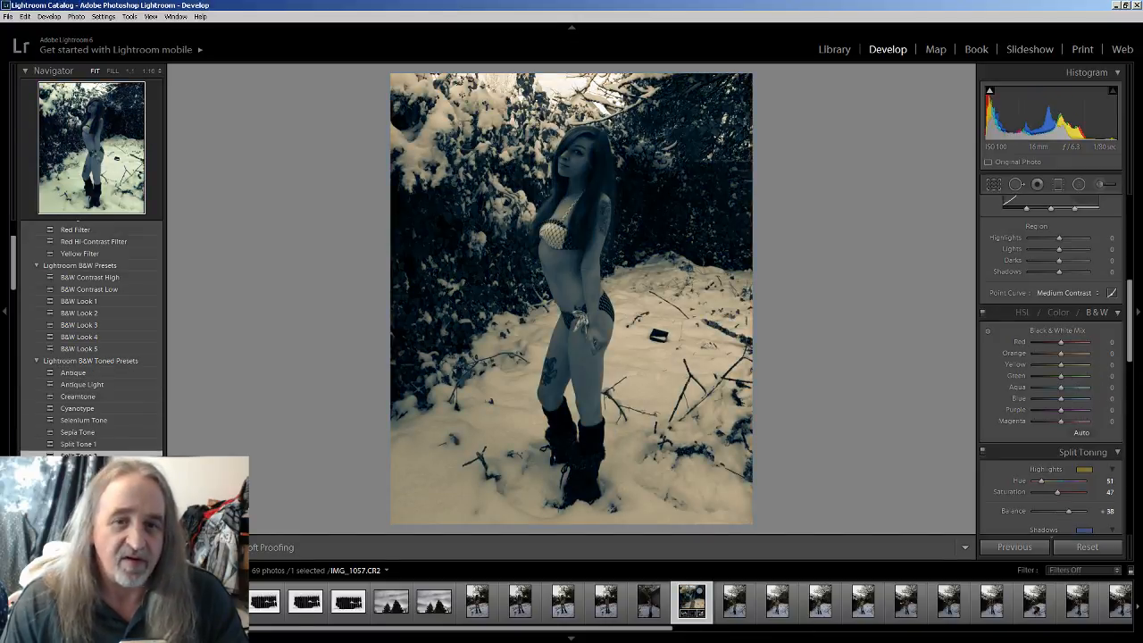
pyautogui.click(90, 468)
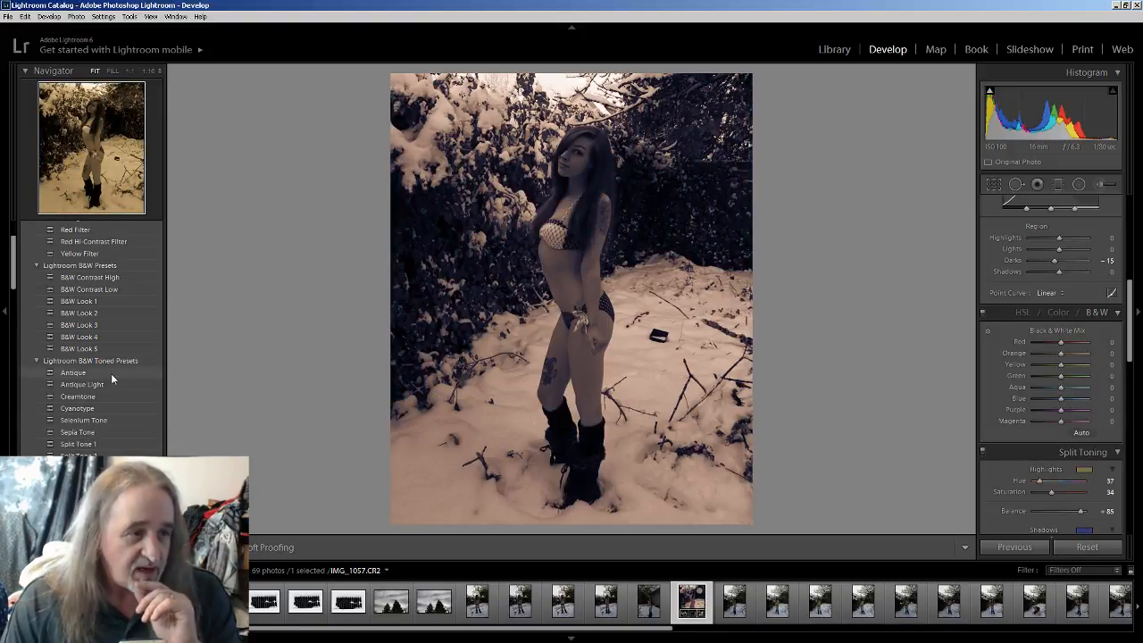
# Try the color presets Direct Positive, Old Polar, Yesteryear, Bleach Bypass and Aged Photo on the photo.
pyautogui.scroll(-3, 111, 373)
pyautogui.click(91, 404)
pyautogui.click(88, 415)
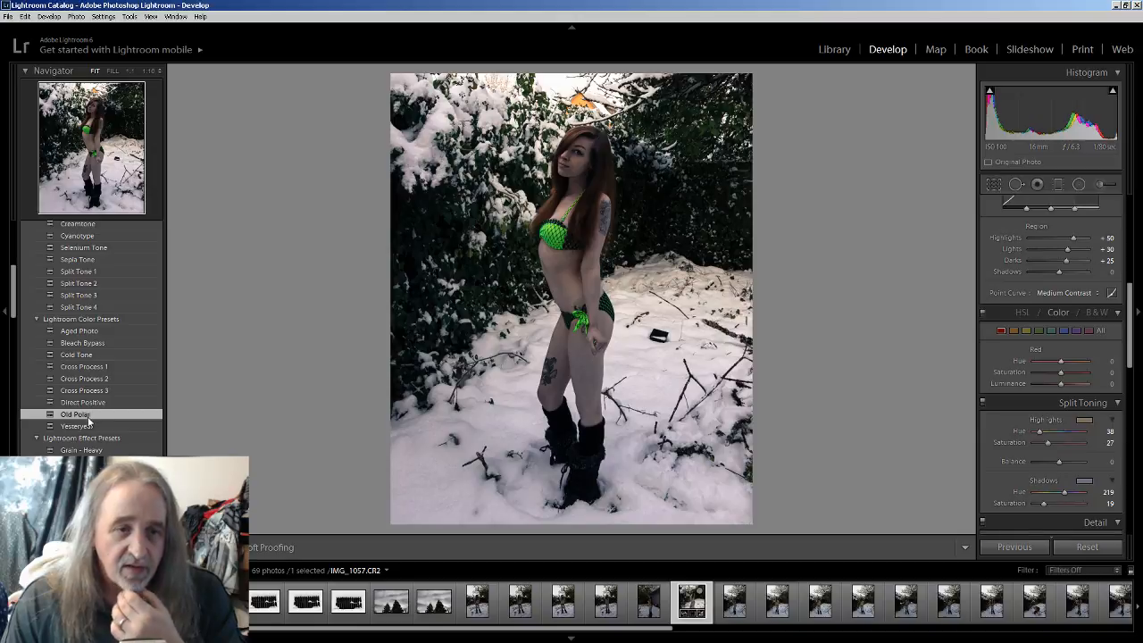
pyautogui.click(78, 429)
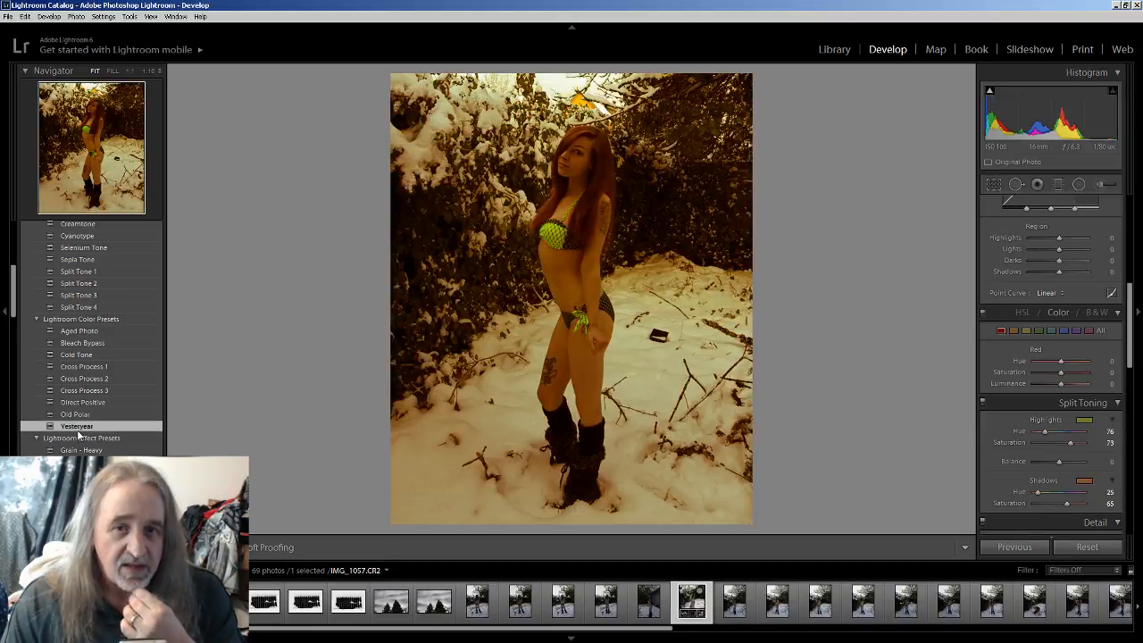
pyautogui.click(94, 345)
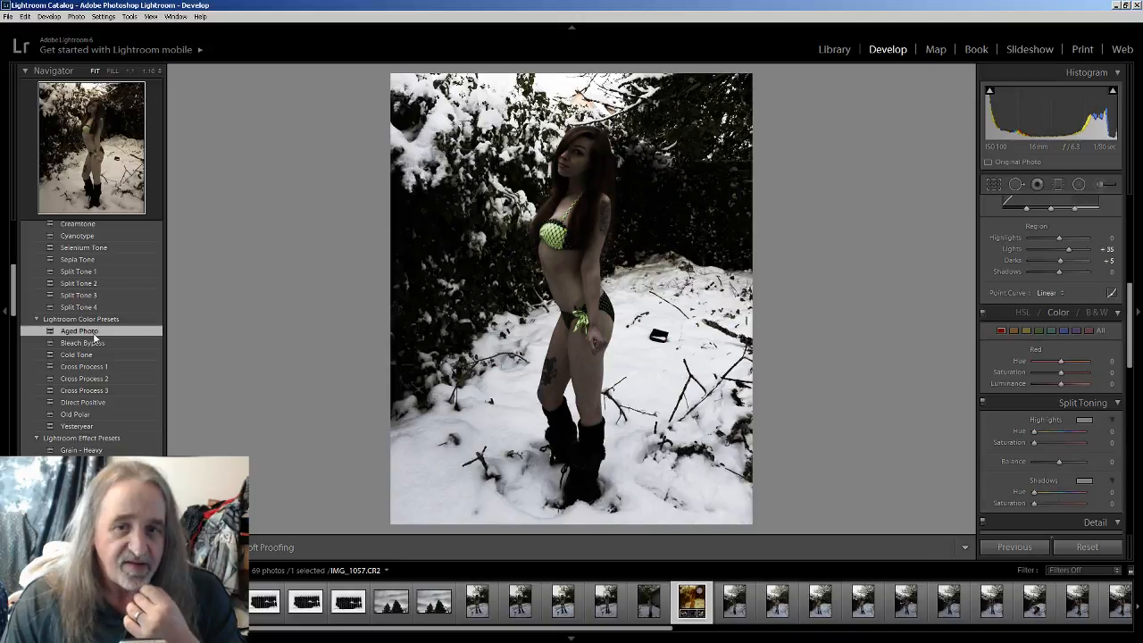
pyautogui.click(92, 332)
# Try the general presets Medium Contrast Curve and Sharpen - Scenic, reset the photo with Zeroed, and reapply Medium Contrast Curve.
pyautogui.scroll(-5, 93, 332)
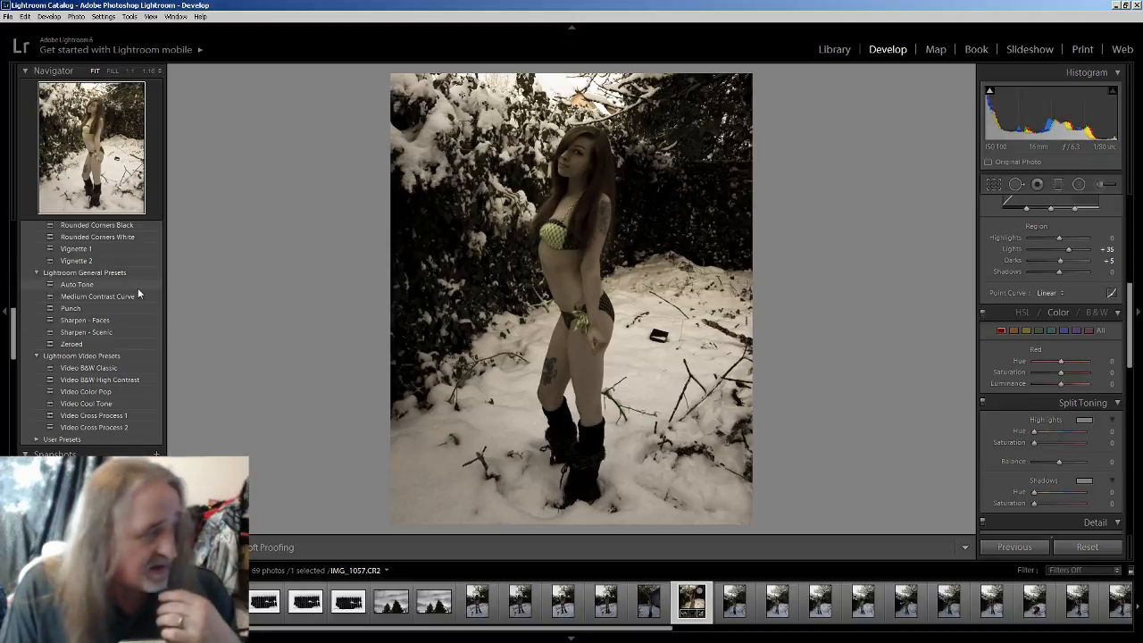
pyautogui.click(108, 298)
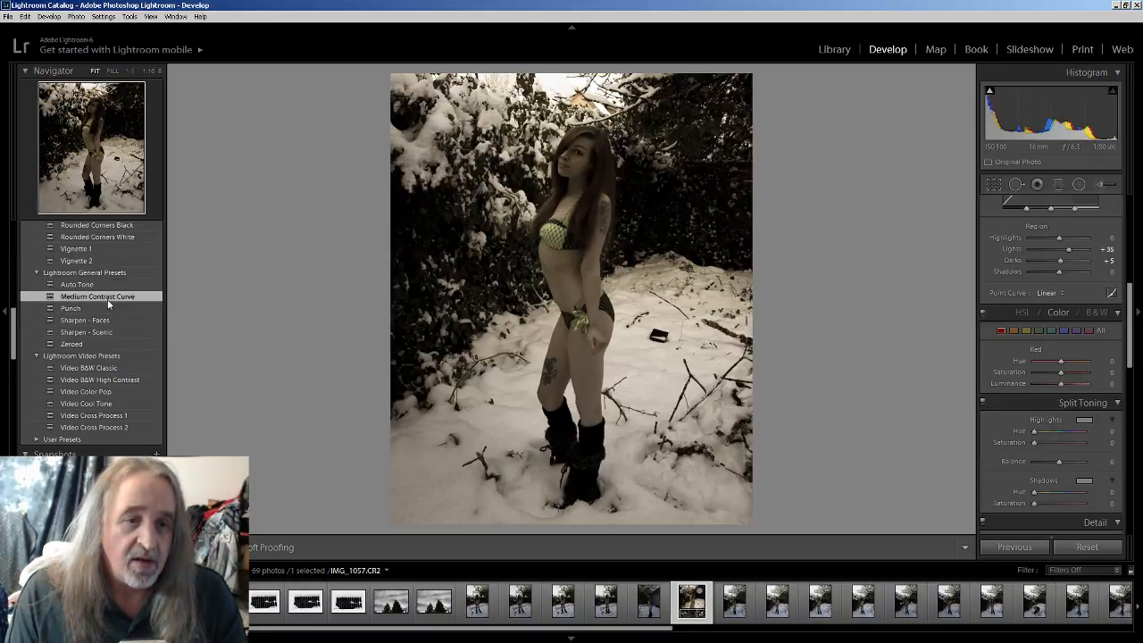
pyautogui.click(98, 308)
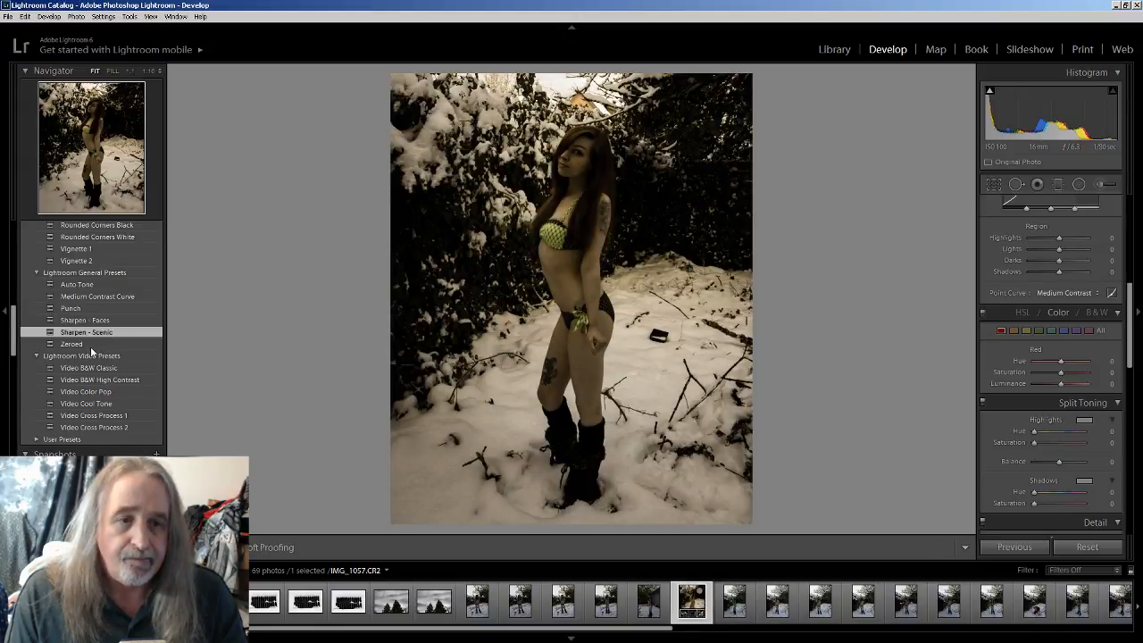
pyautogui.click(84, 347)
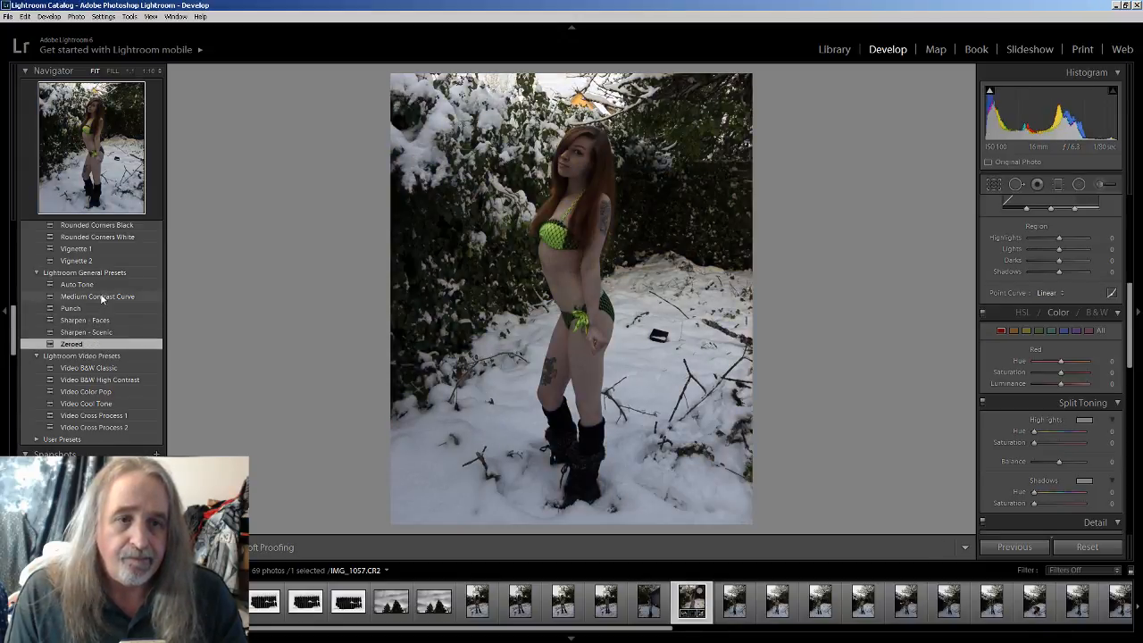
pyautogui.click(101, 297)
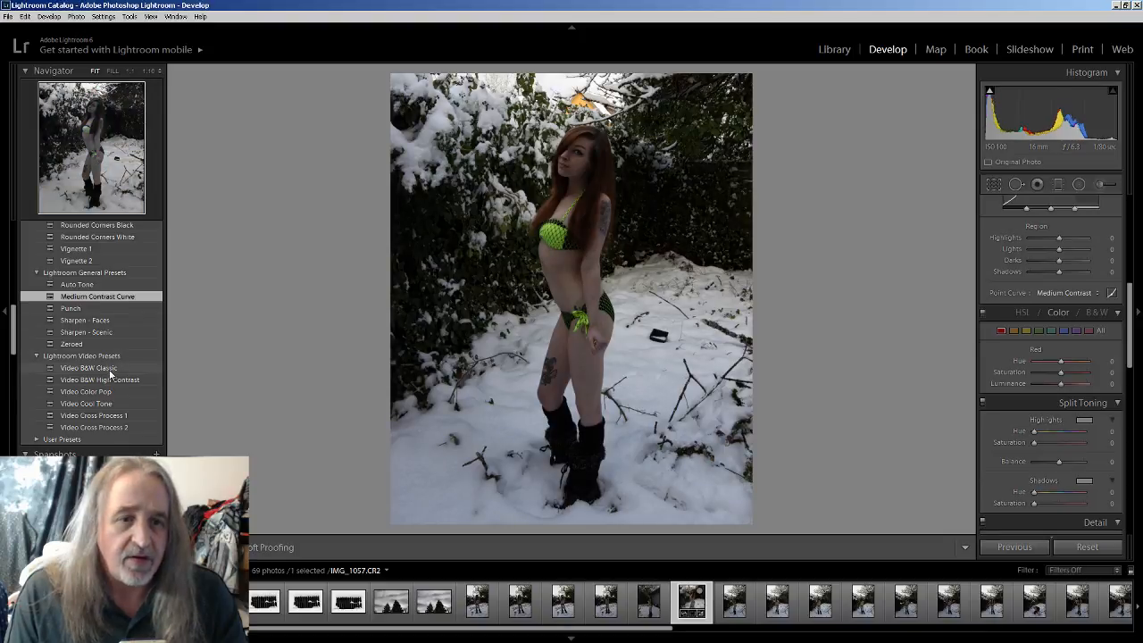
# Try the Lightroom Video Presets from Video B&W Classic to Video Cross Process 2, and apply Video Cool Tone.
pyautogui.click(107, 368)
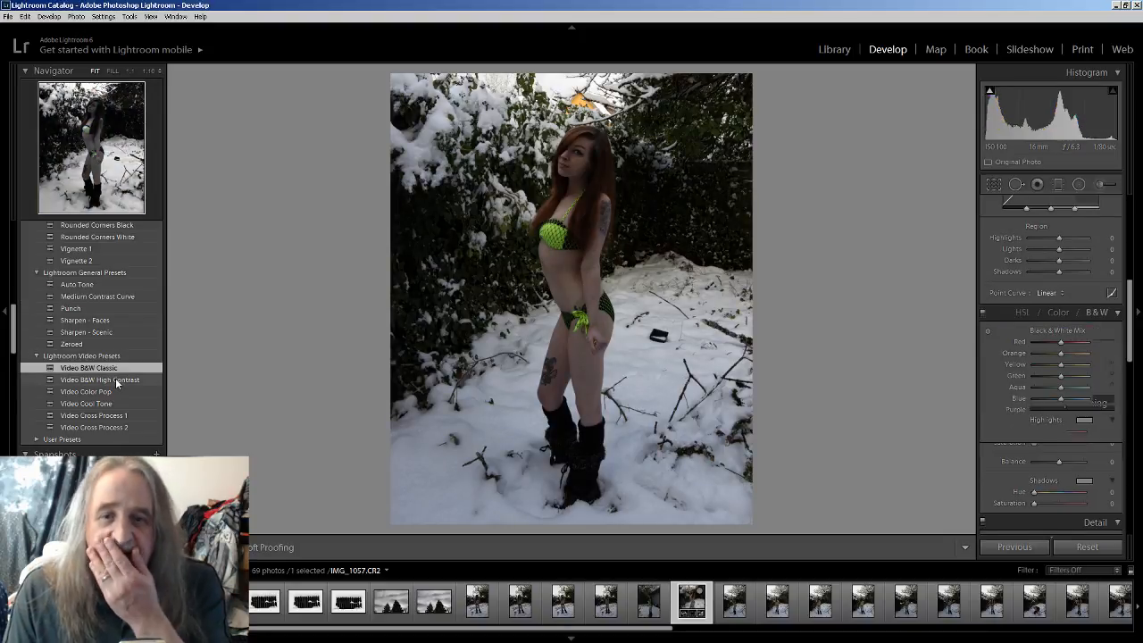
pyautogui.click(115, 378)
pyautogui.click(108, 395)
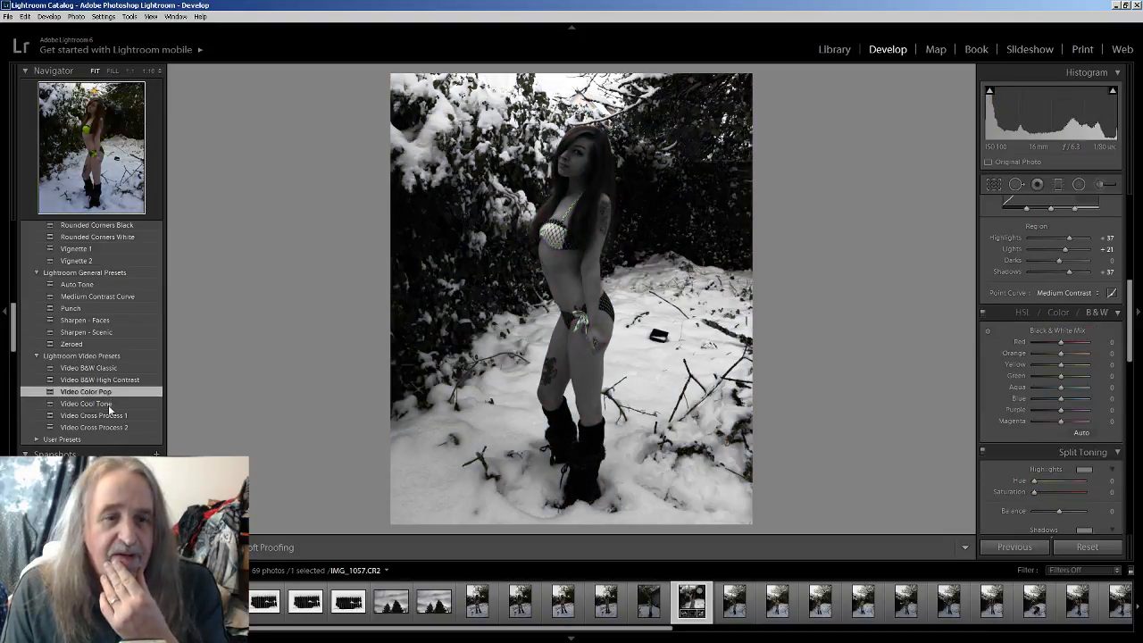
pyautogui.click(108, 404)
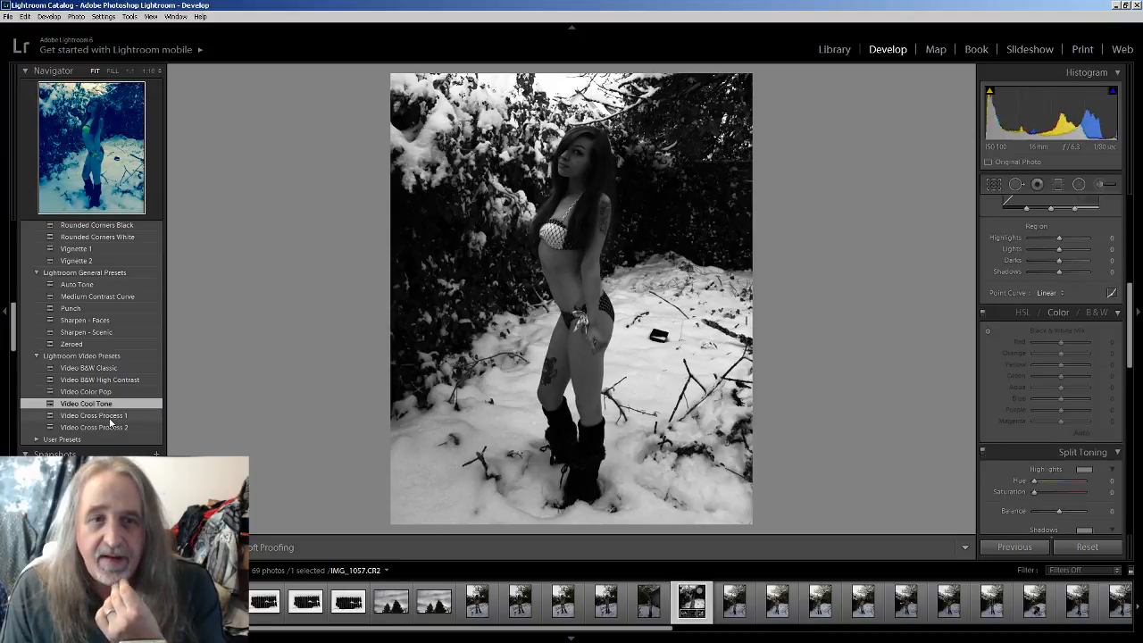
pyautogui.click(109, 416)
pyautogui.click(108, 428)
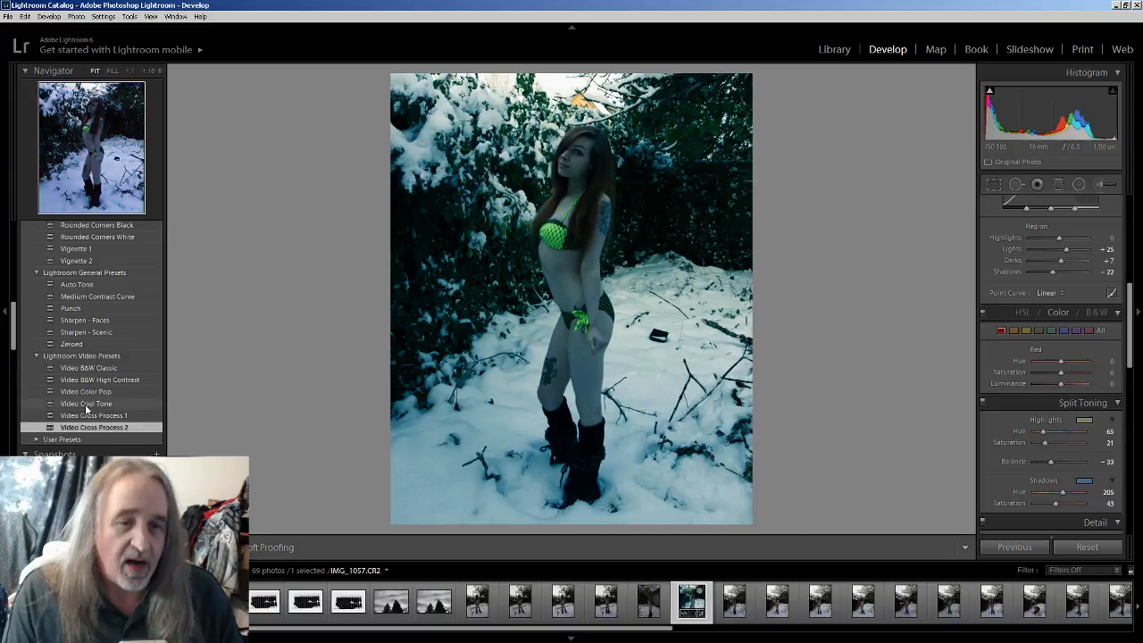
pyautogui.click(90, 405)
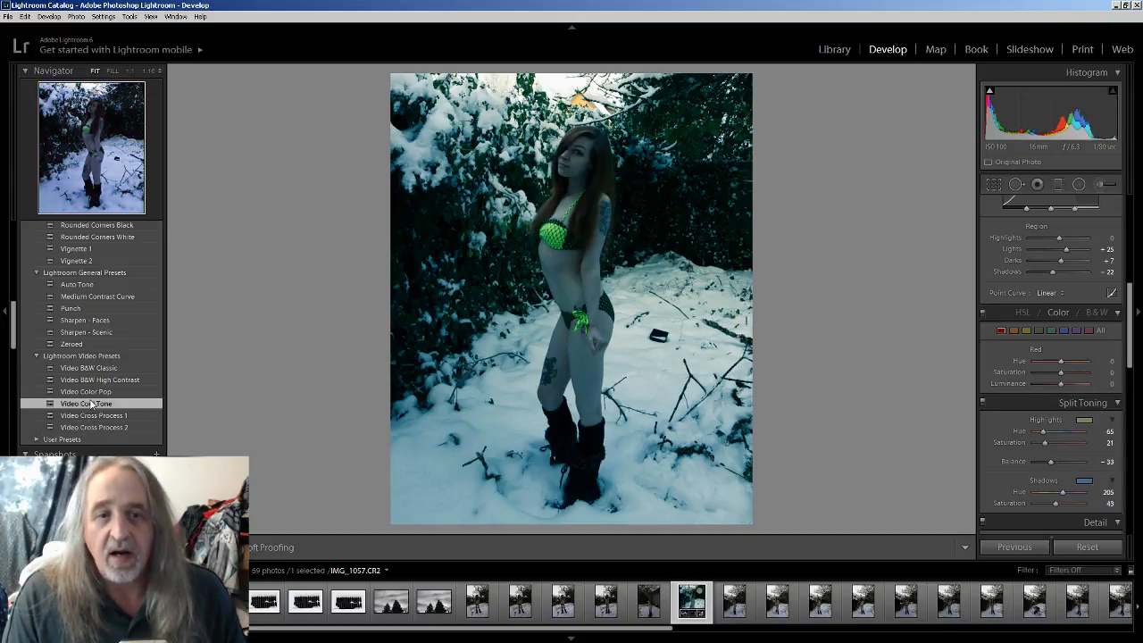
# Try the Video Color Pop and Video B&W High Contrast presets on the photo.
pyautogui.click(90, 391)
pyautogui.click(97, 382)
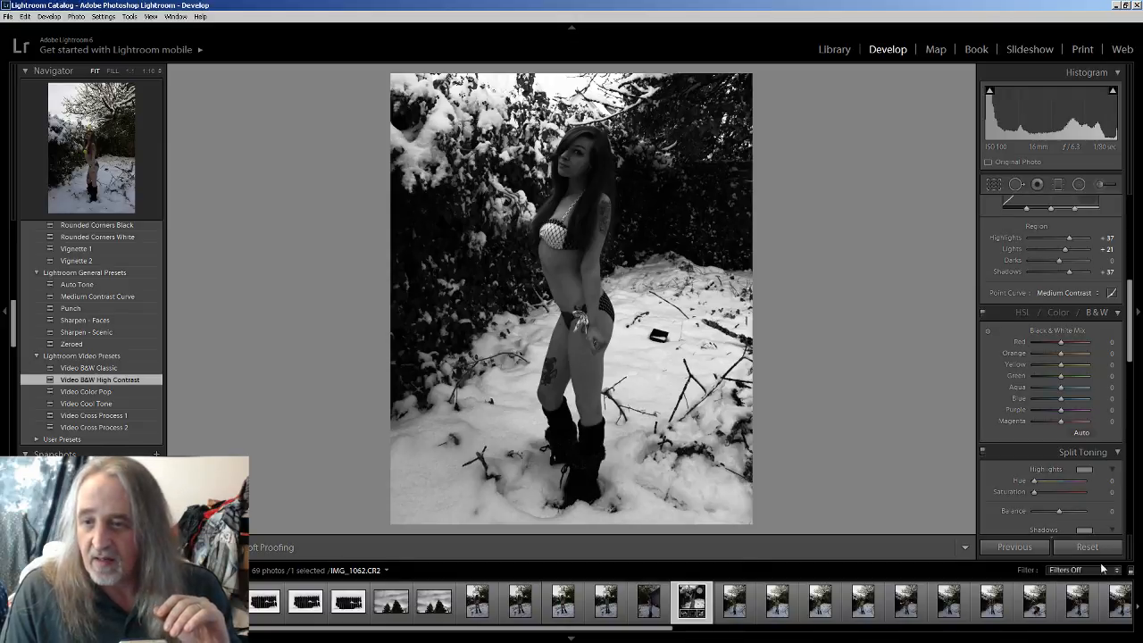
# Paste the previously used settings onto the standing snow portrait, and reset the photo to its original uncropped state.
pyautogui.click(1015, 548)
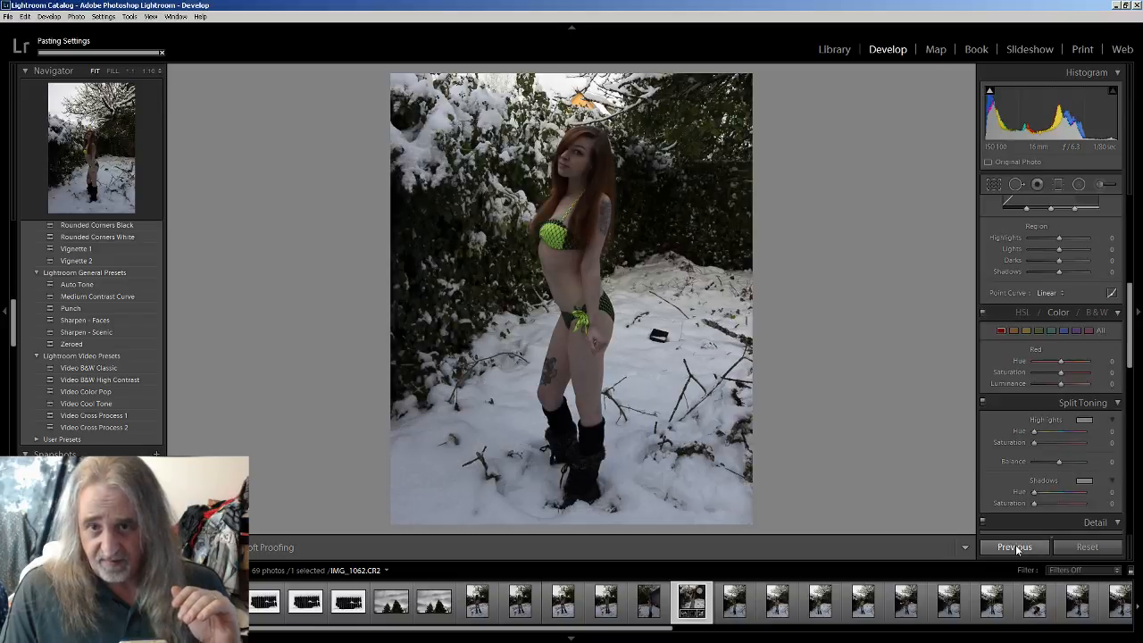
pyautogui.click(1017, 550)
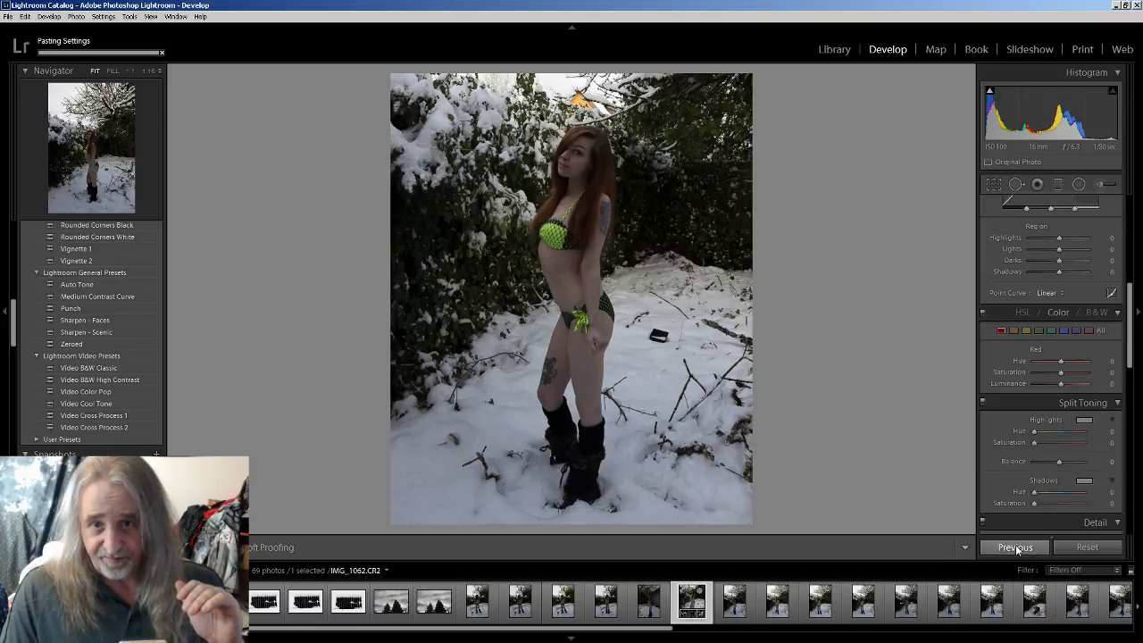
pyautogui.click(1109, 550)
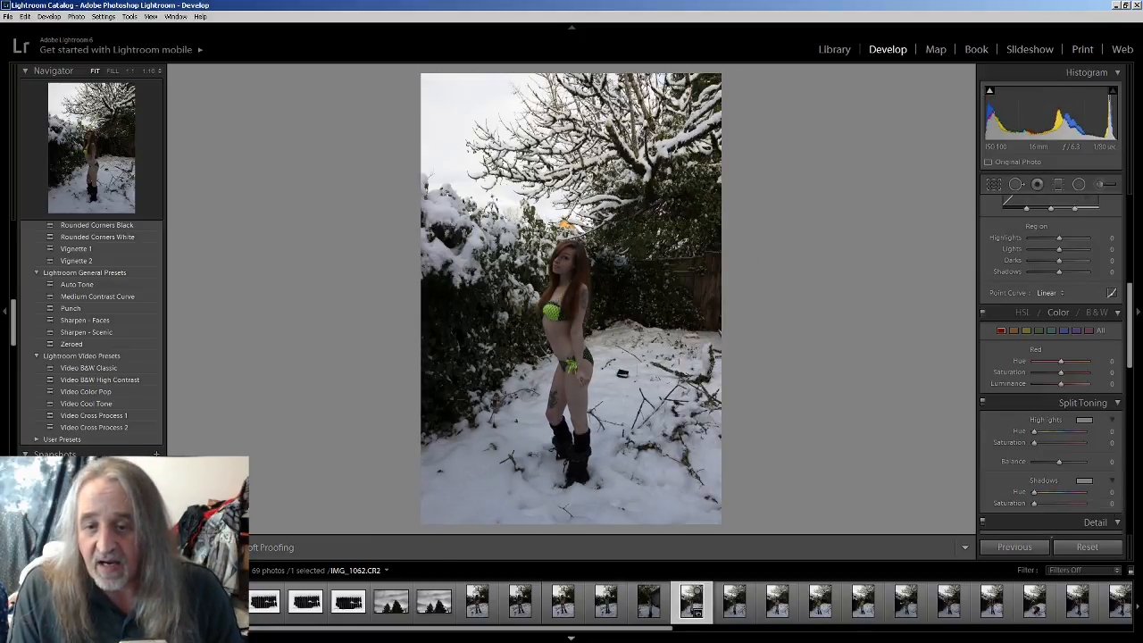
# Look through the later snow photos, from IMG_1094 back to the wide back-view shot beside the bicycle.
pyautogui.moveTo(671, 631); pyautogui.dragTo(1043, 636)
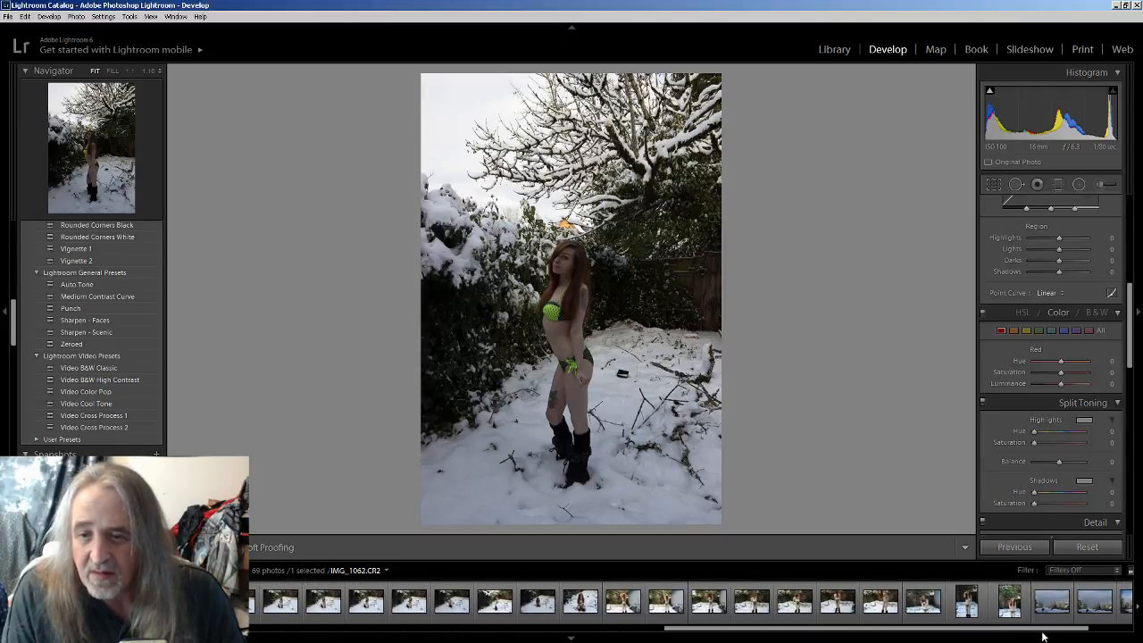
pyautogui.click(1012, 607)
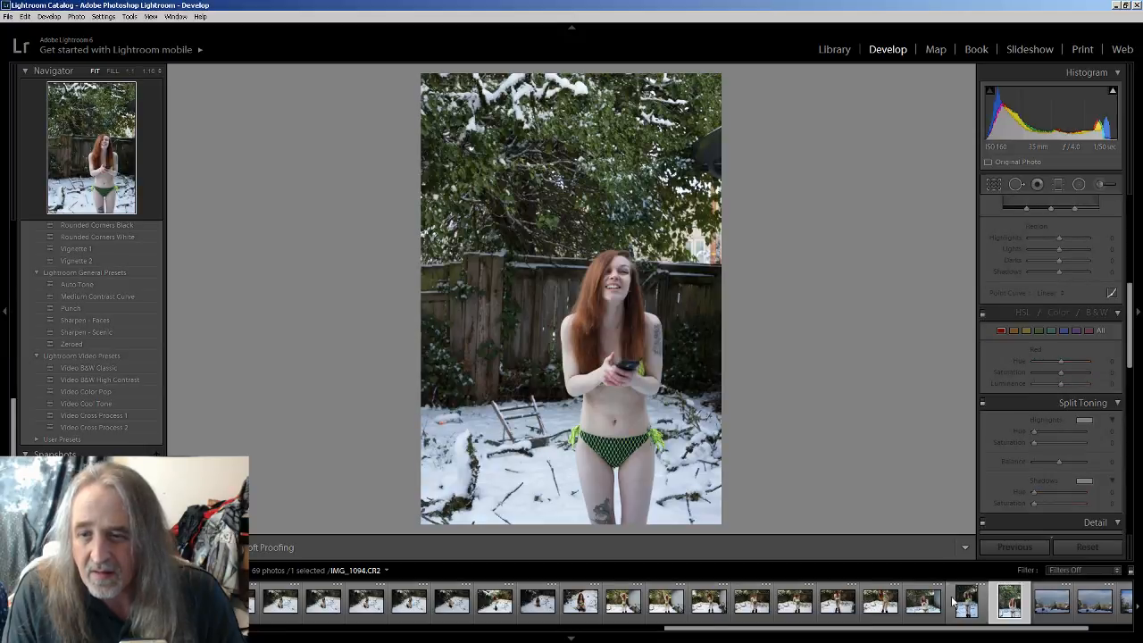
pyautogui.click(968, 606)
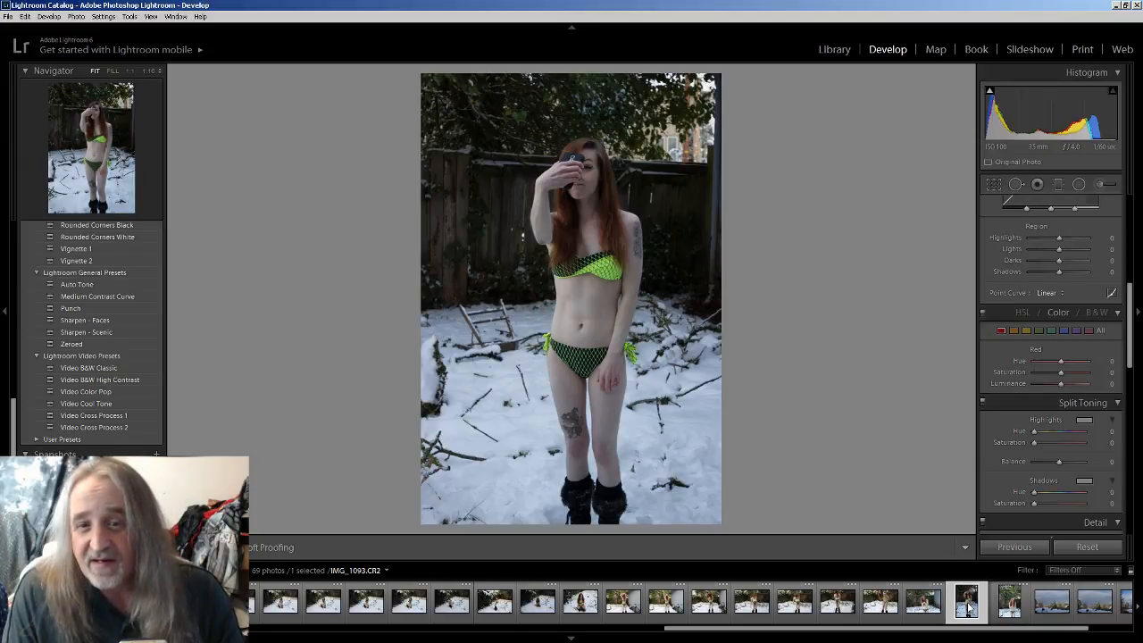
pyautogui.click(924, 610)
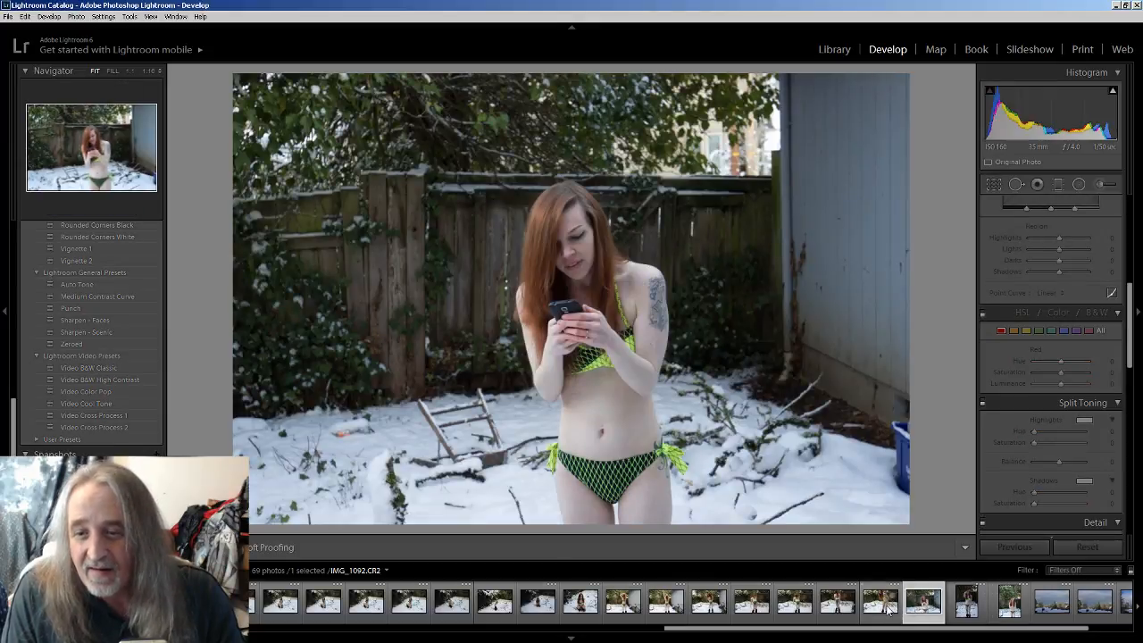
pyautogui.click(827, 610)
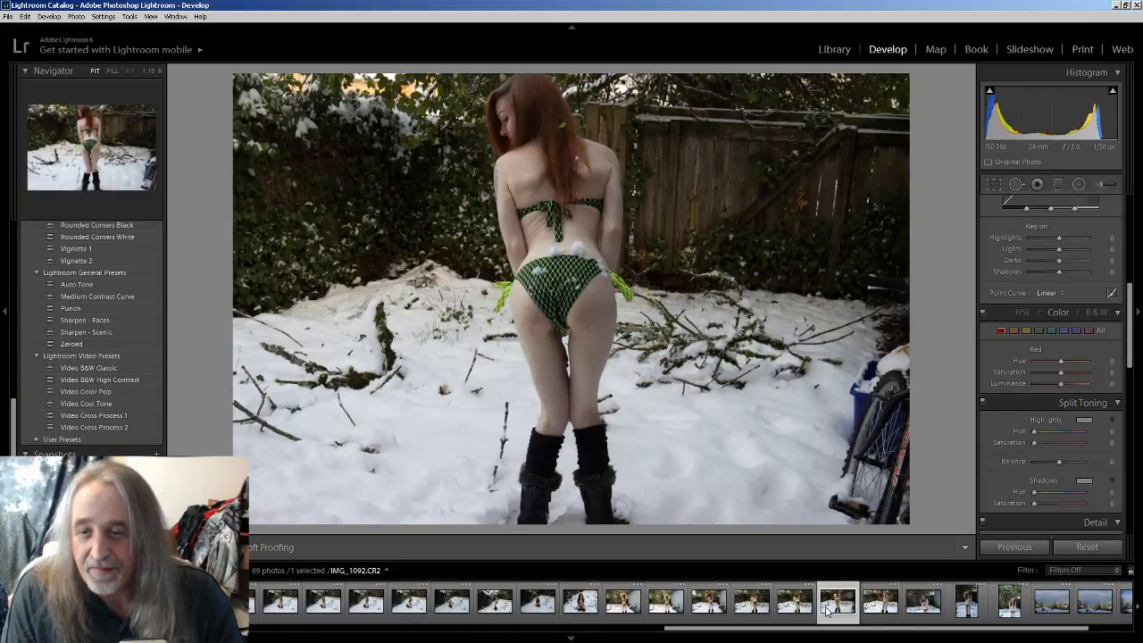
pyautogui.click(797, 608)
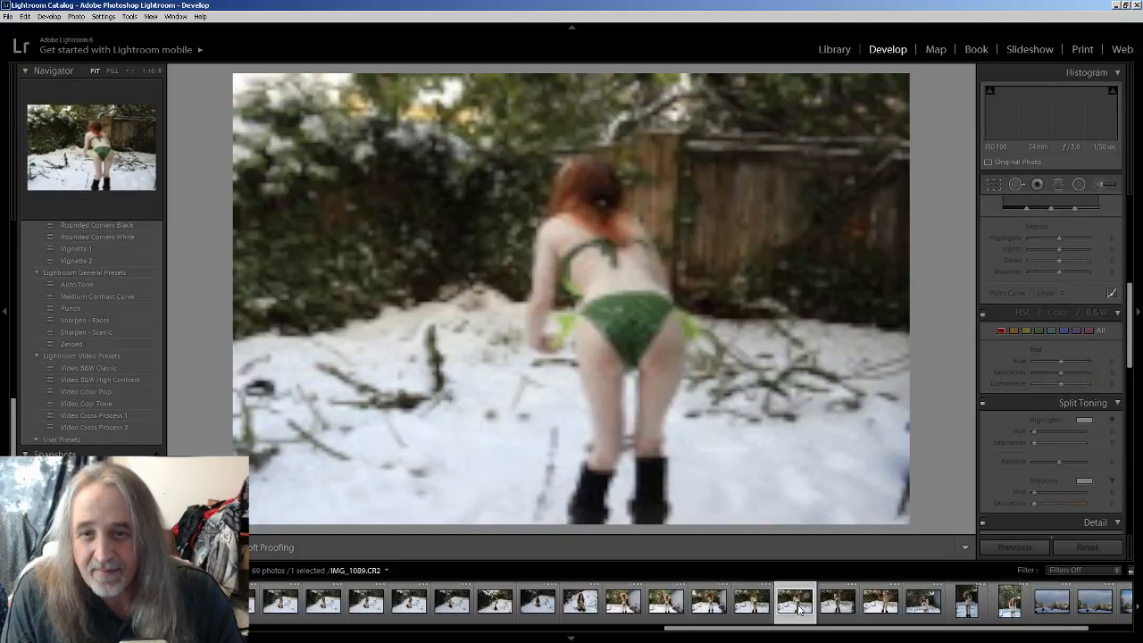
pyautogui.click(759, 608)
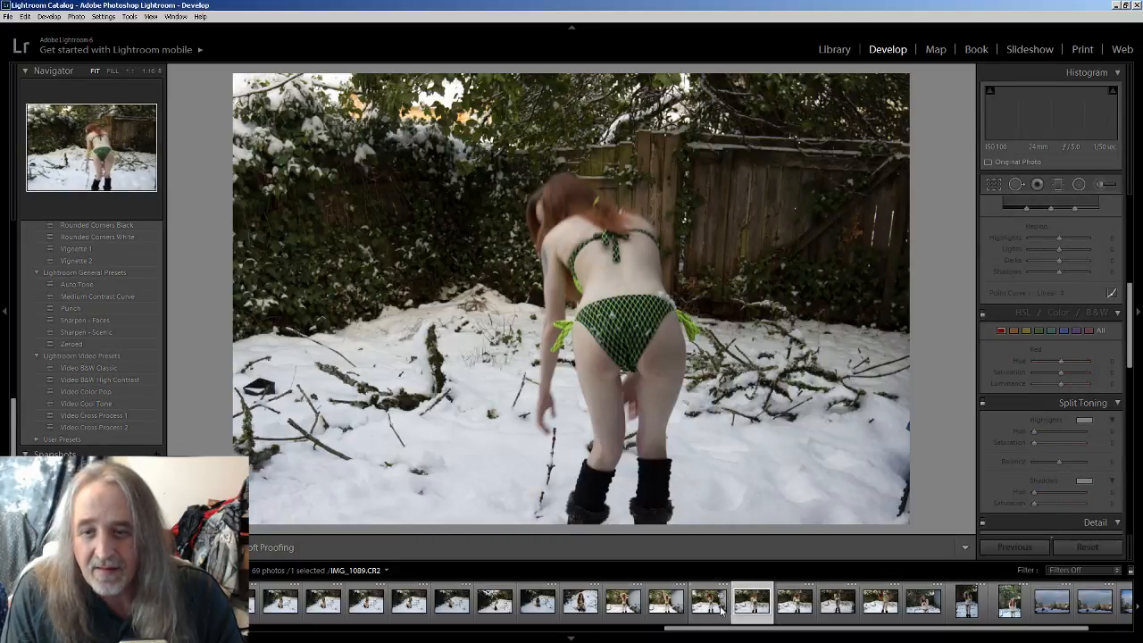
pyautogui.click(715, 609)
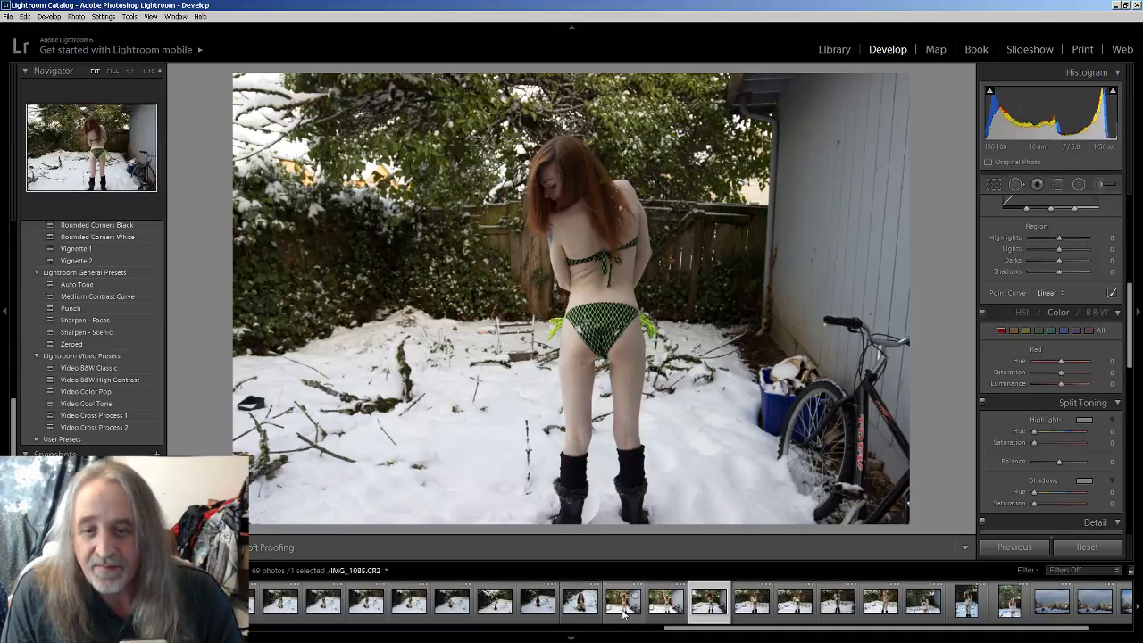
# Compare the crouching poses in the snow across four neighbouring photos.
pyautogui.click(412, 610)
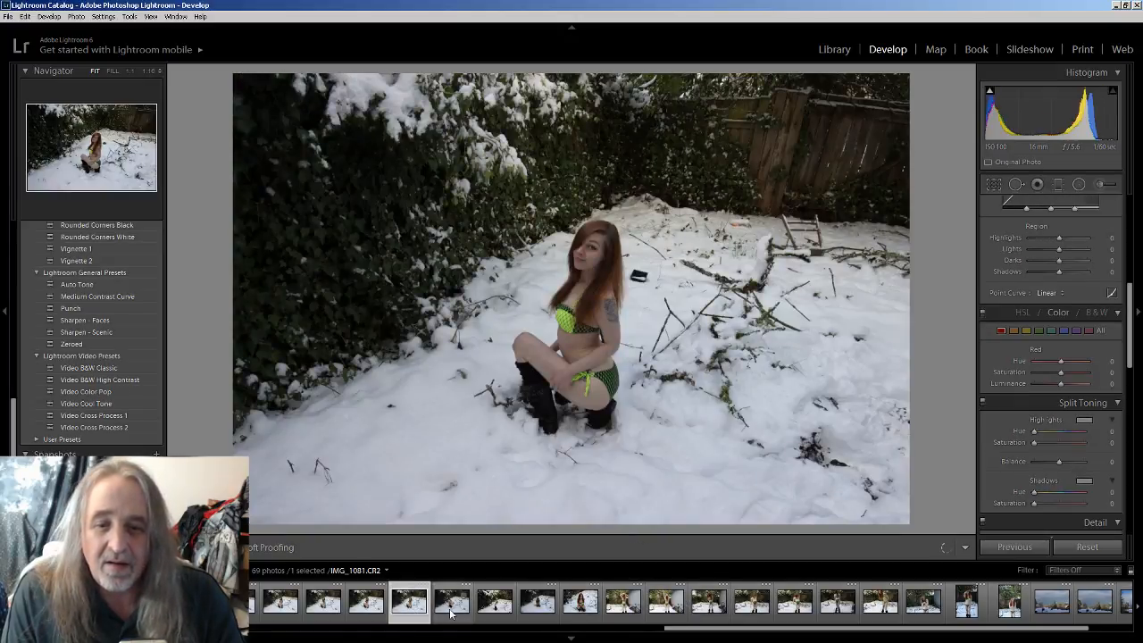
pyautogui.click(451, 603)
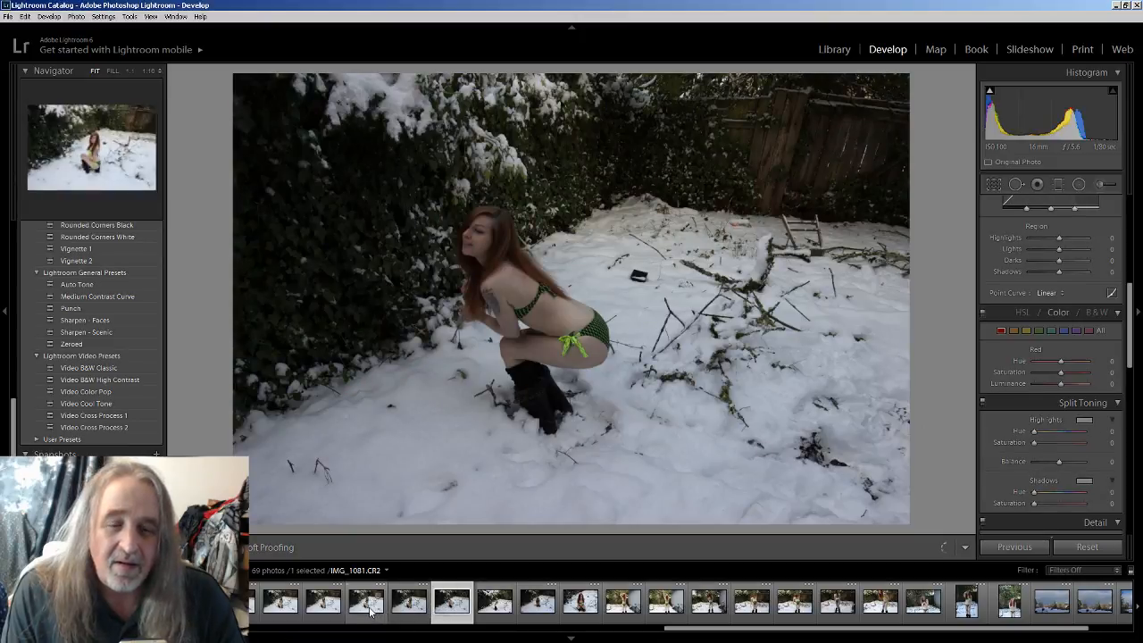
pyautogui.click(326, 610)
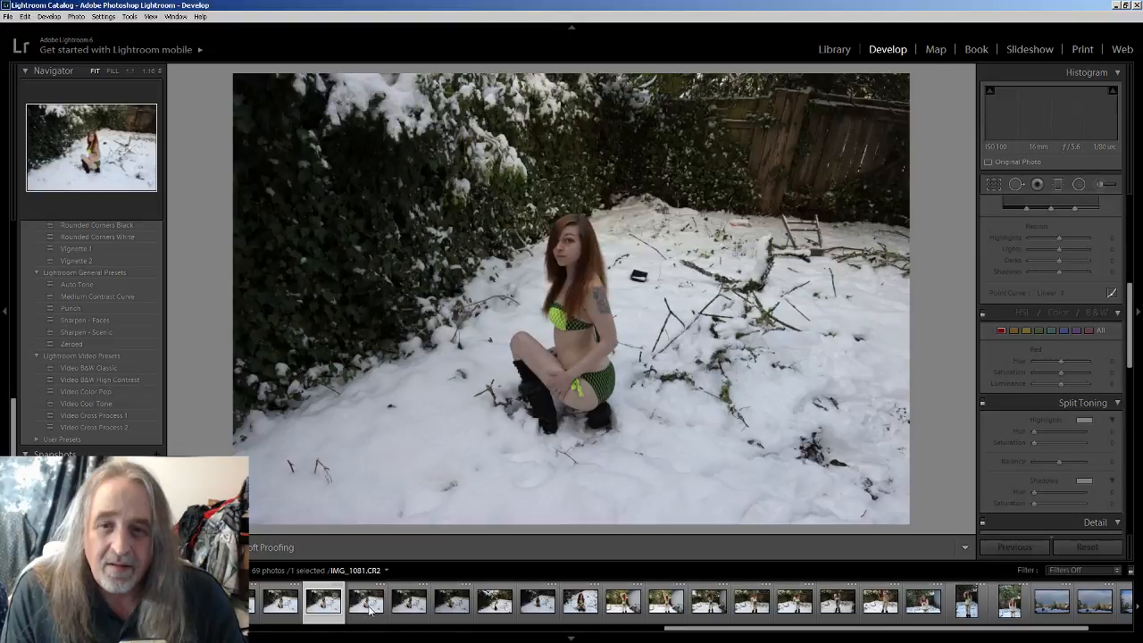
pyautogui.click(374, 610)
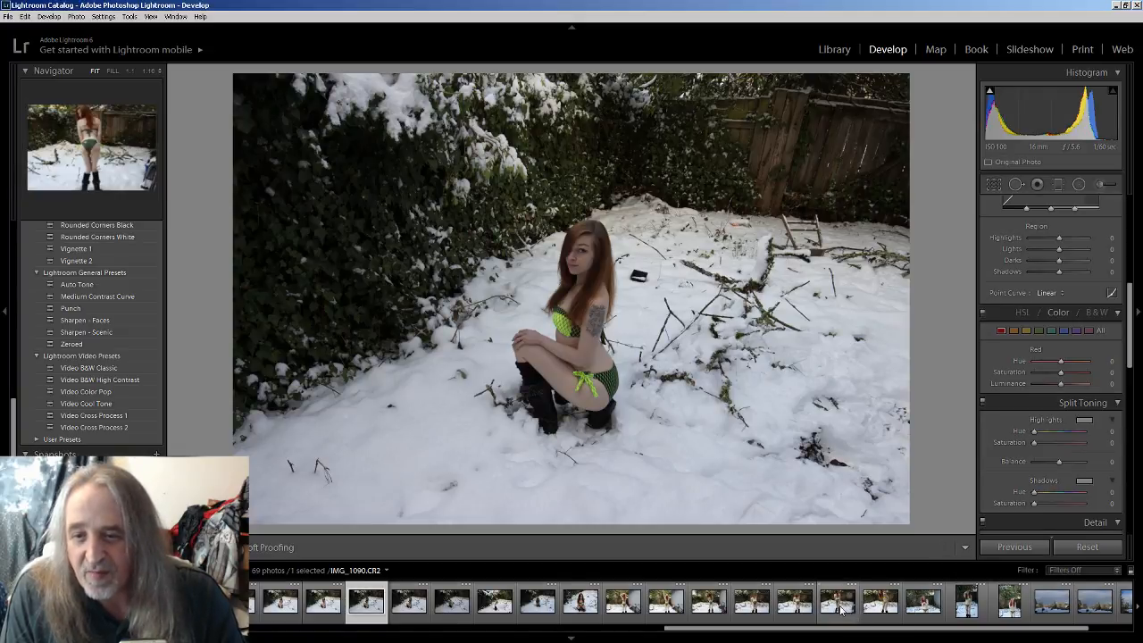
# Compare the bending back-view pose with its neighbouring shot, and examine the back-view photo more closely.
pyautogui.click(840, 610)
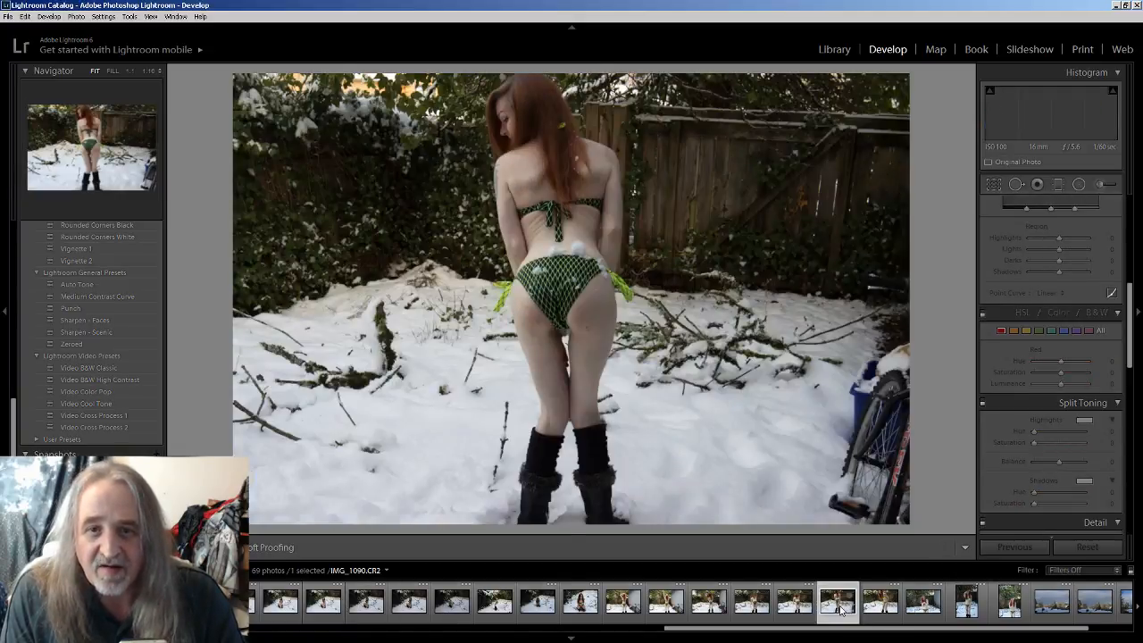
pyautogui.press('Left')
pyautogui.click(887, 612)
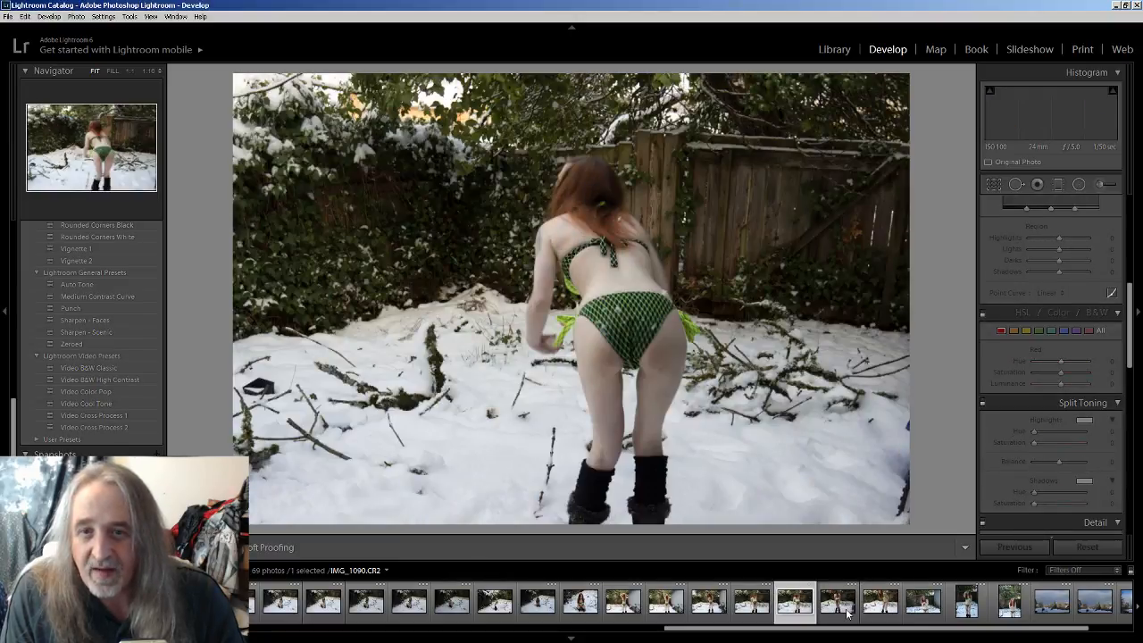
pyautogui.click(846, 612)
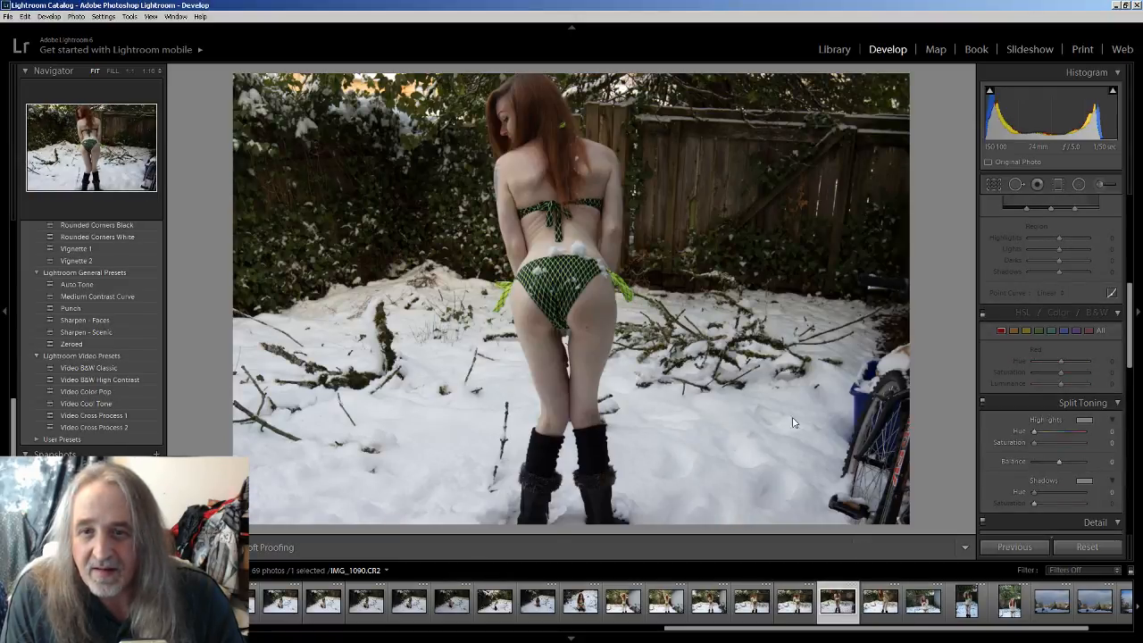
pyautogui.click(589, 308)
pyautogui.click(590, 309)
pyautogui.click(626, 325)
pyautogui.click(627, 325)
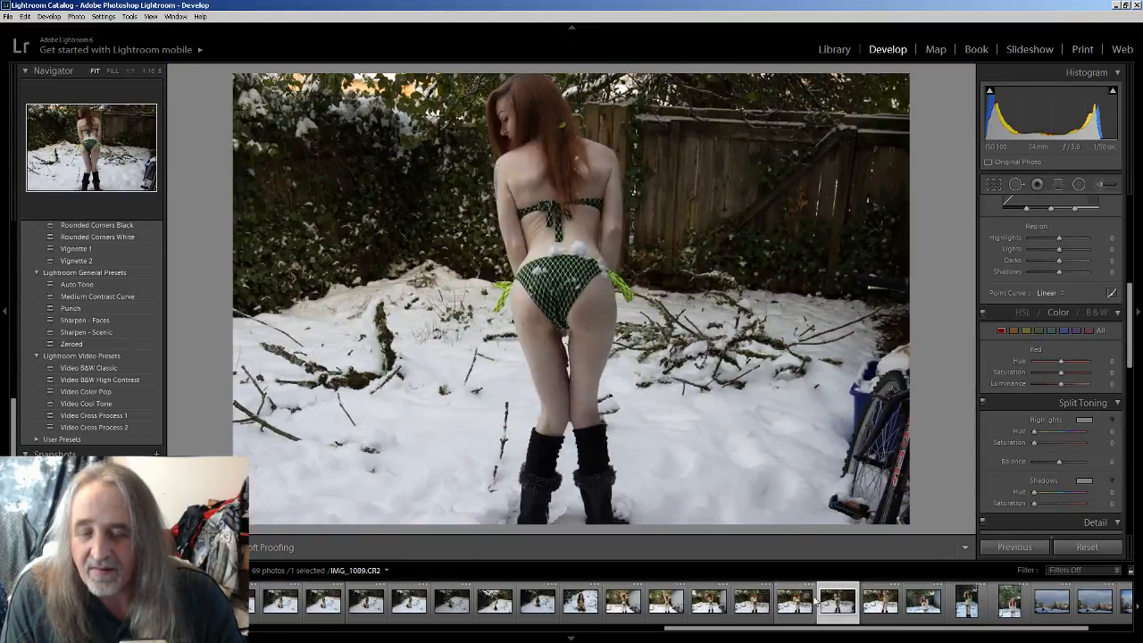
# Straighten the wide back-view photo with the bicycle to an angle of -2.85 in Crop & Straighten.
pyautogui.click(707, 607)
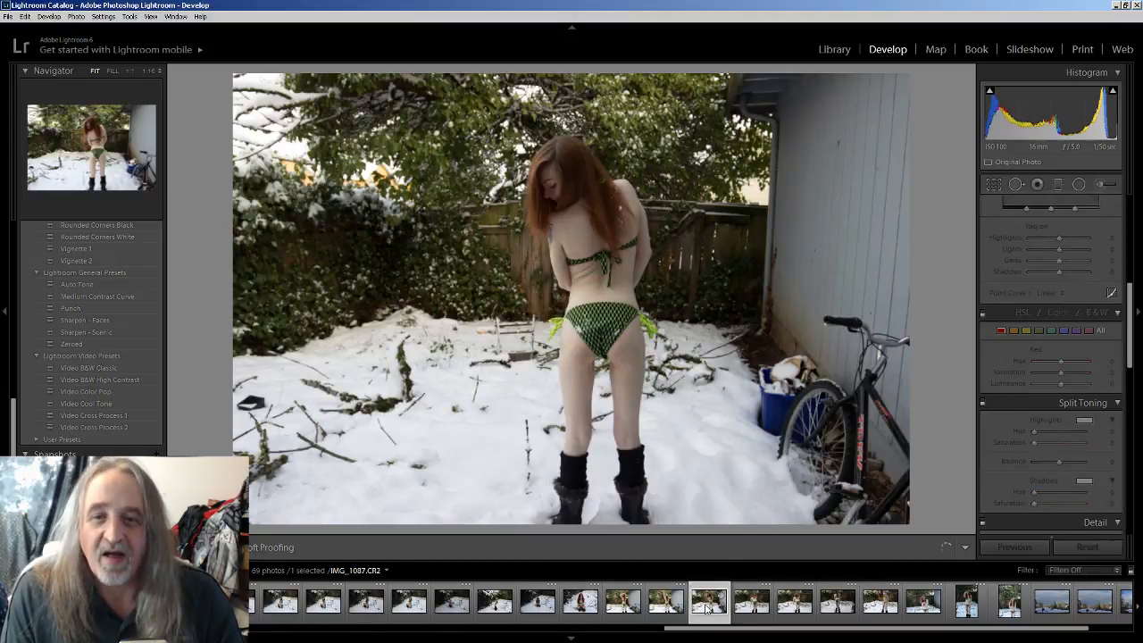
pyautogui.click(993, 186)
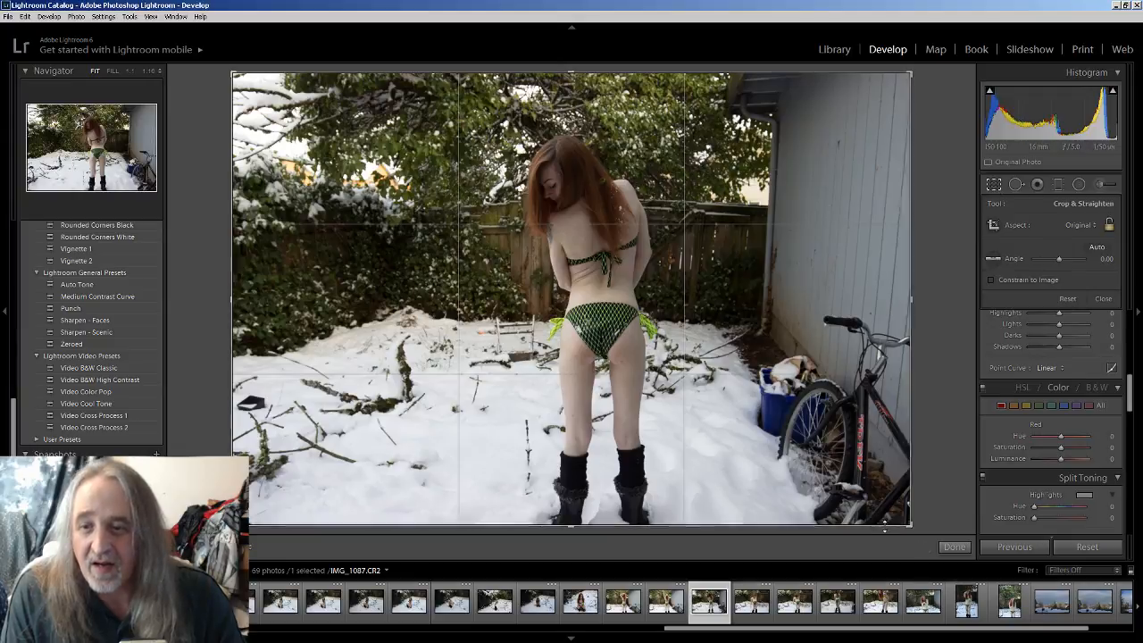
pyautogui.moveTo(912, 528); pyautogui.dragTo(933, 517)
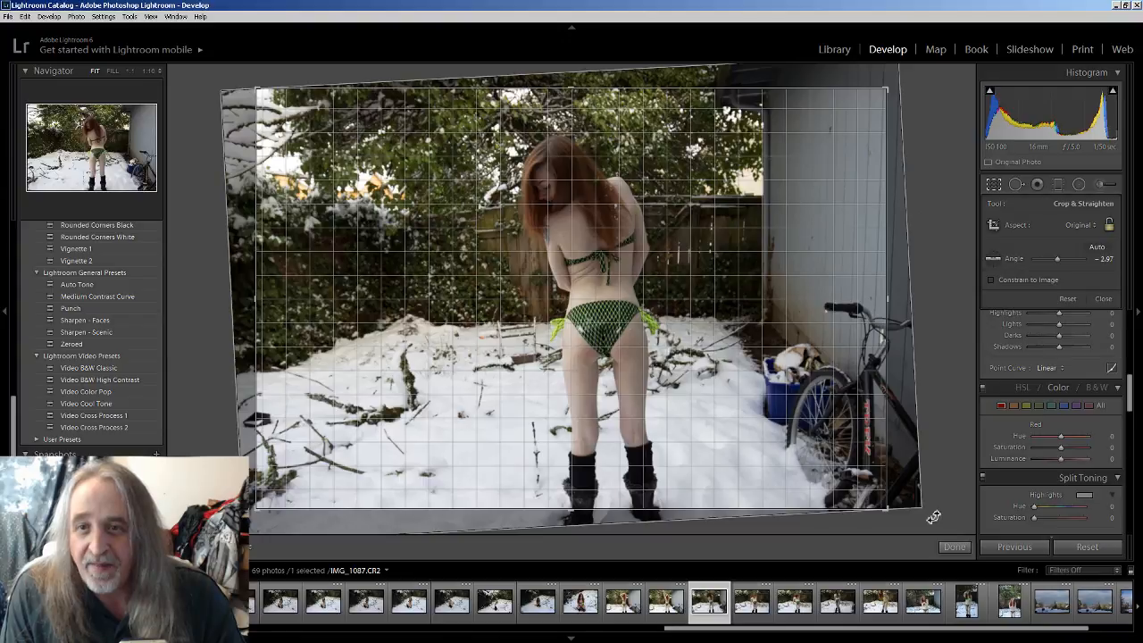
pyautogui.moveTo(934, 517); pyautogui.dragTo(933, 519)
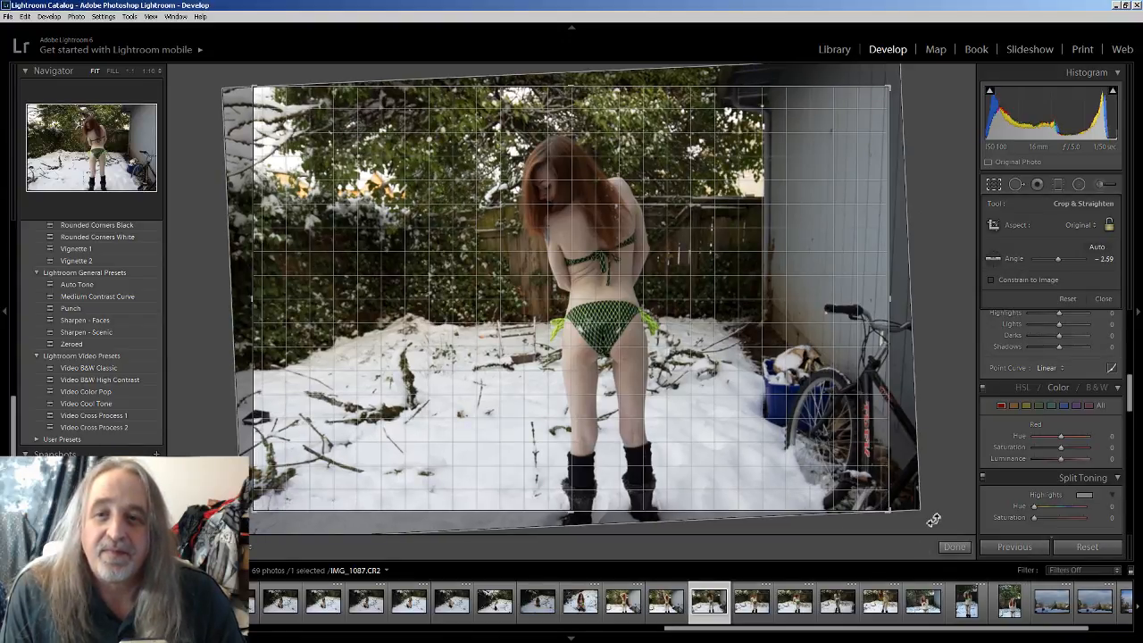
pyautogui.moveTo(933, 520); pyautogui.dragTo(933, 518)
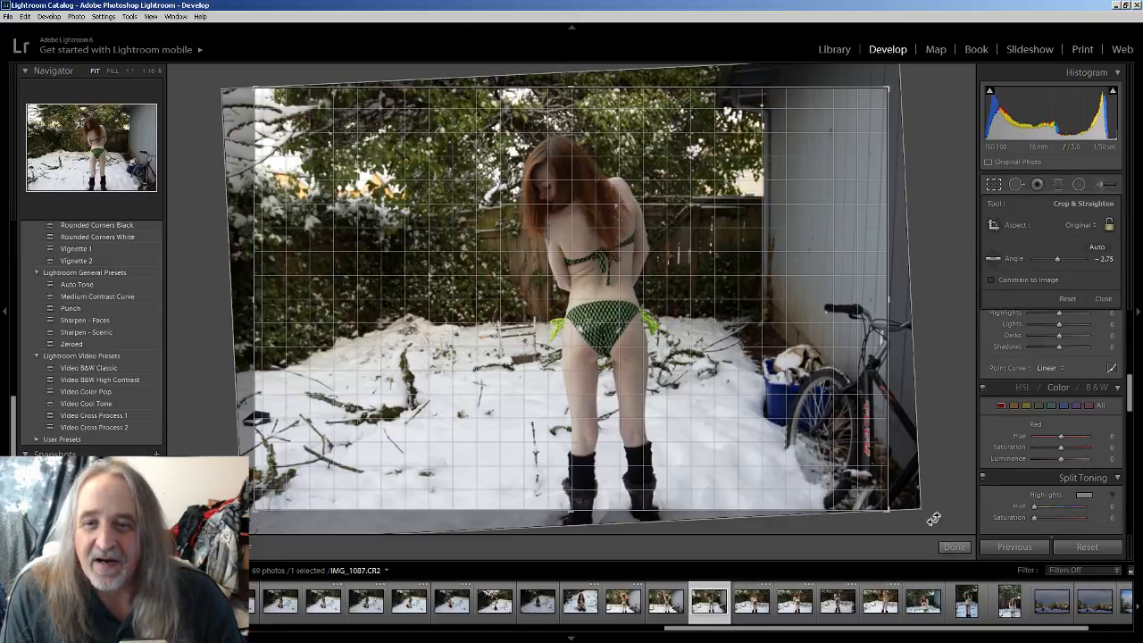
pyautogui.moveTo(934, 518); pyautogui.dragTo(931, 518)
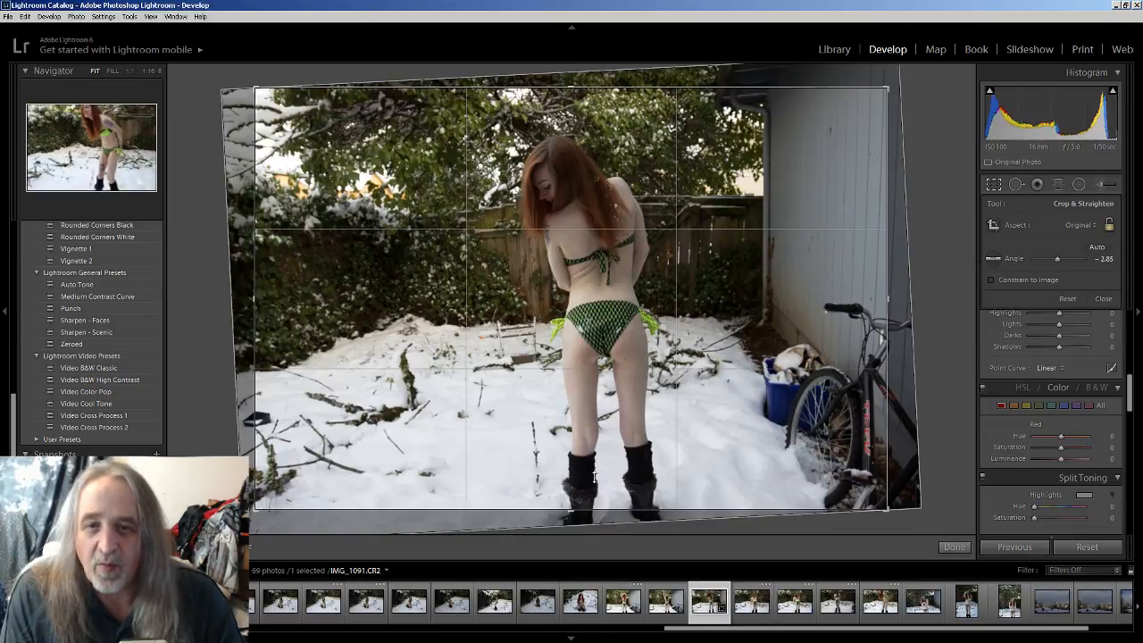
# Narrow the crop on both sides to a portrait frame around the model, cutting out the wall and bicycle.
pyautogui.moveTo(592, 200); pyautogui.dragTo(546, 171)
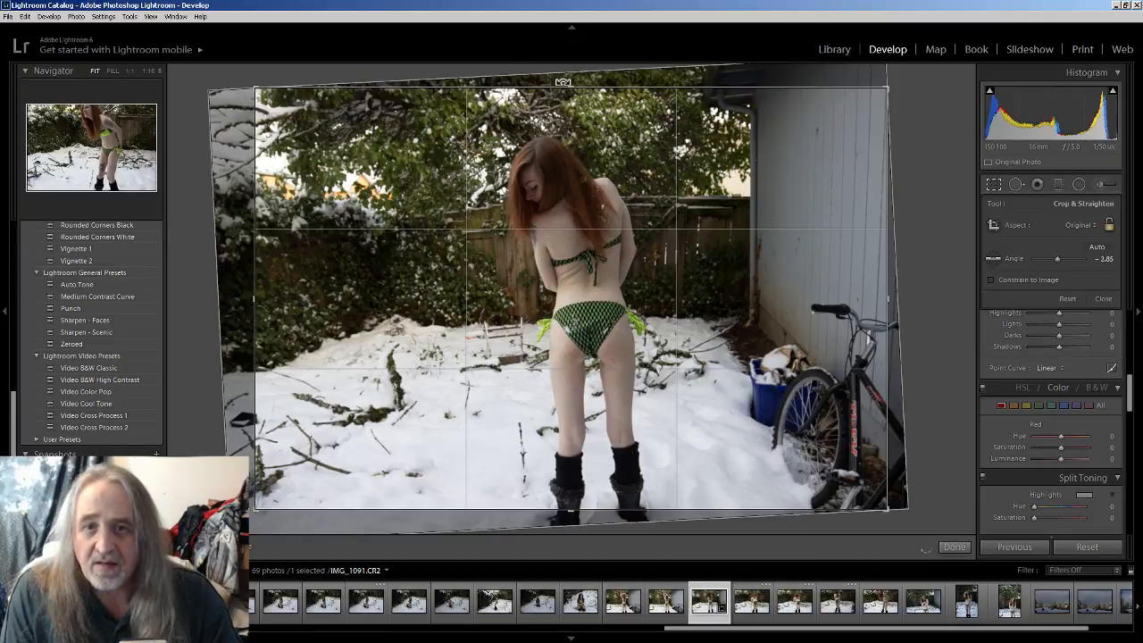
pyautogui.moveTo(254, 302); pyautogui.dragTo(342, 300)
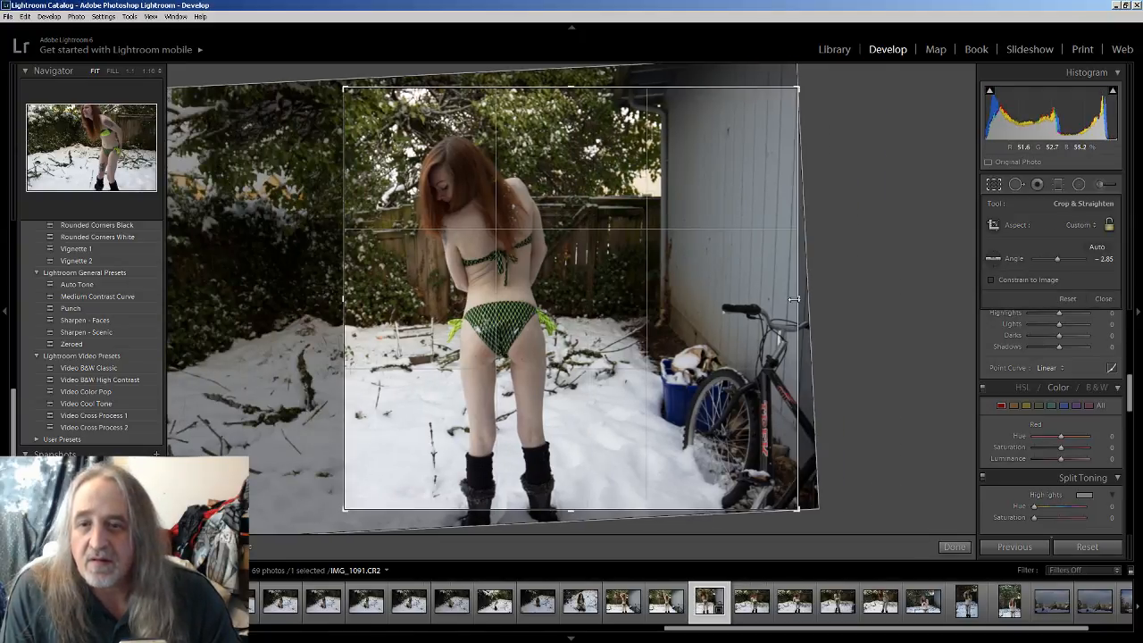
pyautogui.moveTo(796, 300); pyautogui.dragTo(710, 313)
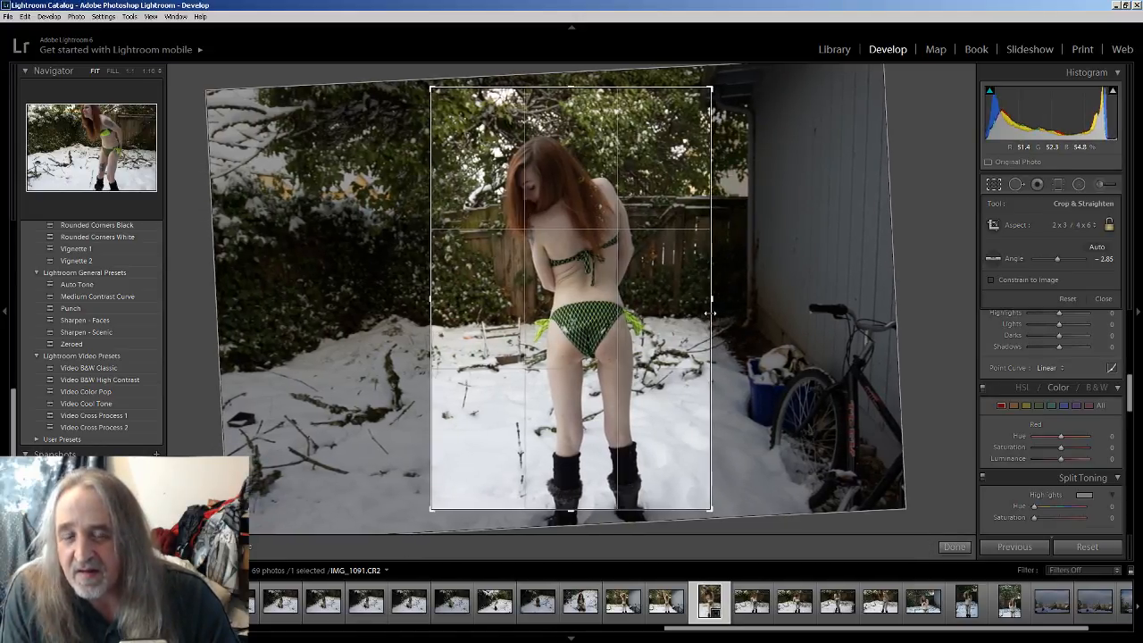
pyautogui.moveTo(431, 305); pyautogui.dragTo(445, 305)
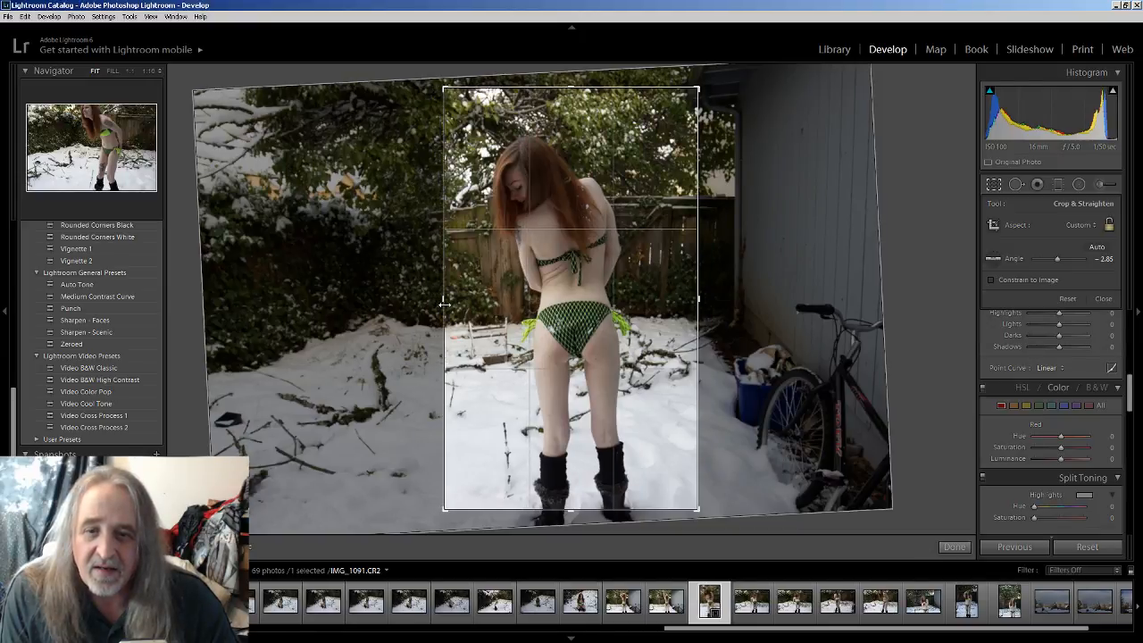
# Reposition the photo within the portrait crop to include the boots, trim the frame's height slightly, and apply the crop.
pyautogui.moveTo(596, 381); pyautogui.dragTo(599, 373)
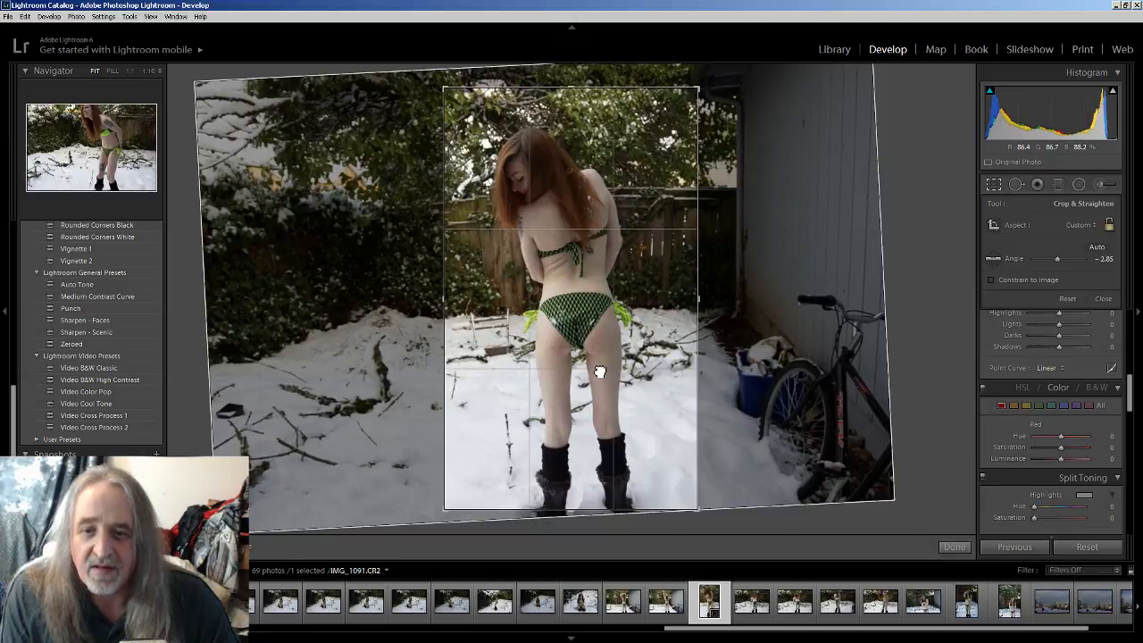
pyautogui.moveTo(599, 370); pyautogui.dragTo(595, 370)
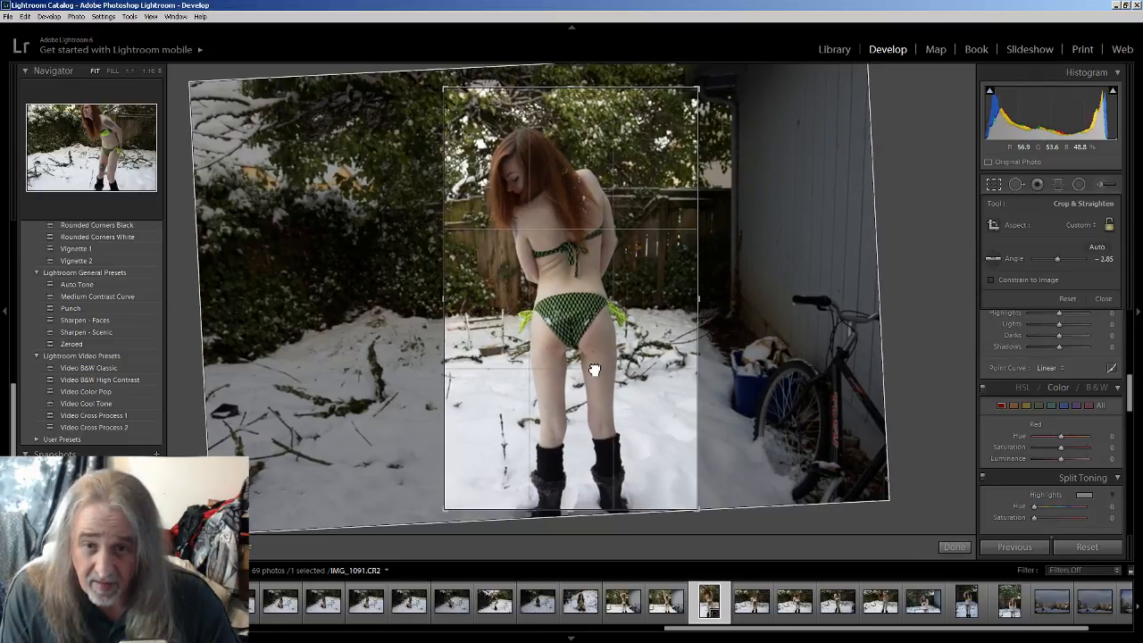
pyautogui.moveTo(581, 85); pyautogui.dragTo(581, 90)
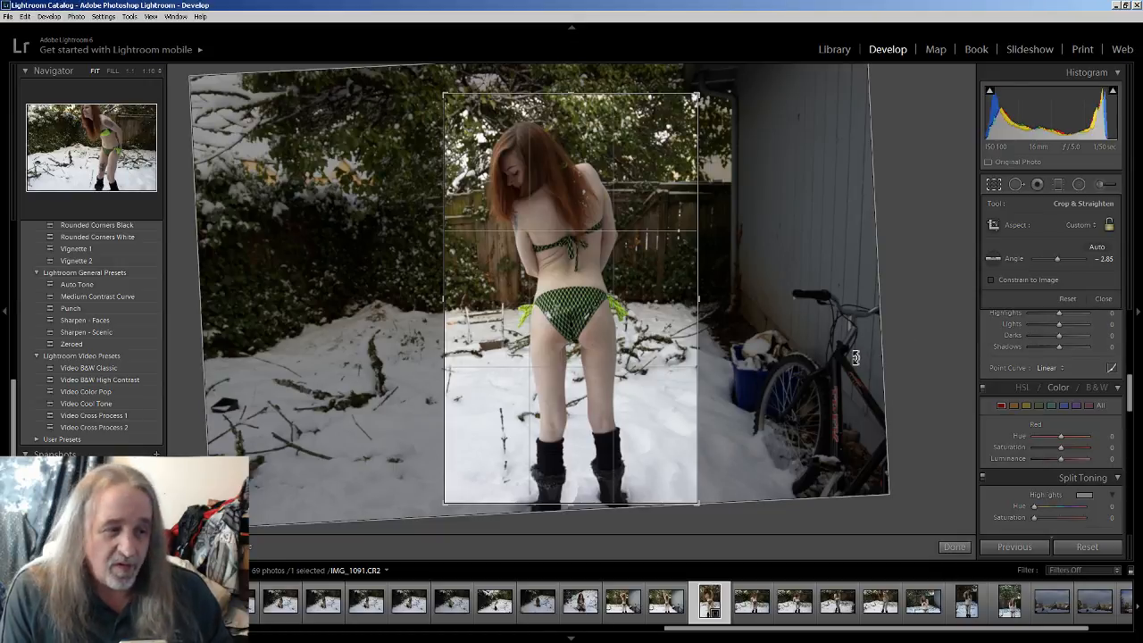
pyautogui.click(952, 548)
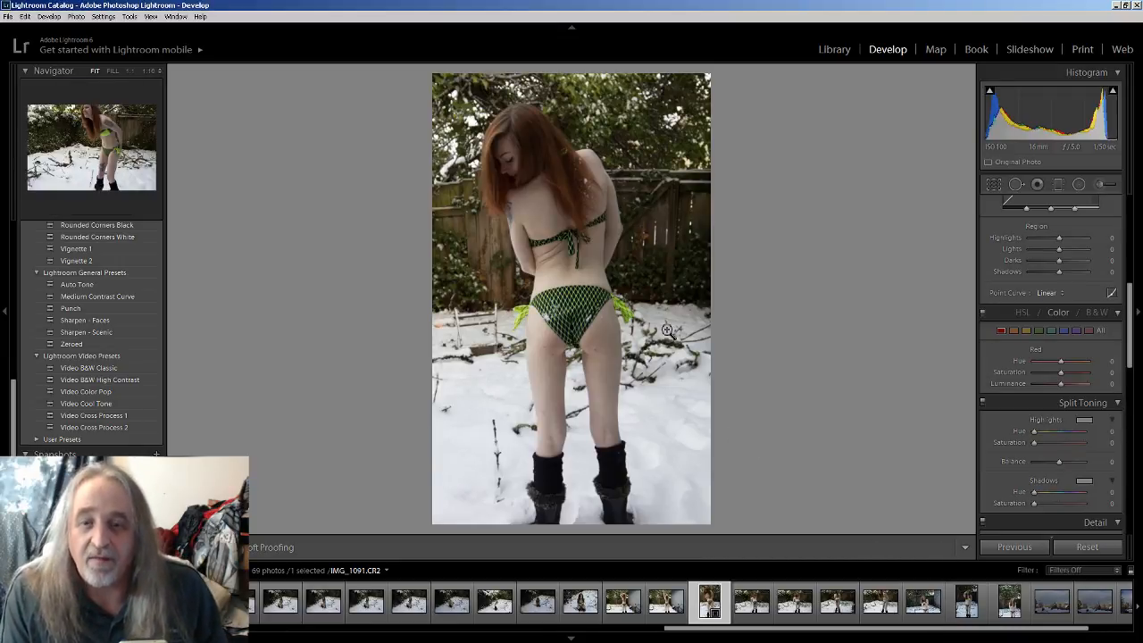
# Reopen Crop & Straighten on the portrait-cropped back-view photo and set the straightening angle to -0.81.
pyautogui.click(995, 184)
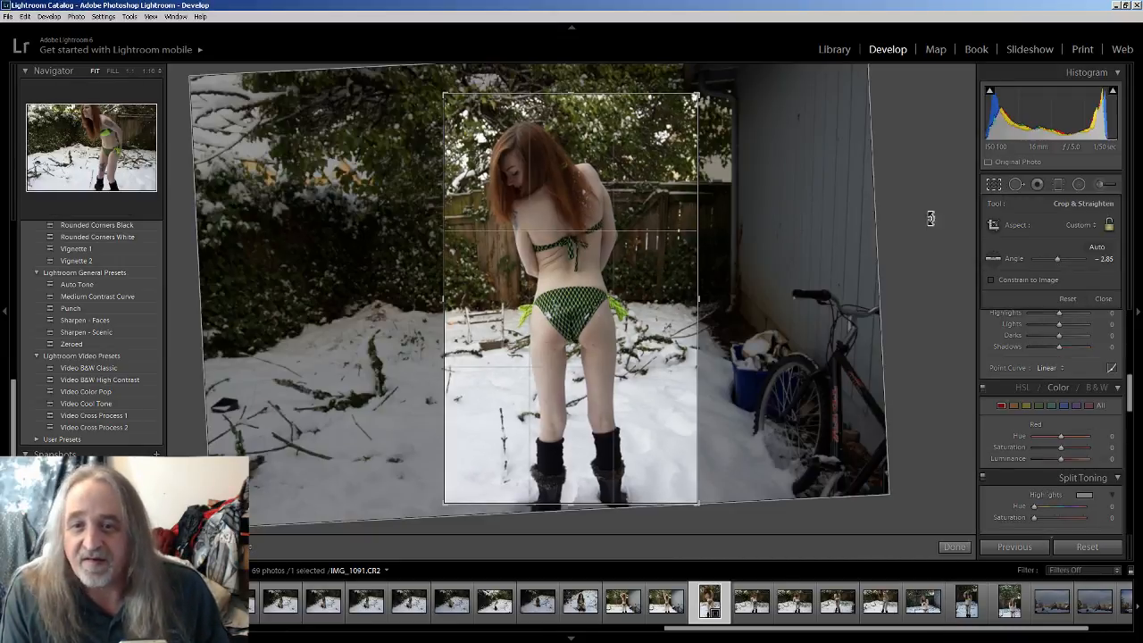
pyautogui.moveTo(703, 513); pyautogui.dragTo(697, 518)
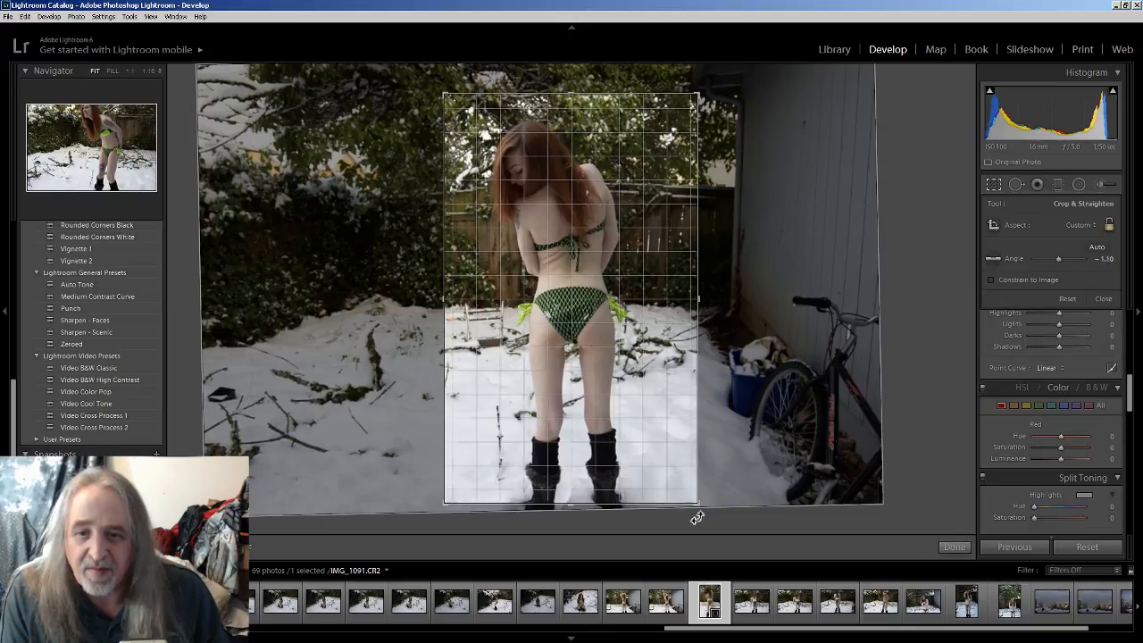
pyautogui.moveTo(585, 515); pyautogui.dragTo(586, 519)
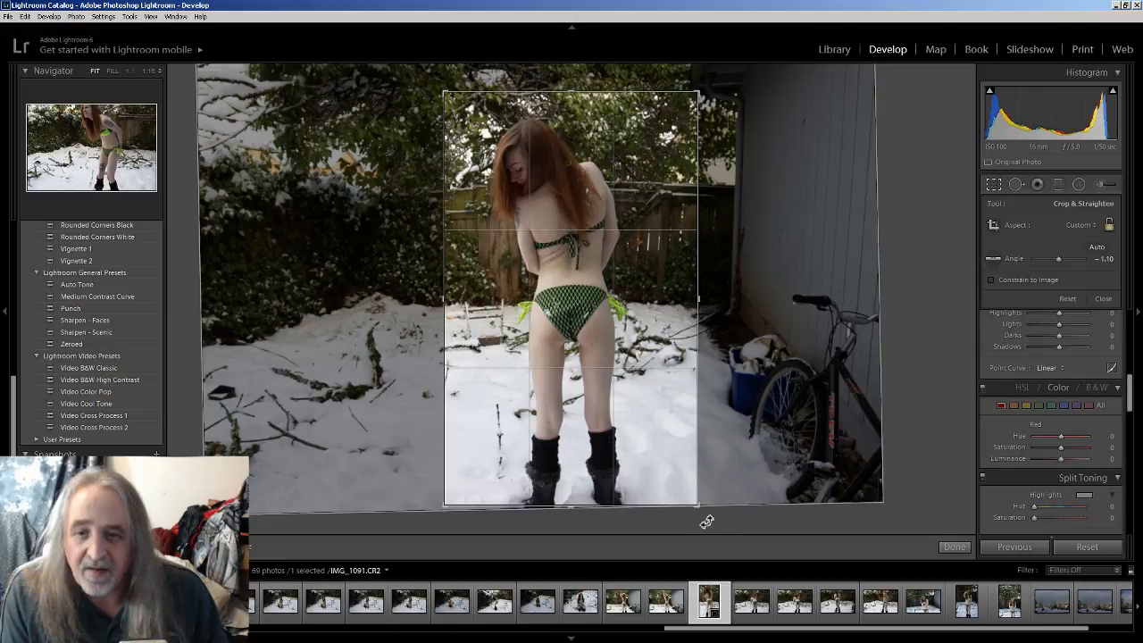
pyautogui.moveTo(707, 512); pyautogui.dragTo(706, 513)
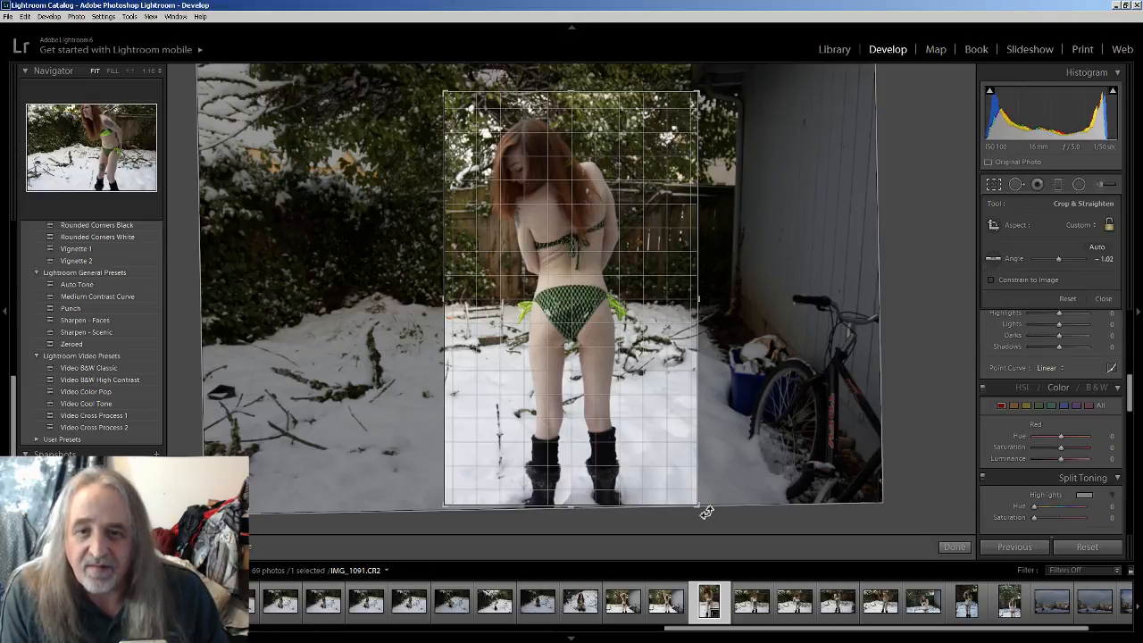
pyautogui.moveTo(707, 513); pyautogui.dragTo(707, 514)
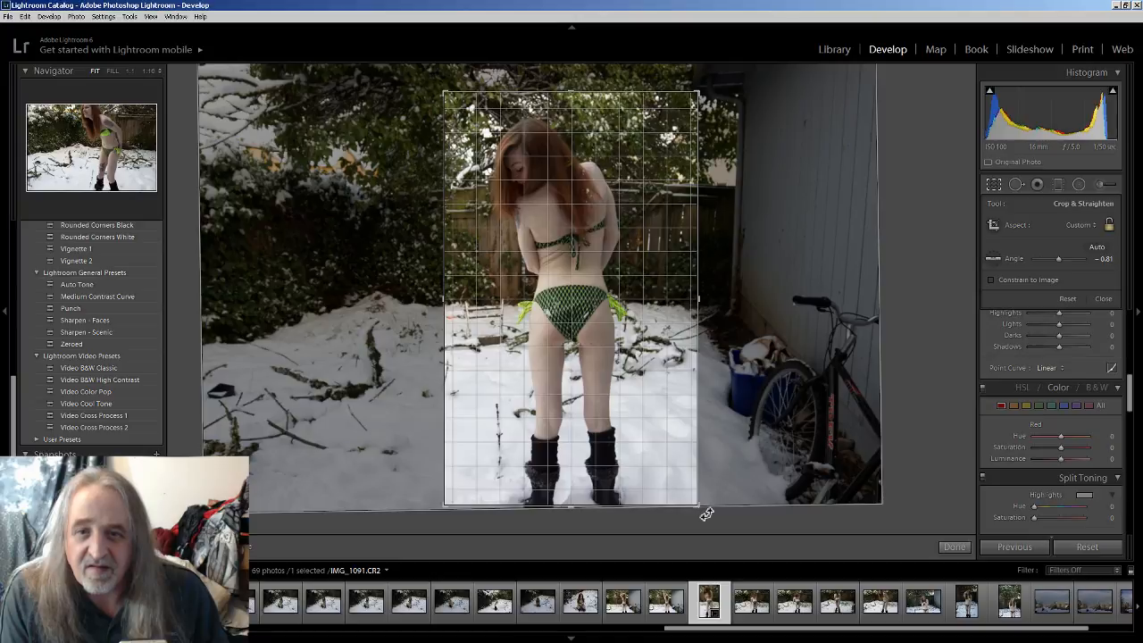
pyautogui.moveTo(706, 515); pyautogui.dragTo(703, 515)
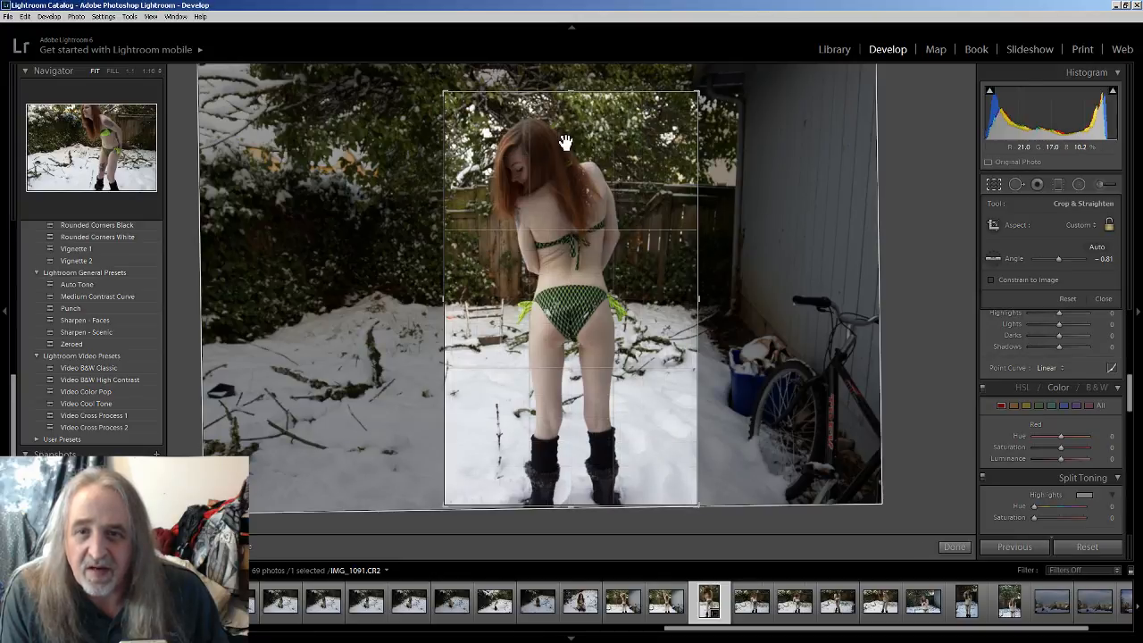
# Fine-tune the photo's placement within the portrait crop frame and apply the crop.
pyautogui.moveTo(562, 120); pyautogui.dragTo(564, 103)
pyautogui.moveTo(565, 103); pyautogui.dragTo(565, 97)
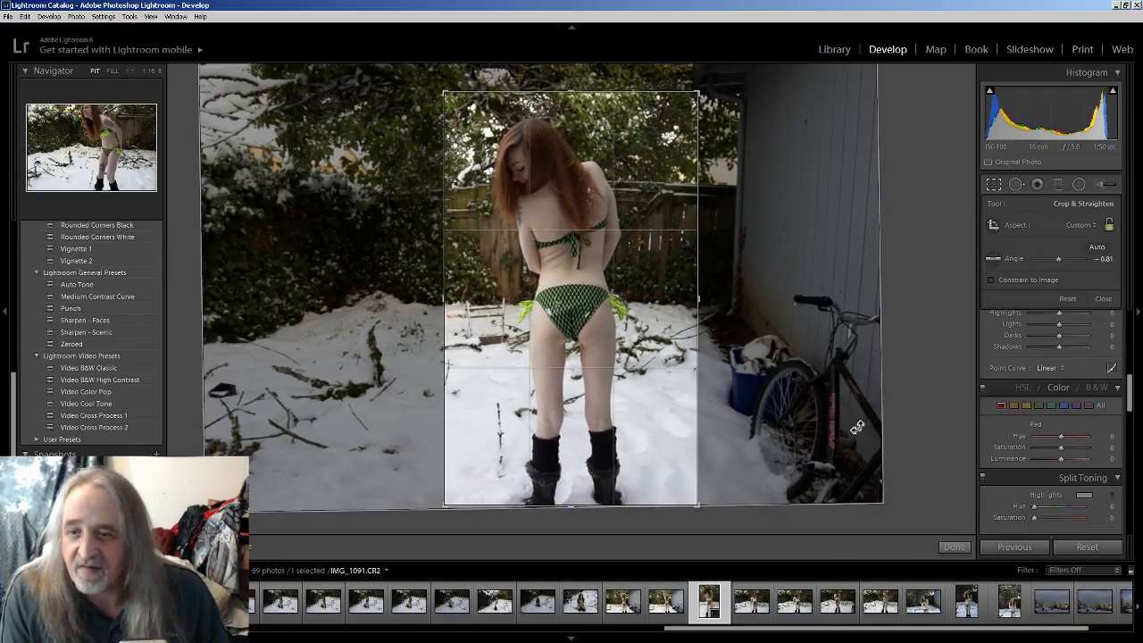
pyautogui.click(954, 547)
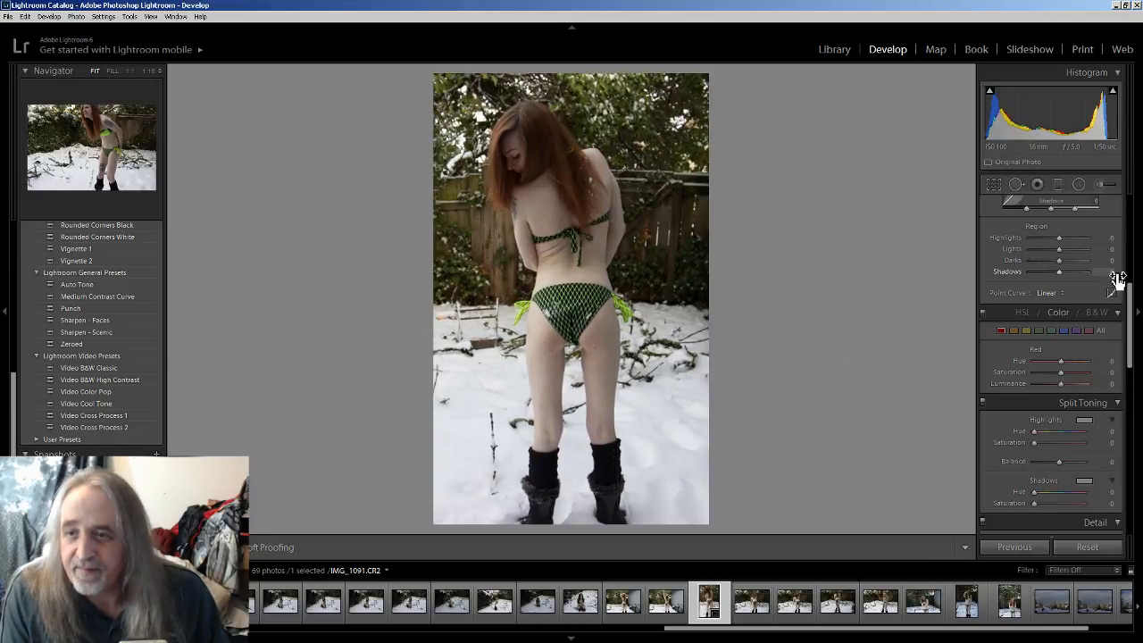
# Try a slight positive post-crop vignette in Effects, and set its Amount back to 0.
pyautogui.moveTo(1131, 294); pyautogui.dragTo(1137, 467)
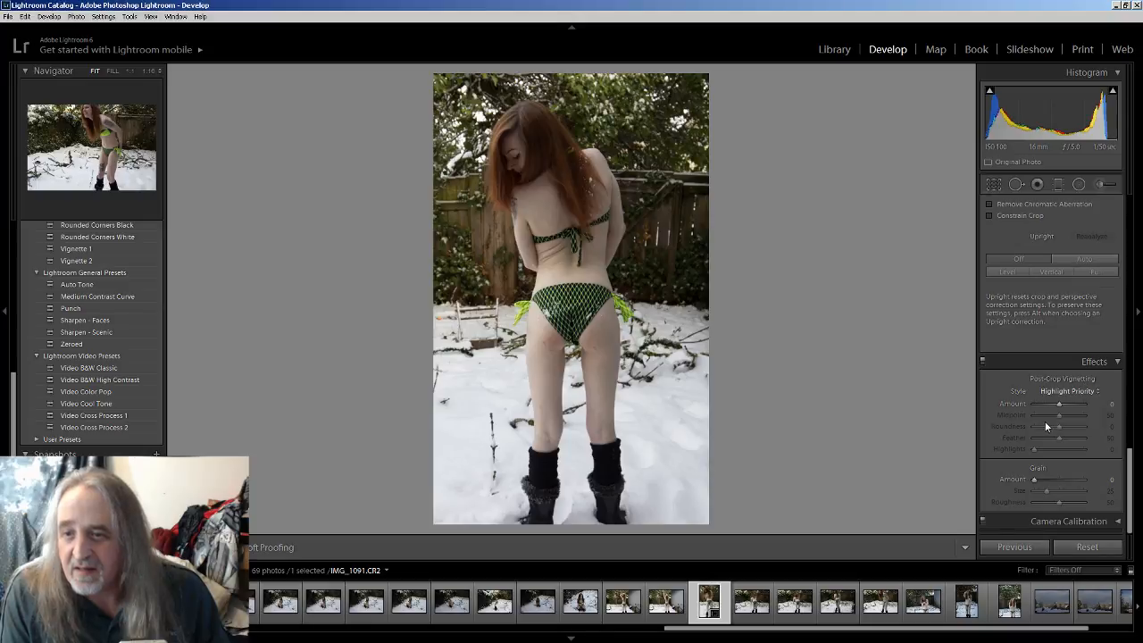
pyautogui.moveTo(1060, 404)
pyautogui.mouseDown()
pyautogui.moveTo(1077, 407)
pyautogui.moveTo(1027, 403)
pyautogui.moveTo(1095, 410)
pyautogui.moveTo(1061, 411)
pyautogui.mouseUp()
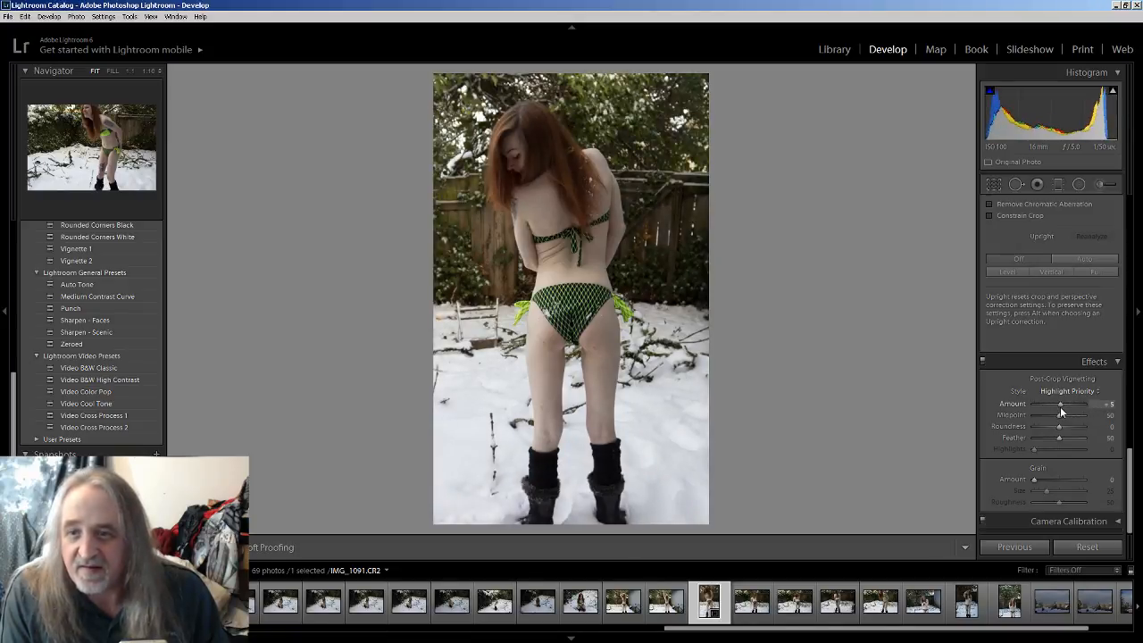
pyautogui.click(1107, 407)
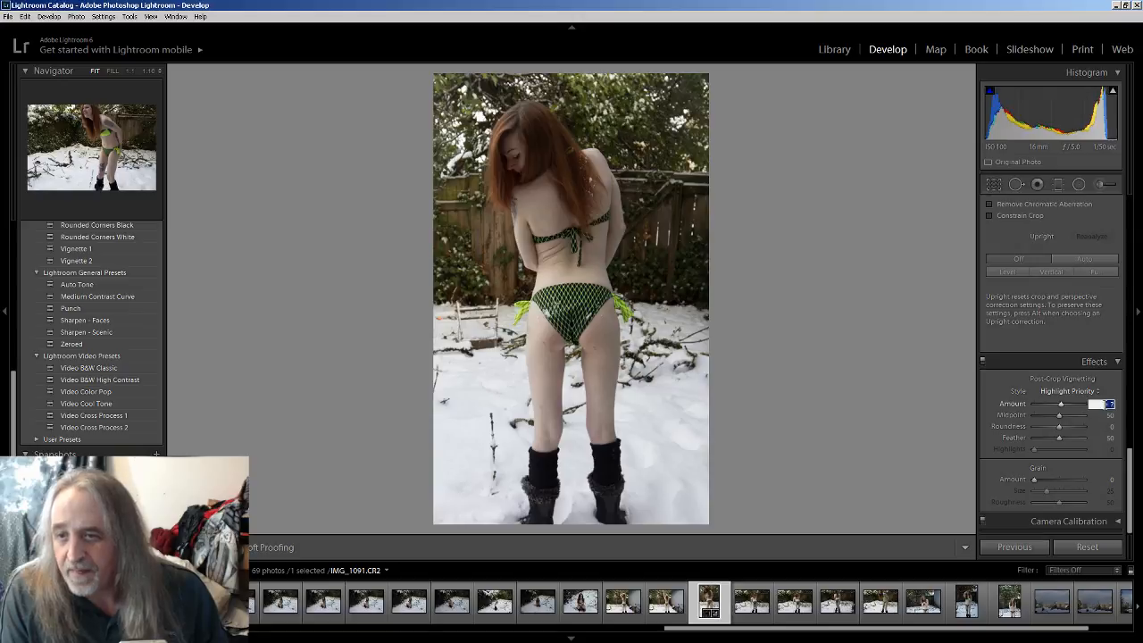
pyautogui.write('0')
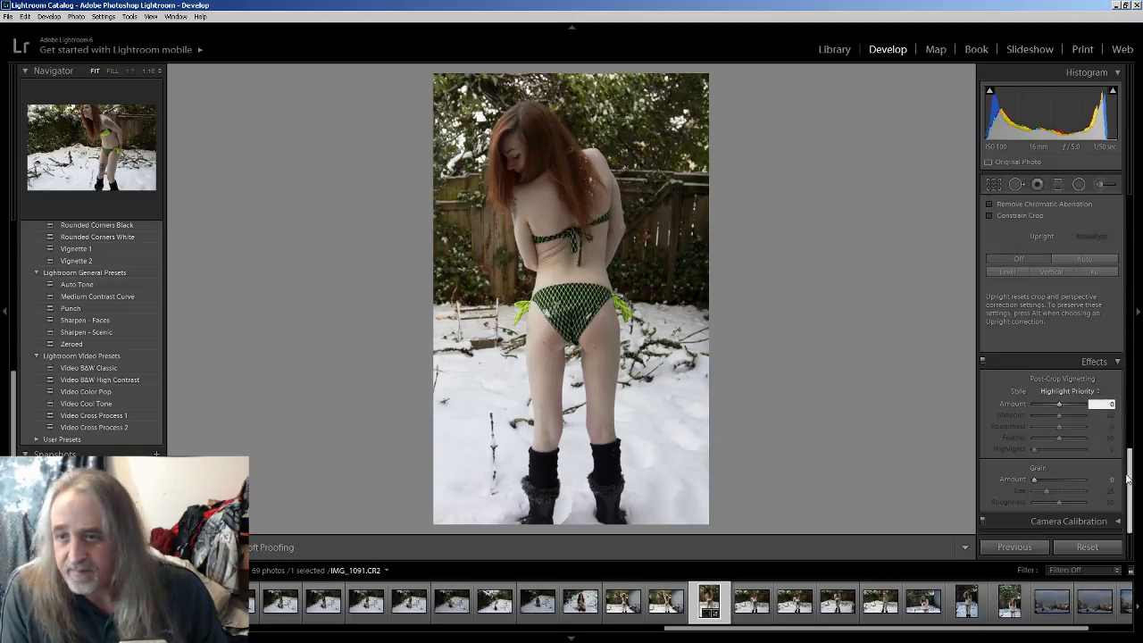
# Apply Auto tone to the cropped photo and refine it with Exposure +0.53, Contrast 0 and Blacks -69.
pyautogui.moveTo(1130, 477); pyautogui.dragTo(1132, 433)
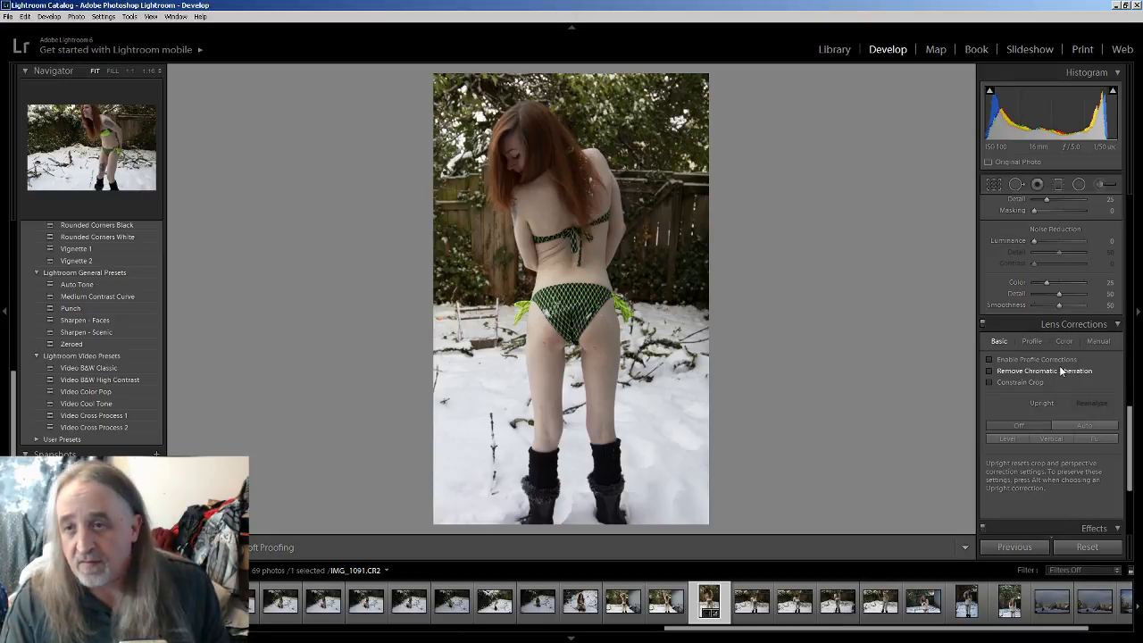
pyautogui.moveTo(1131, 440); pyautogui.dragTo(1142, 231)
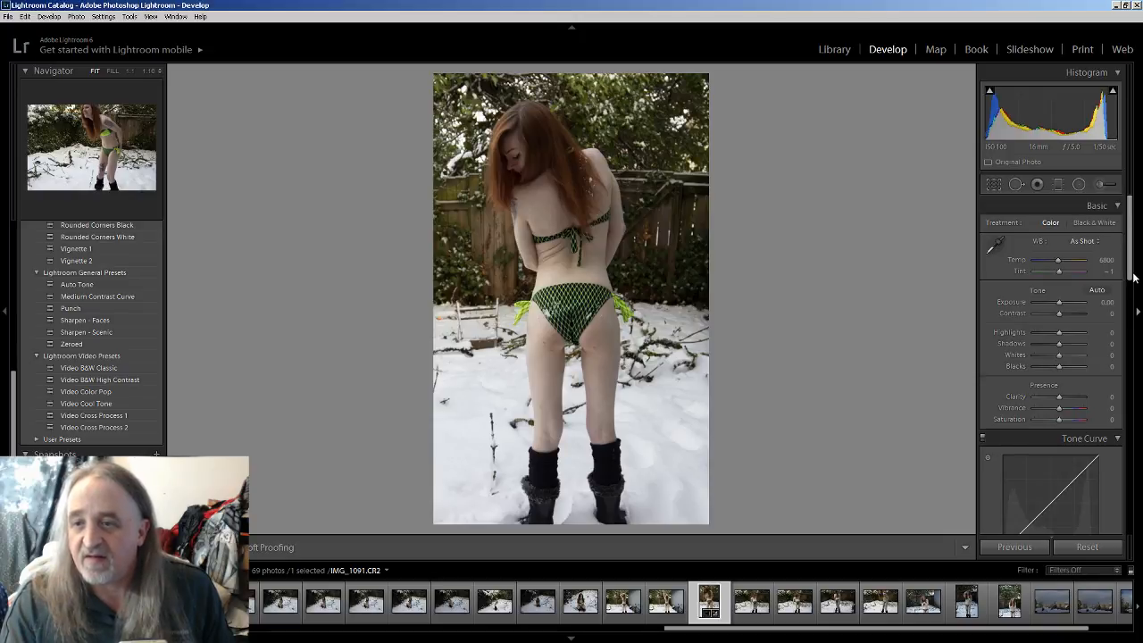
pyautogui.click(1097, 290)
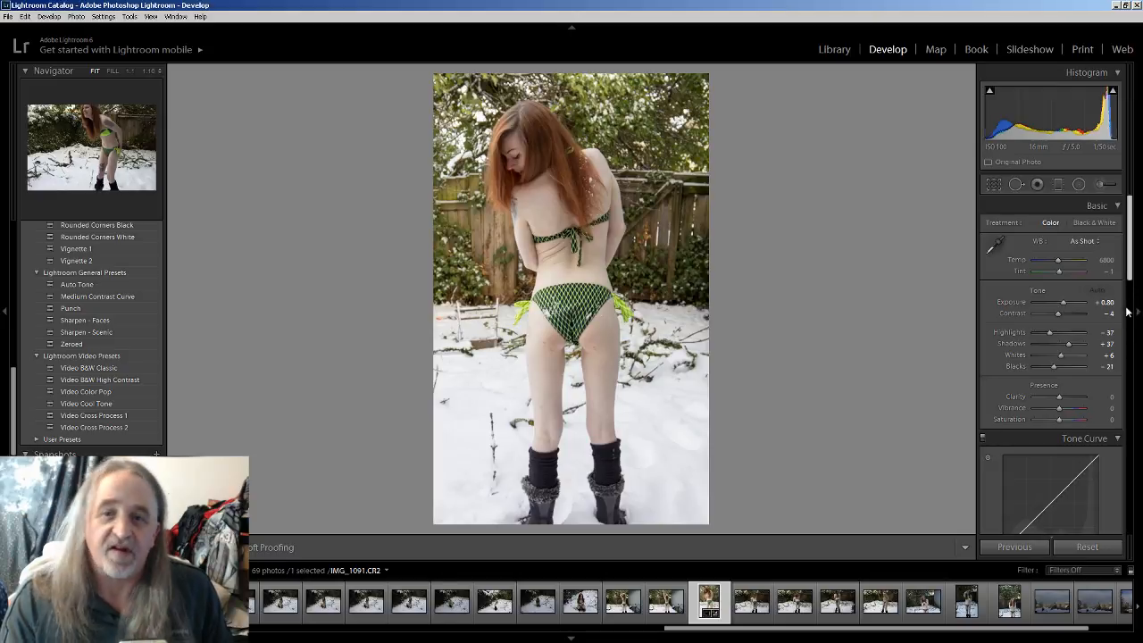
pyautogui.moveTo(1061, 301); pyautogui.dragTo(1062, 306)
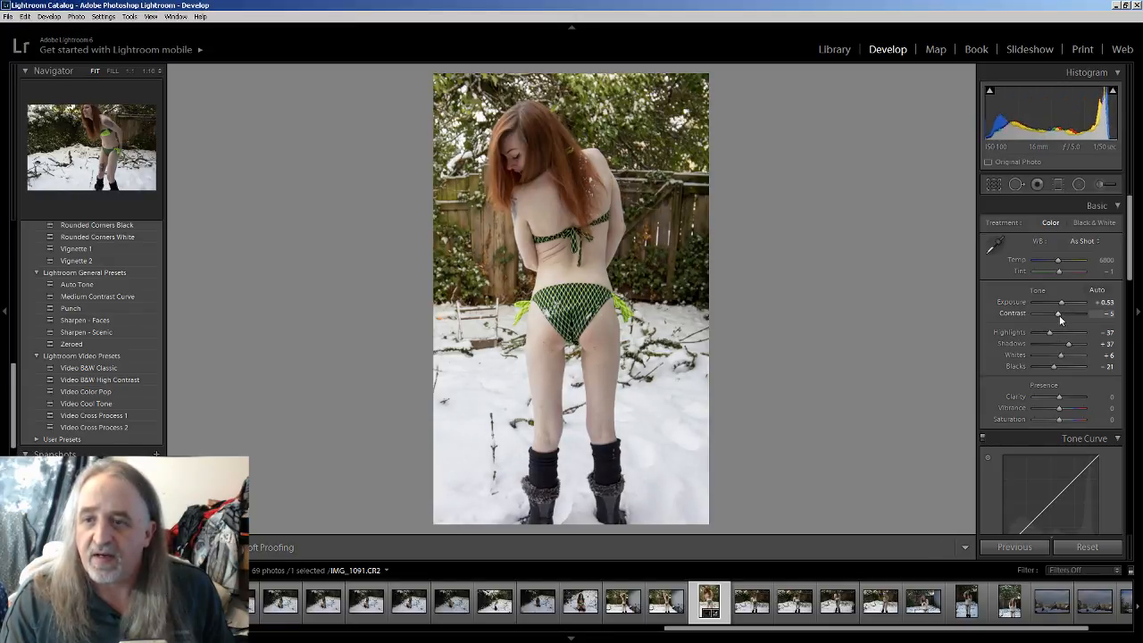
pyautogui.click(1108, 314)
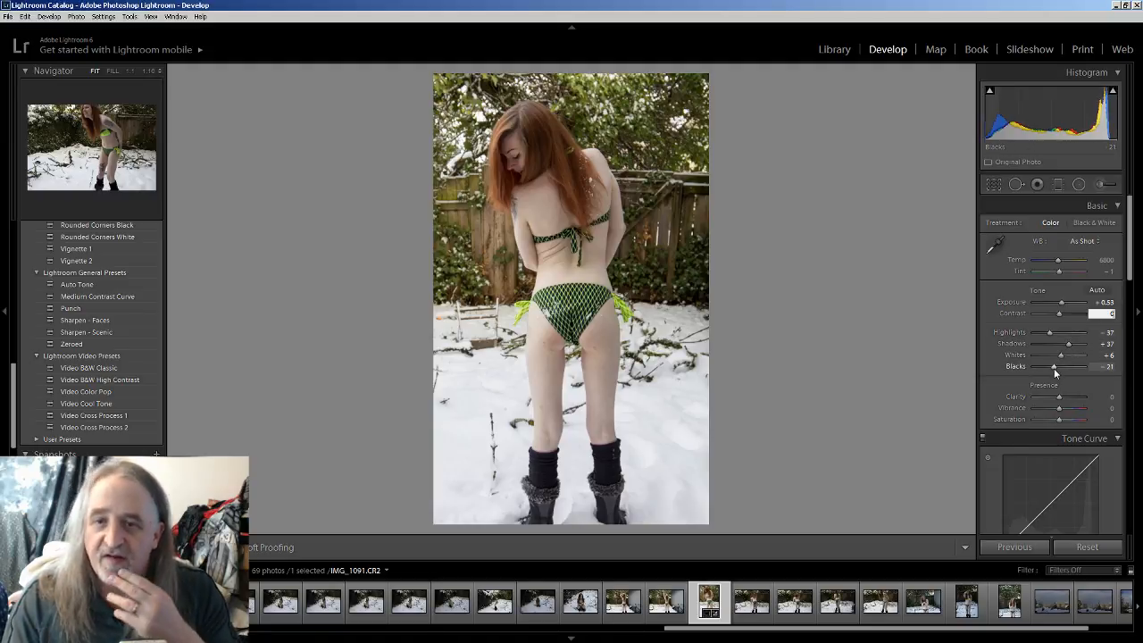
pyautogui.moveTo(1054, 368); pyautogui.dragTo(1042, 367)
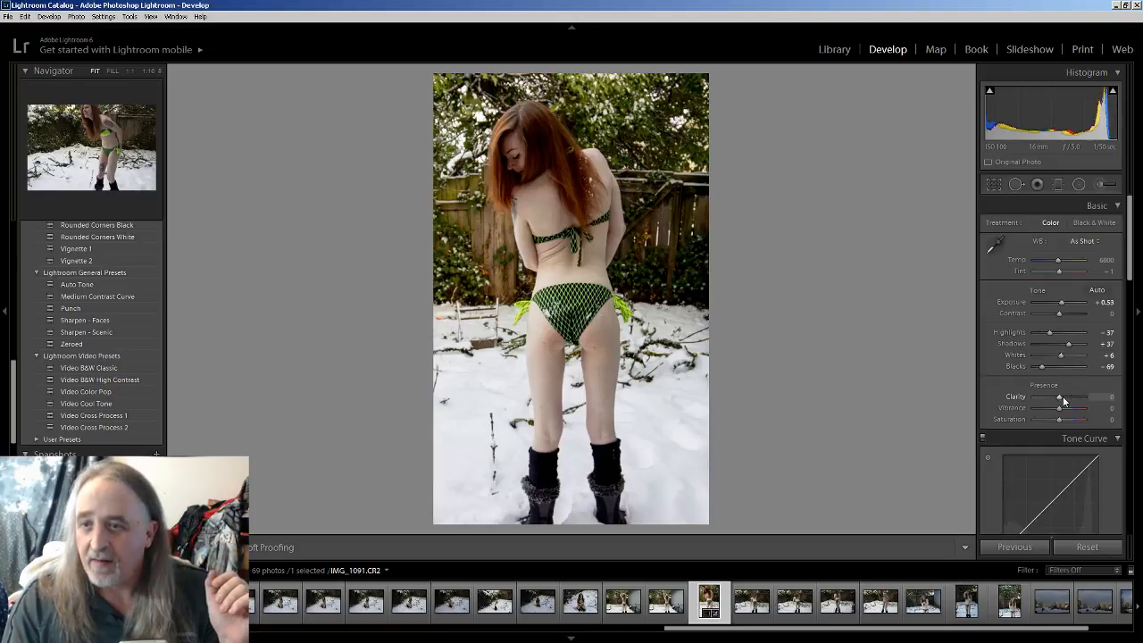
# Raise the photo's Clarity to +5 and its Vibrance to +60.
pyautogui.click(1062, 397)
pyautogui.click(1064, 408)
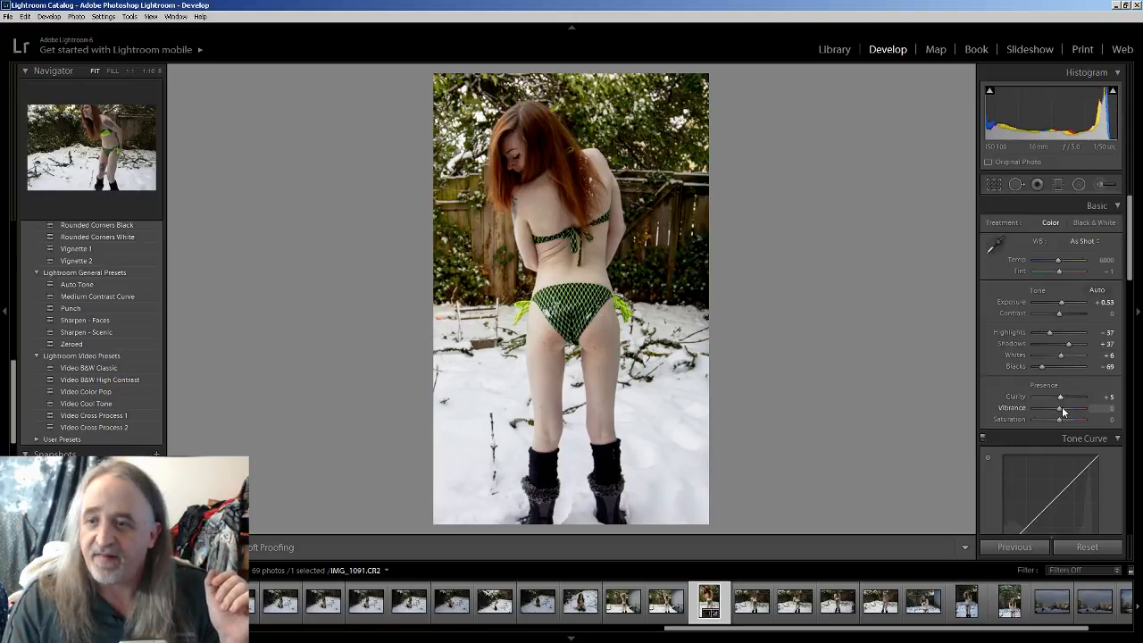
pyautogui.scroll(5, 1062, 412)
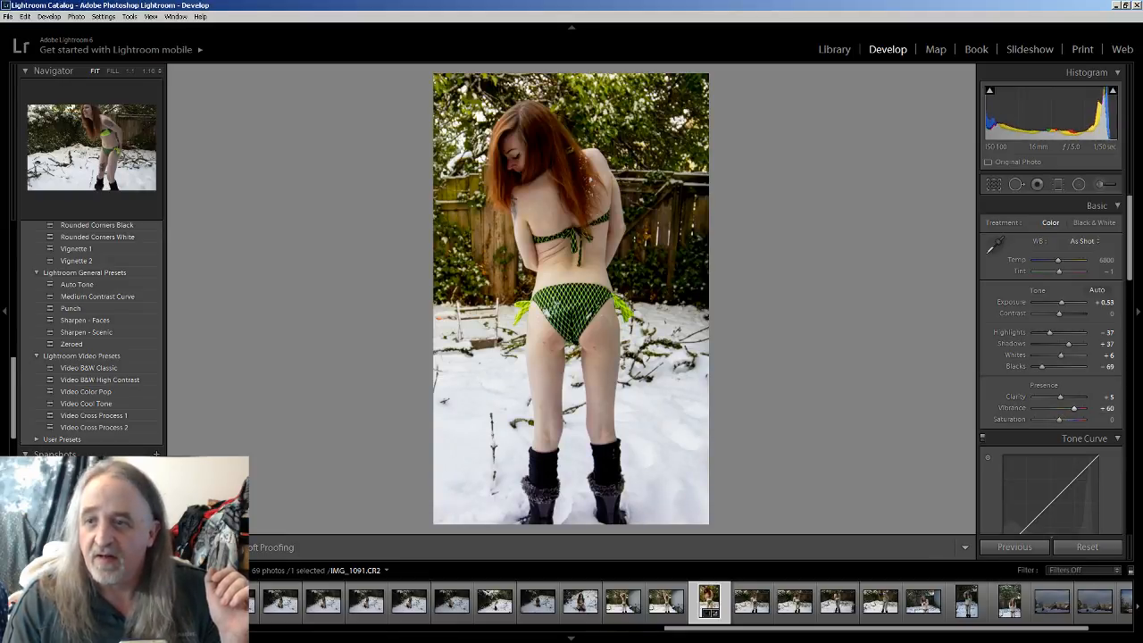
# Set the Saturation of both the red and yellow colour ranges to +10.
pyautogui.moveTo(1131, 220); pyautogui.dragTo(1134, 295)
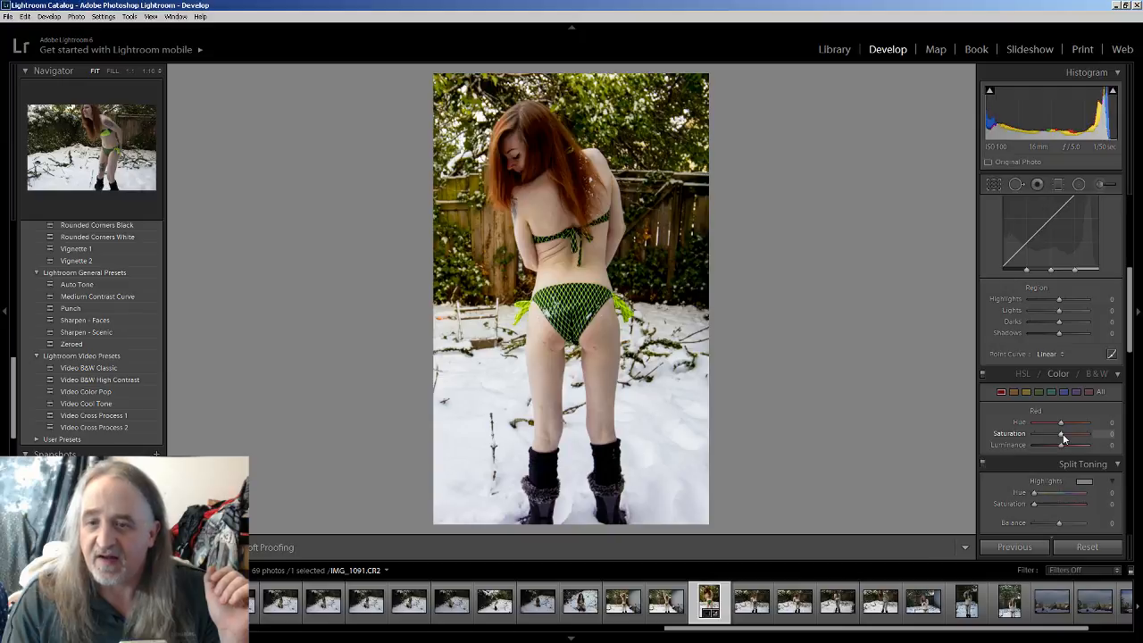
pyautogui.moveTo(1064, 436); pyautogui.dragTo(1065, 436)
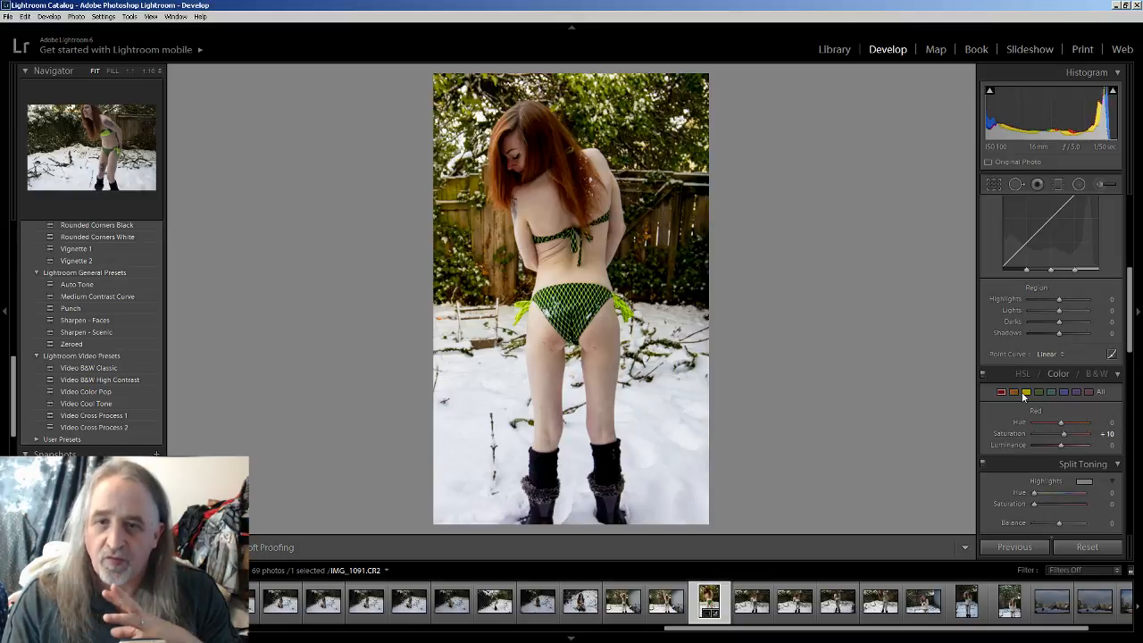
pyautogui.click(1022, 392)
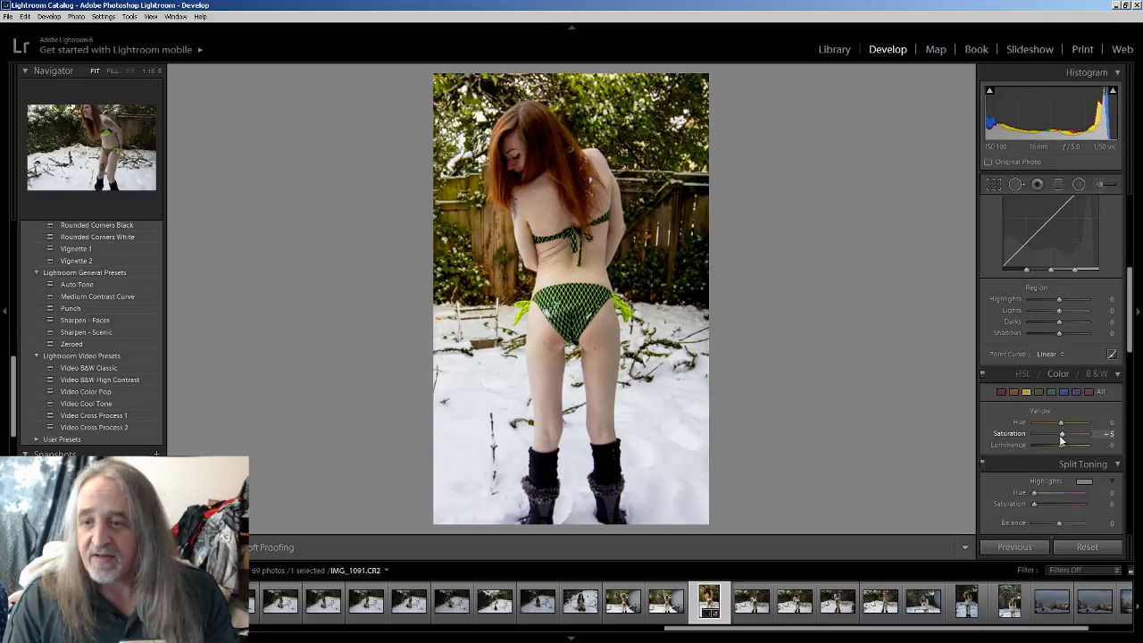
pyautogui.scroll(1, 1061, 438)
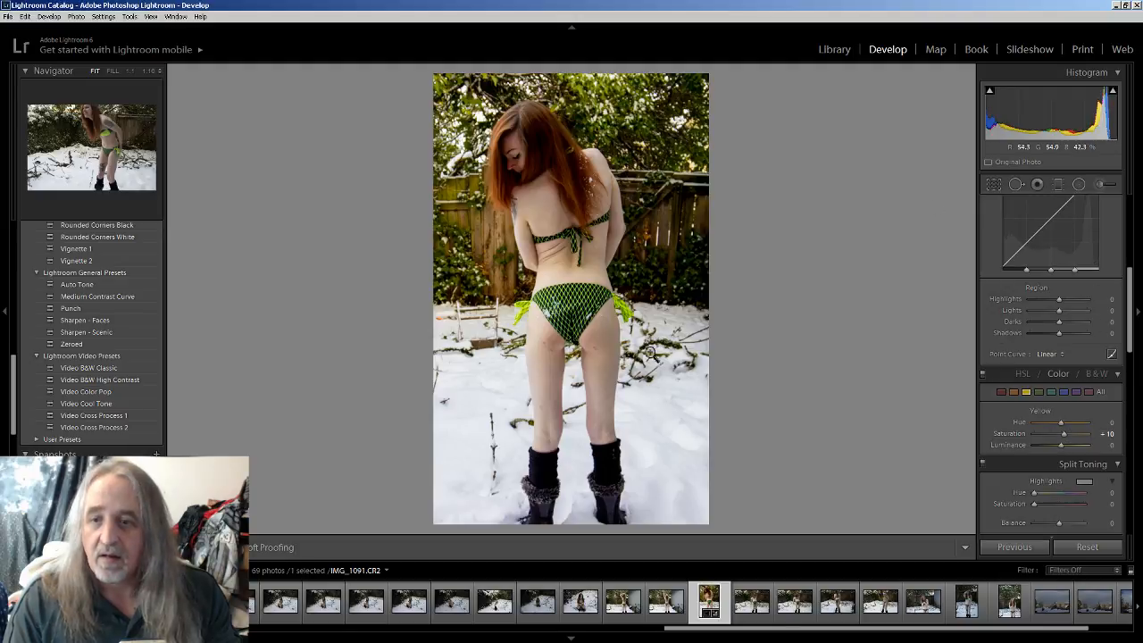
pyautogui.scroll(-1, 1131, 342)
pyautogui.scroll(10, 1131, 342)
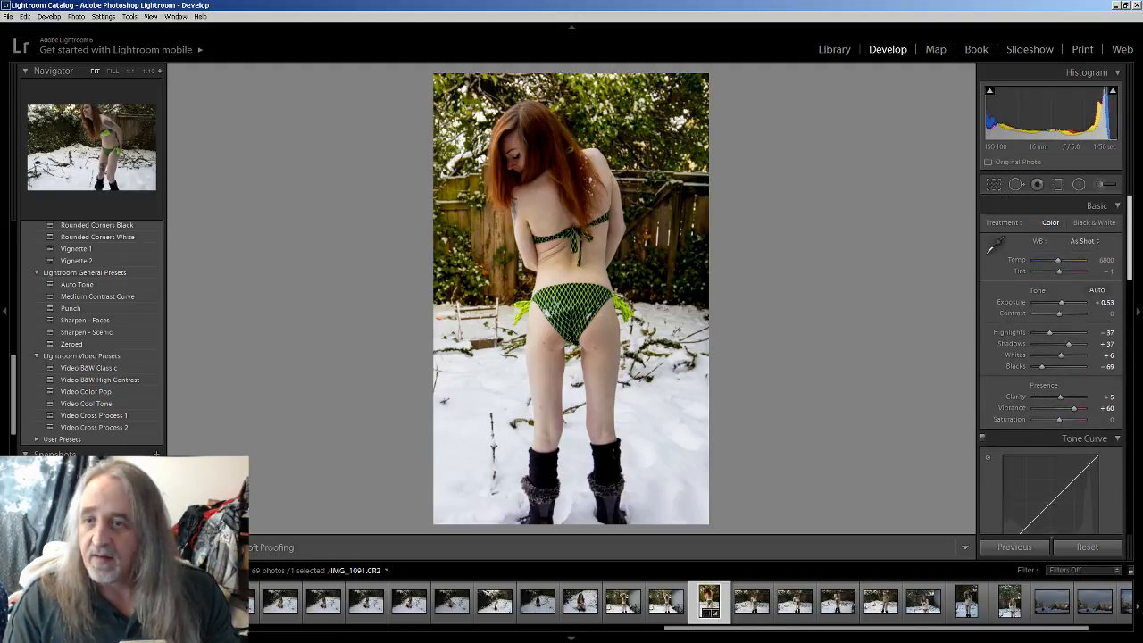
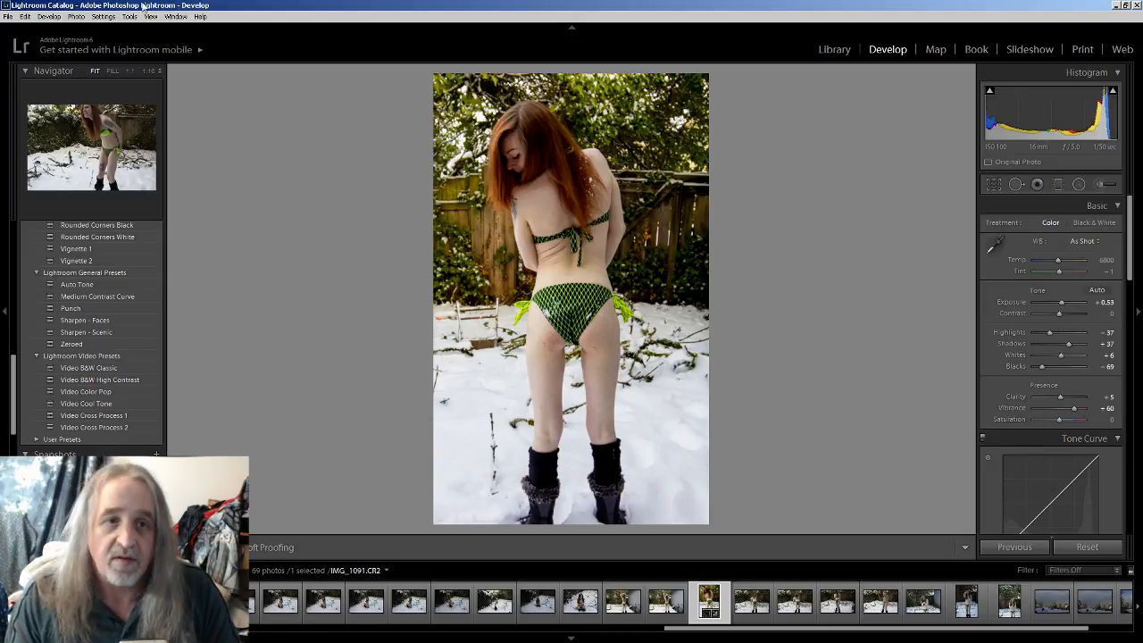
# Export the edited photo to the hard drive folder D:\CanonPhotoDL\Youtube, using Filename as the naming template.
pyautogui.click(9, 17)
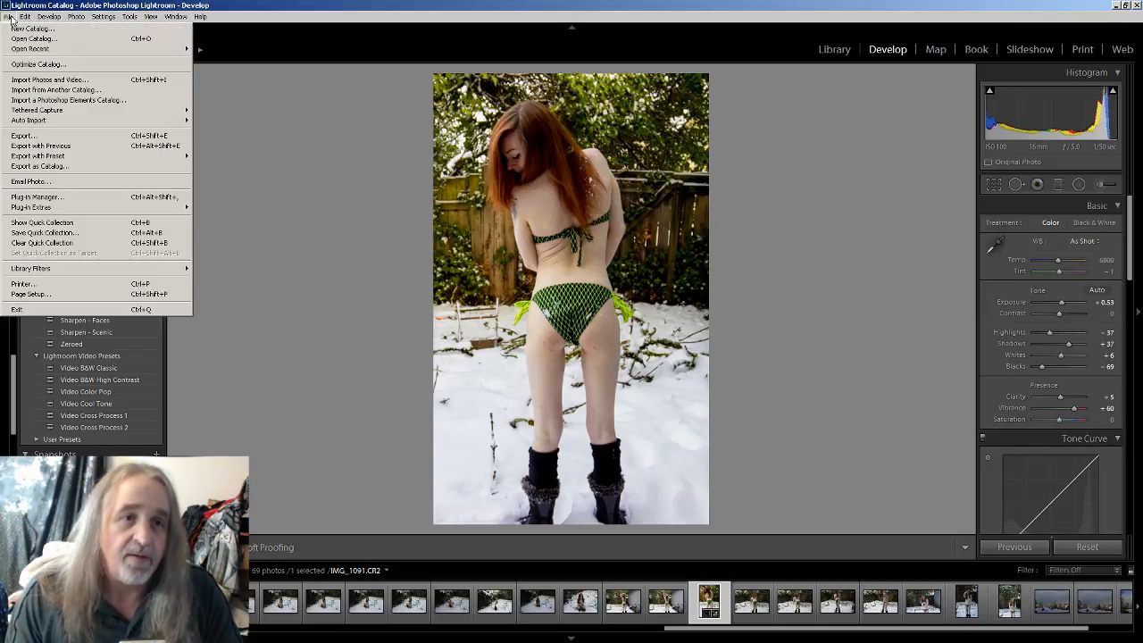
pyautogui.click(35, 139)
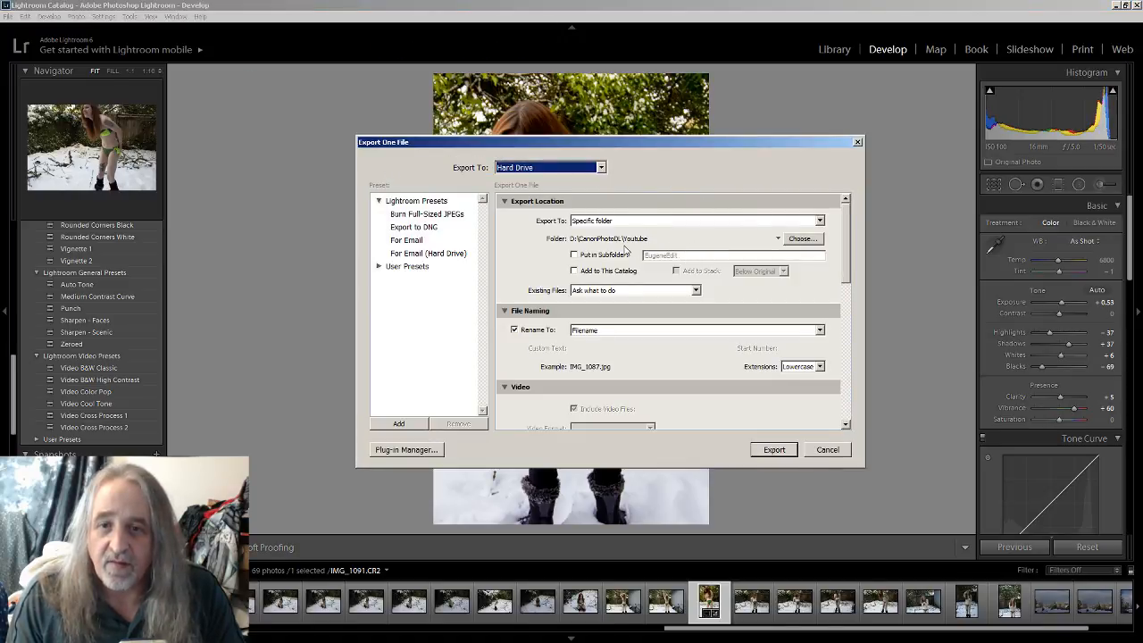
pyautogui.click(775, 450)
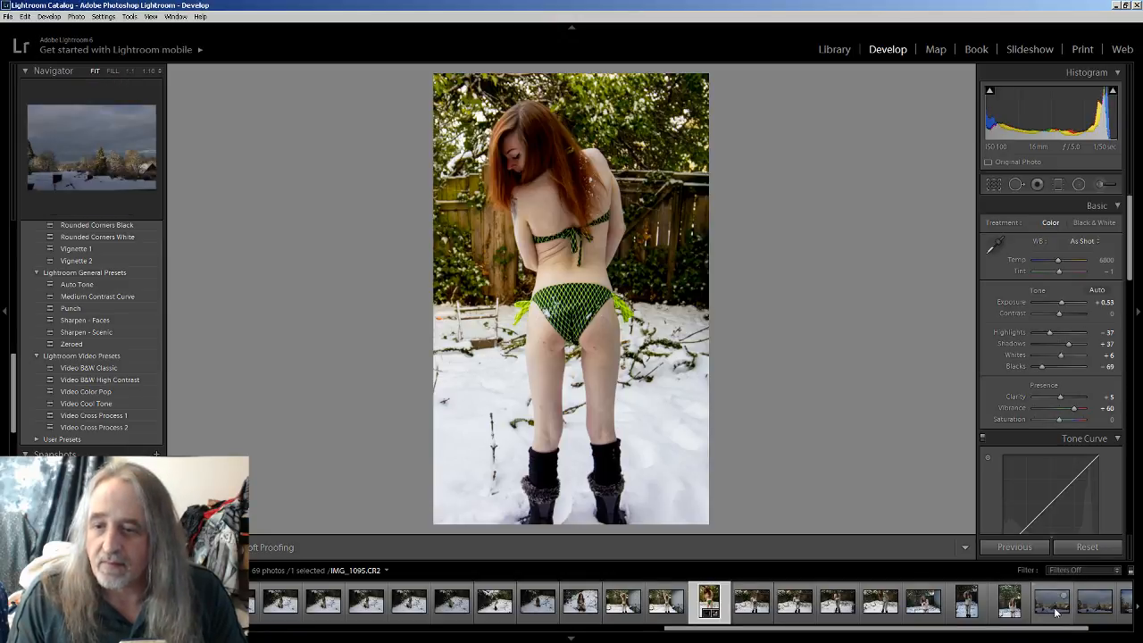
# View the two front-view portrait shots, examine the face in the phone-holding shot up close, and return to the edited back-view photo.
pyautogui.click(1014, 616)
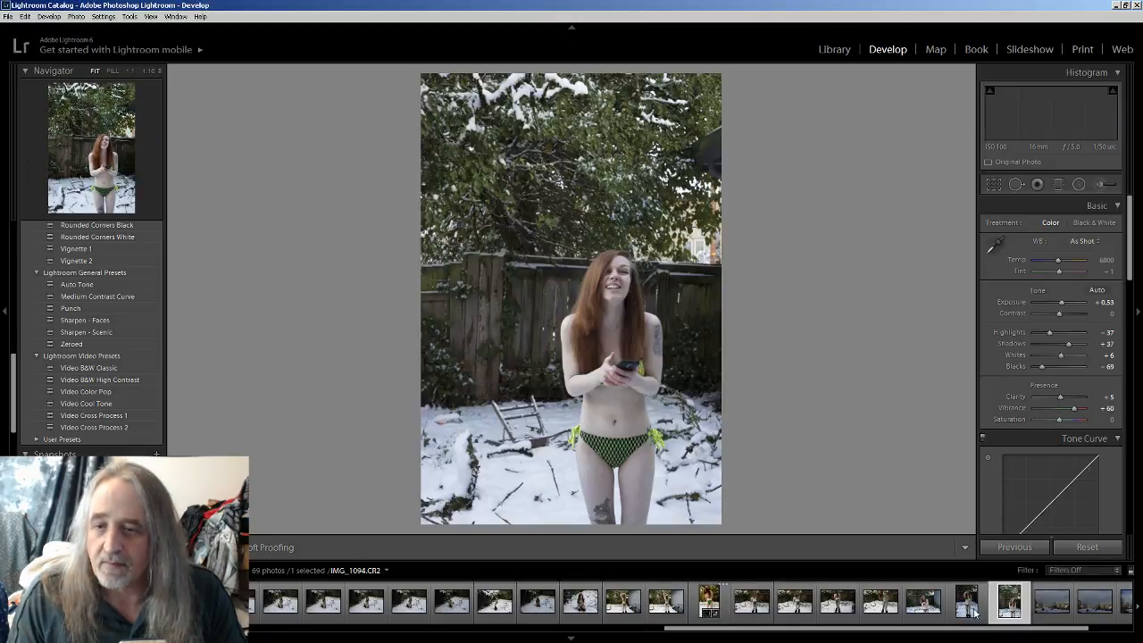
pyautogui.click(958, 612)
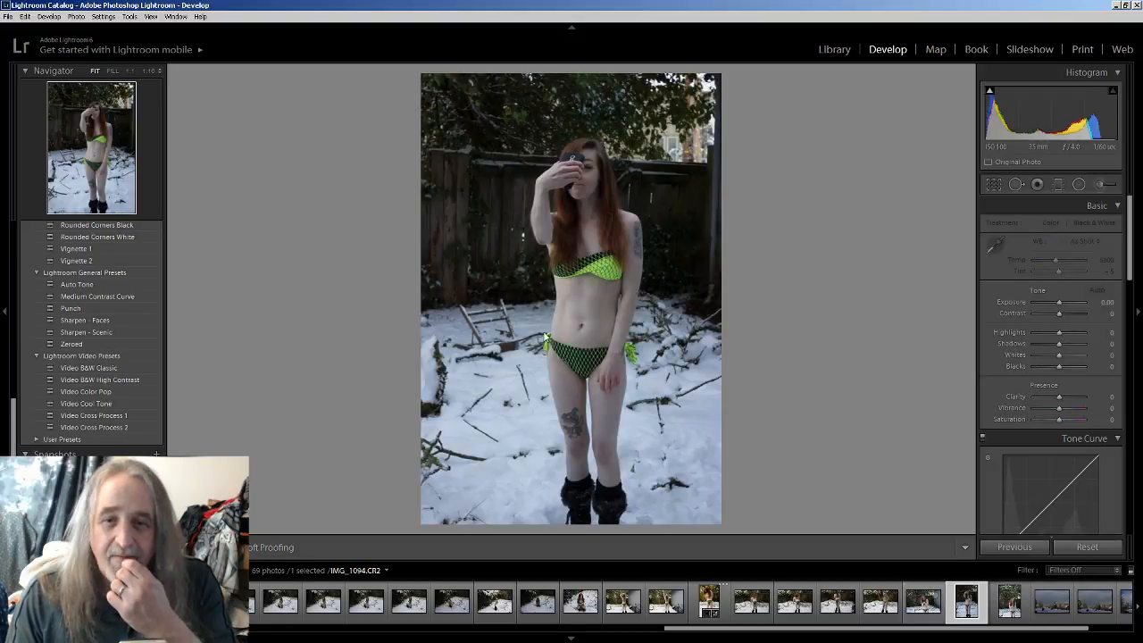
pyautogui.click(600, 321)
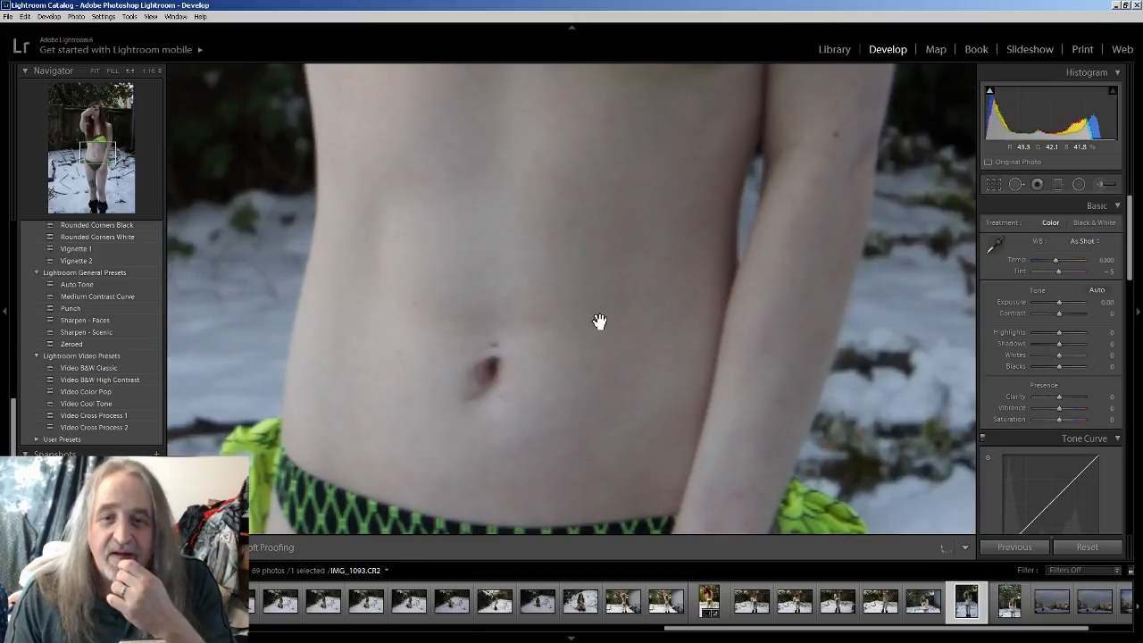
pyautogui.moveTo(577, 235); pyautogui.dragTo(697, 418)
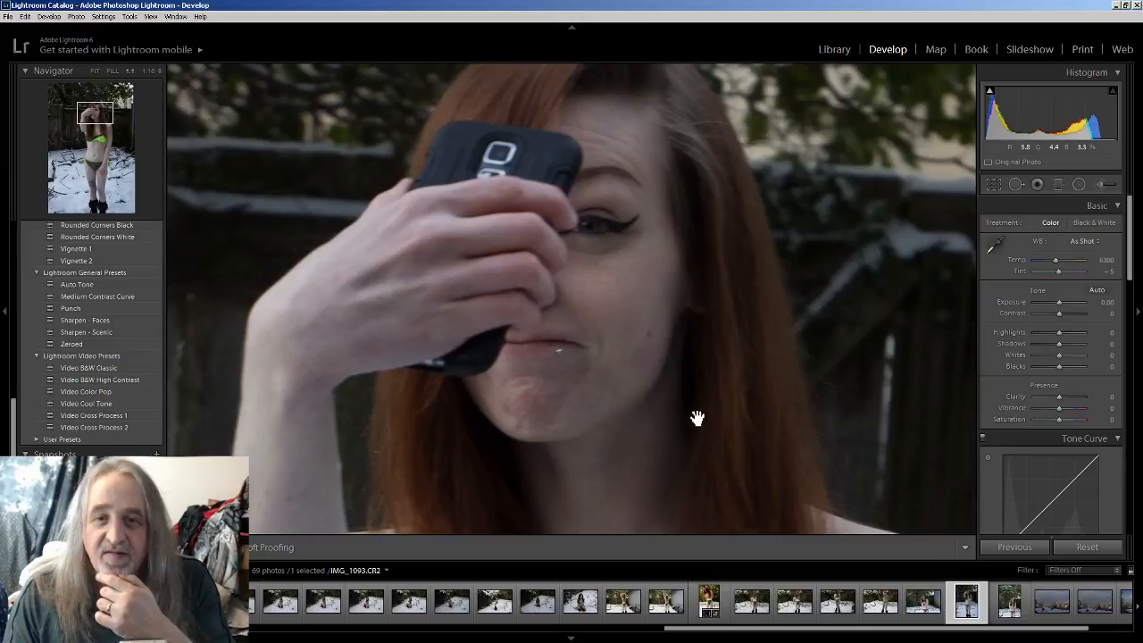
pyautogui.click(667, 286)
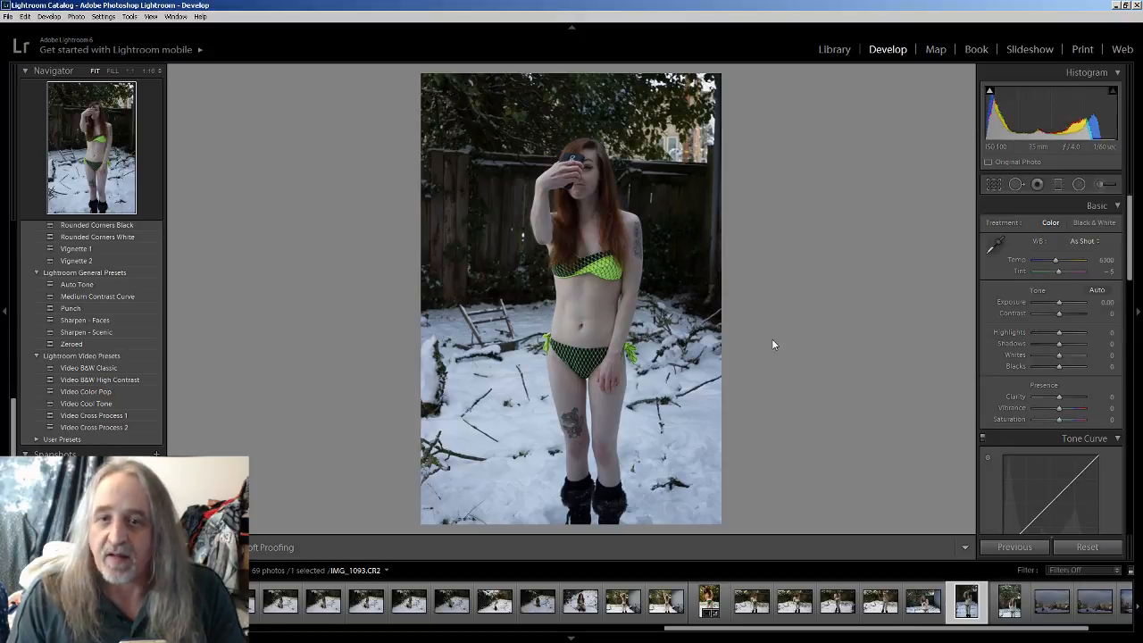
pyautogui.click(708, 601)
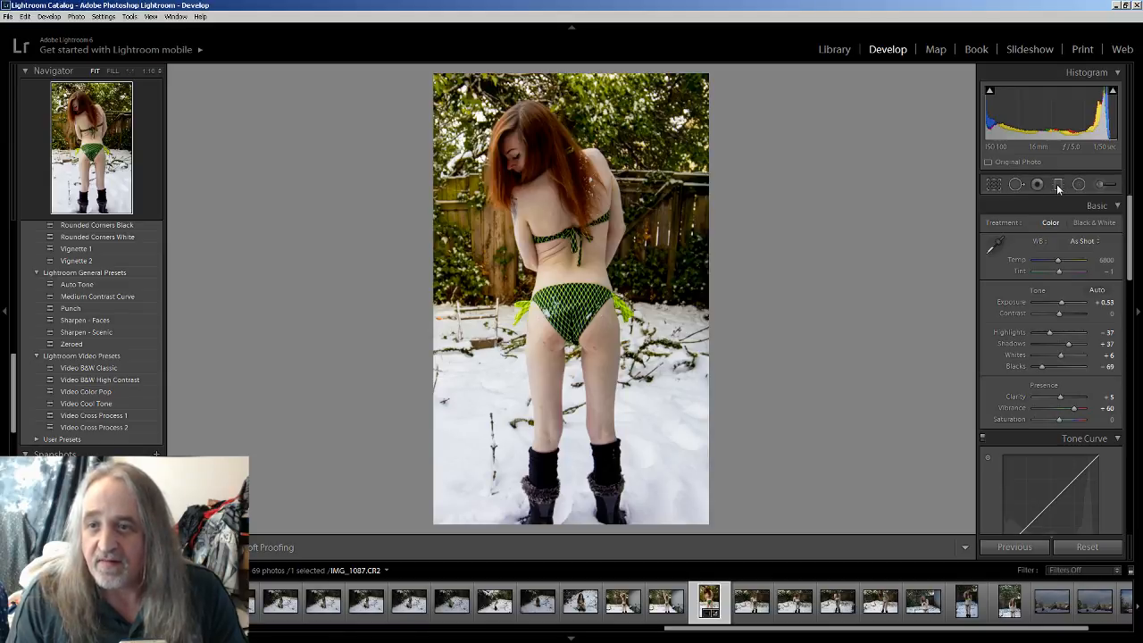
# Paint over the green bikini bottom with an adjustment brush set to Exposure −1.00 and Contrast 10.
pyautogui.click(1104, 185)
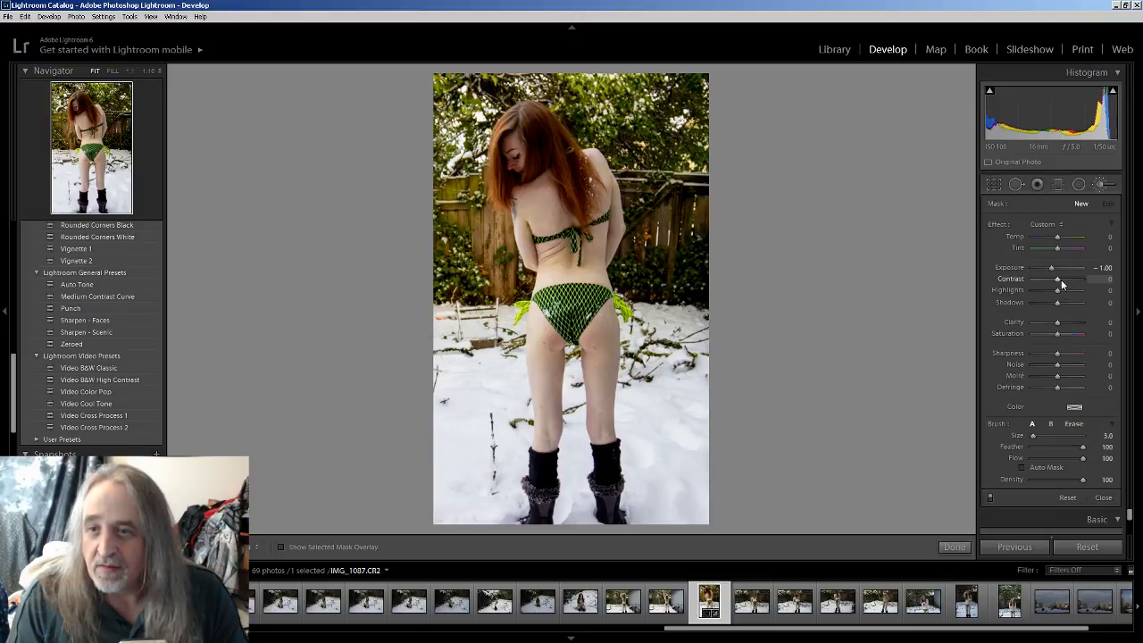
pyautogui.scroll(1, 1061, 279)
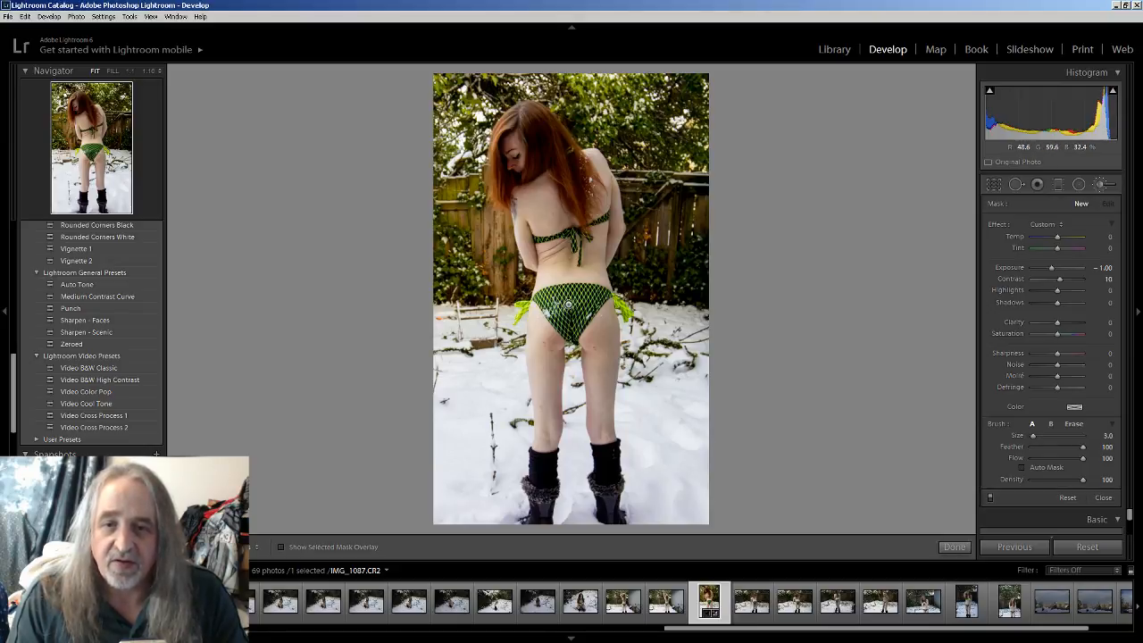
pyautogui.click(575, 309)
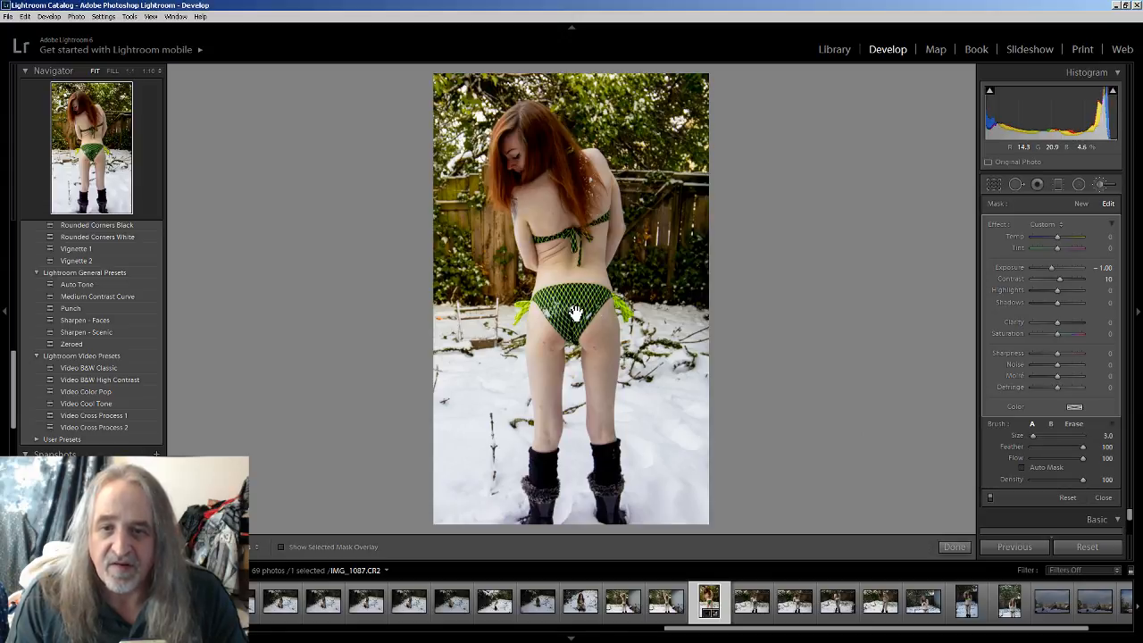
pyautogui.moveTo(562, 328)
pyautogui.mouseDown()
pyautogui.moveTo(560, 299)
pyautogui.moveTo(576, 293)
pyautogui.mouseUp()
pyautogui.moveTo(592, 333)
pyautogui.mouseDown()
pyautogui.moveTo(536, 286)
pyautogui.moveTo(610, 296)
pyautogui.moveTo(564, 307)
pyautogui.moveTo(556, 334)
pyautogui.moveTo(594, 322)
pyautogui.moveTo(596, 308)
pyautogui.moveTo(601, 317)
pyautogui.moveTo(570, 326)
pyautogui.moveTo(555, 299)
pyautogui.moveTo(532, 317)
pyautogui.moveTo(528, 303)
pyautogui.moveTo(616, 319)
pyautogui.moveTo(605, 322)
pyautogui.mouseUp()
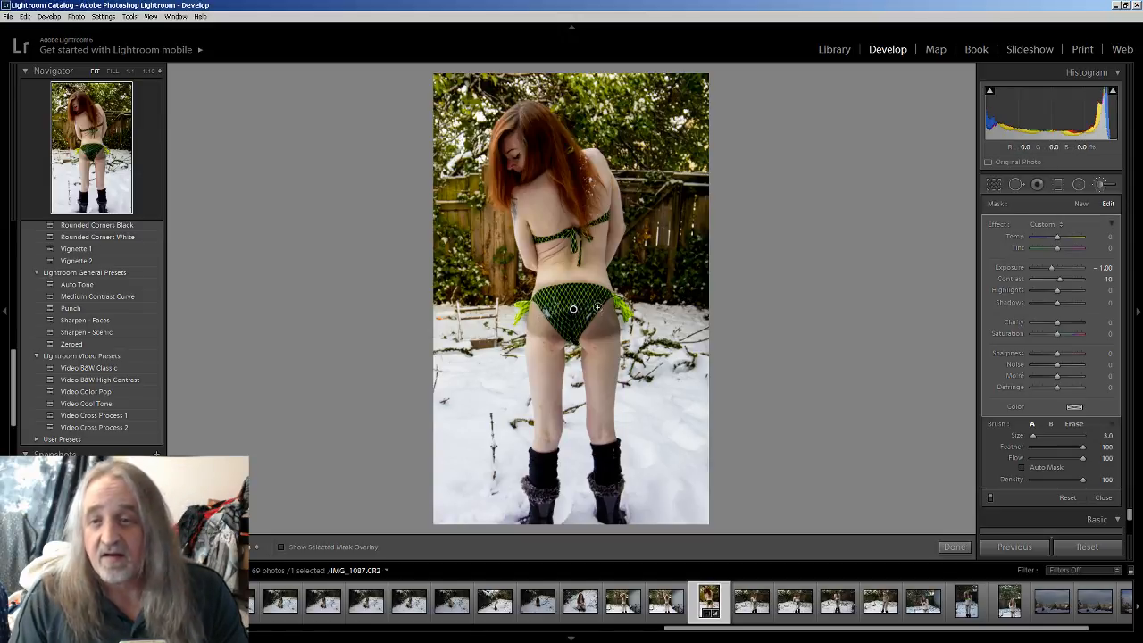
# Reset all edits on the back-view photo and close the adjustment brush.
pyautogui.click(1078, 546)
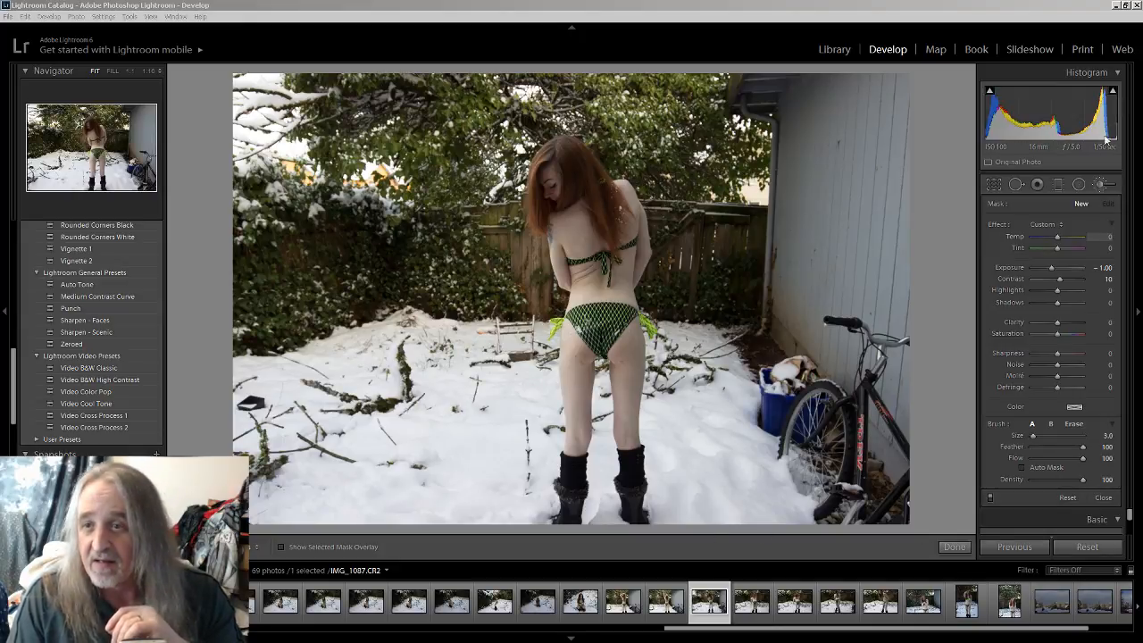
pyautogui.click(954, 547)
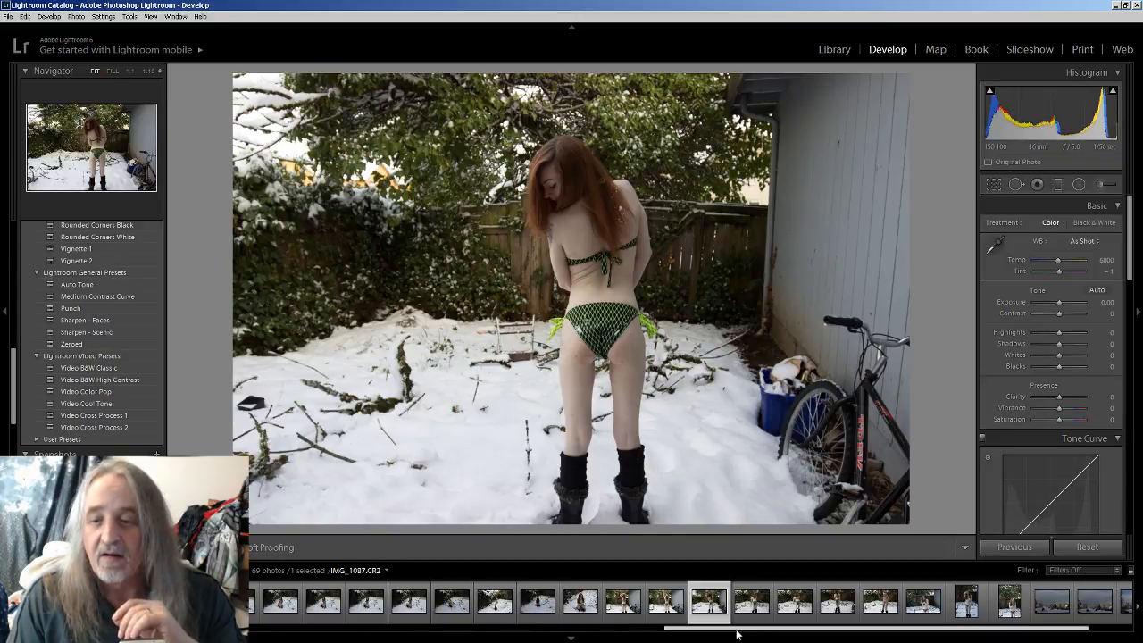
# Compare the snowy rooftop and sky landscape shots and select IMG_1098.CR2 for editing.
pyautogui.moveTo(753, 631); pyautogui.dragTo(795, 631)
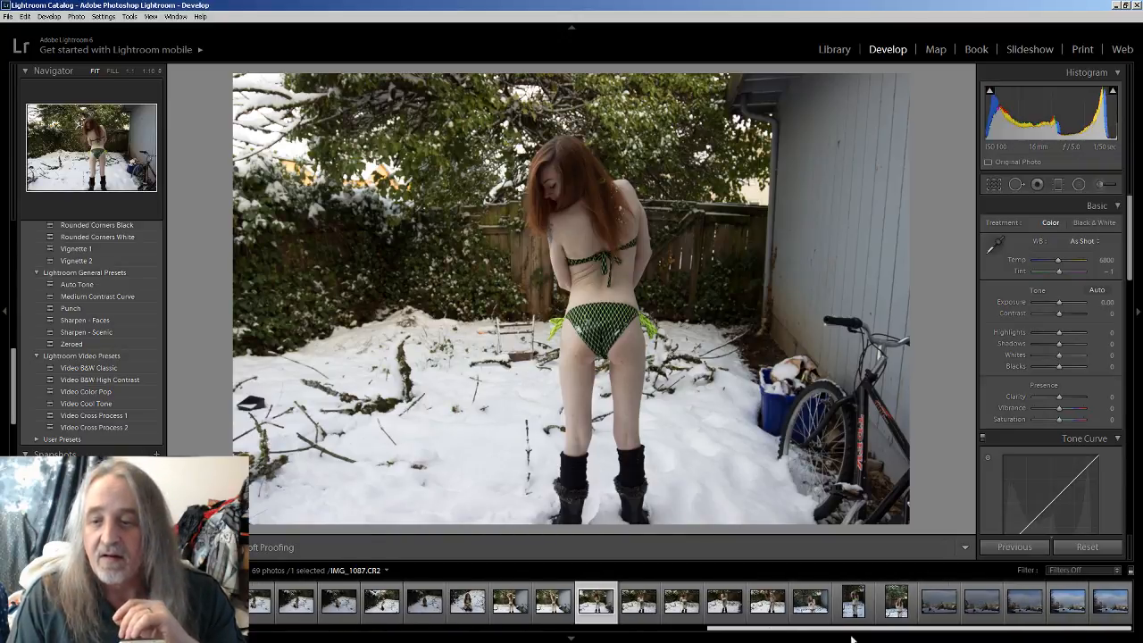
pyautogui.click(1072, 607)
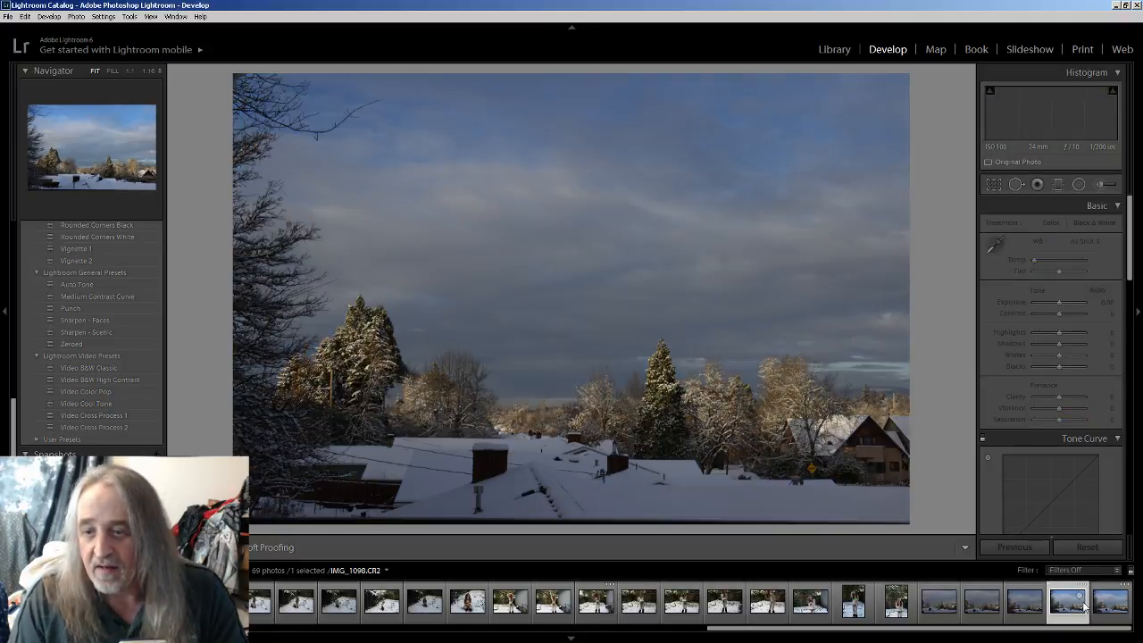
pyautogui.click(945, 608)
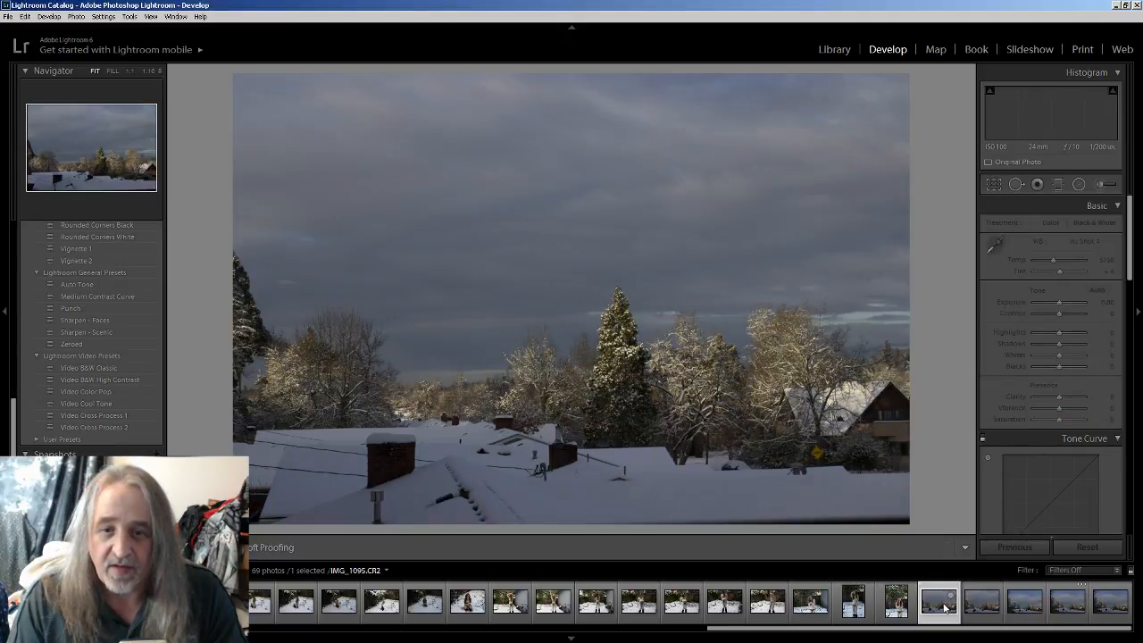
pyautogui.click(985, 608)
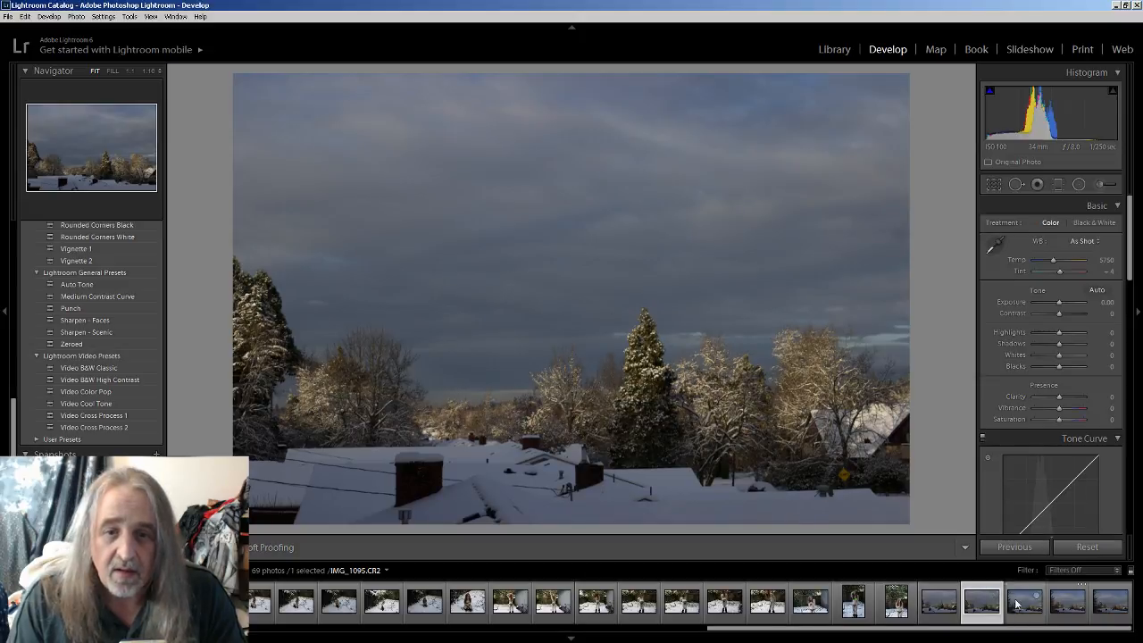
pyautogui.click(1016, 606)
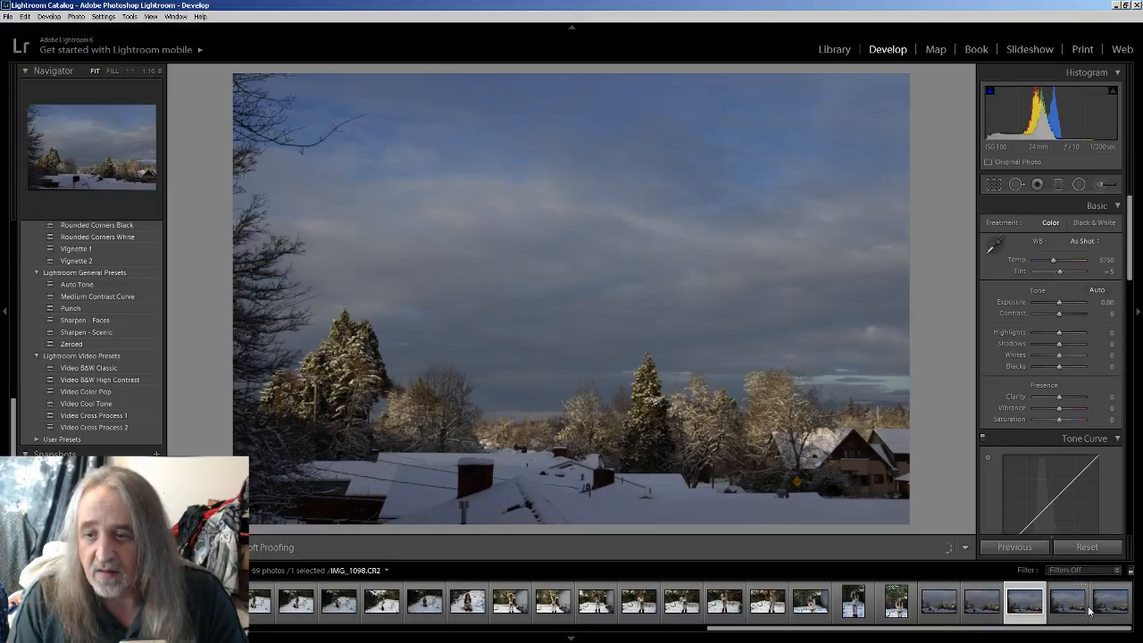
pyautogui.click(1076, 608)
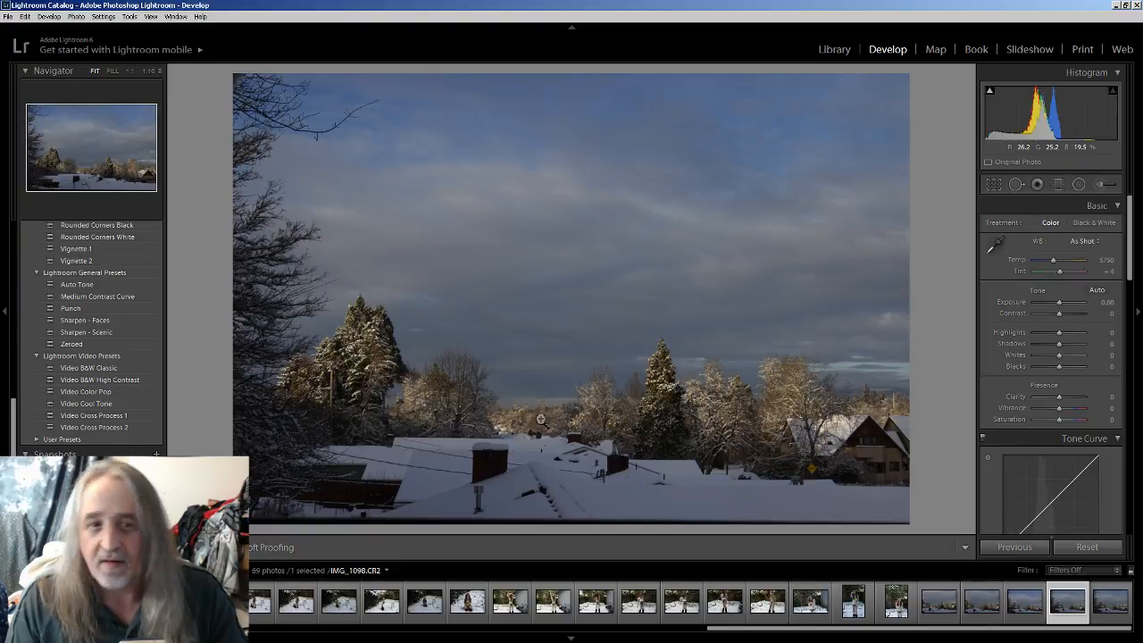
# Rotate the landscape photo to an angle of −0.42 and crop away most of the lower rooftops and the house on the right.
pyautogui.click(994, 184)
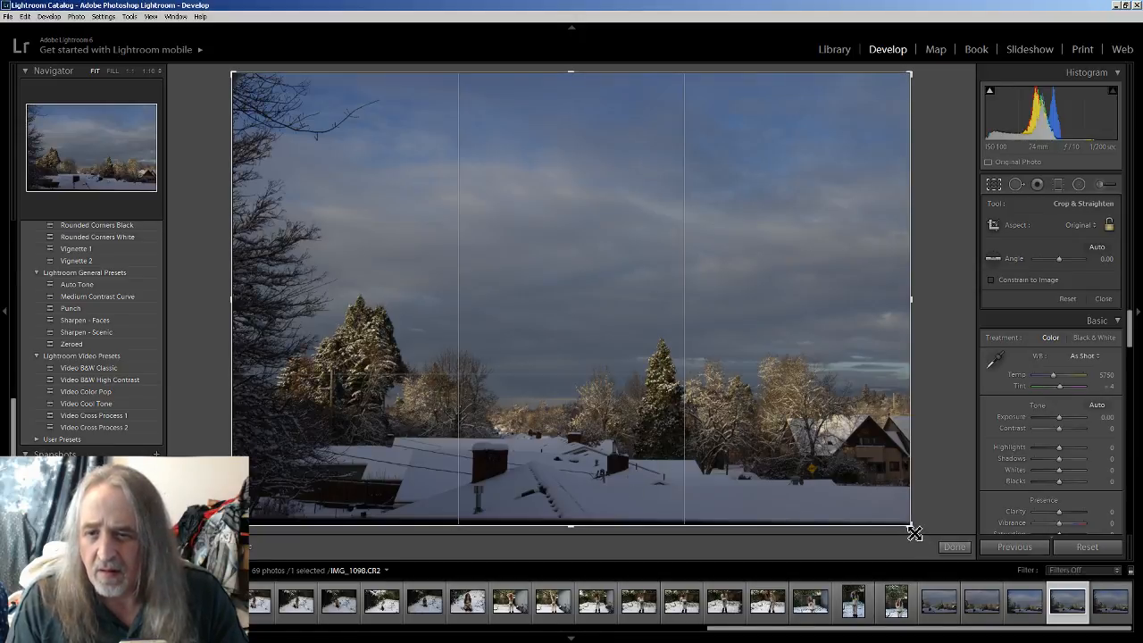
pyautogui.moveTo(916, 528); pyautogui.dragTo(921, 531)
pyautogui.moveTo(572, 527); pyautogui.dragTo(595, 488)
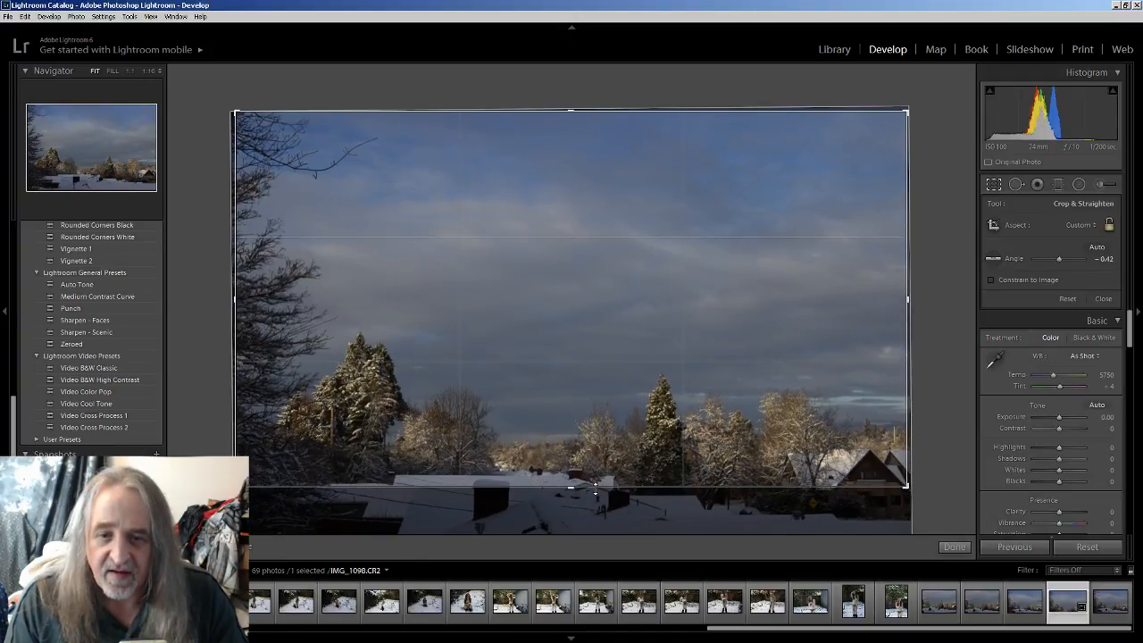
pyautogui.moveTo(911, 444); pyautogui.dragTo(876, 443)
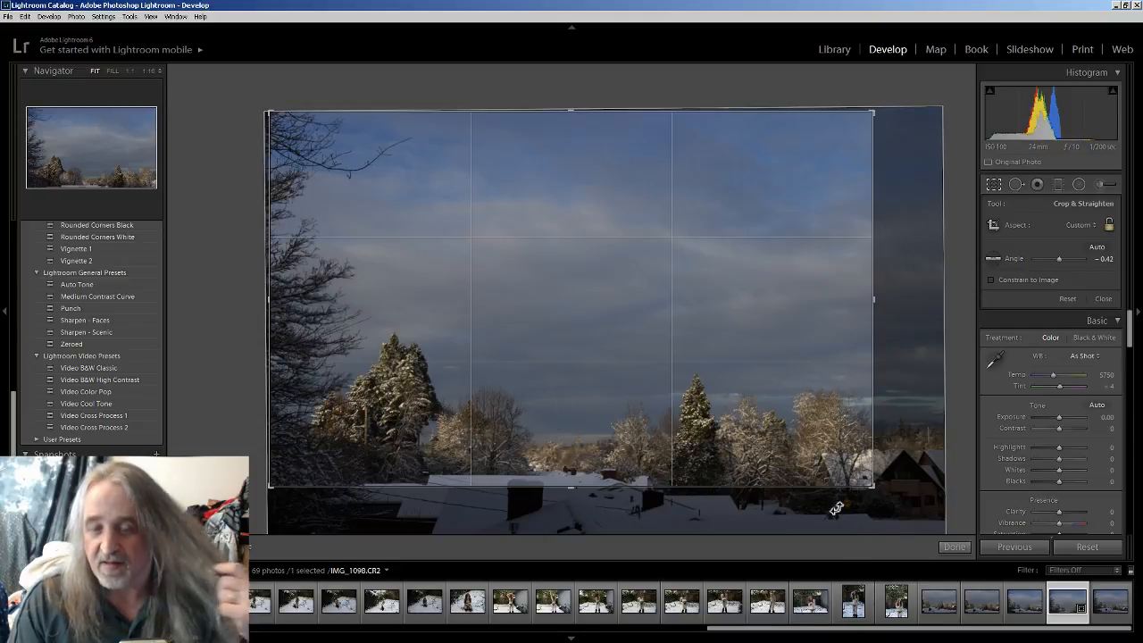
pyautogui.click(952, 547)
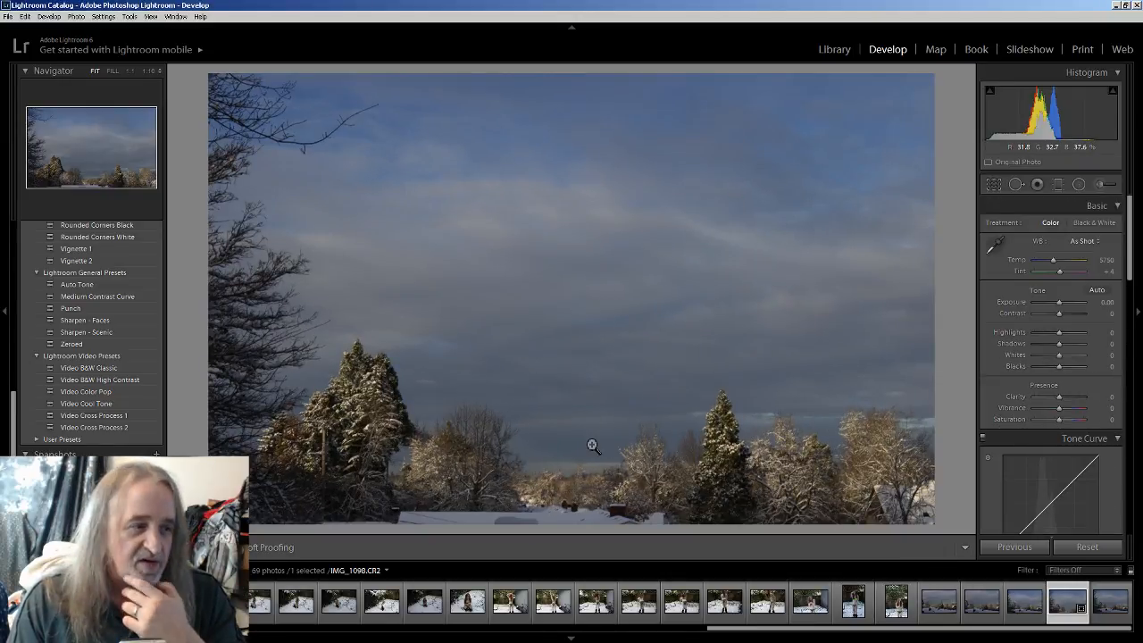
# Apply Auto tone to the landscape and set Clarity to +10, Vibrance to +64 and Saturation to +12.
pyautogui.click(1096, 291)
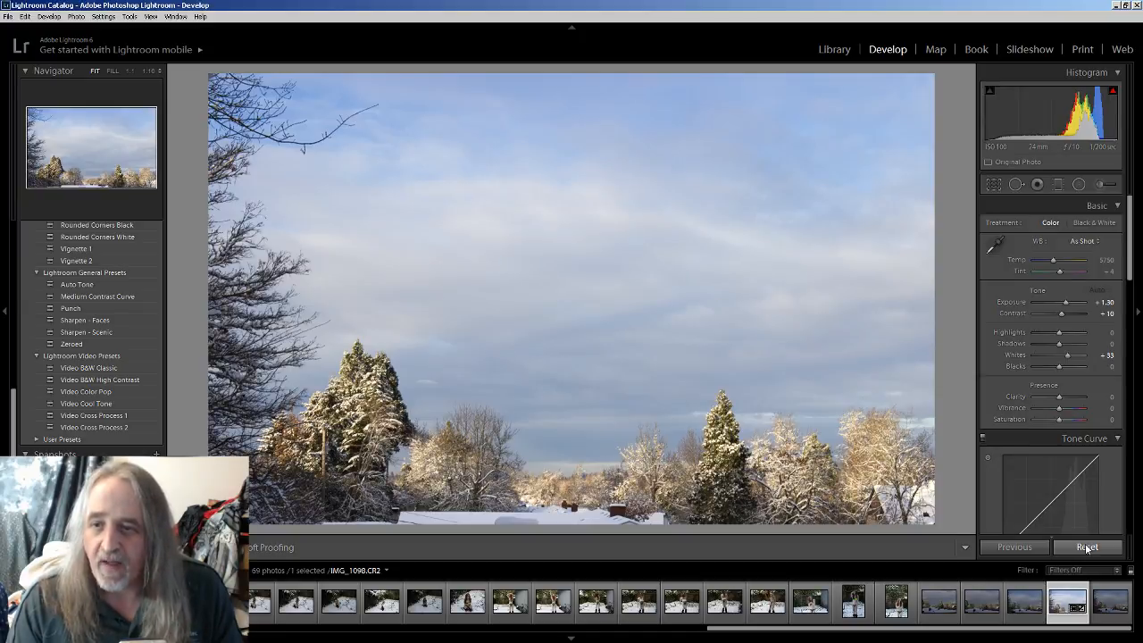
pyautogui.moveTo(1061, 415)
pyautogui.mouseDown()
pyautogui.moveTo(1078, 413)
pyautogui.moveTo(1059, 420)
pyautogui.moveTo(1064, 396)
pyautogui.mouseUp()
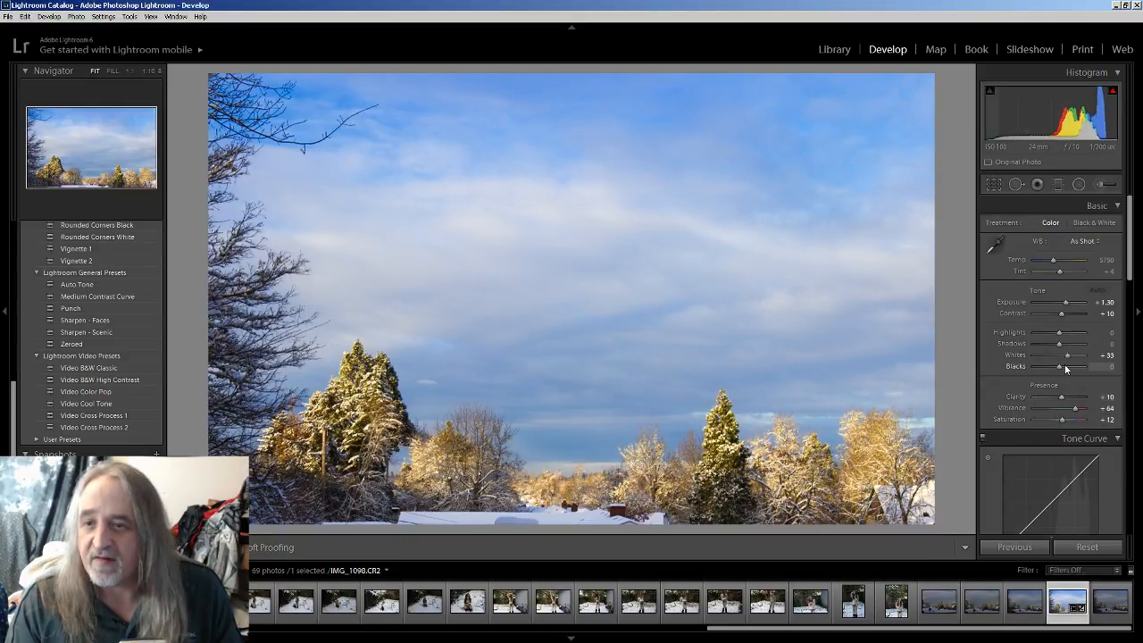
# Lower Shadows to −93 and Blacks to −40, and set Vibrance to +75.
pyautogui.moveTo(1057, 367); pyautogui.dragTo(1036, 345)
pyautogui.moveTo(1076, 412); pyautogui.dragTo(1103, 411)
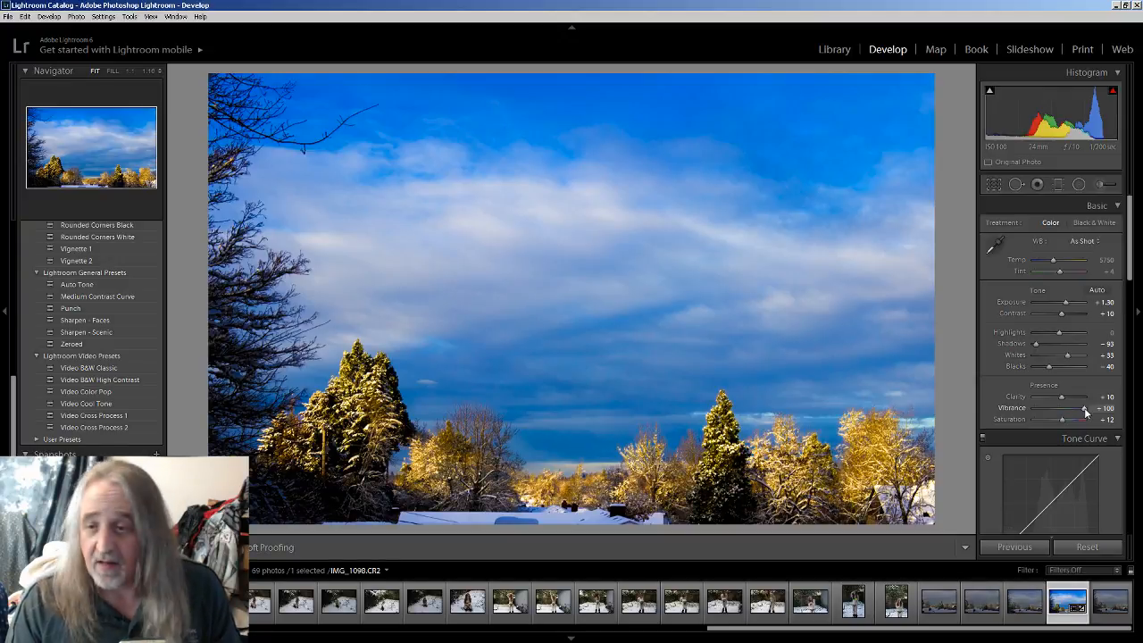
pyautogui.moveTo(1087, 412); pyautogui.dragTo(1087, 413)
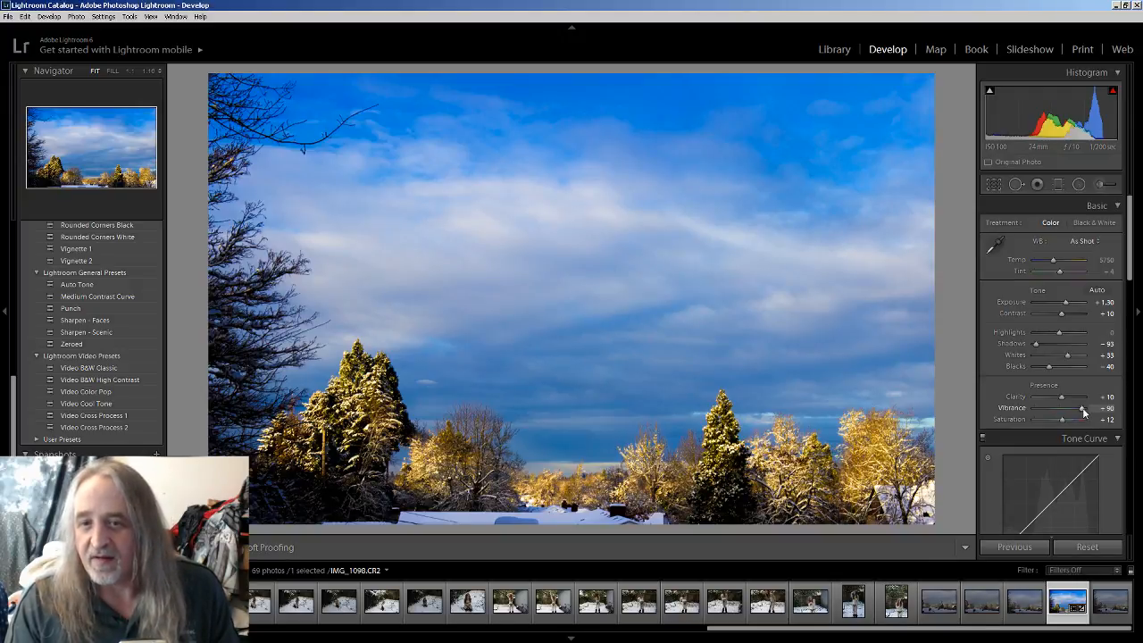
pyautogui.moveTo(1084, 411); pyautogui.dragTo(1084, 412)
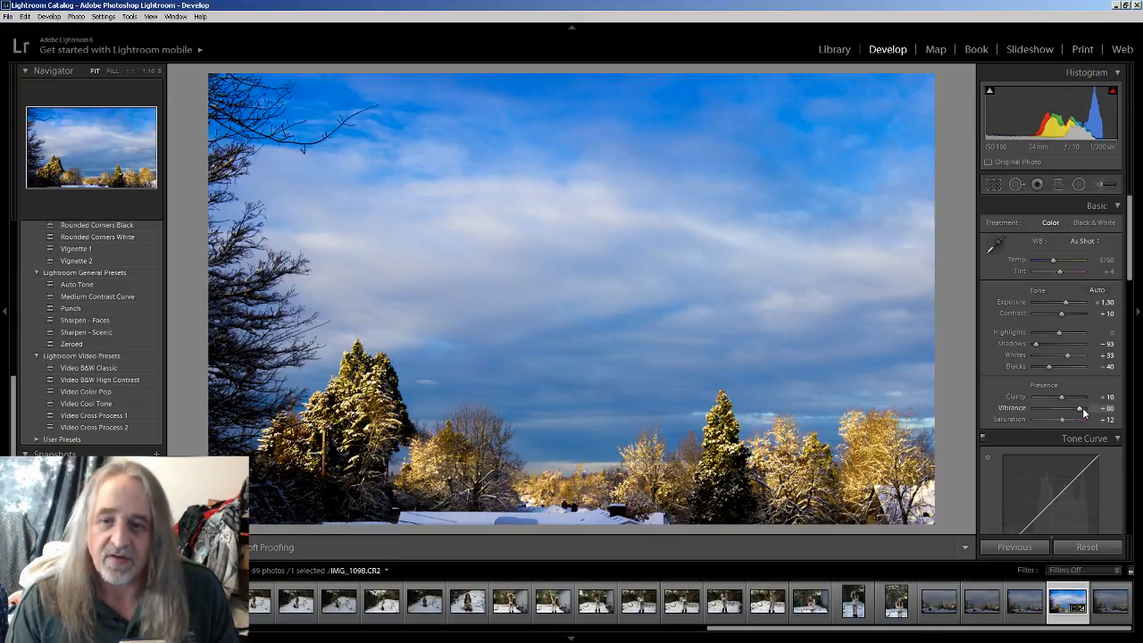
pyautogui.moveTo(1085, 412); pyautogui.dragTo(1083, 411)
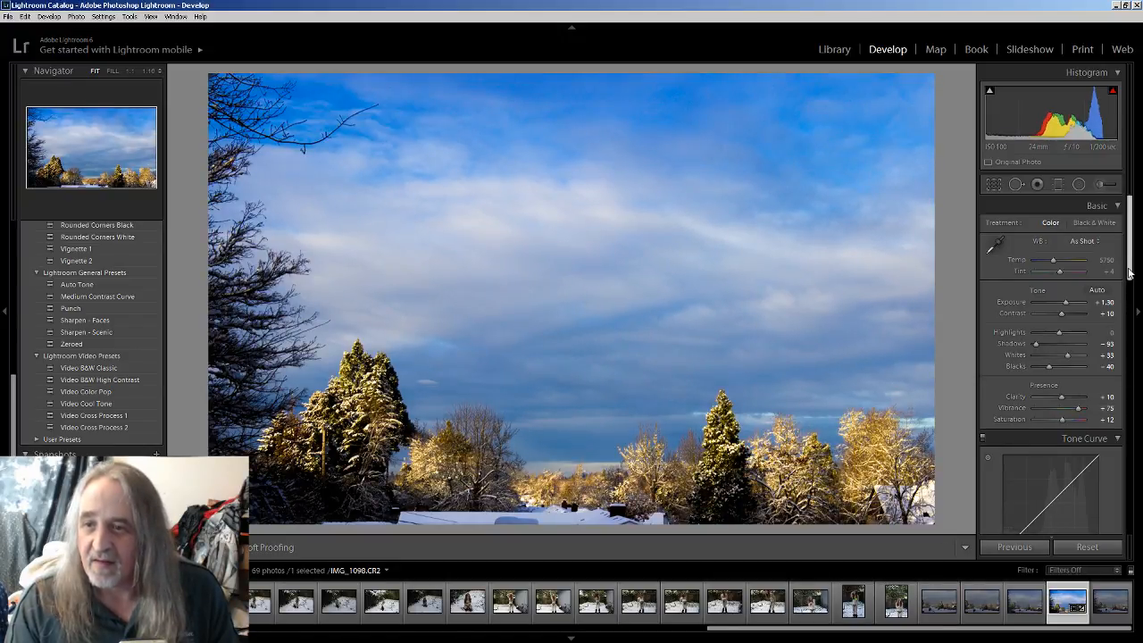
# Set the Saturation of the blue colour range to +45.
pyautogui.moveTo(1131, 271); pyautogui.dragTo(1134, 345)
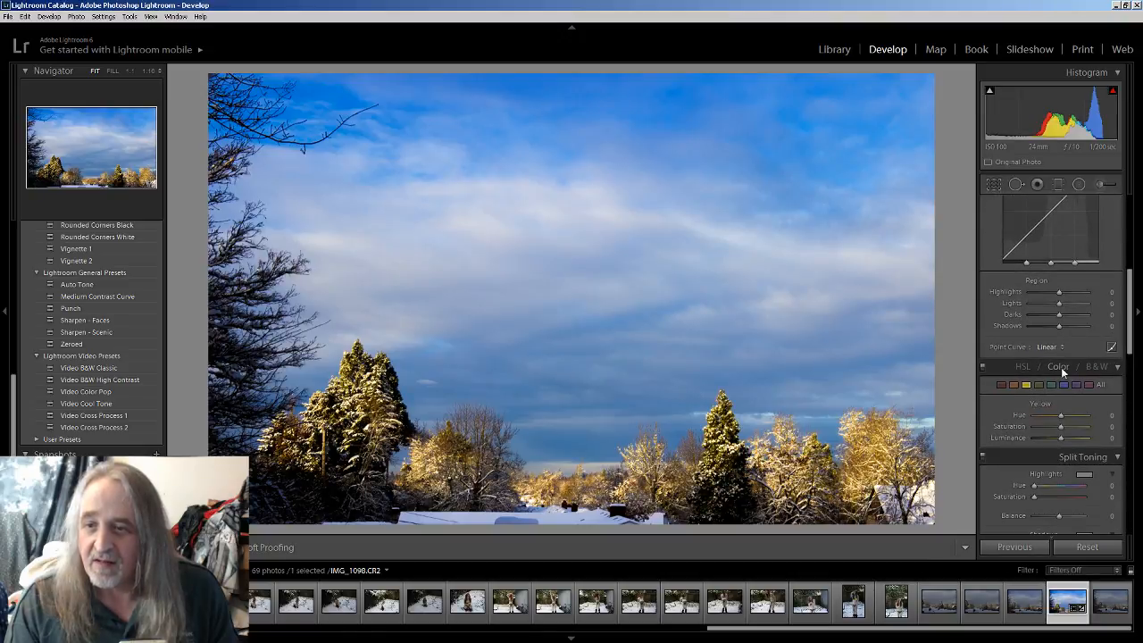
pyautogui.click(1063, 385)
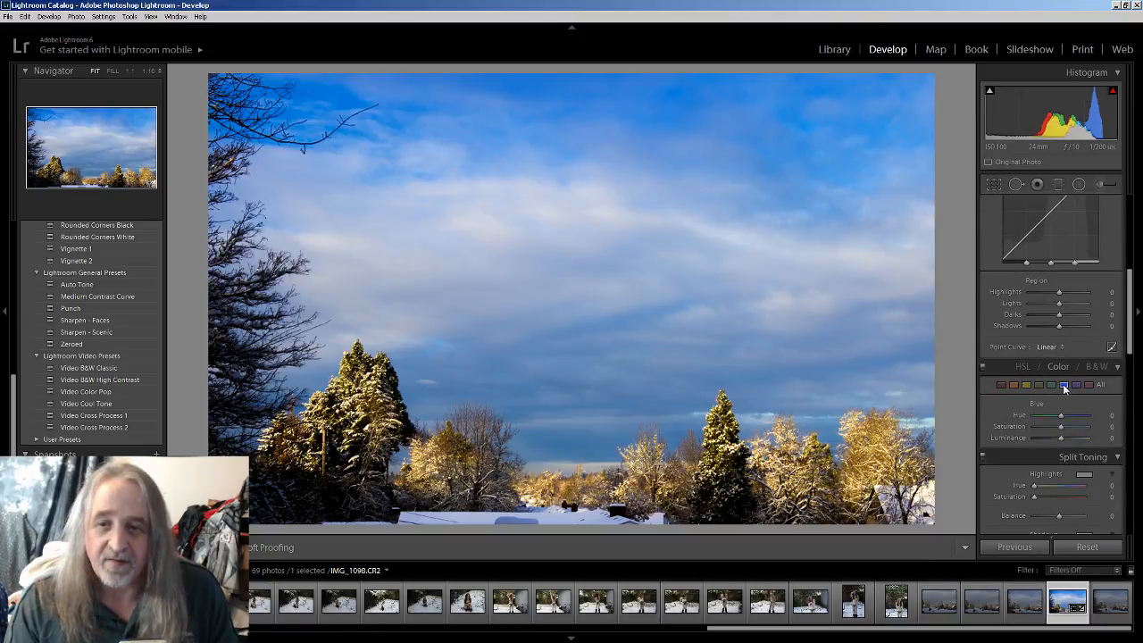
pyautogui.moveTo(1063, 426); pyautogui.dragTo(1079, 432)
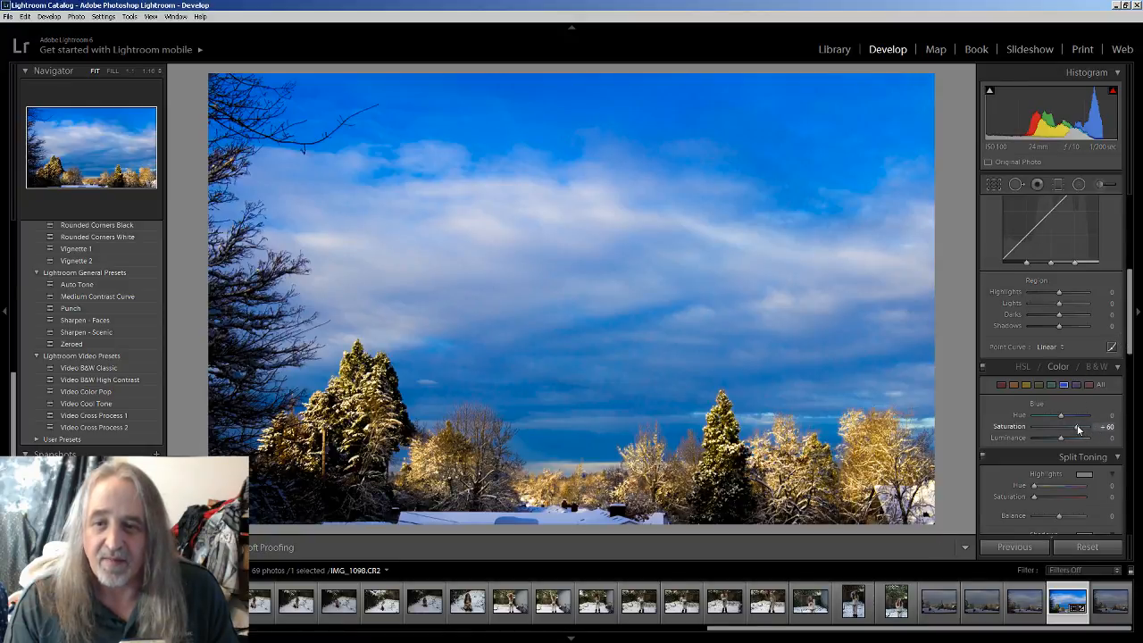
pyautogui.press('Down')
pyautogui.press('Down')
pyautogui.press('Down')
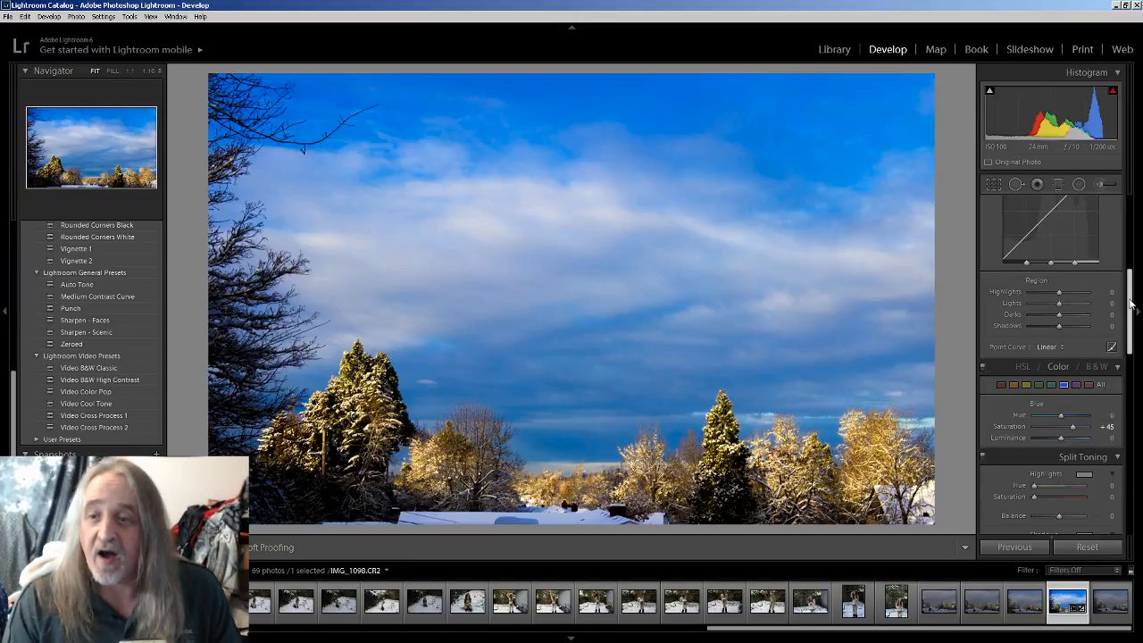
# Reduce the landscape photo's Vibrance to +70.
pyautogui.scroll(5, 1134, 259)
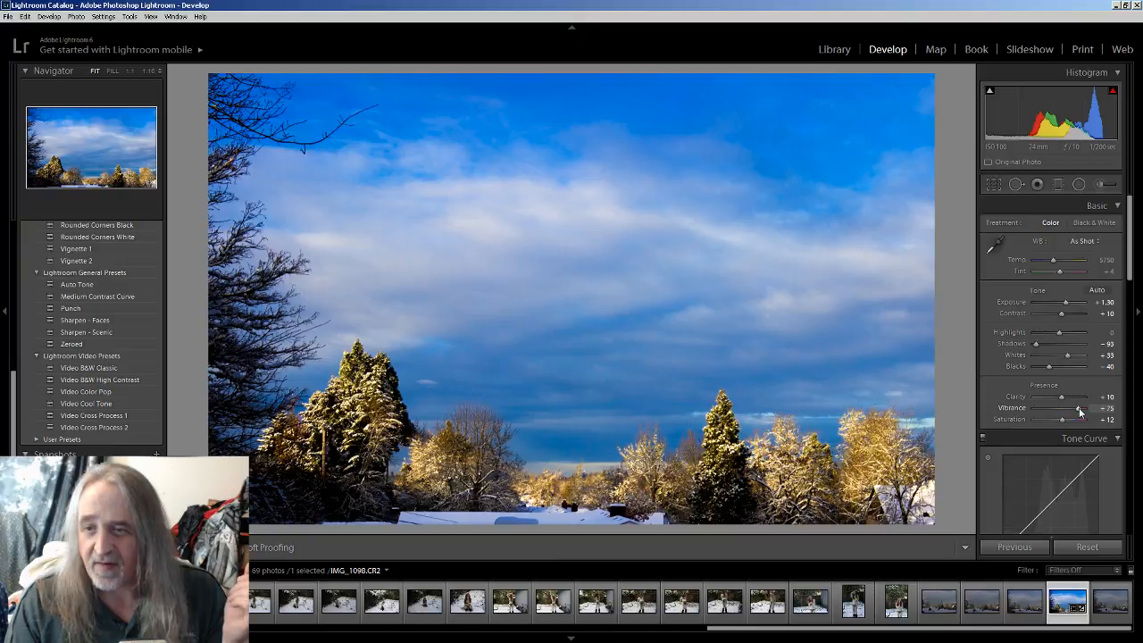
pyautogui.press('Down')
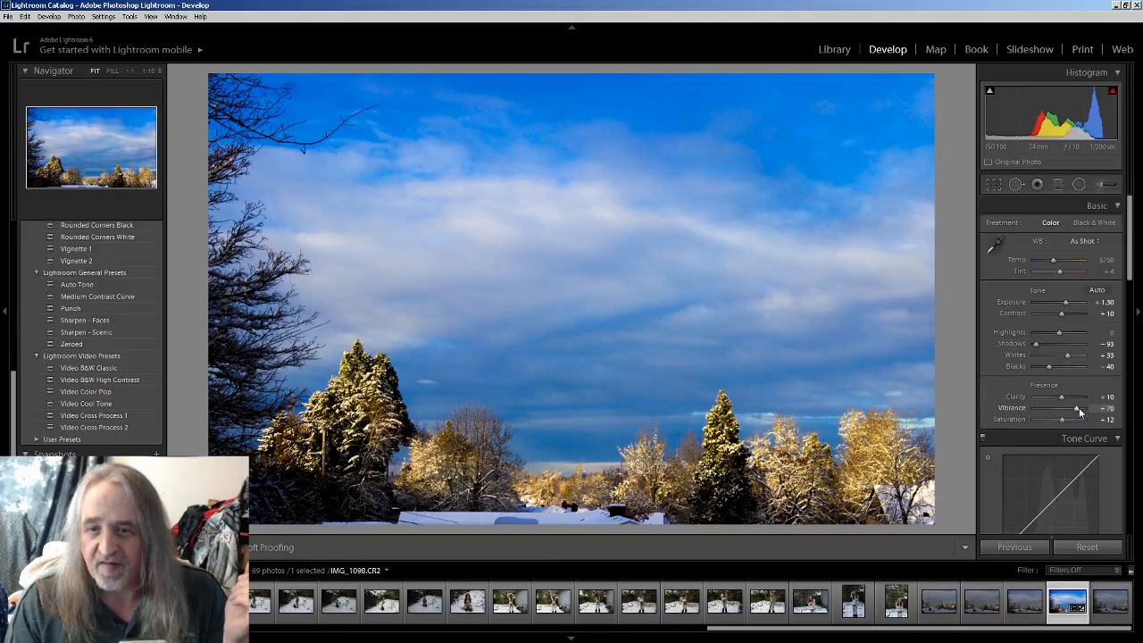
pyautogui.press('Down')
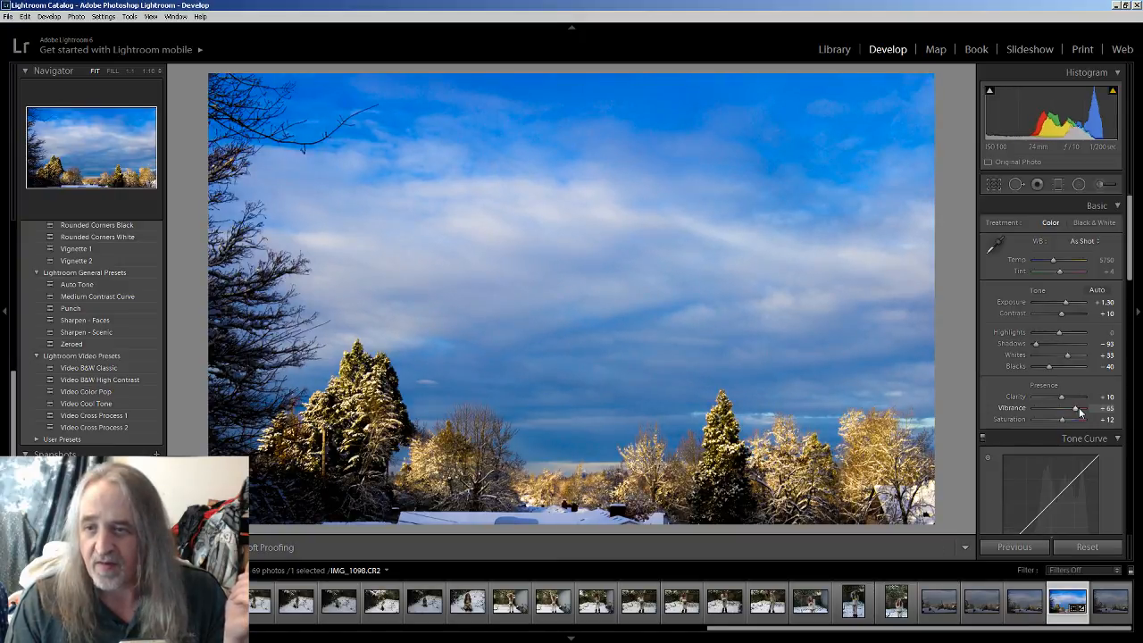
pyautogui.press('Up')
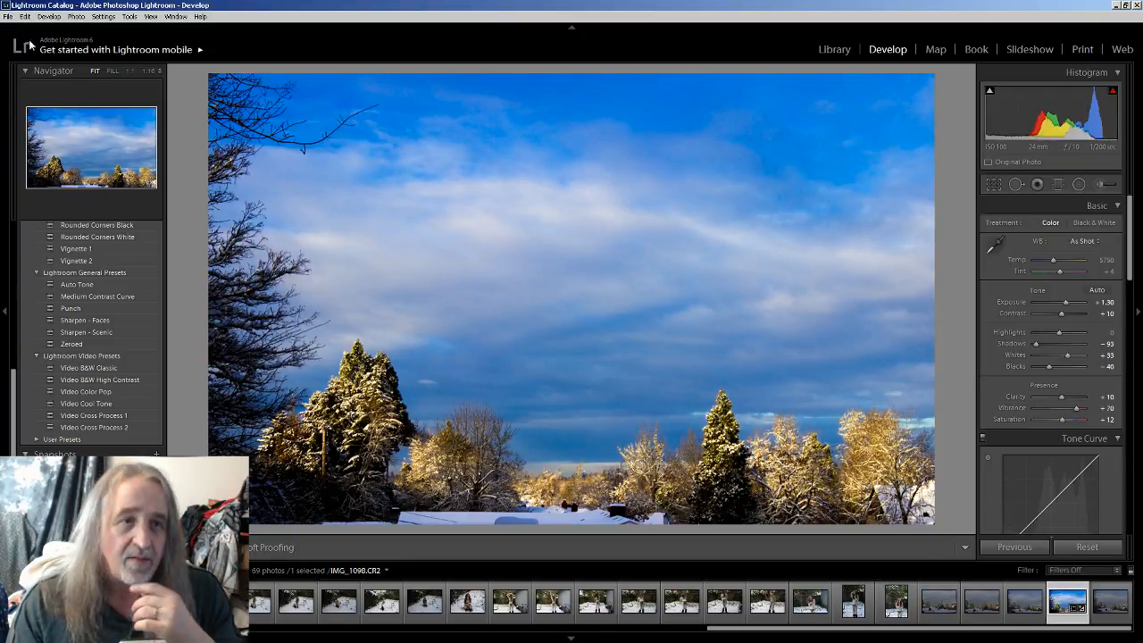
# Export the edited landscape to the hard drive folder D:\CanonPhotoDL\Youtube, with Filename as the naming template.
pyautogui.click(9, 16)
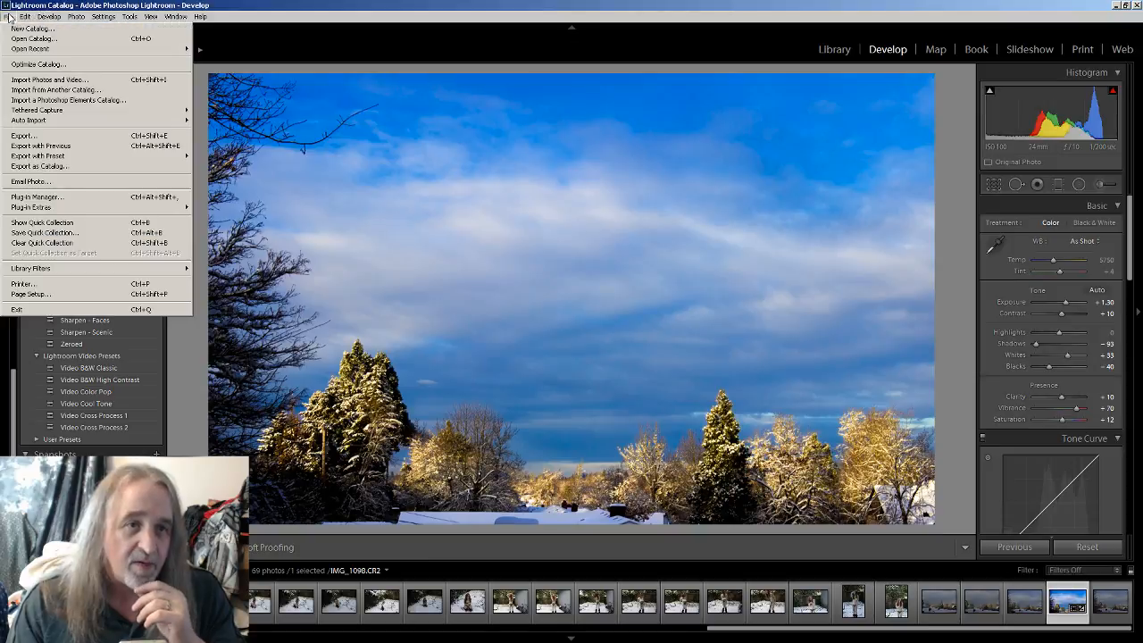
pyautogui.click(55, 137)
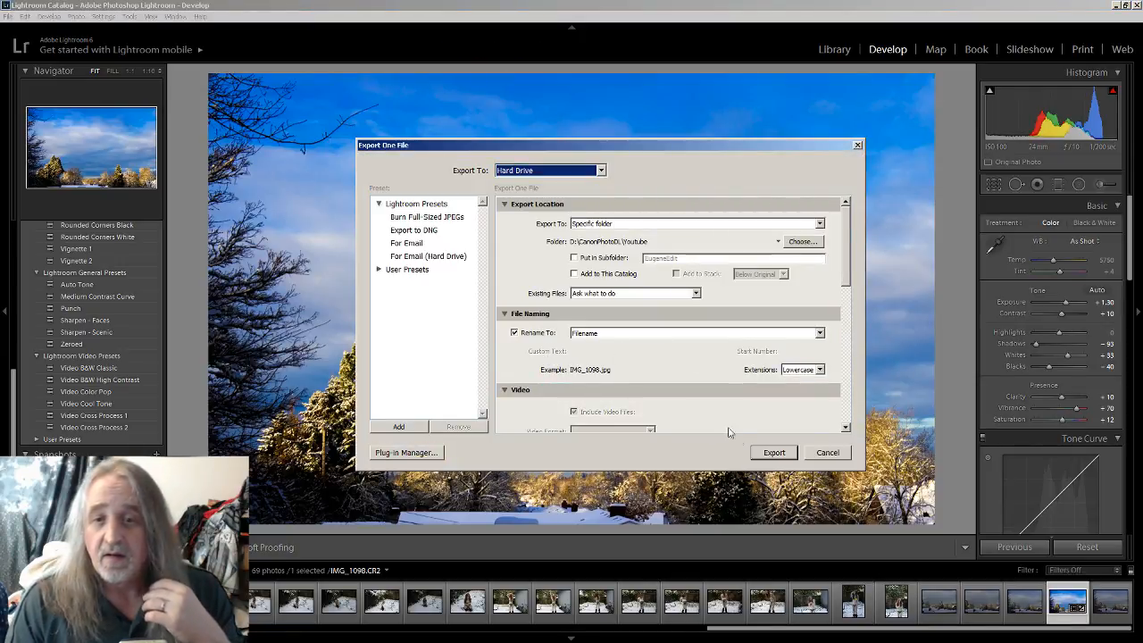
pyautogui.click(772, 453)
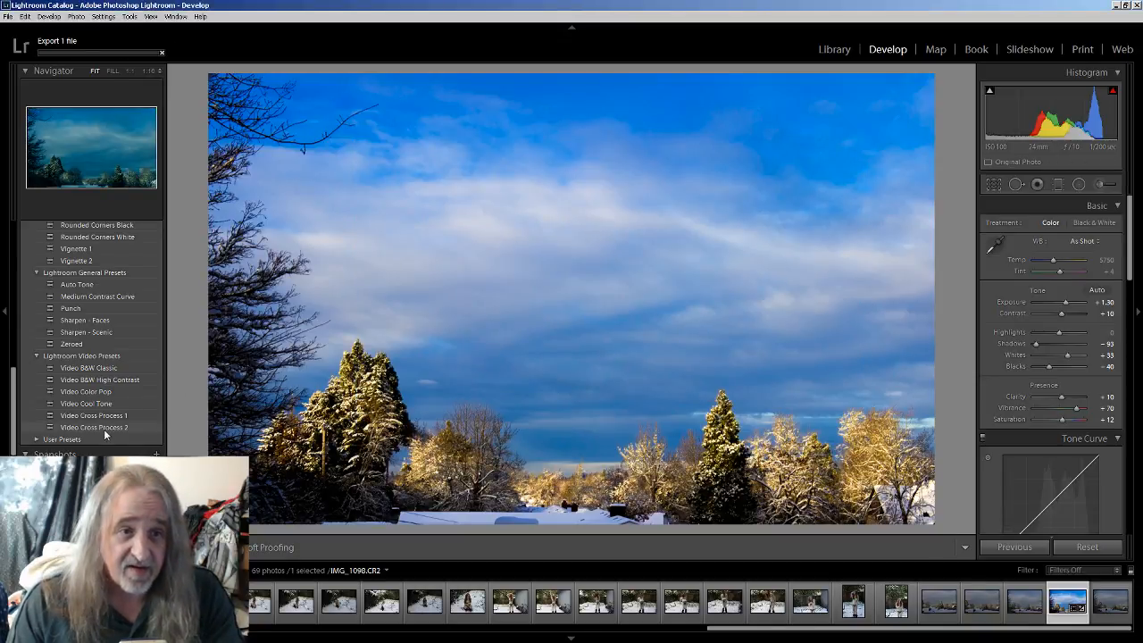
# Apply the Blue Filter preset from the Lightroom B&W Filter Presets to the landscape photo.
pyautogui.scroll(4, 93, 296)
pyautogui.scroll(6, 93, 295)
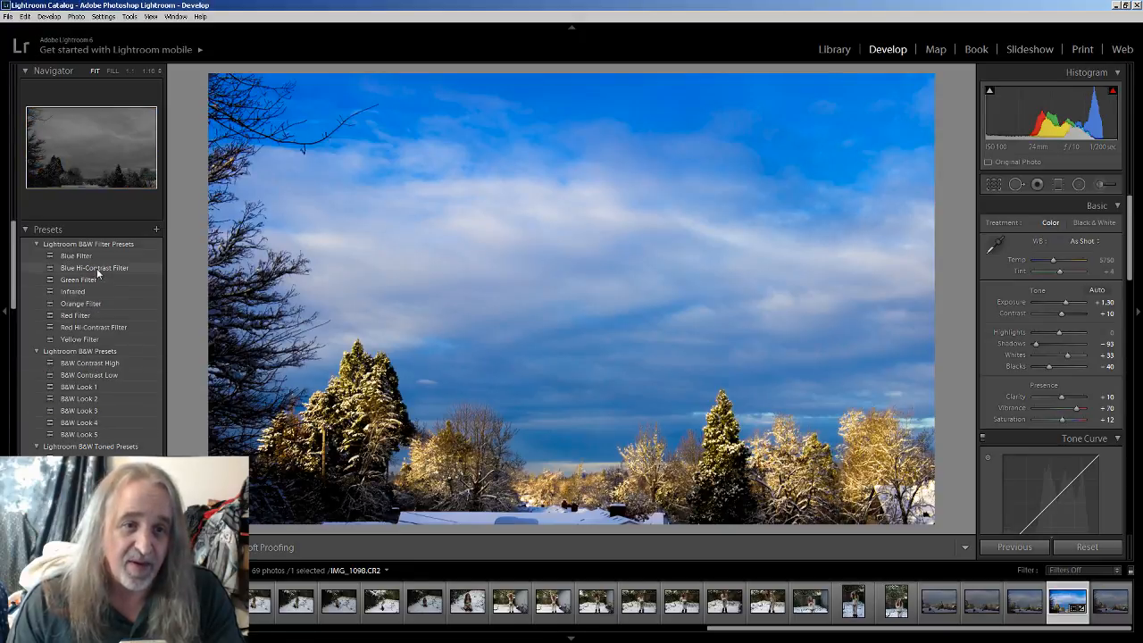
pyautogui.click(90, 258)
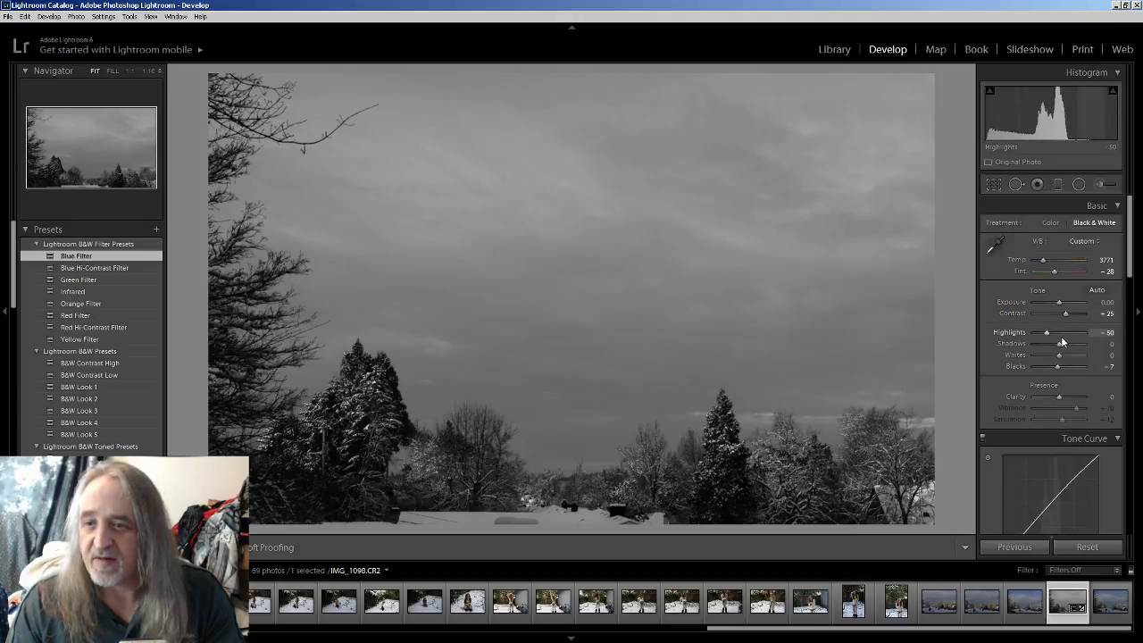
# Review the black-and-white mix and try the Infrared, Green Filter, Blue Hi-Contrast Filter and Yellow Filter presets on the landscape.
pyautogui.moveTo(1131, 268); pyautogui.dragTo(1131, 361)
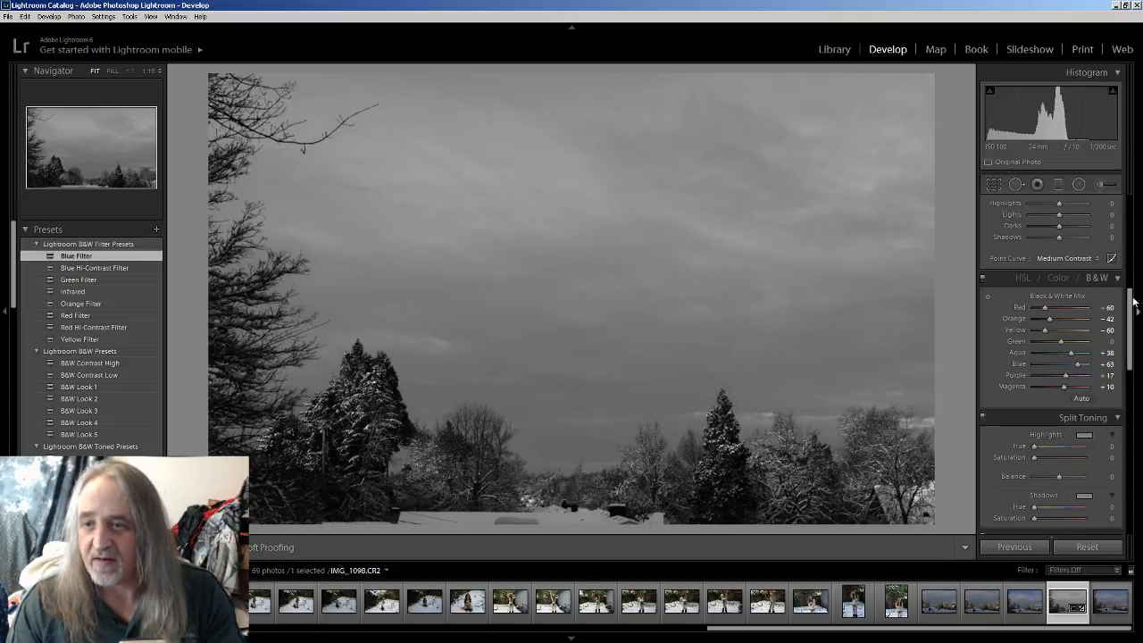
pyautogui.moveTo(1131, 304); pyautogui.dragTo(1135, 220)
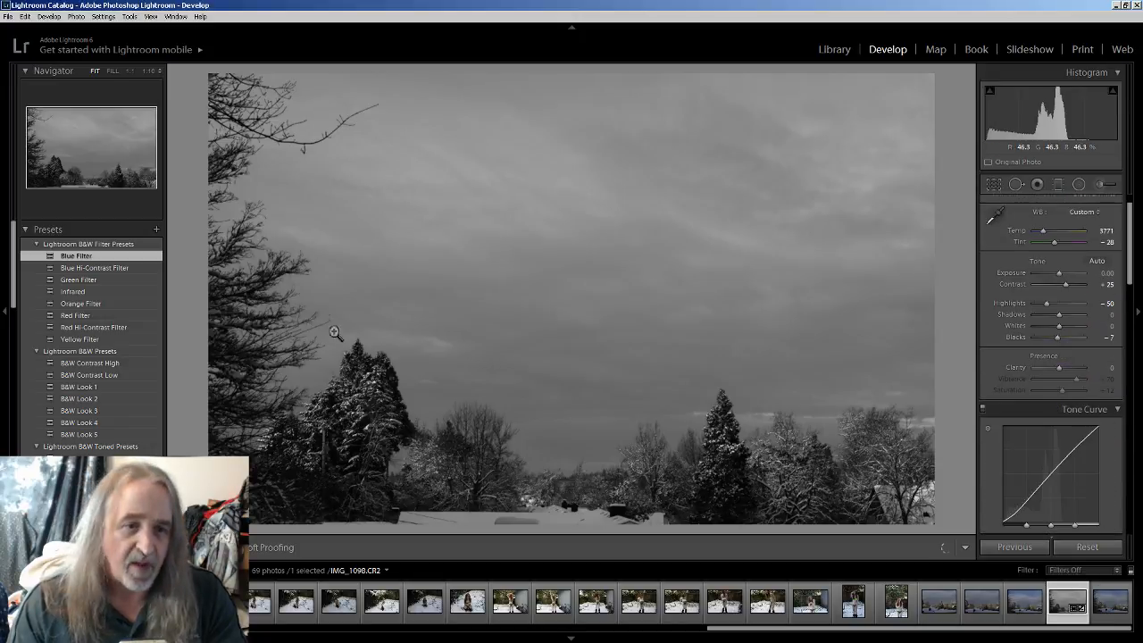
pyautogui.click(94, 293)
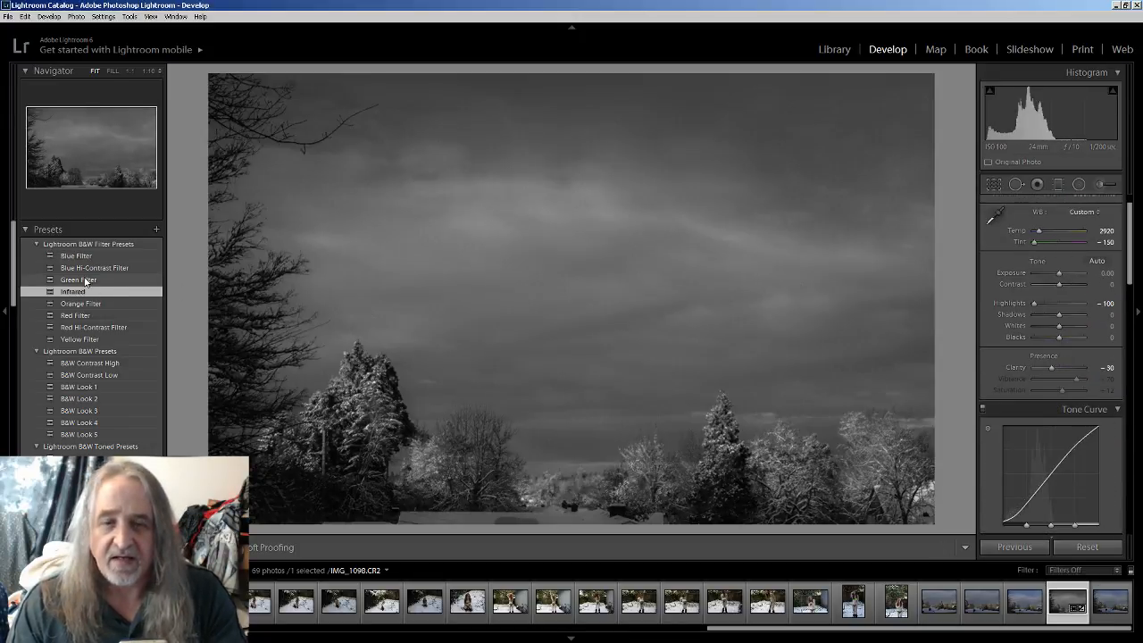
pyautogui.click(86, 281)
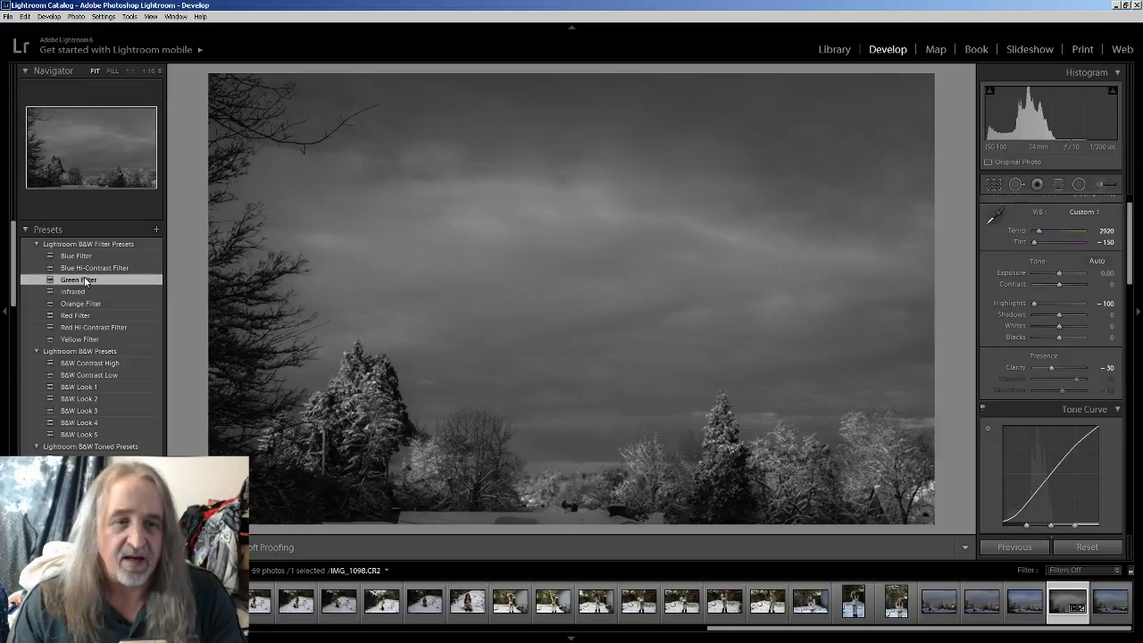
pyautogui.click(94, 269)
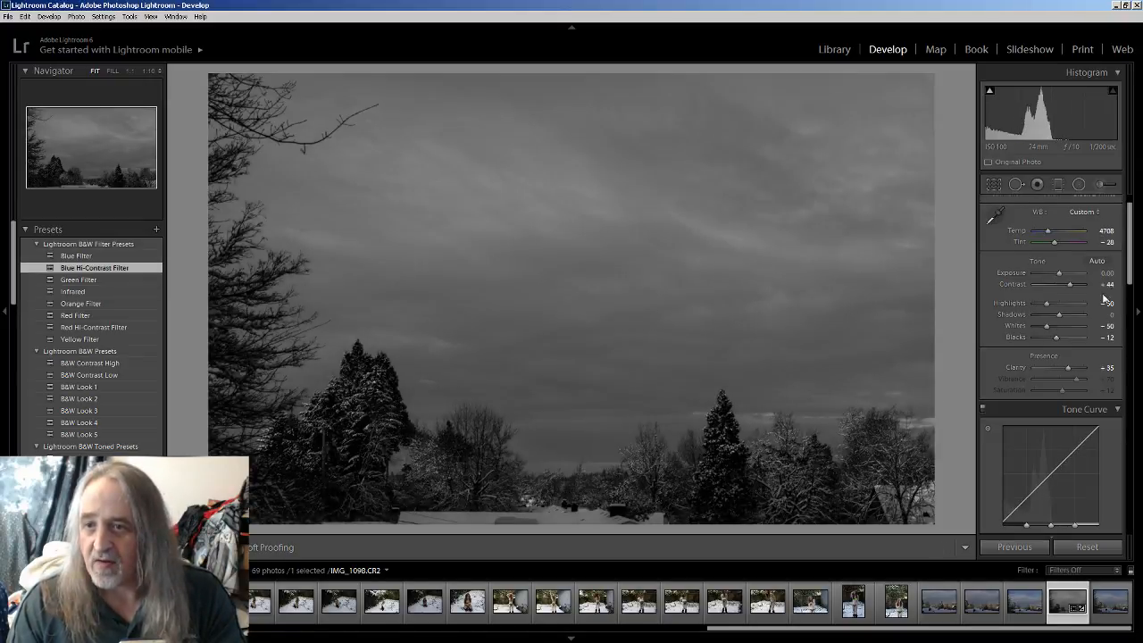
pyautogui.click(82, 338)
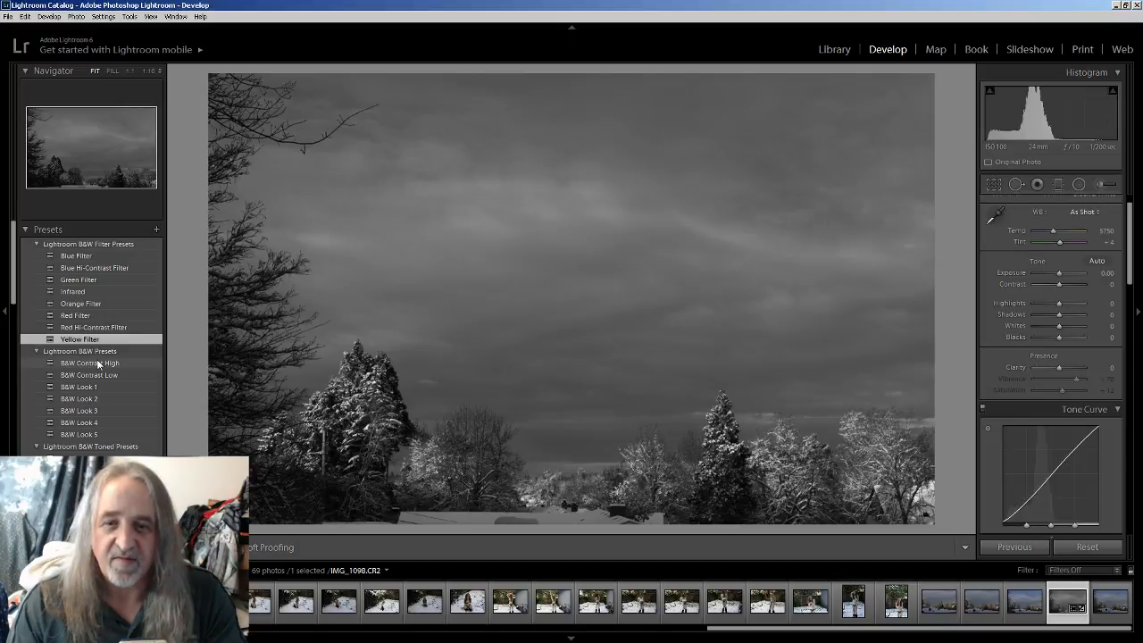
# Try the B&W Contrast High, B&W Contrast Low and B&W Look 1 to 5 presets on the landscape photo.
pyautogui.click(98, 364)
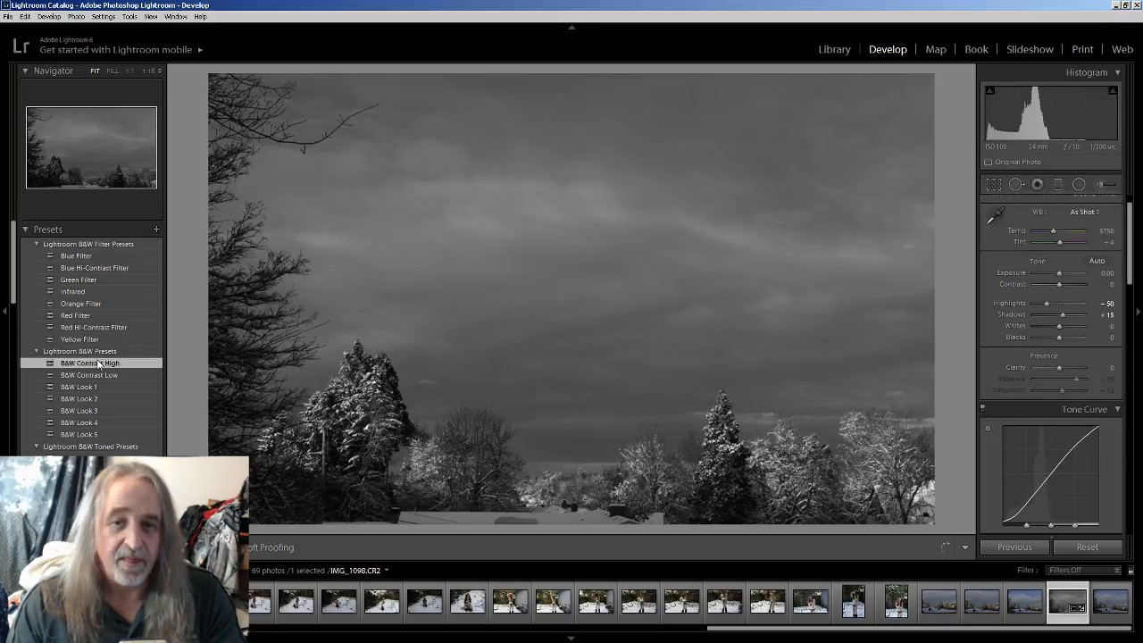
pyautogui.click(98, 376)
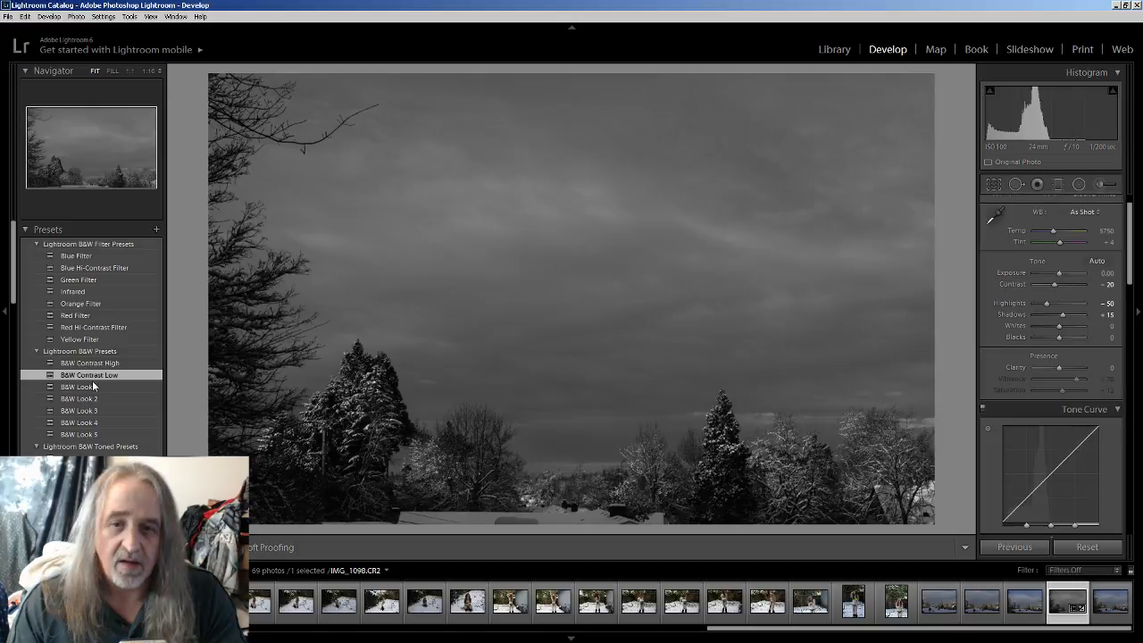
pyautogui.click(93, 388)
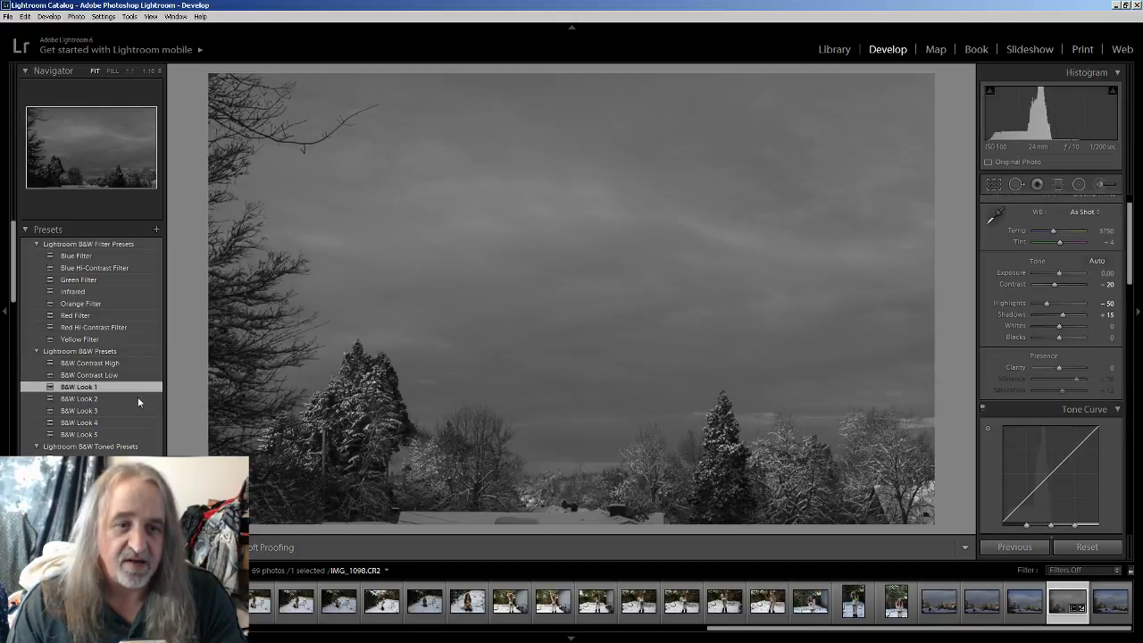
pyautogui.click(97, 399)
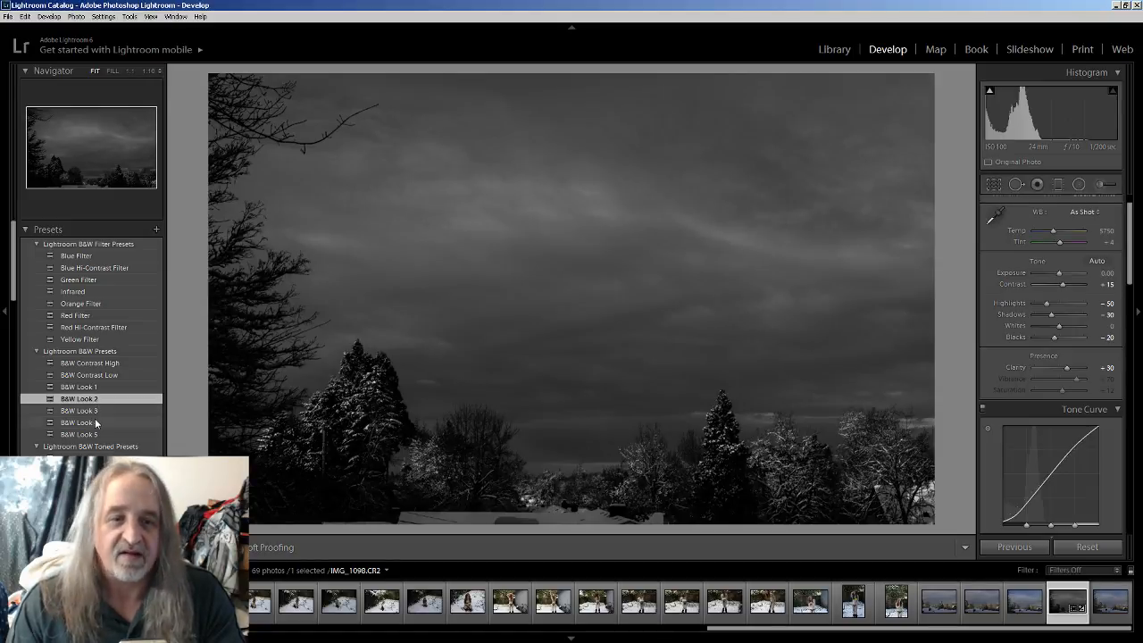
pyautogui.click(93, 413)
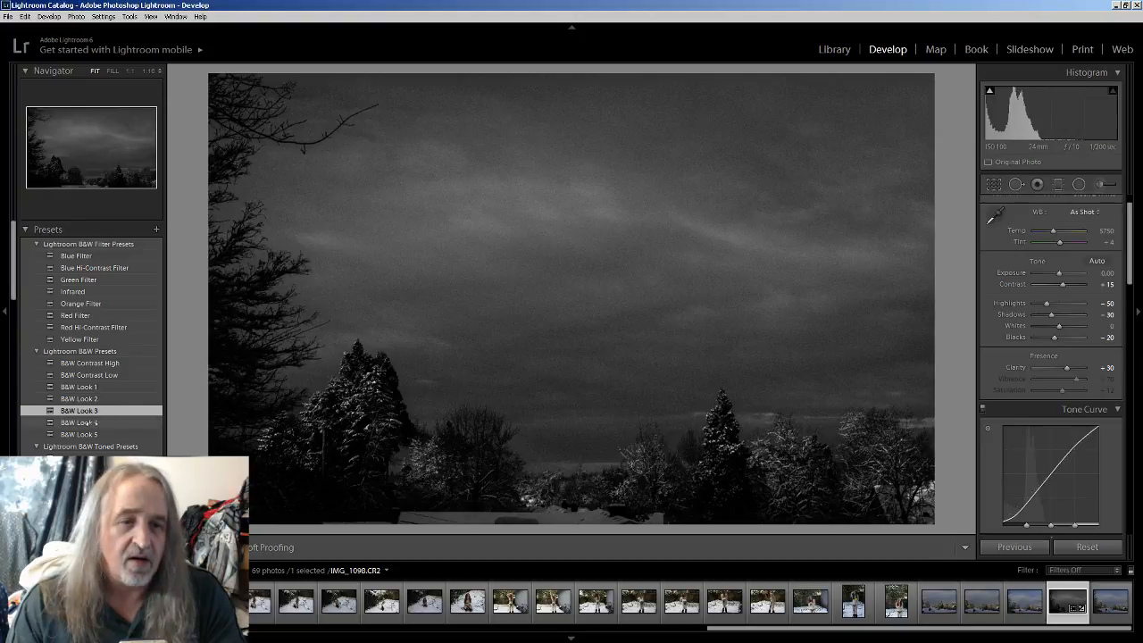
pyautogui.click(78, 434)
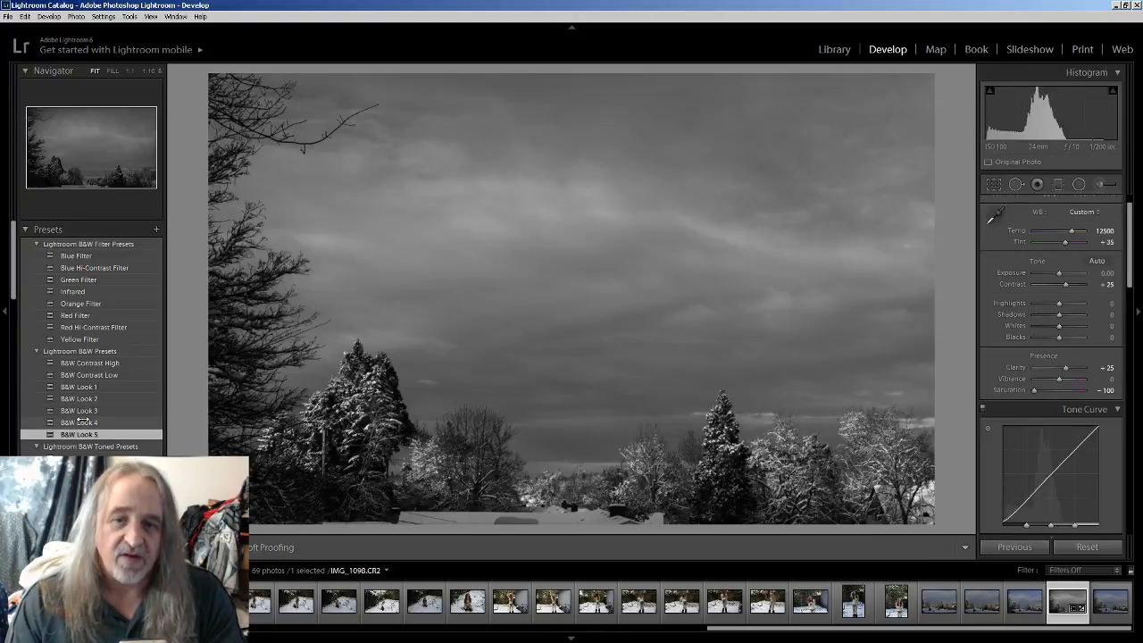
pyautogui.click(80, 421)
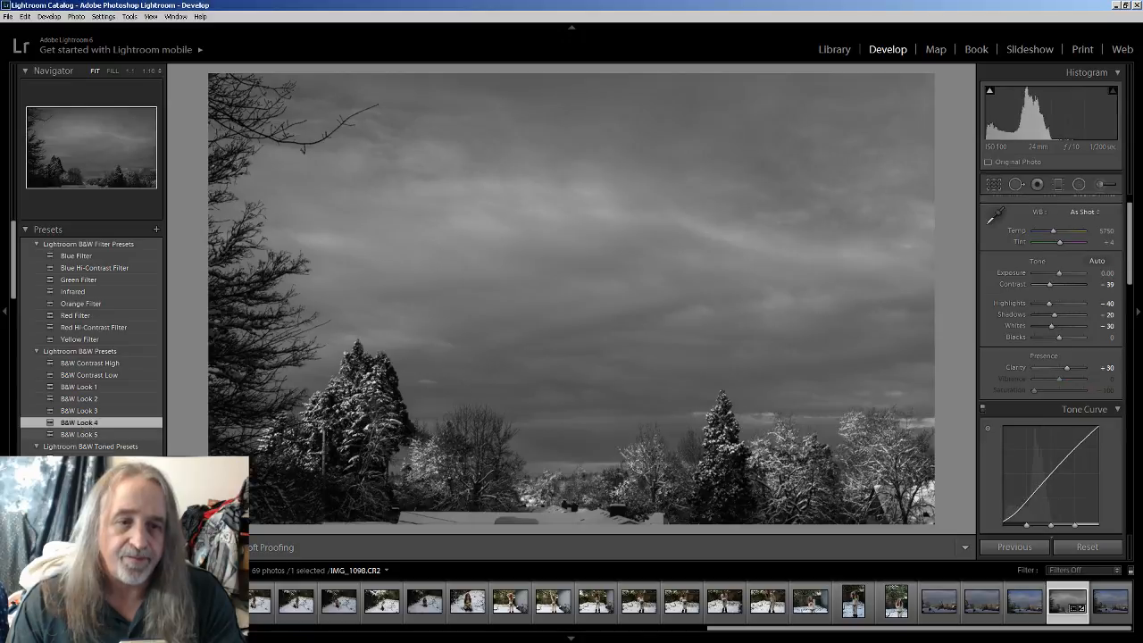
# Try the Antique and Split Tone 4 toned presets and the Aged Photo color preset on the landscape.
pyautogui.click(81, 458)
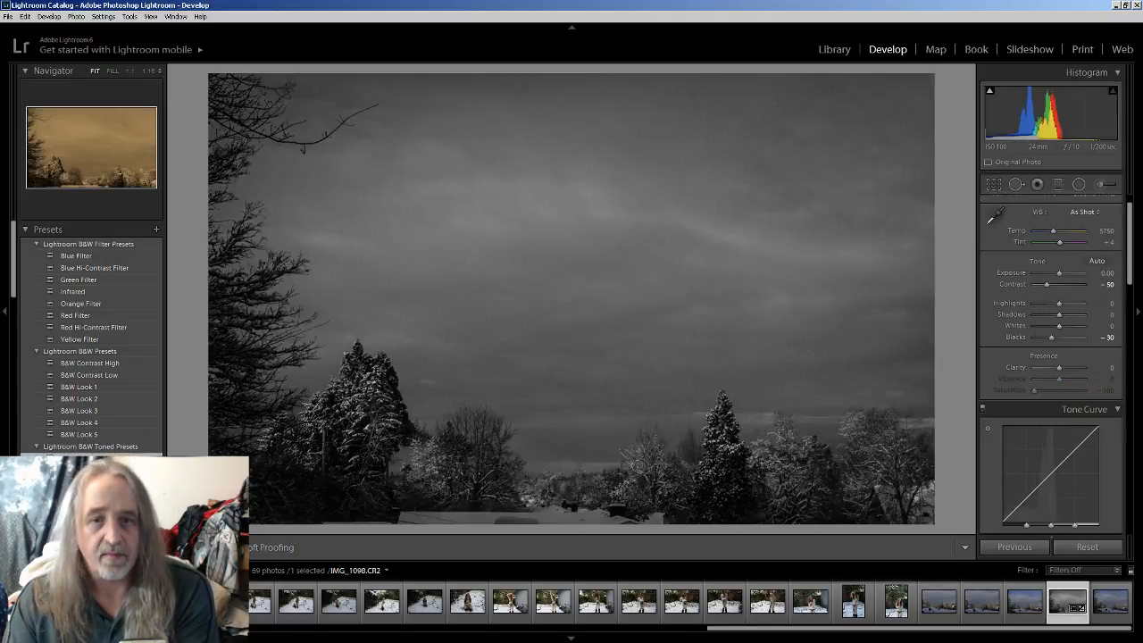
pyautogui.scroll(-3, 97, 429)
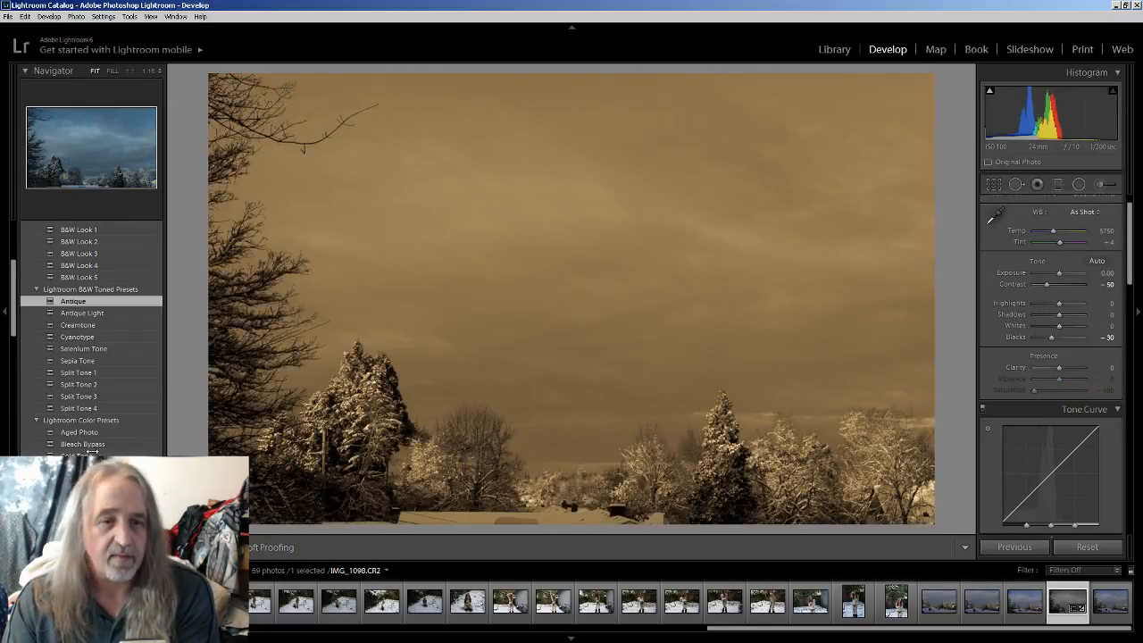
pyautogui.click(93, 408)
pyautogui.click(80, 431)
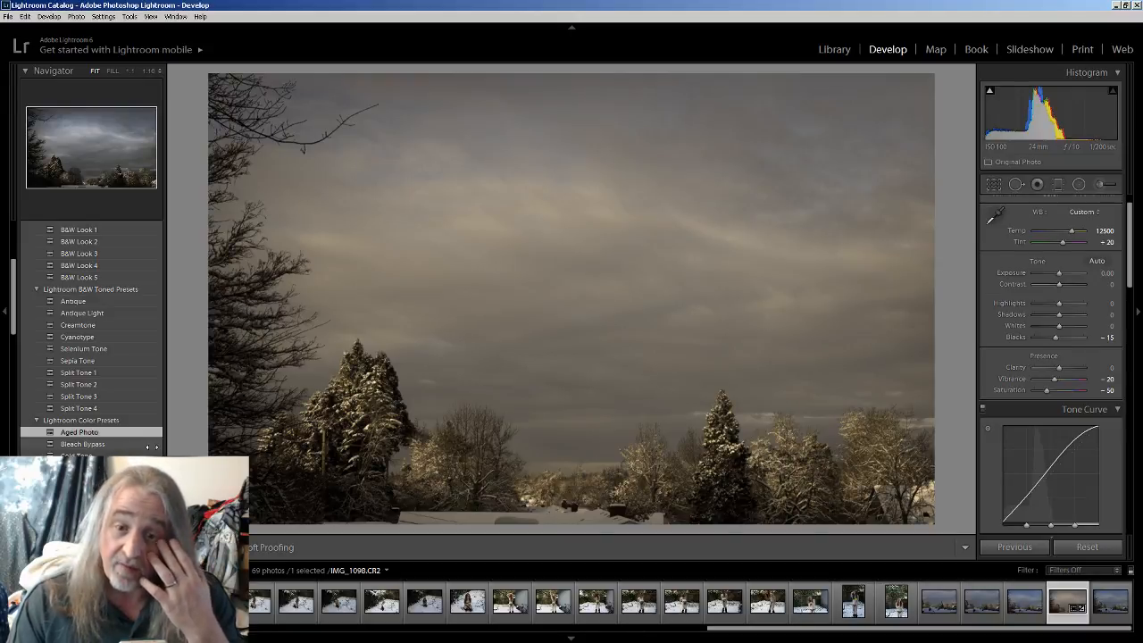
# Apply the Bleach Bypass color preset to the landscape and look through its develop settings.
pyautogui.click(90, 445)
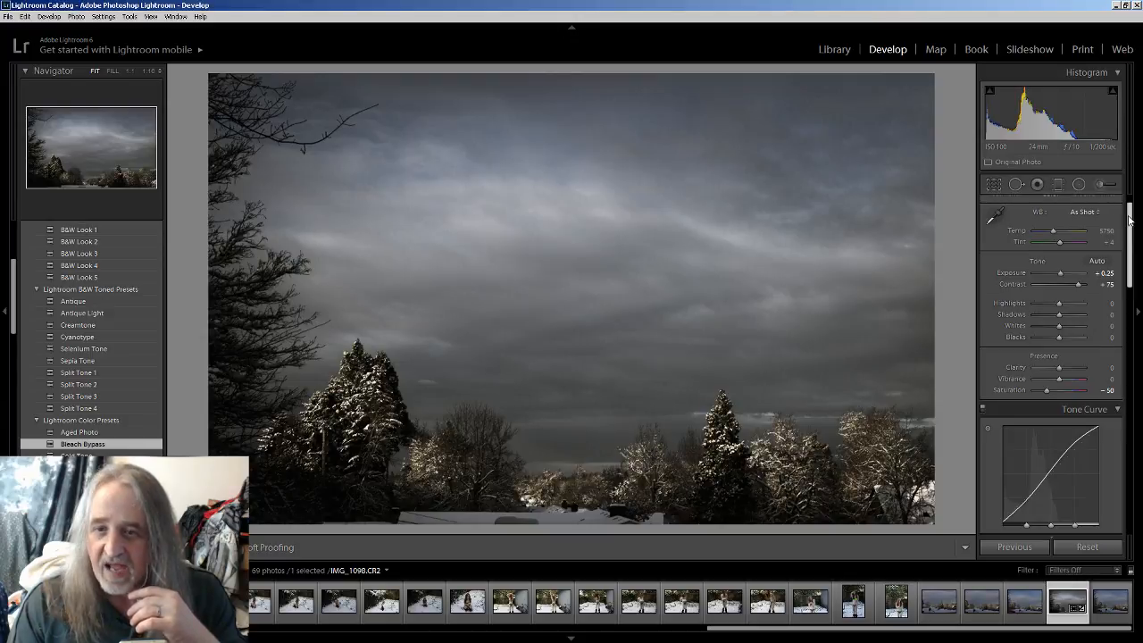
pyautogui.moveTo(1130, 219); pyautogui.dragTo(1139, 286)
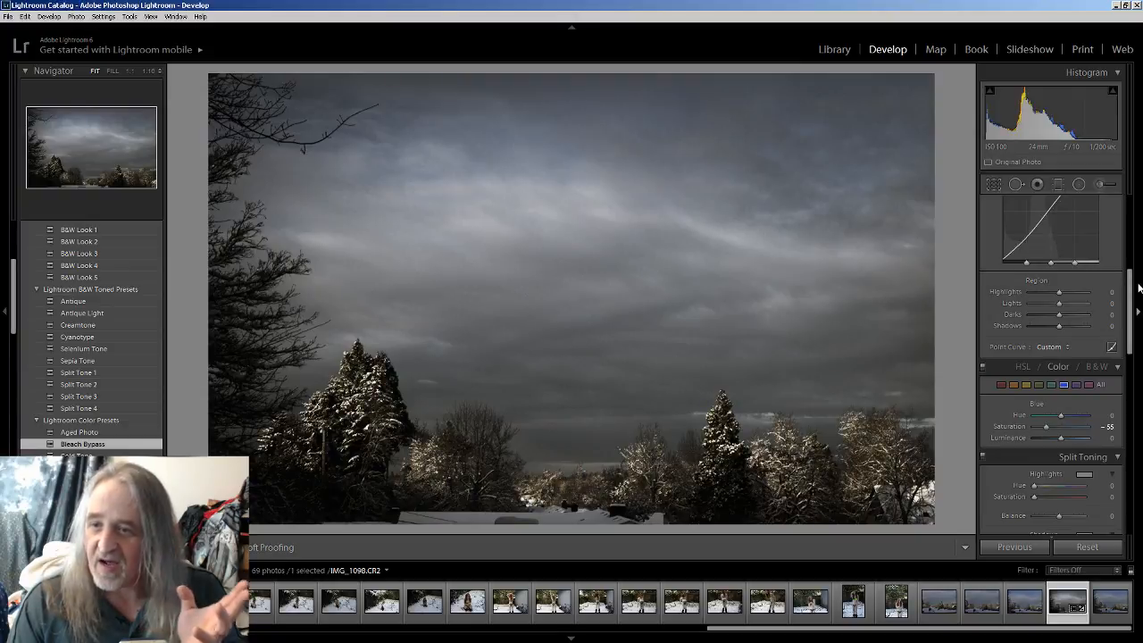
pyautogui.moveTo(1132, 290); pyautogui.dragTo(1136, 411)
pyautogui.scroll(5, 1027, 259)
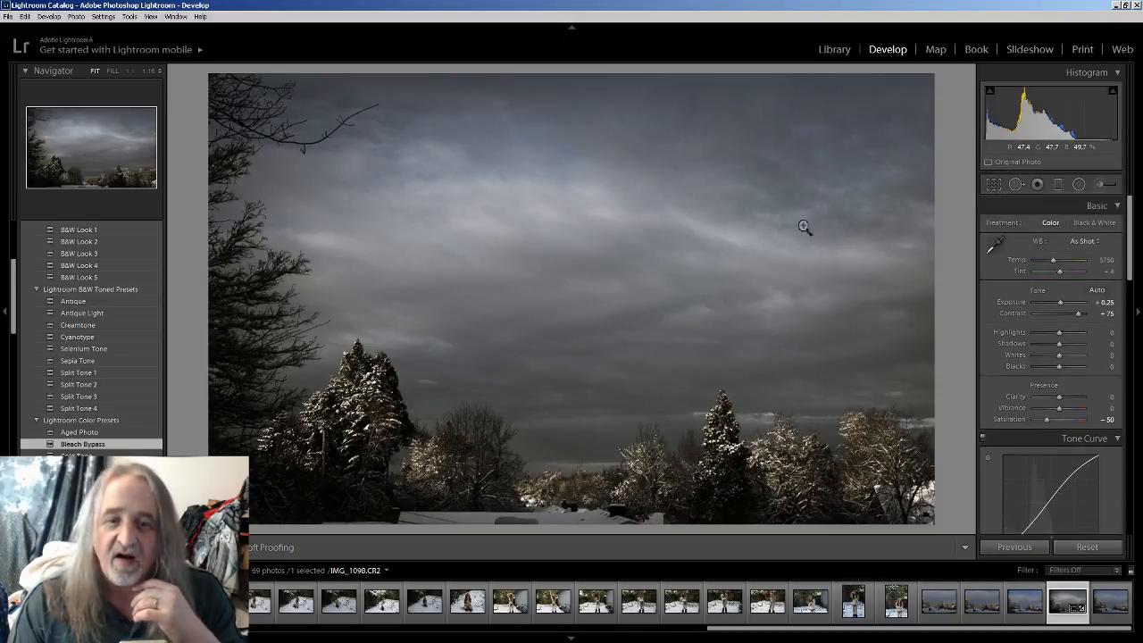
# Export the Bleach Bypass version of the landscape to D:\CanonPhotoDL\Youtube, using a unique name instead of overwriting IMG_1098.jpg.
pyautogui.click(7, 17)
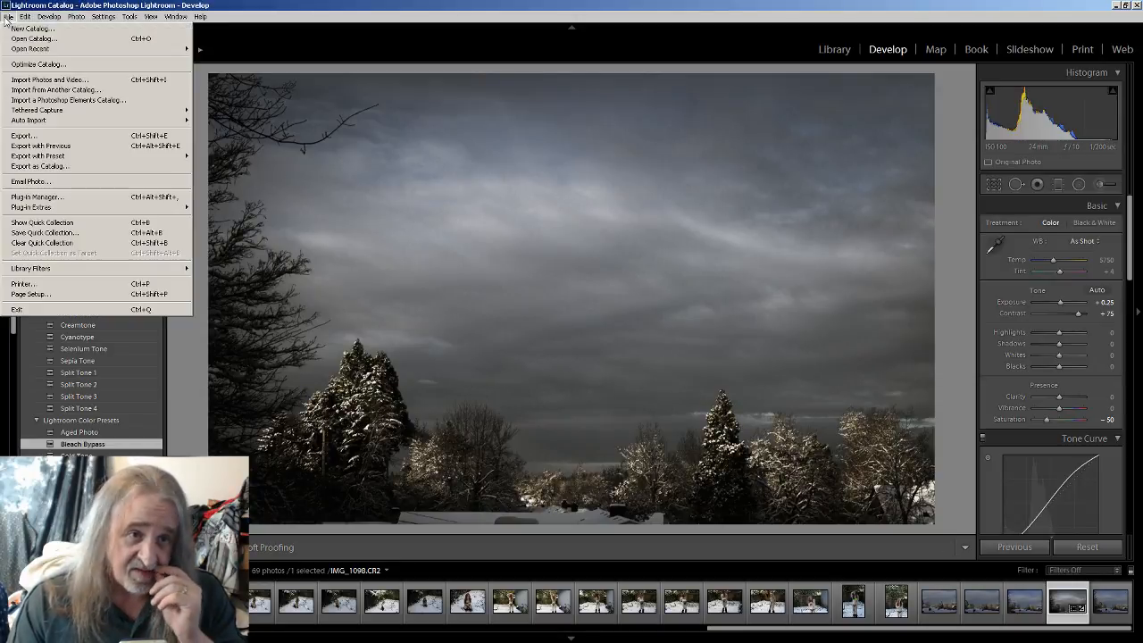
pyautogui.click(57, 134)
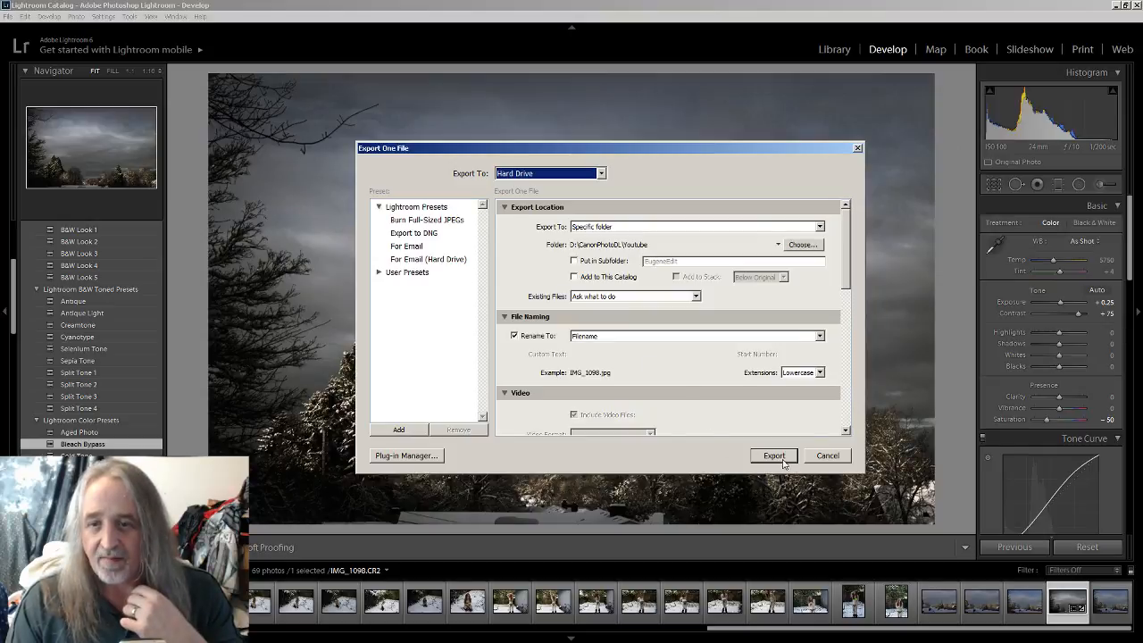
pyautogui.click(783, 459)
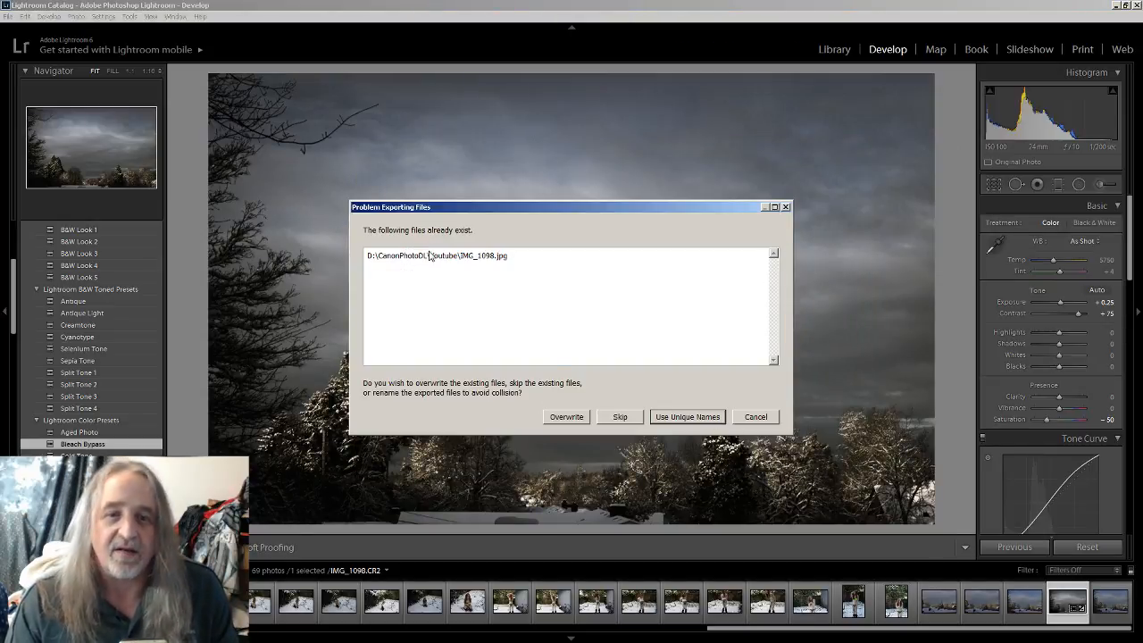
pyautogui.moveTo(506, 210); pyautogui.dragTo(515, 157)
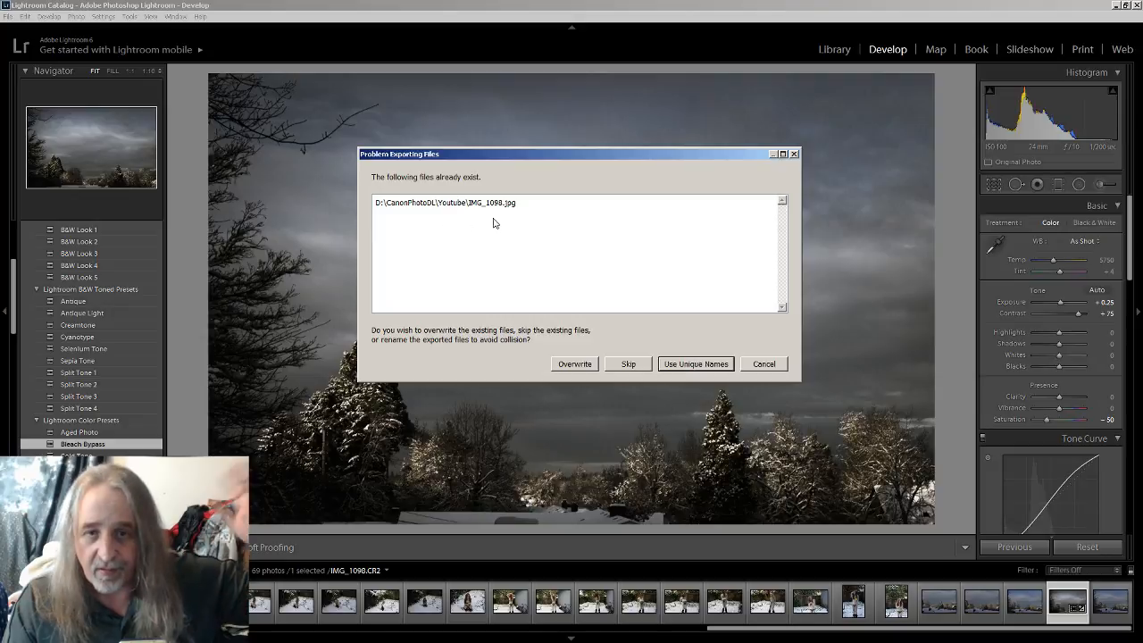
pyautogui.click(696, 363)
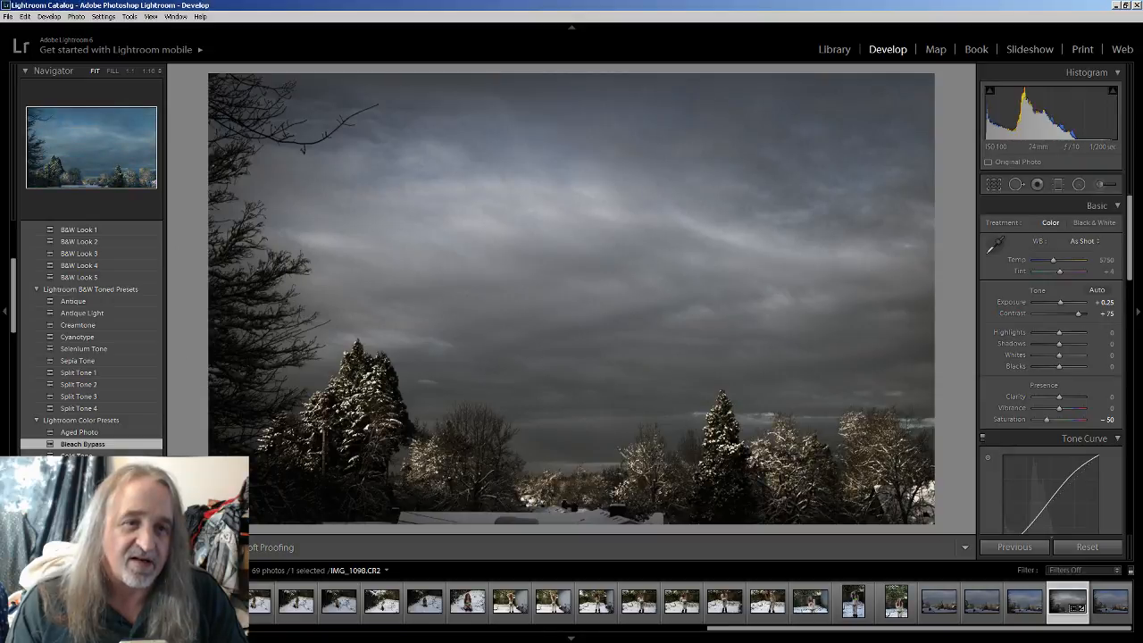
# Try four more Lightroom Color Presets on the landscape photo, finishing with Direct Positive.
pyautogui.click(87, 469)
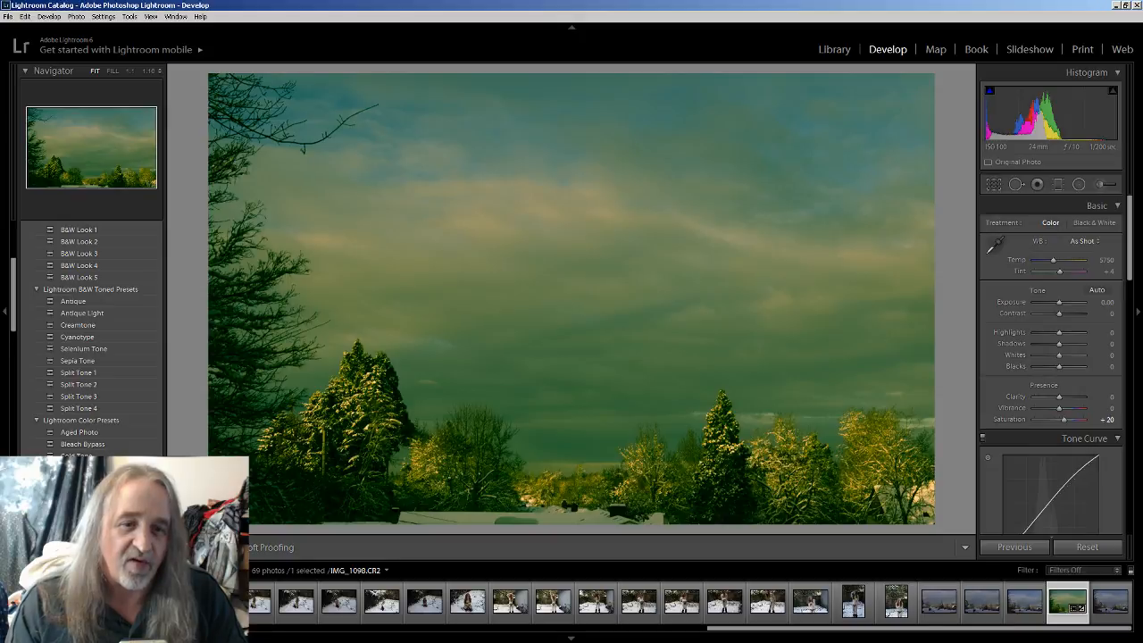
pyautogui.click(86, 480)
pyautogui.click(87, 493)
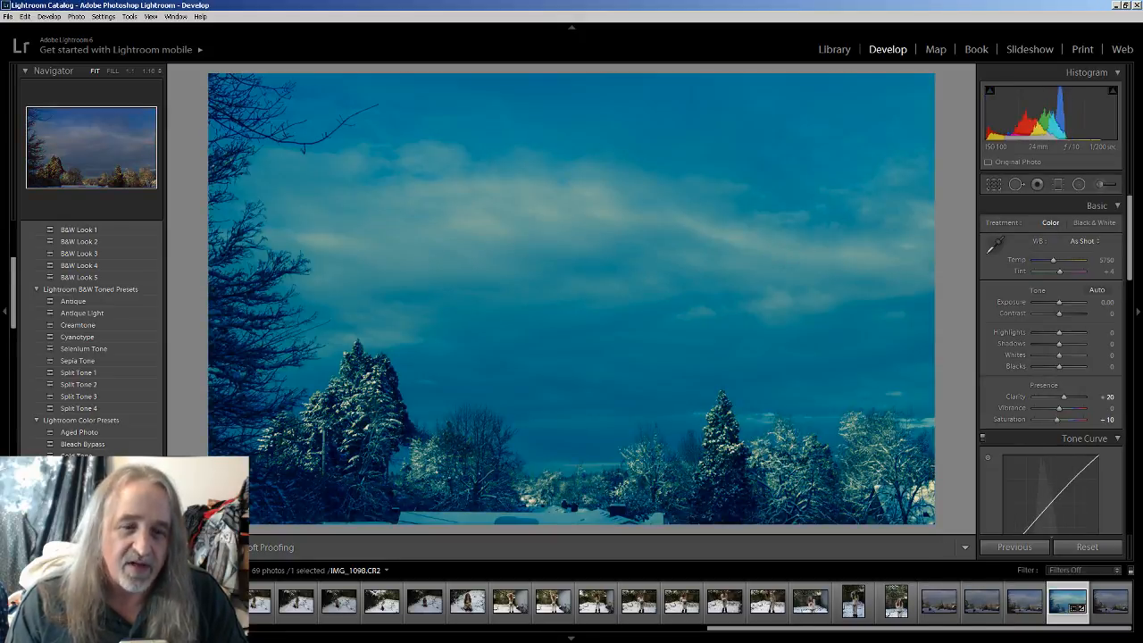
pyautogui.click(86, 504)
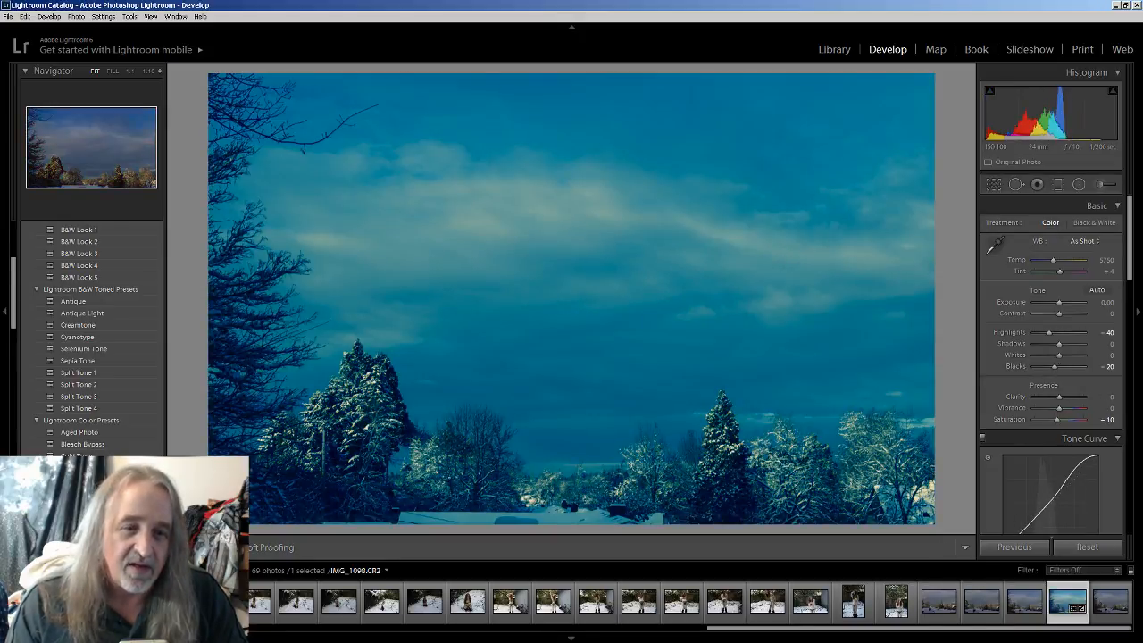
# Try the Video Color Pop, Video Cool Tone and Video Cross Process 2 presets on the landscape photo.
pyautogui.scroll(-4, 86, 504)
pyautogui.scroll(-3, 89, 393)
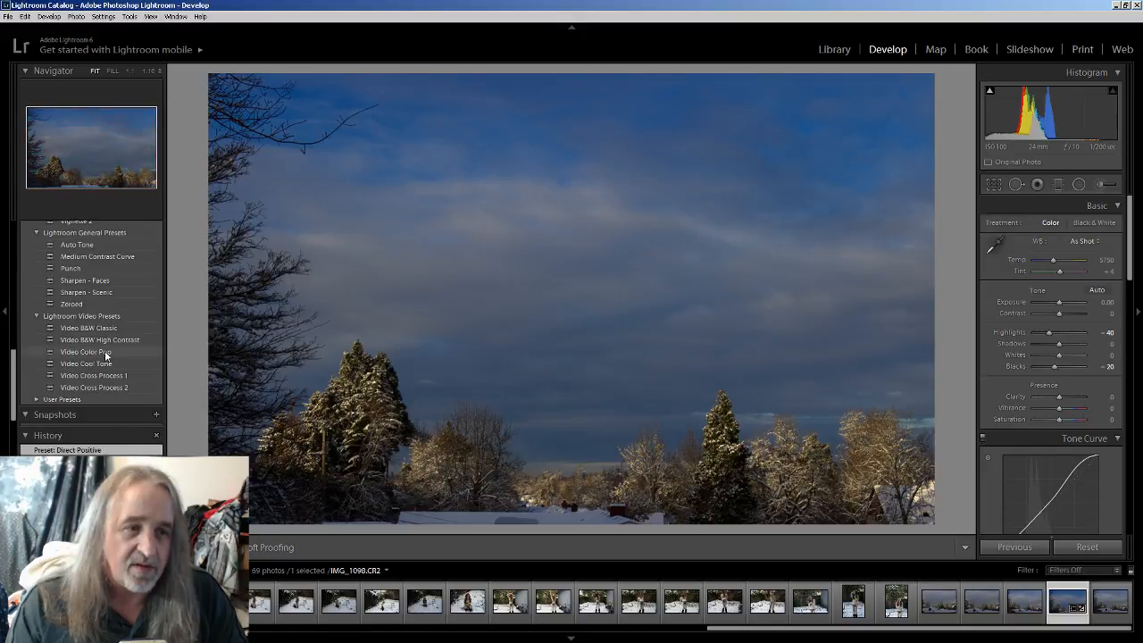
pyautogui.click(86, 352)
pyautogui.click(105, 367)
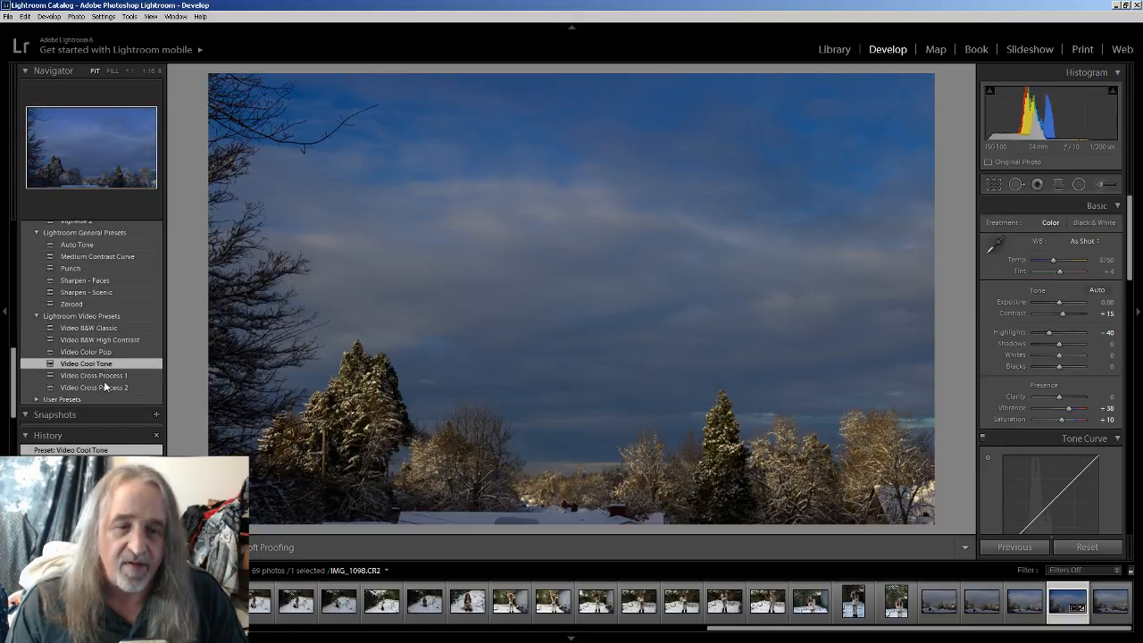
pyautogui.click(108, 388)
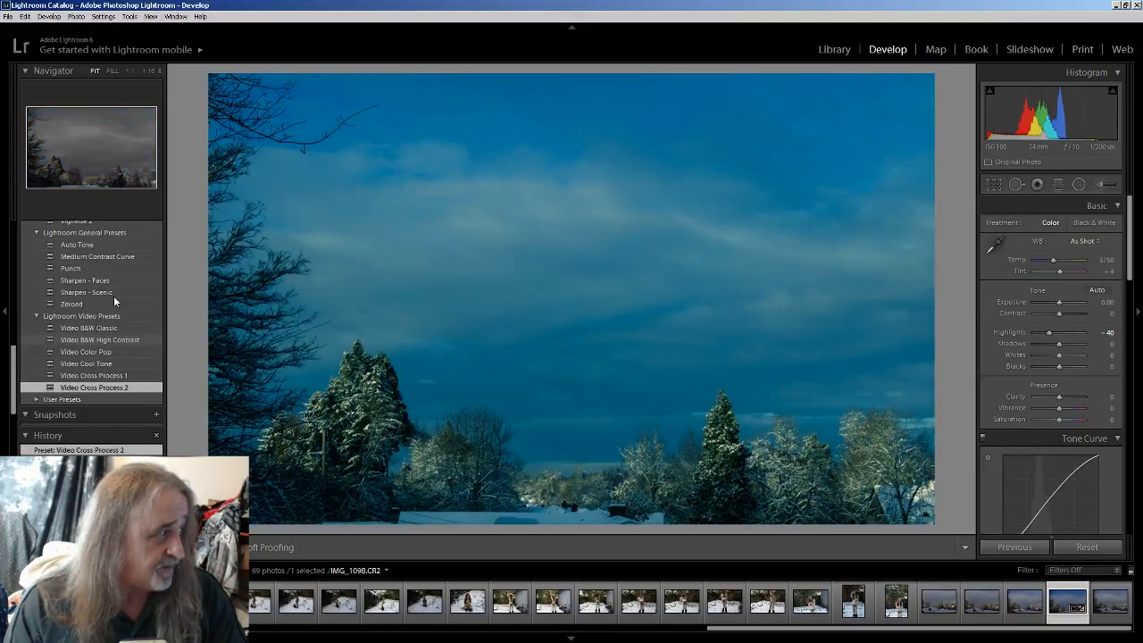
# Try the general presets Sharpen - Scenic, Sharpen - Faces, Punch, Medium Contrast Curve, Auto Tone and Zeroed on the landscape.
pyautogui.click(114, 294)
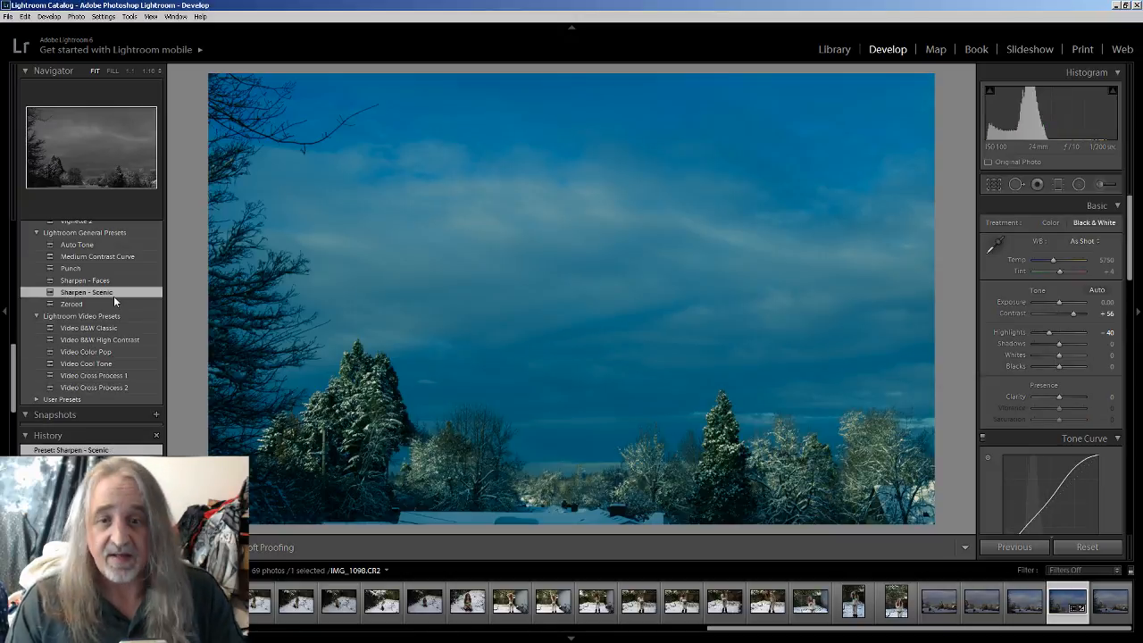
pyautogui.click(103, 281)
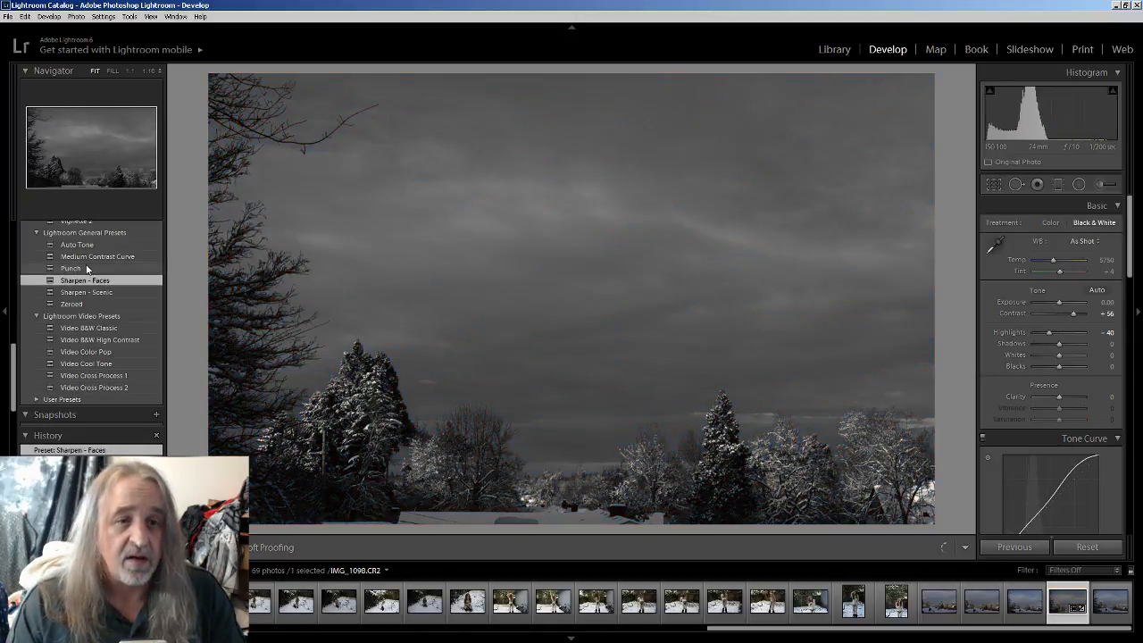
pyautogui.click(86, 269)
pyautogui.click(98, 258)
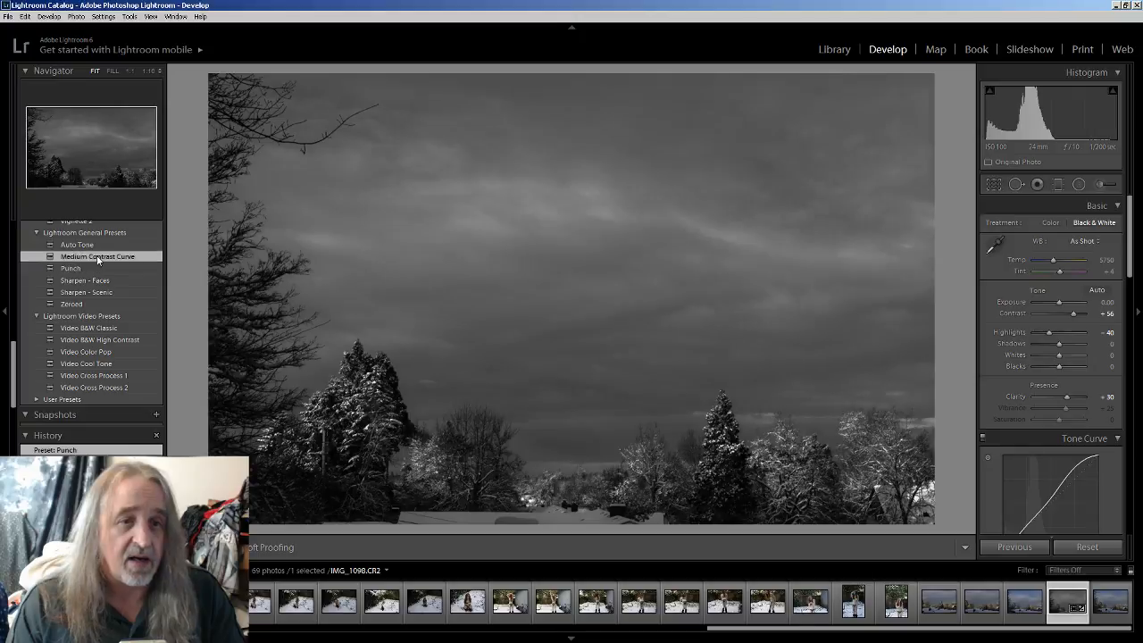
pyautogui.click(95, 245)
pyautogui.click(106, 305)
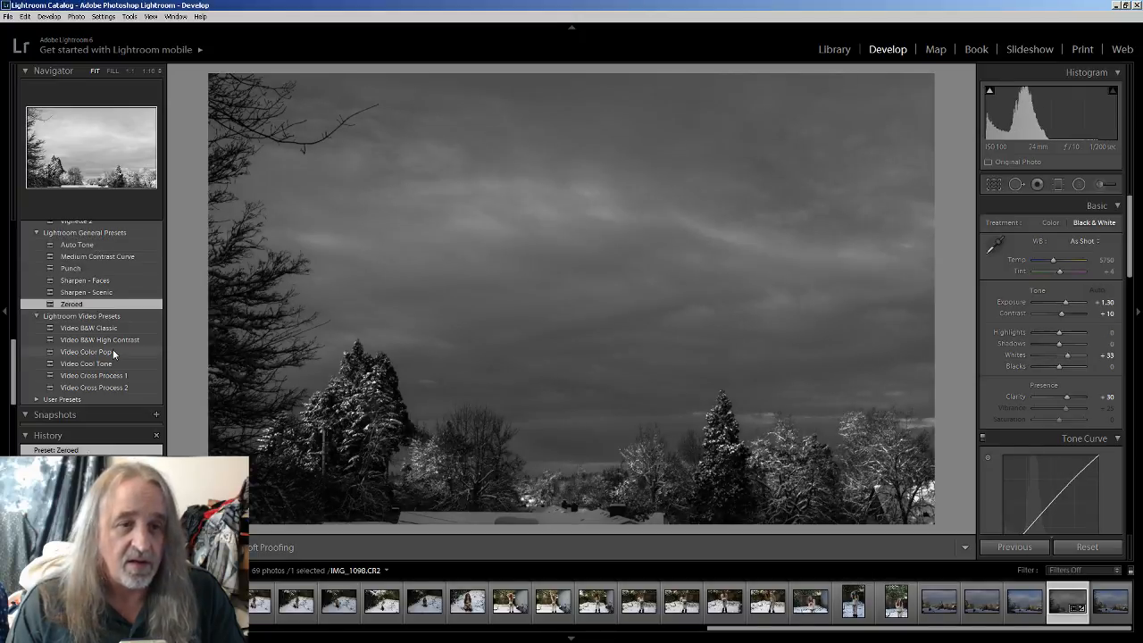
# Apply the Video Color Pop preset to the landscape photo and minimize the Lightroom window.
pyautogui.click(112, 351)
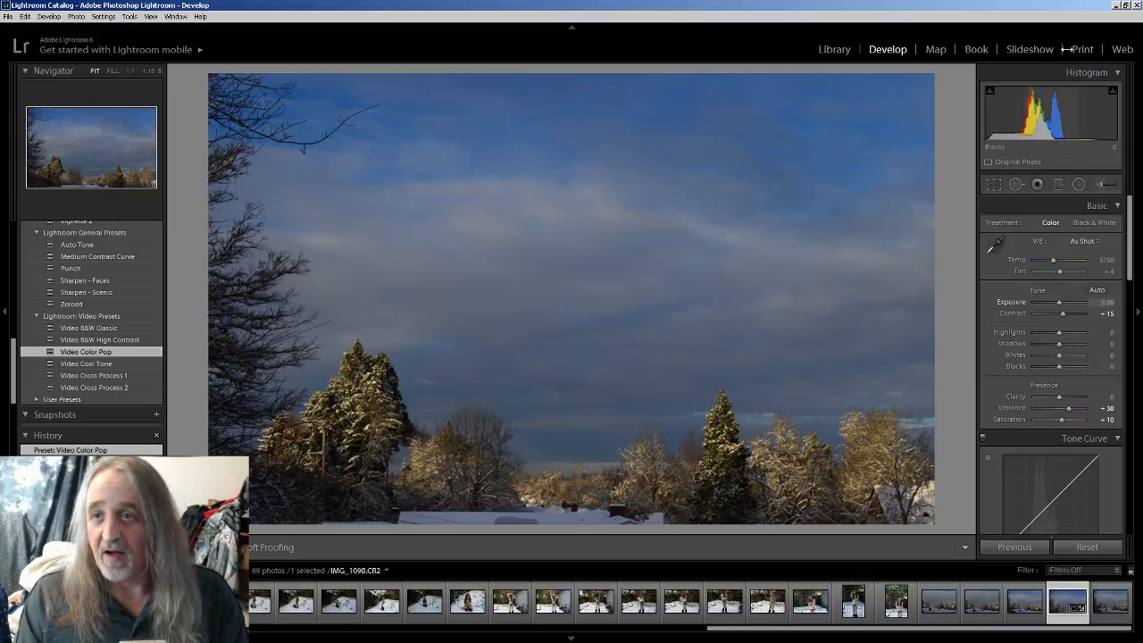
pyautogui.click(1115, 8)
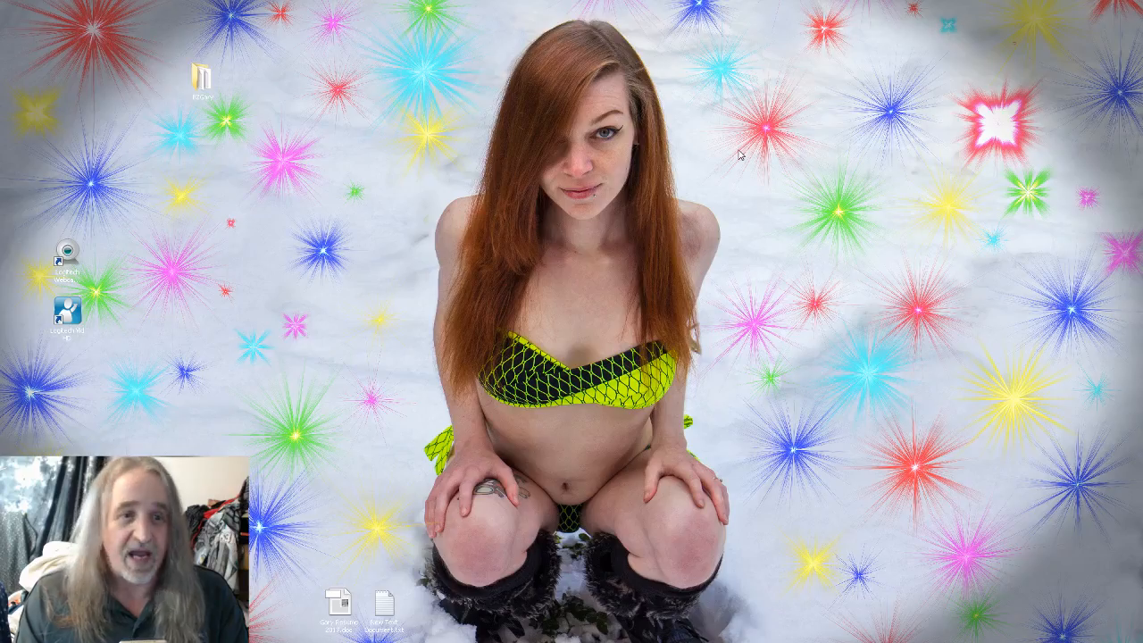